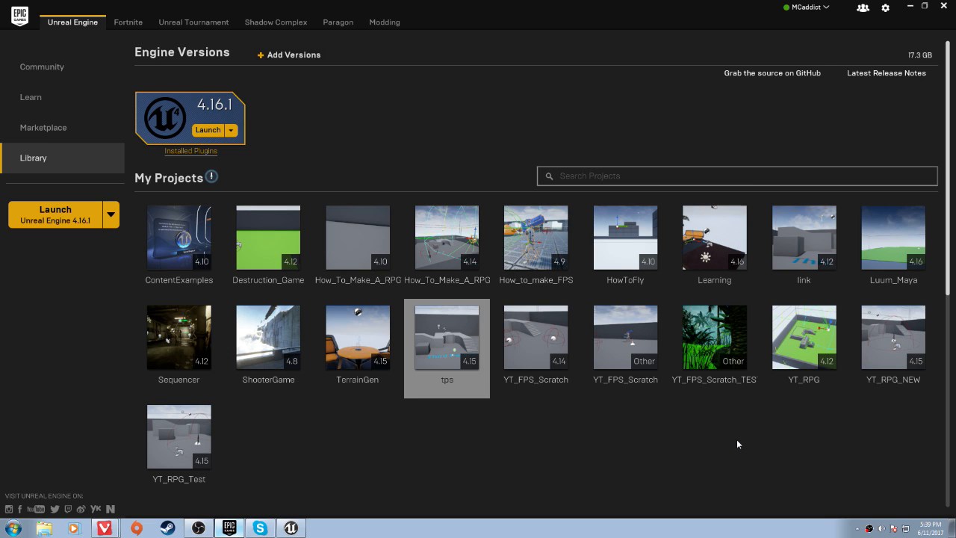
left_click(559, 253)
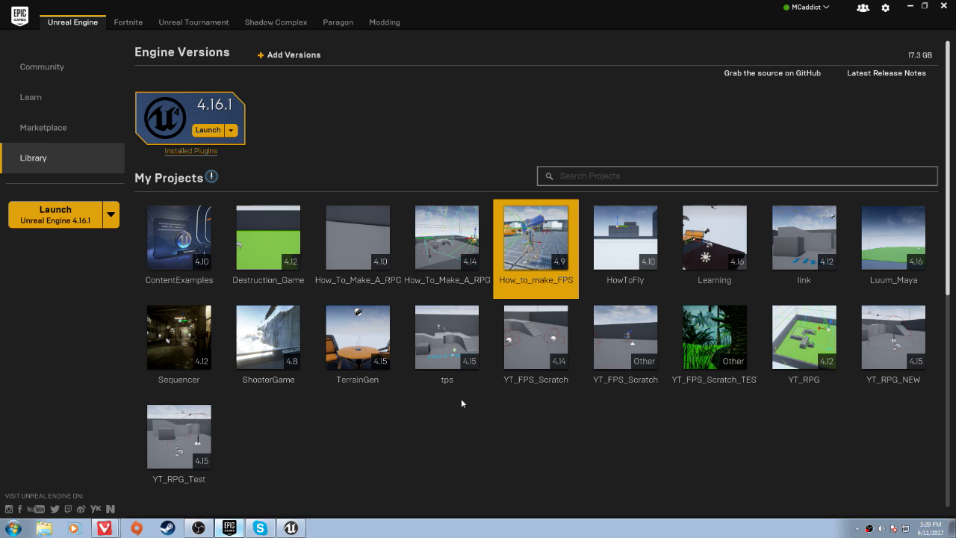
left_click(550, 384)
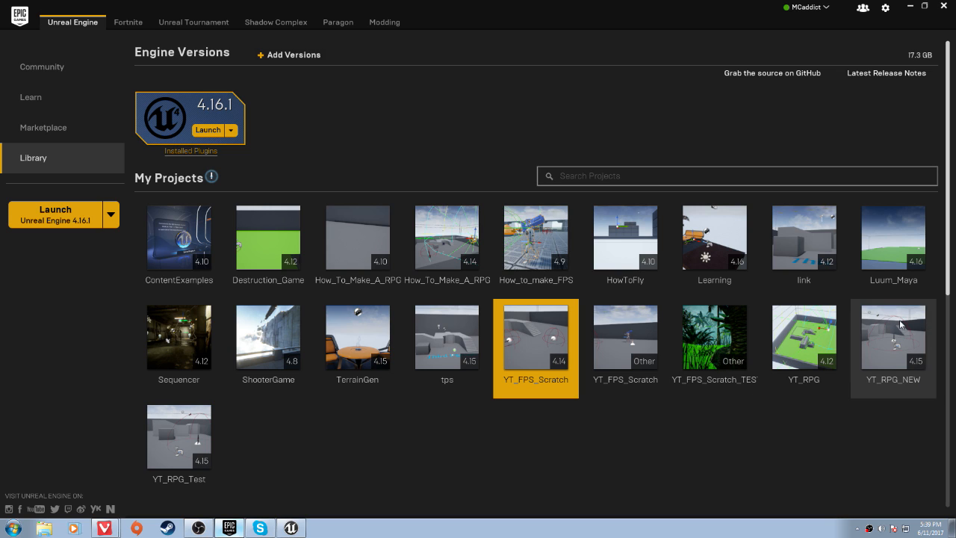
left_click(947, 289)
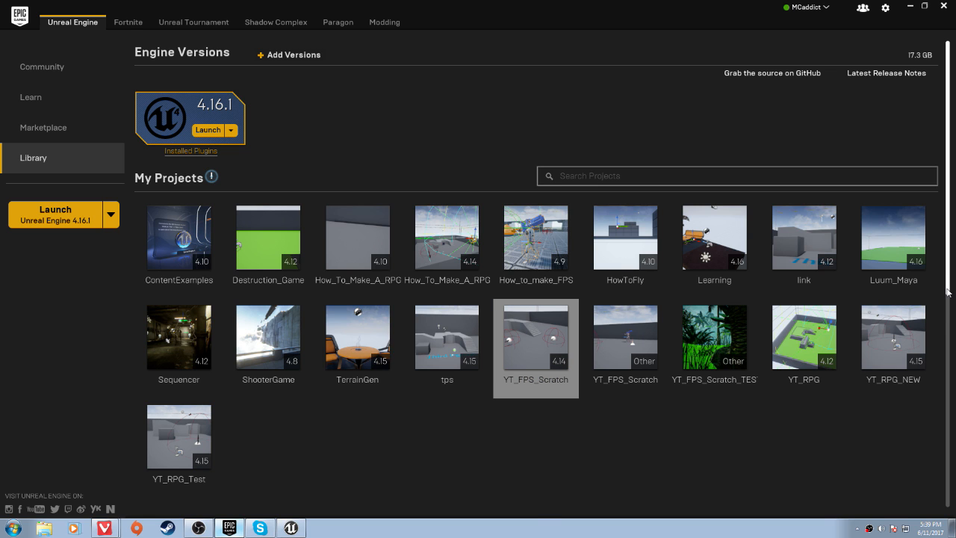
left_click_drag(948, 291, 947, 224)
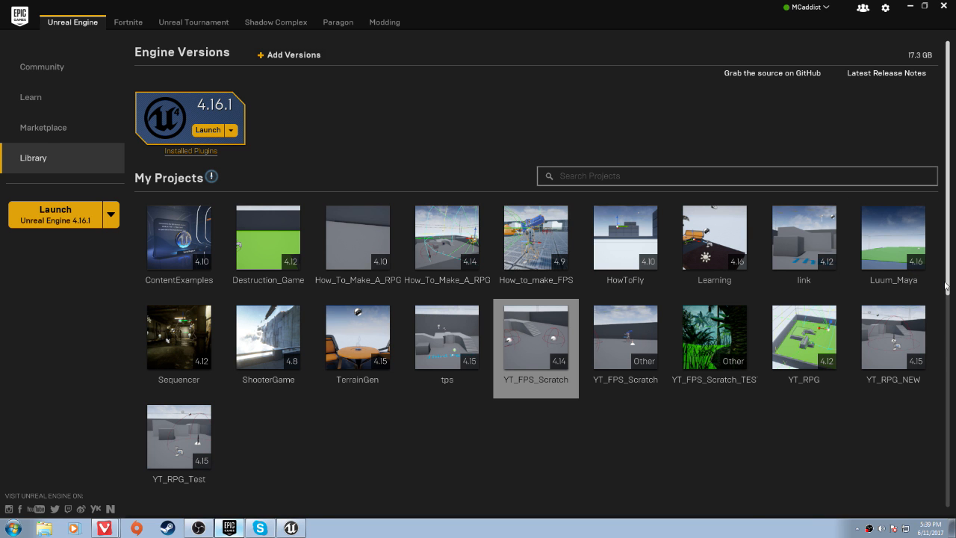
mouse_move(946, 282)
left_mouse_down()
mouse_move(946, 407)
mouse_move(946, 275)
left_mouse_up()
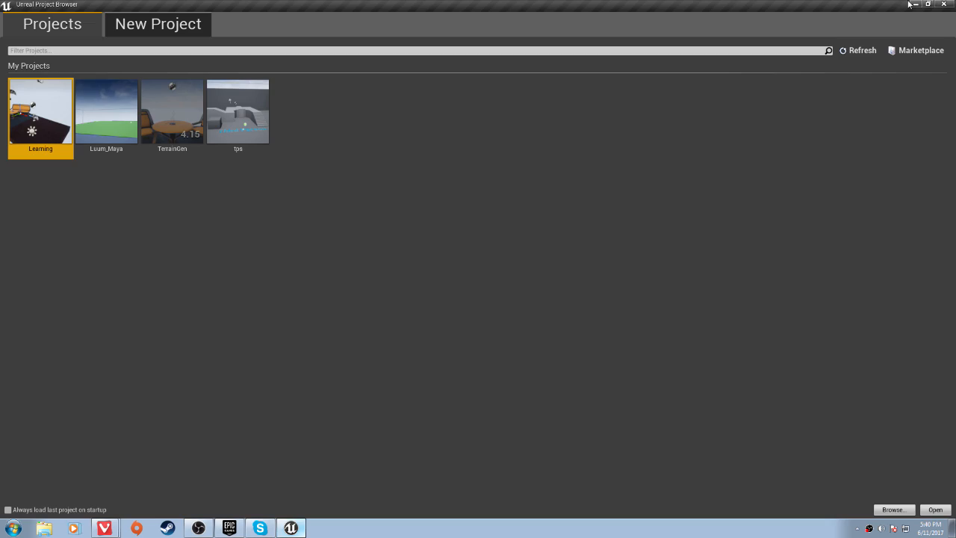
left_click(910, 6)
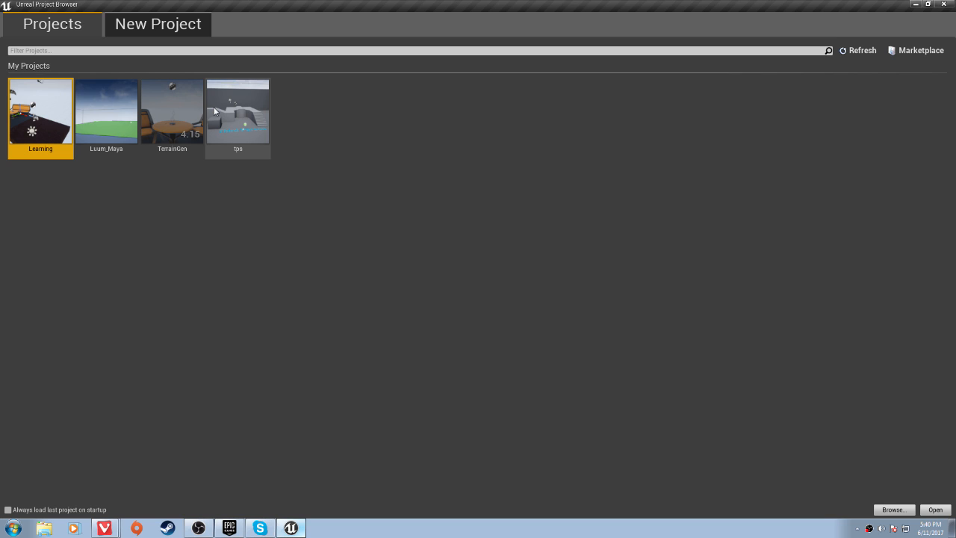
- Create a new Blueprint project named AAA_FPS from the Third Person template
left_click(146, 27)
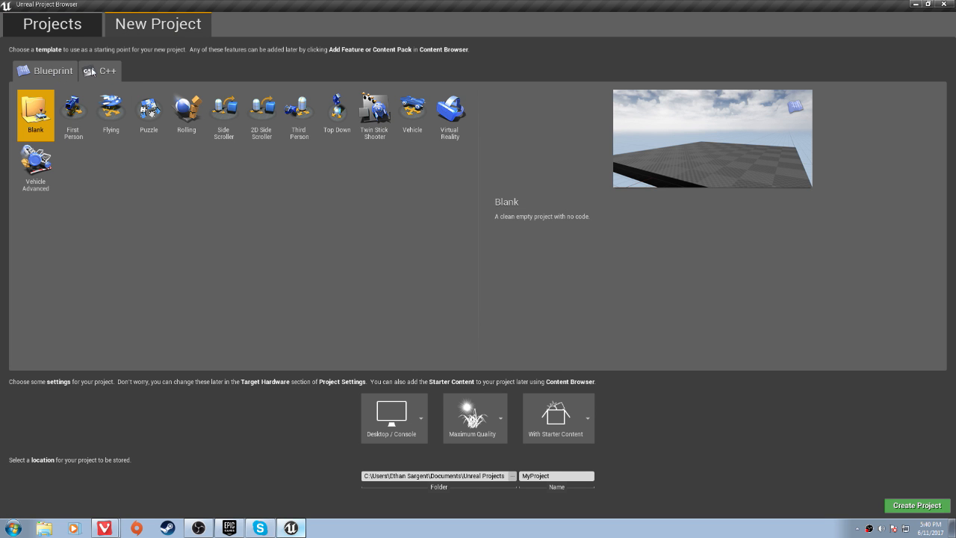
left_click(91, 72)
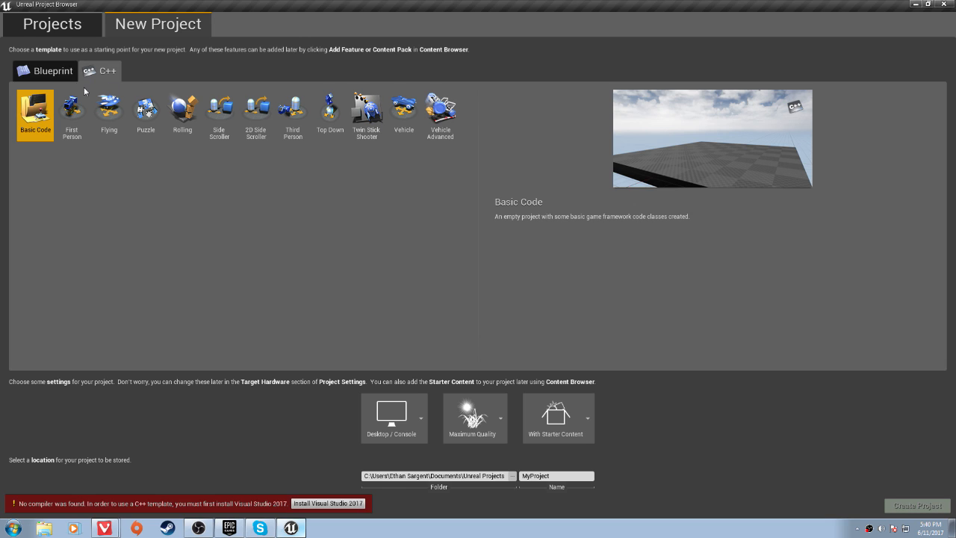
left_click(51, 72)
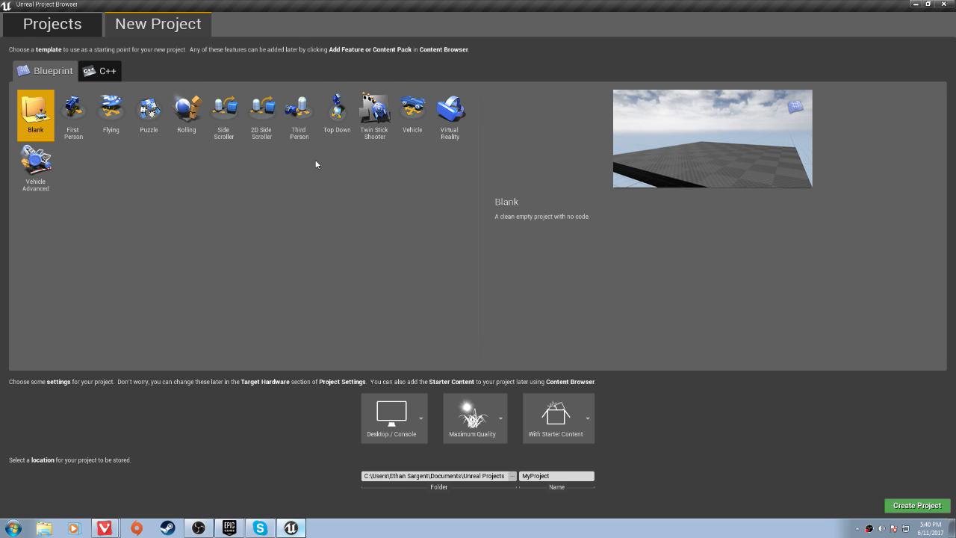
left_click(302, 137)
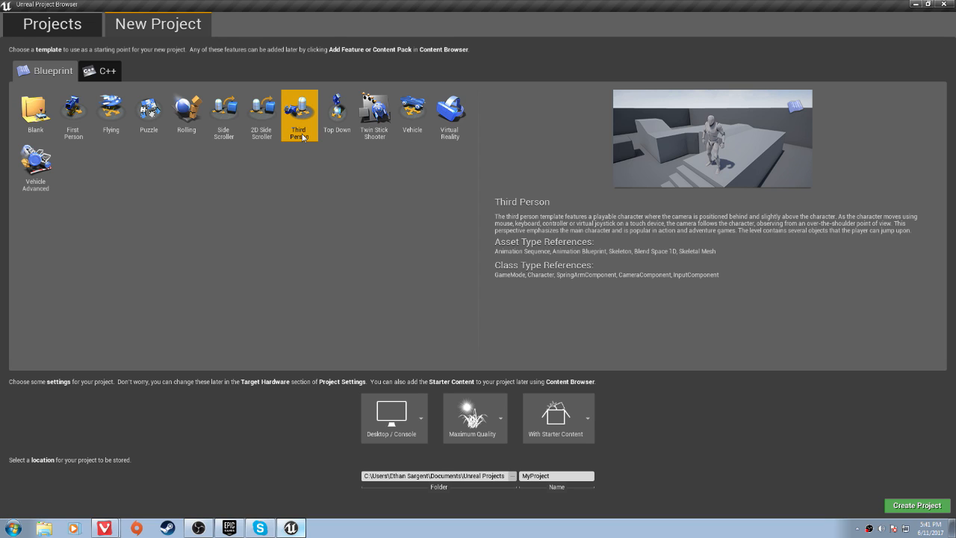
left_click_drag(521, 478, 374, 465)
type("AAA_FPS")
left_click(913, 505)
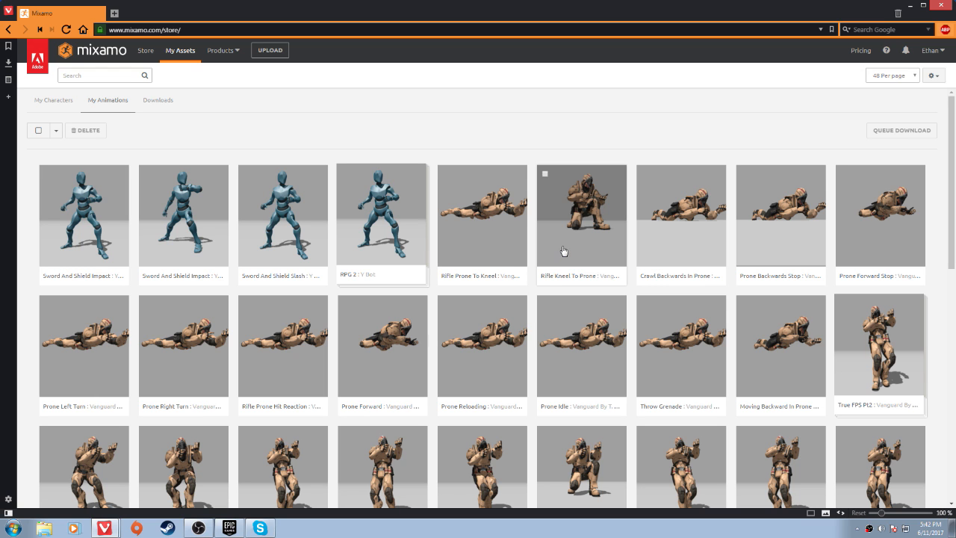
- Browse the saved animations in Mixamo and open the True FPS Pt1 pack
scroll(582, 248, "down", 3)
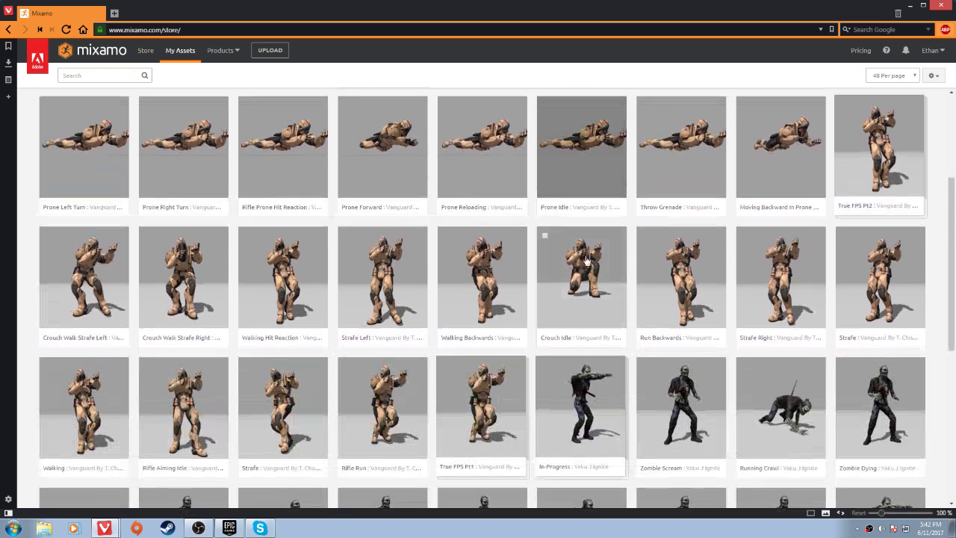
scroll(501, 389, "up", 1)
scroll(504, 397, "up", 2)
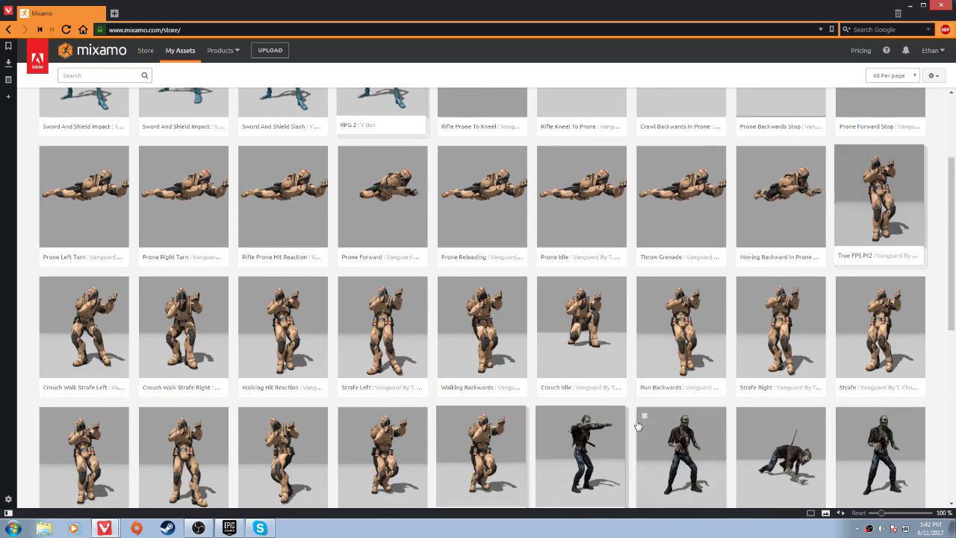
scroll(516, 415, "down", 1)
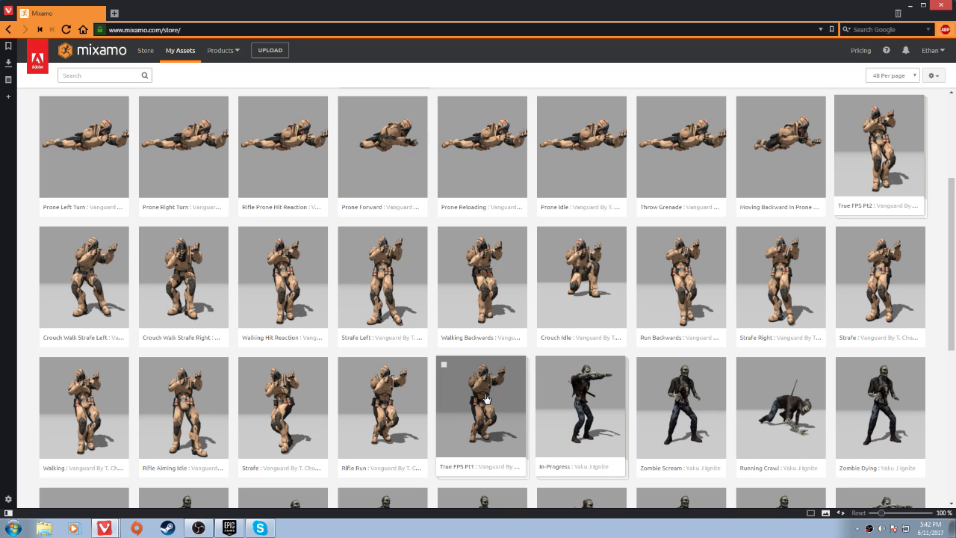
left_click(482, 416)
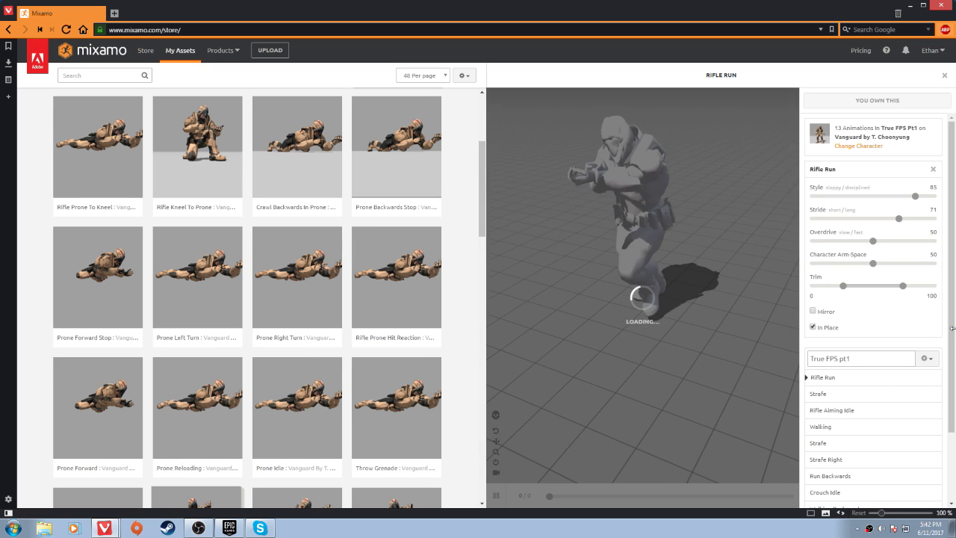
- Preview the pack's first Strafe, Rifle Aiming Idle, Walking and second Strafe animations in turn
left_click(840, 394)
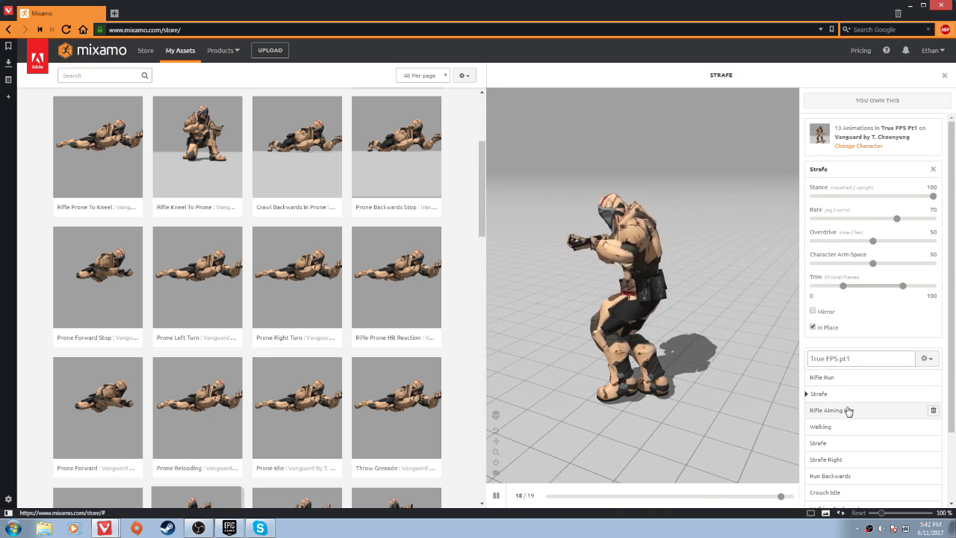
left_click(848, 411)
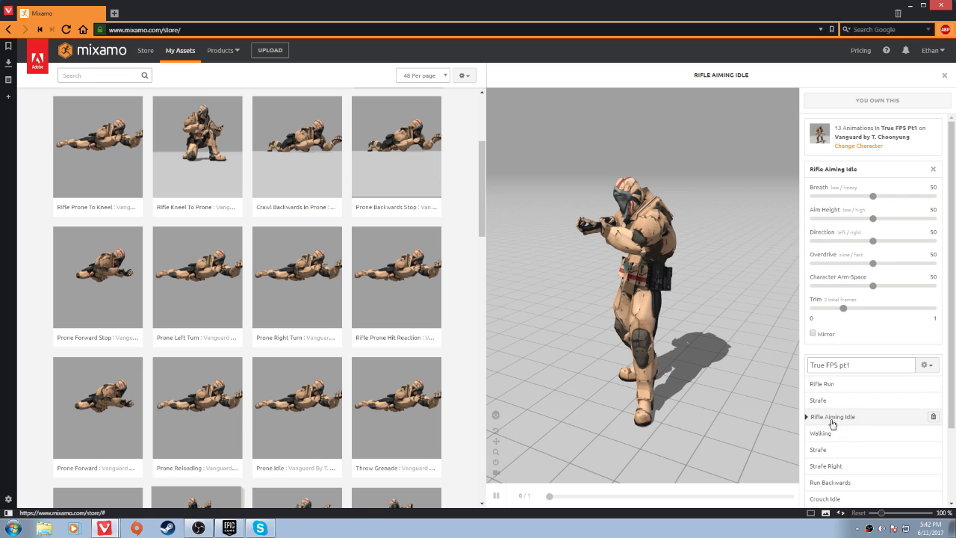
left_click(837, 434)
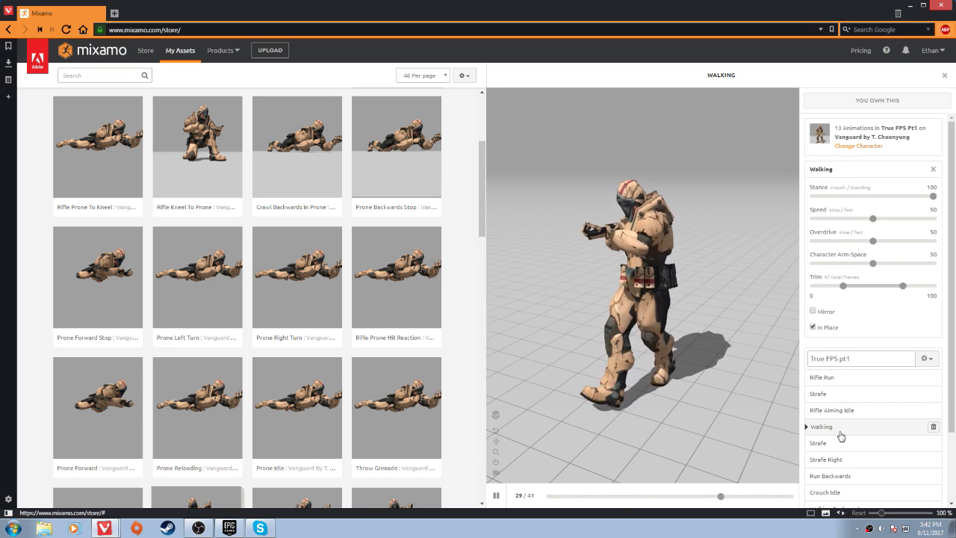
left_click(841, 441)
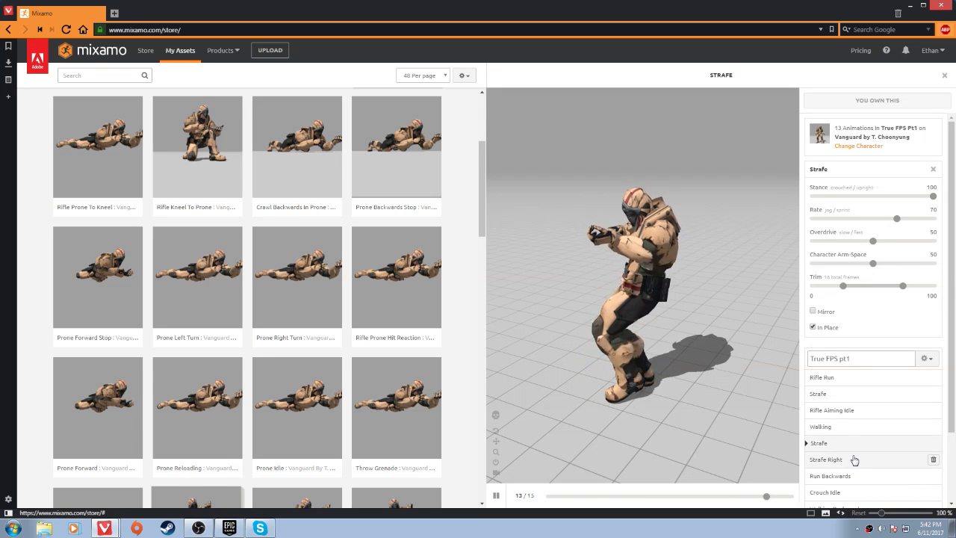
- Examine the second Strafe animation on the character from several angles, both close up and from a distance
left_click_drag(677, 327, 739, 299)
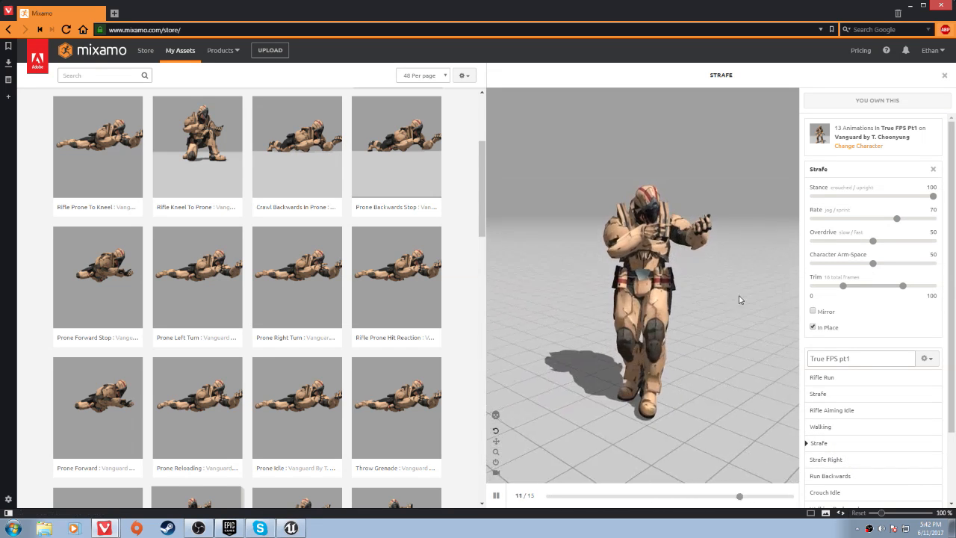
scroll(739, 300, "up", 10)
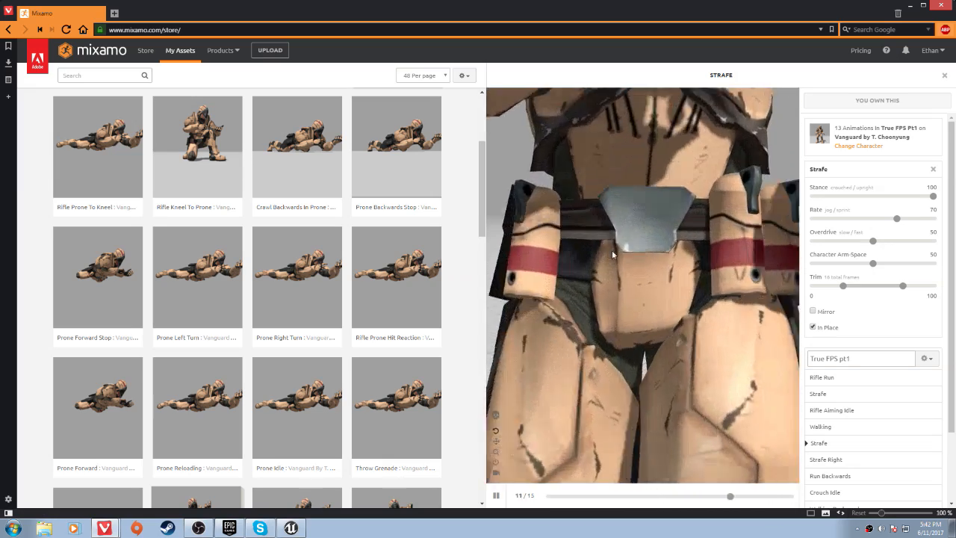
left_click_drag(653, 240, 631, 181)
right_click_drag(631, 182, 633, 217)
right_click(632, 135)
left_click(189, 15)
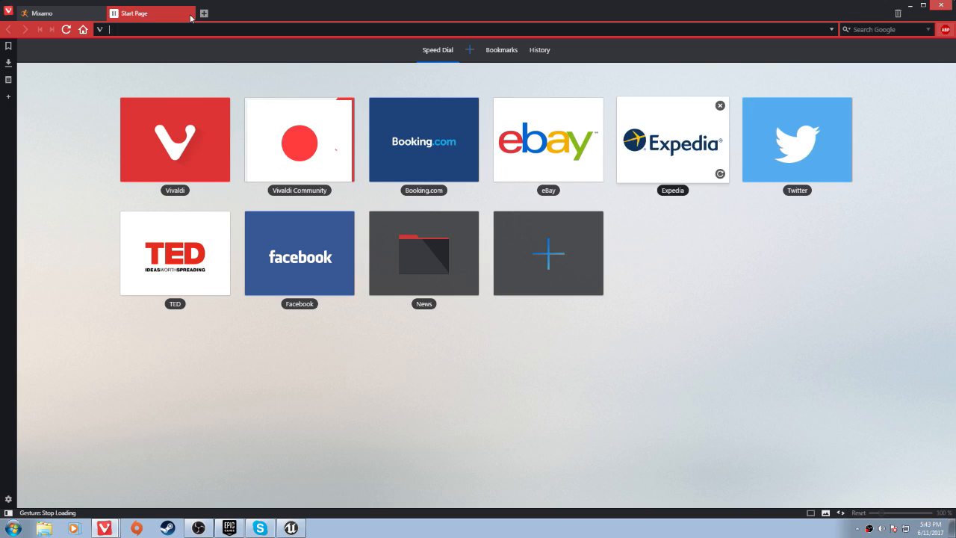
left_click(190, 14)
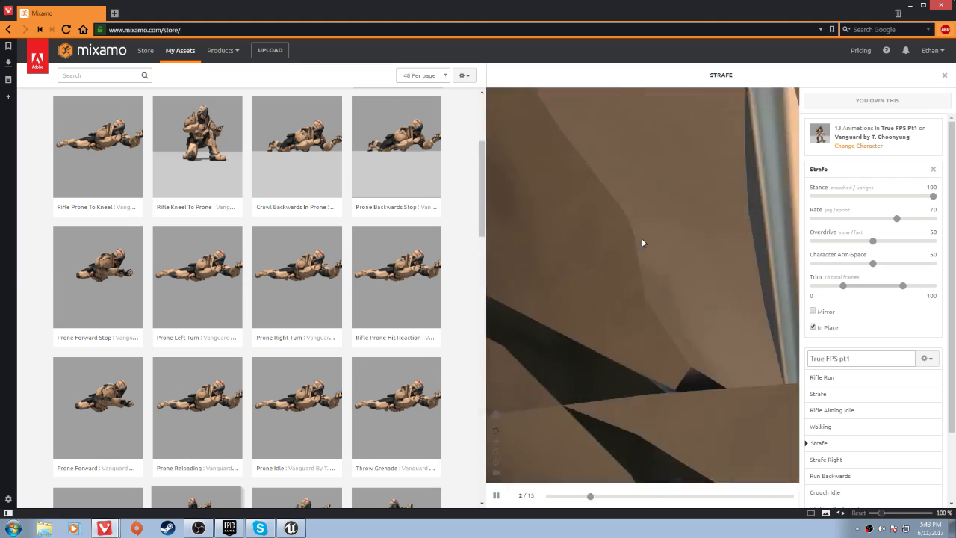
scroll(636, 242, "down", 6)
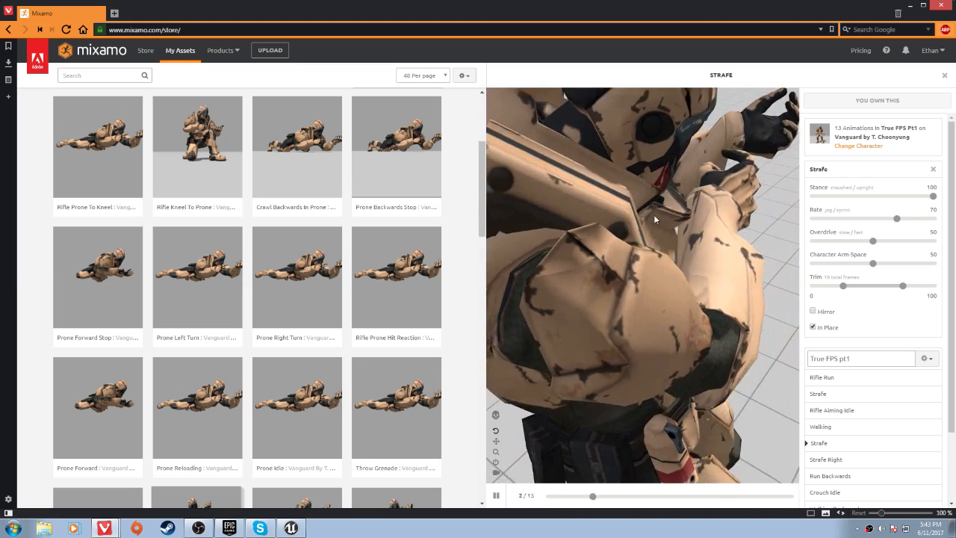
left_click_drag(656, 219, 553, 205)
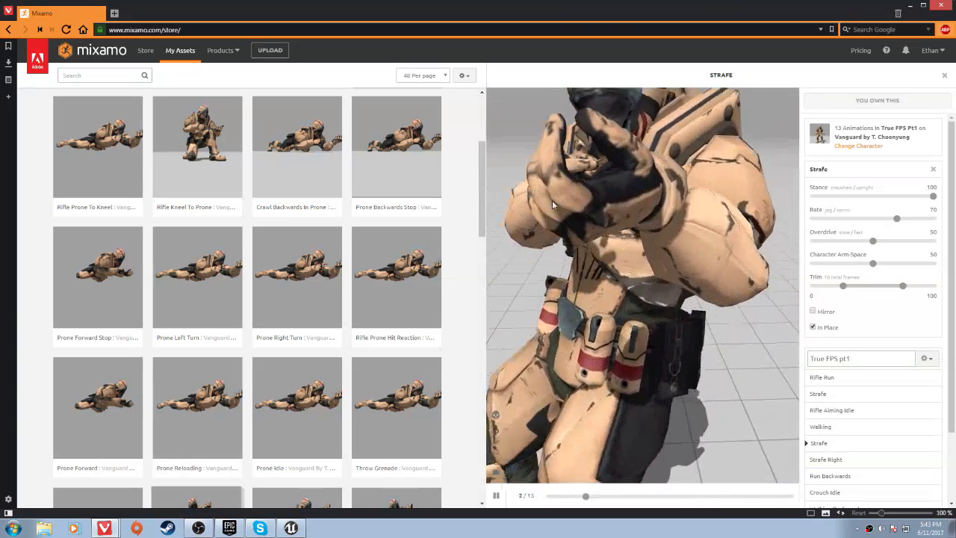
scroll(546, 202, "down", 5)
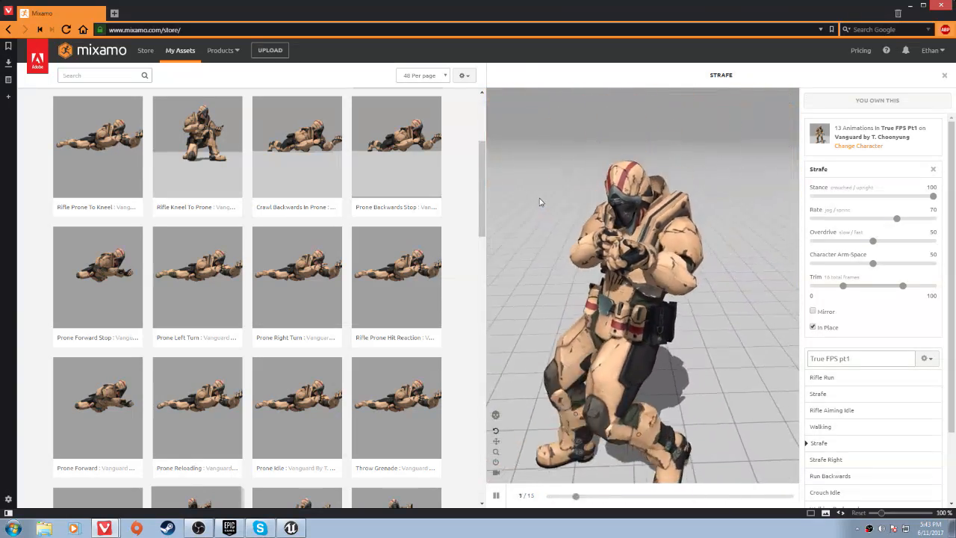
scroll(568, 228, "down", 4)
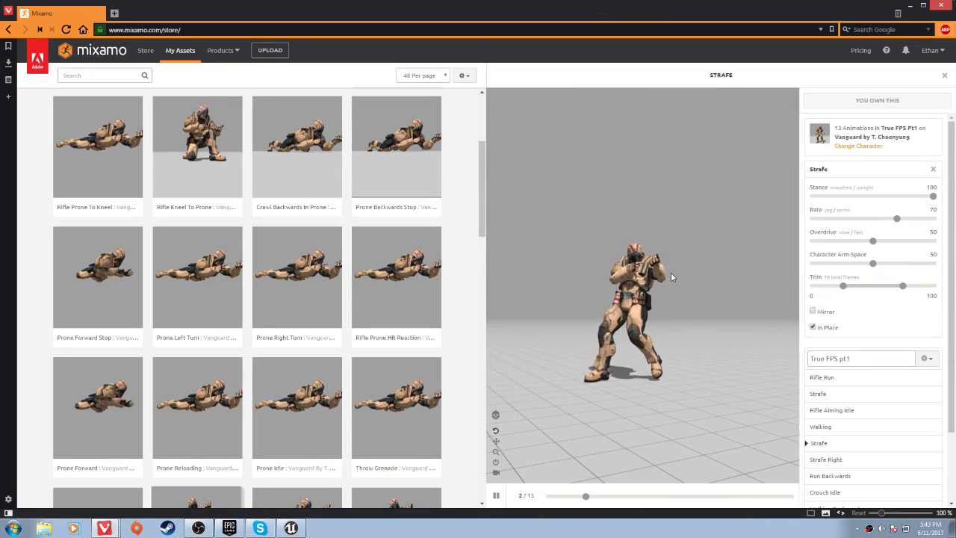
- Leave the browser for the desktop and open the folder whose name starts with True_FPS
left_click(289, 529)
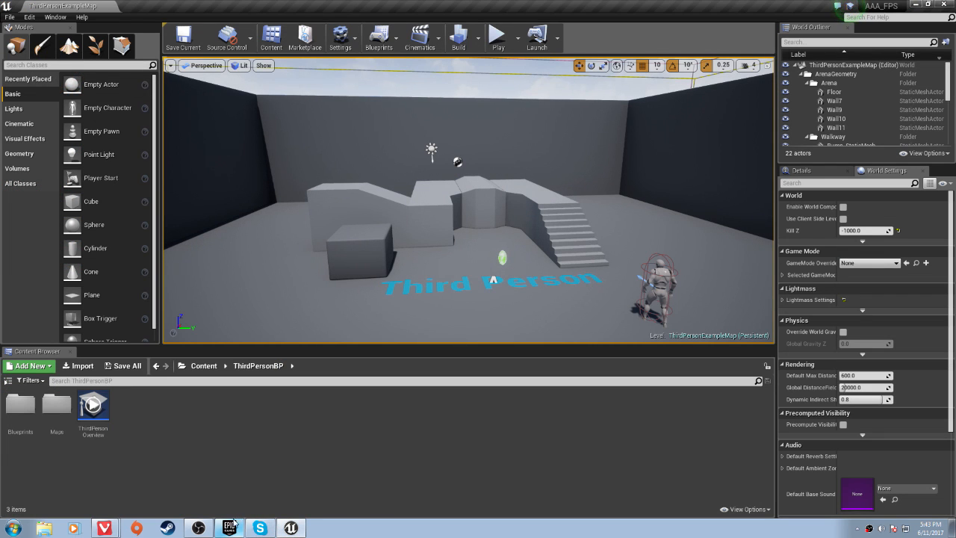
left_click(105, 531)
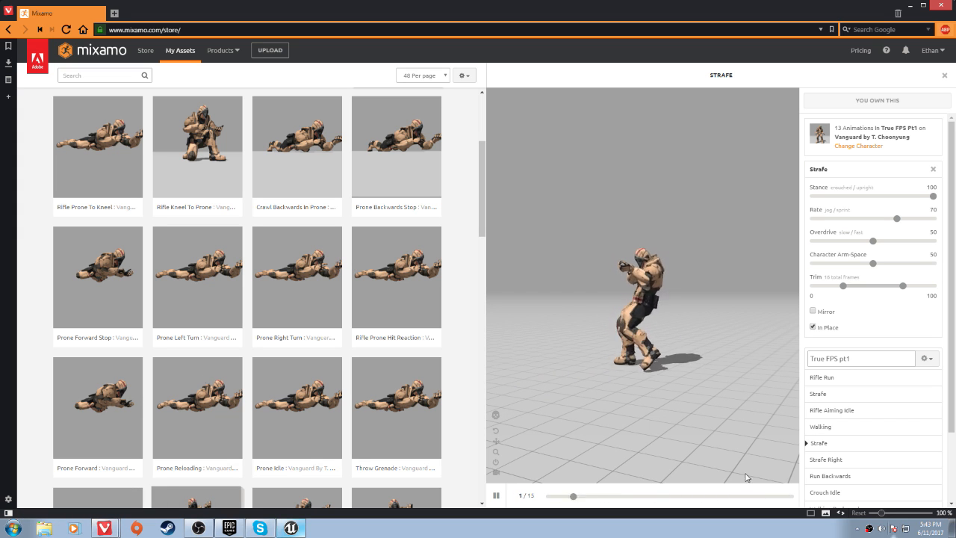
left_click(105, 528)
double_click(157, 481)
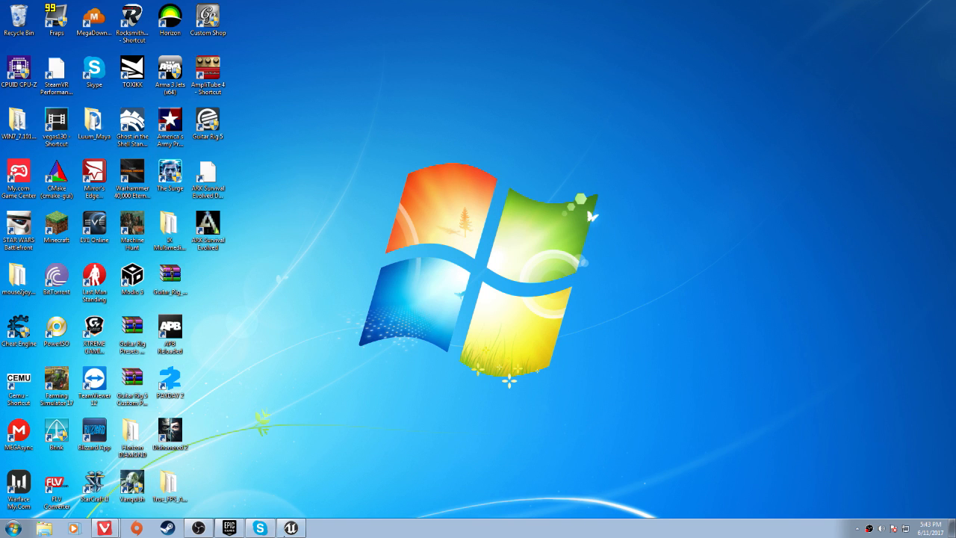
- Switch to the Unreal Editor, enable socket snapping, and expand the Selected GameMode section in World Settings
left_click(291, 528)
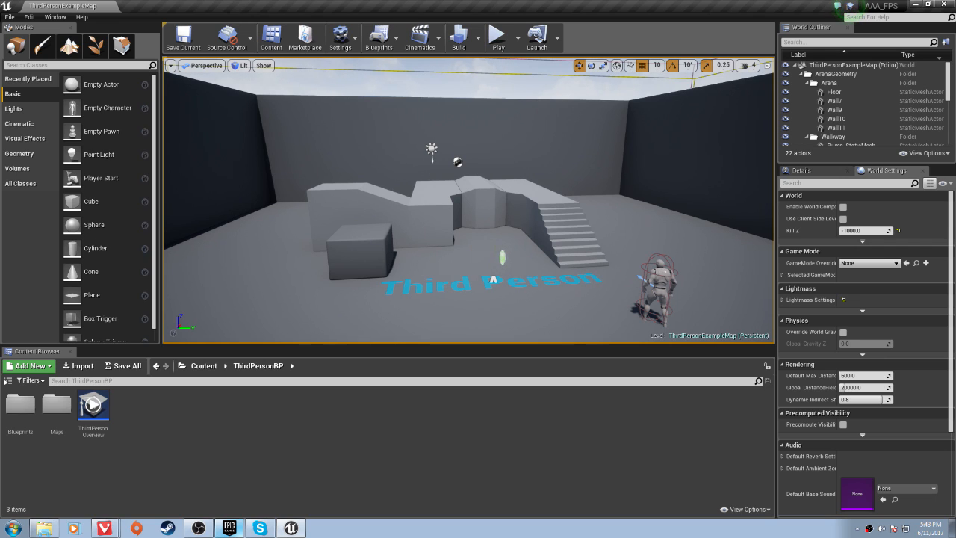
left_click(340, 37)
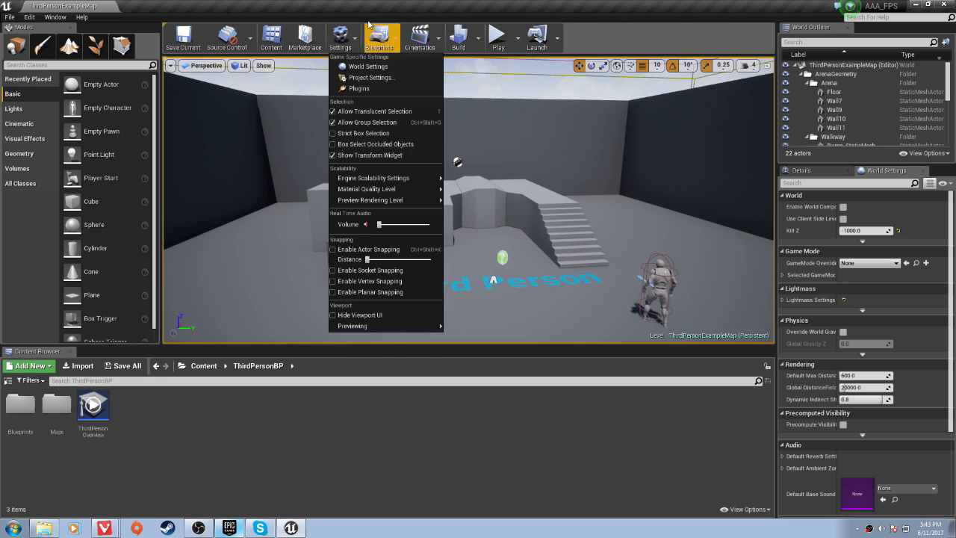
left_click(335, 269)
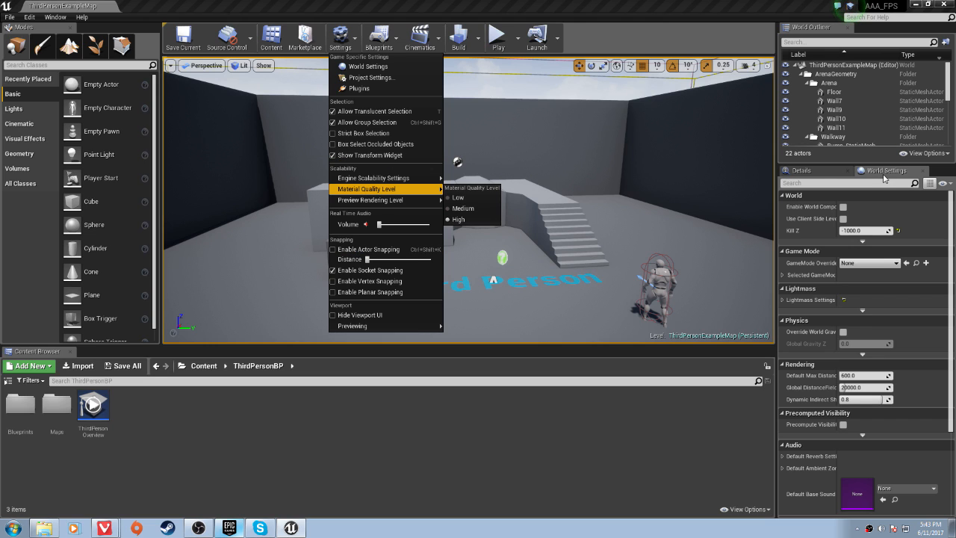
left_click(369, 66)
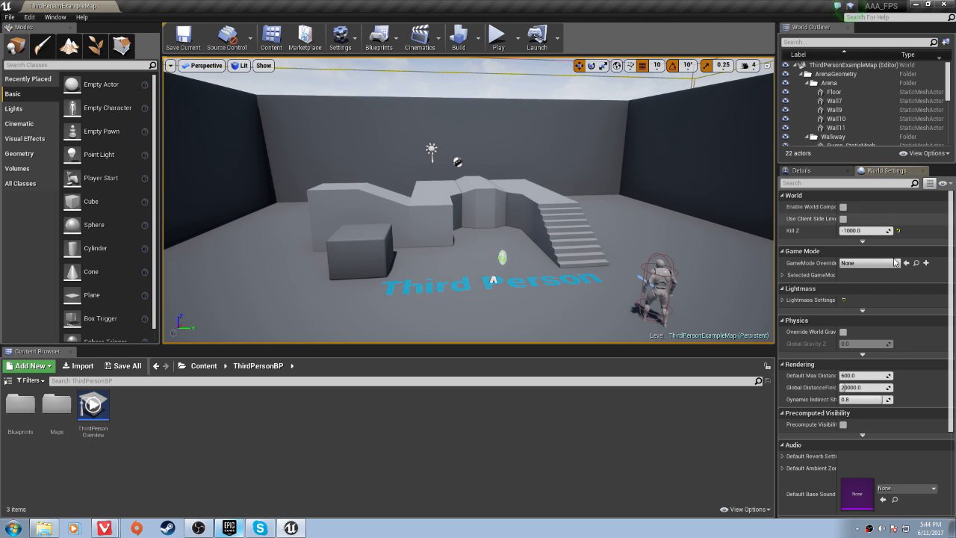
left_click(786, 276)
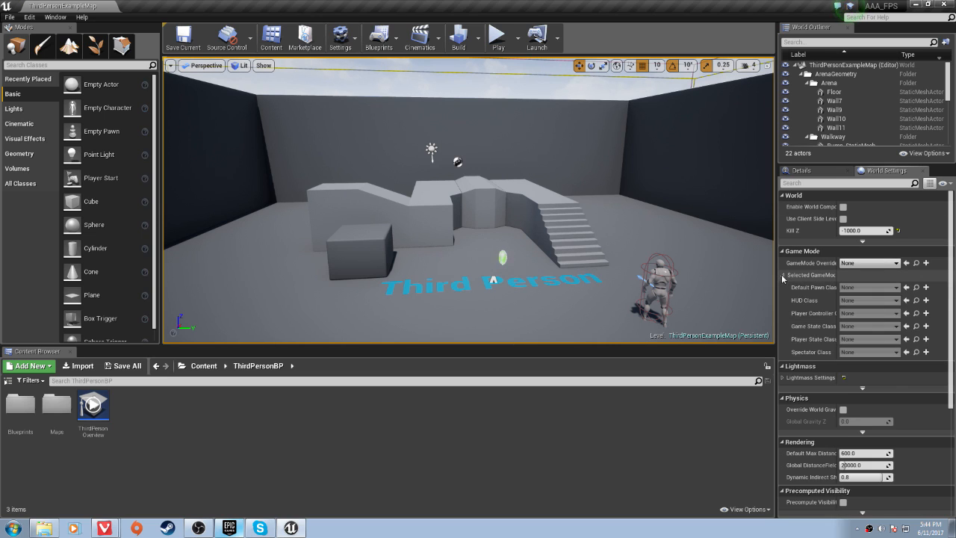
- Collapse the Selected GameMode section in World Settings and create a folder named Blueprints in the Content root
left_click(786, 276)
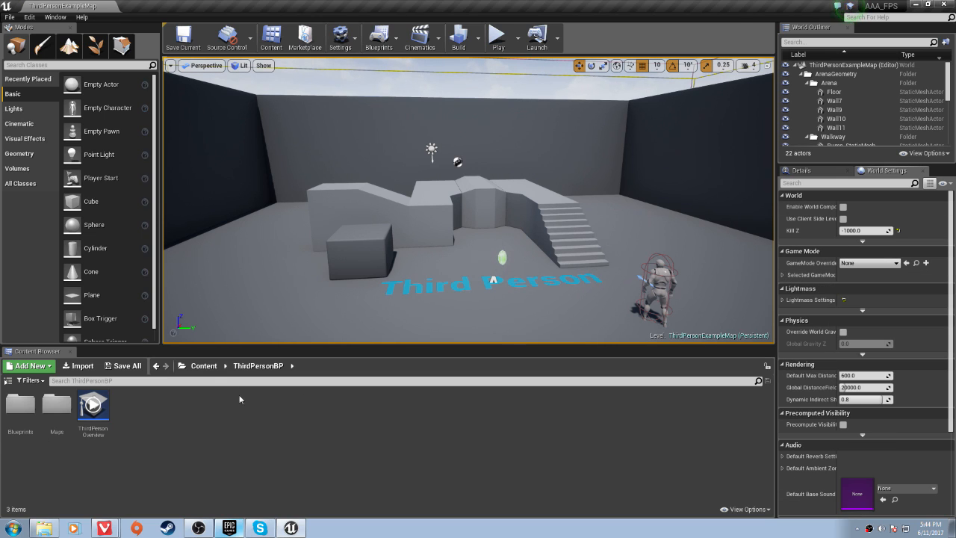
left_click(199, 366)
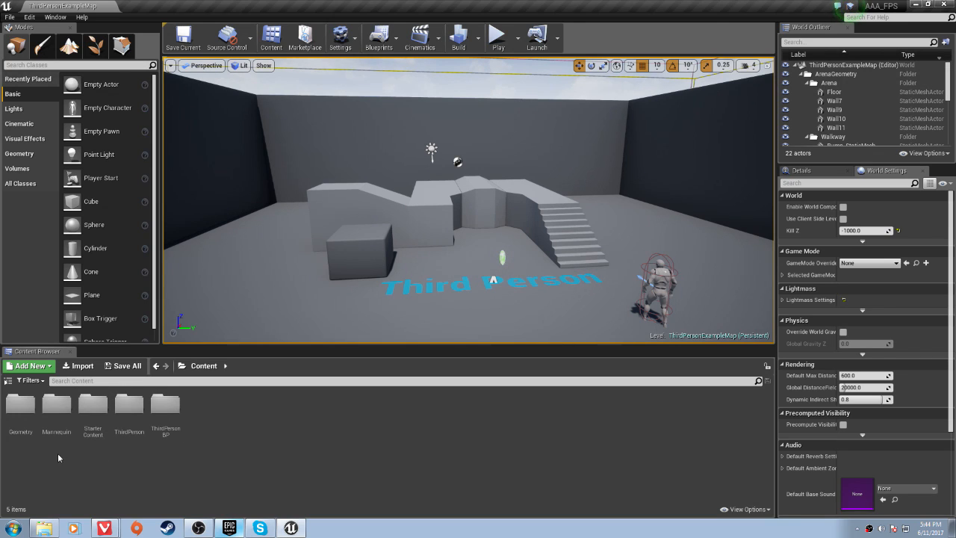
right_click(83, 457)
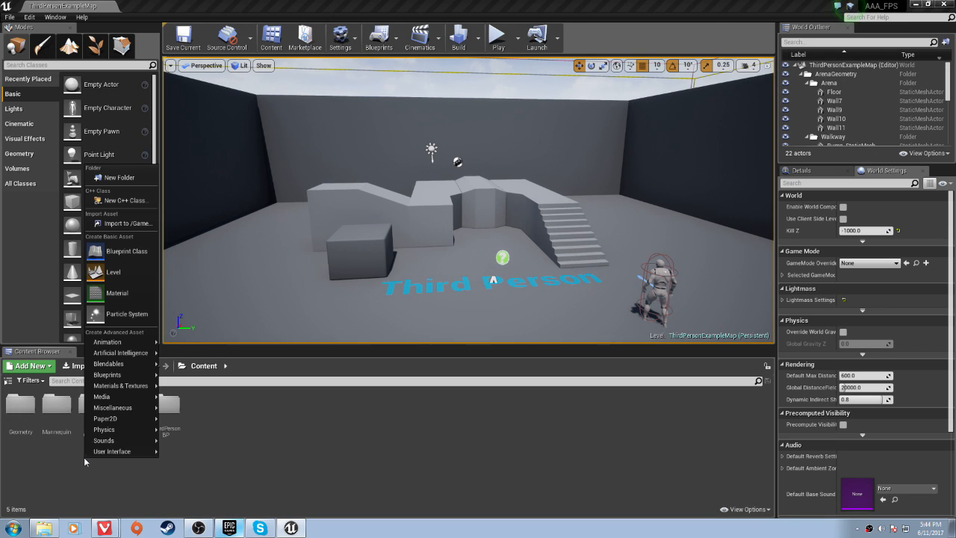
left_click(116, 178)
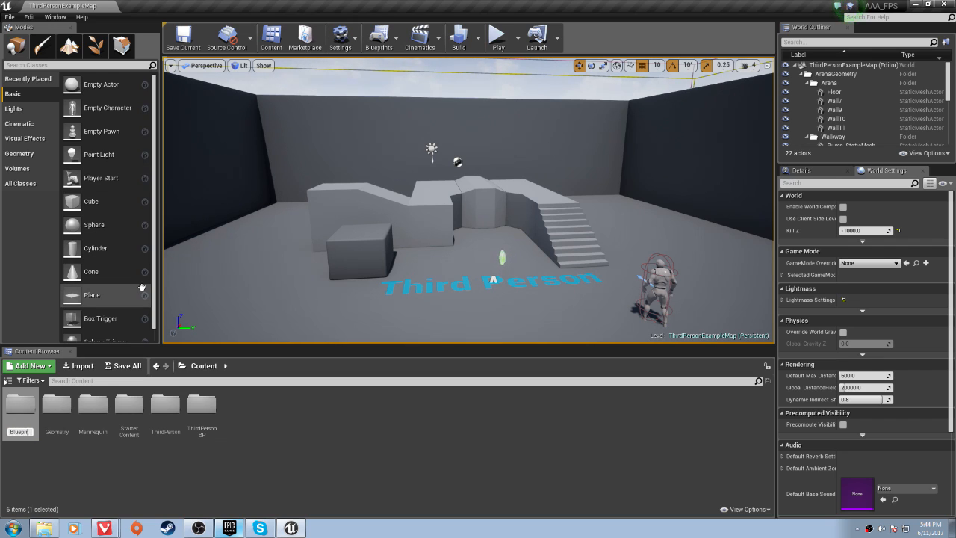
key("Return")
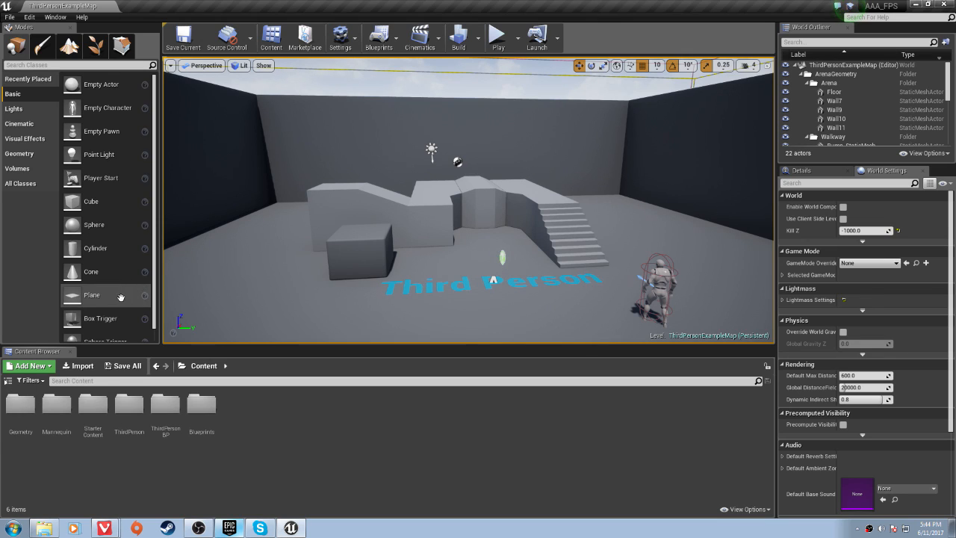
- Show a narrow folder tree in the Content Browser and create a folder named Player_Things in the Content root
left_click(7, 382)
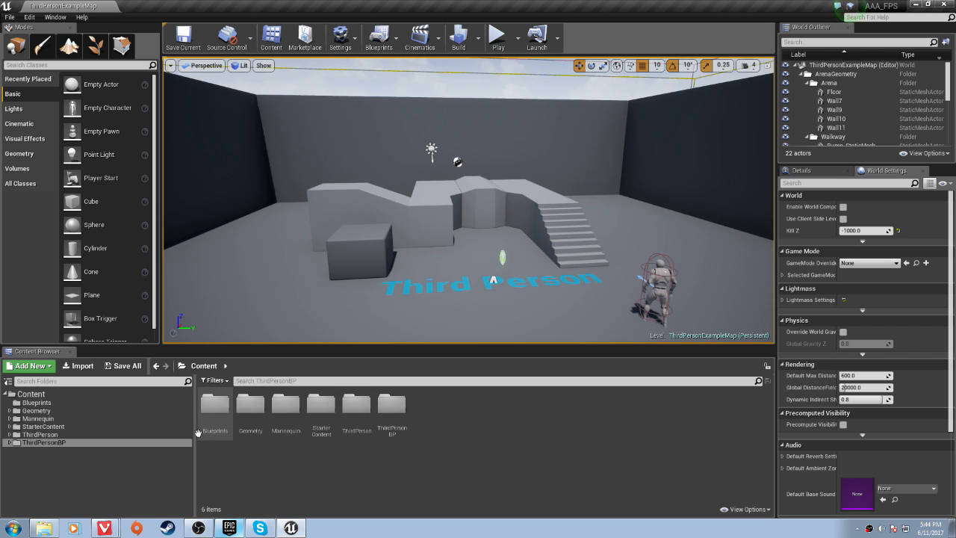
left_click_drag(194, 439, 72, 426)
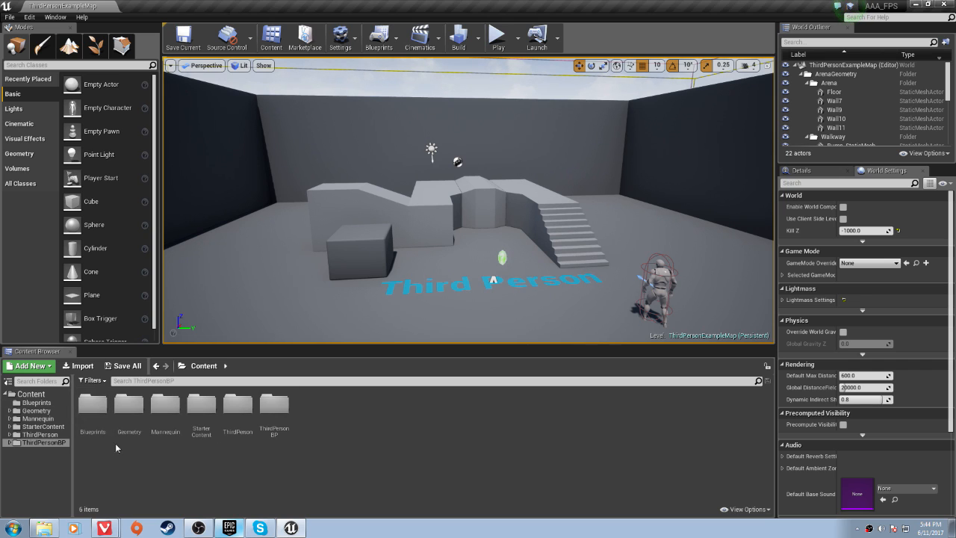
left_click(47, 372)
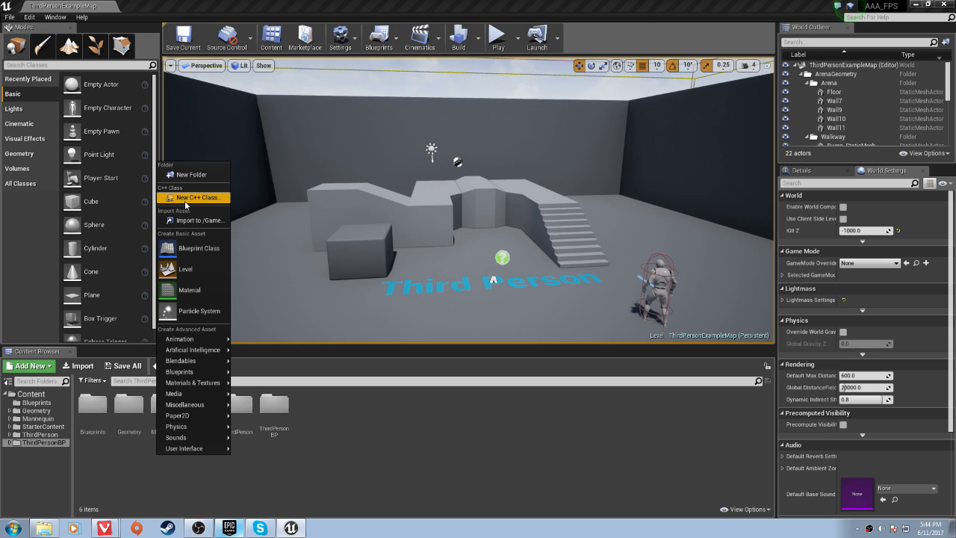
left_click(192, 174)
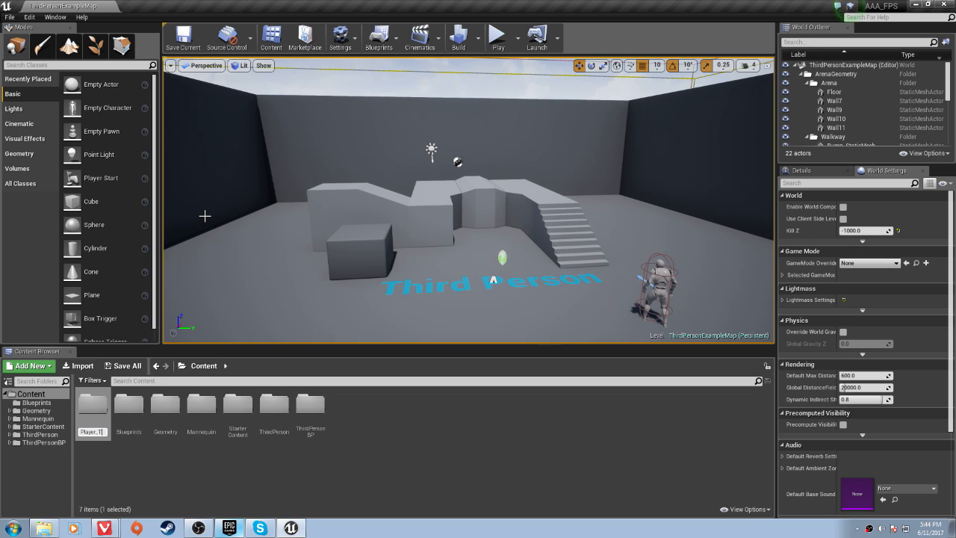
key("Return")
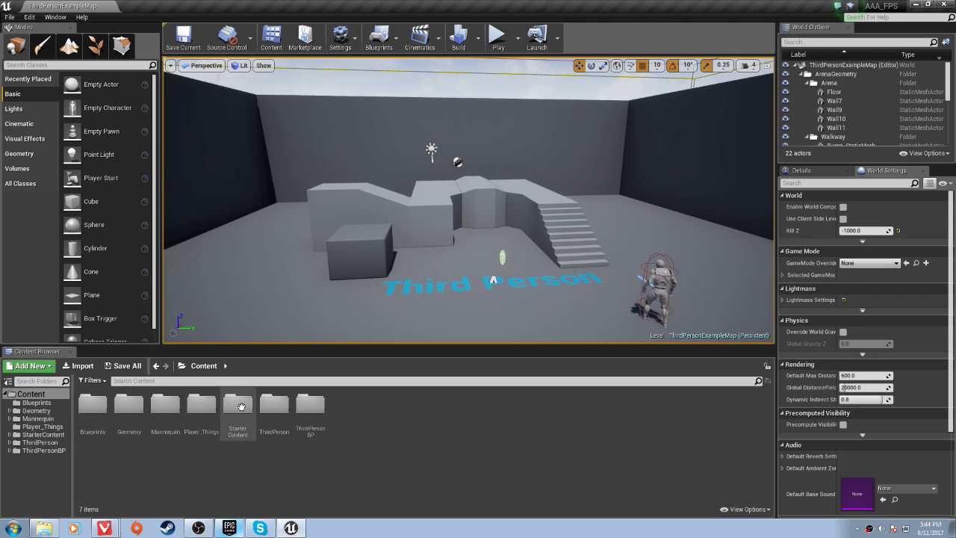
- Look through the FBX files in True_FPS_Anims, and create a subfolder named Anims inside Player_Things
double_click(201, 405)
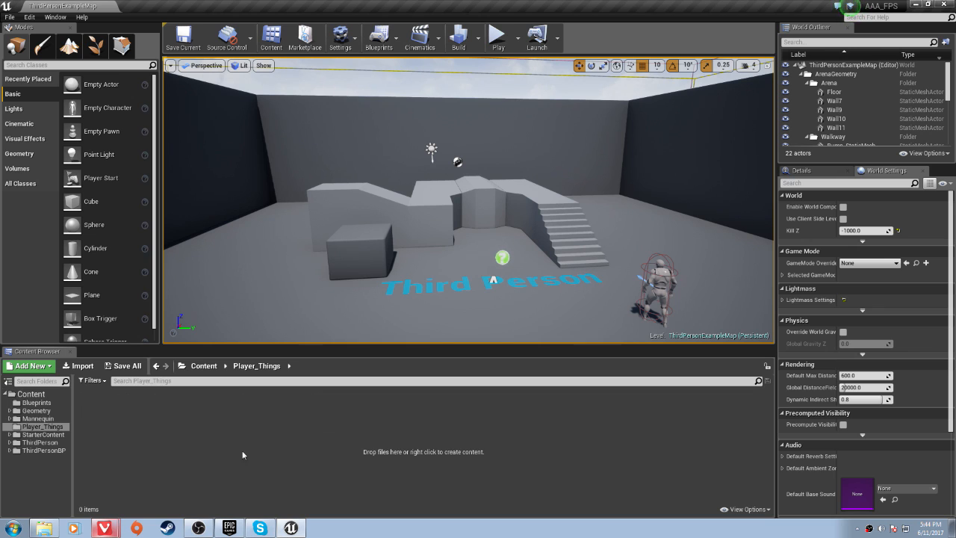
left_click(45, 529)
left_click(275, 267)
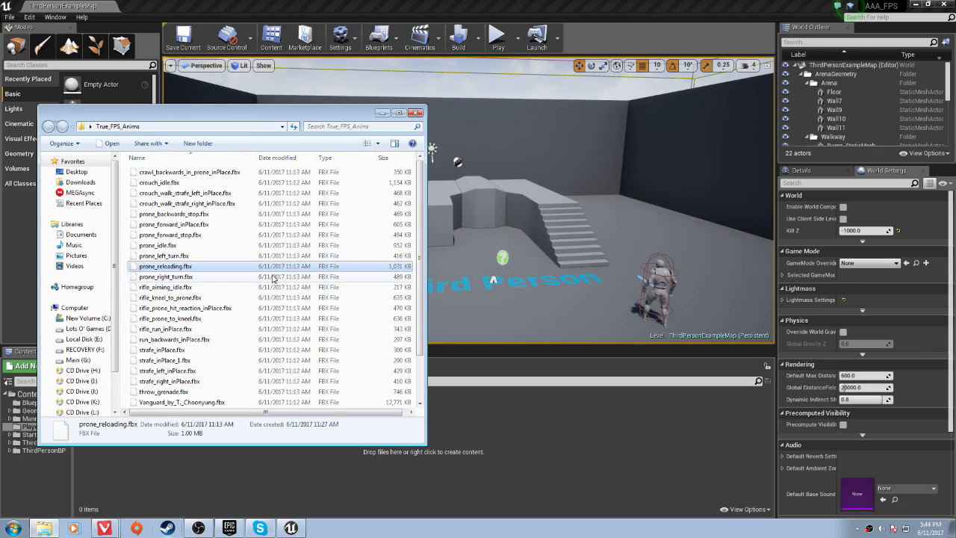
scroll(194, 284, "down", 2)
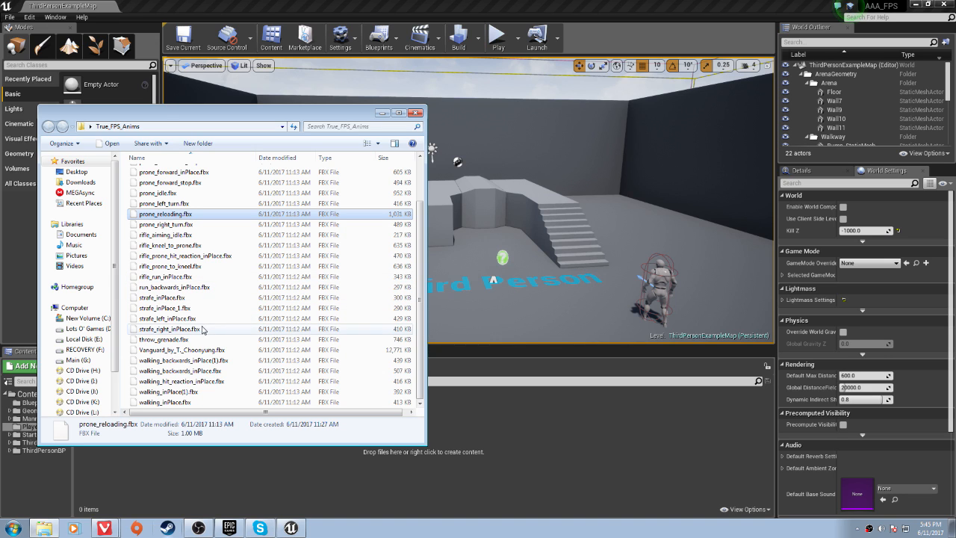
right_click(184, 464)
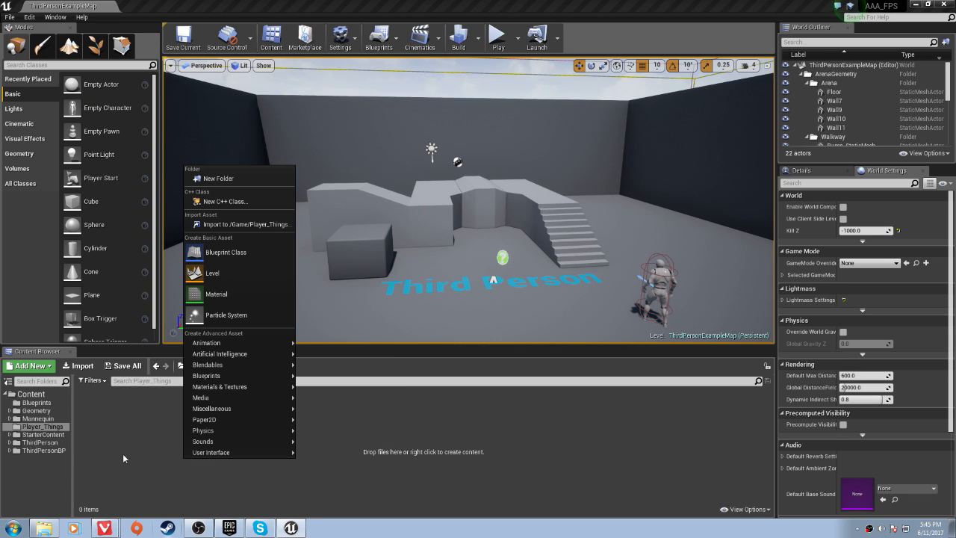
left_click(225, 178)
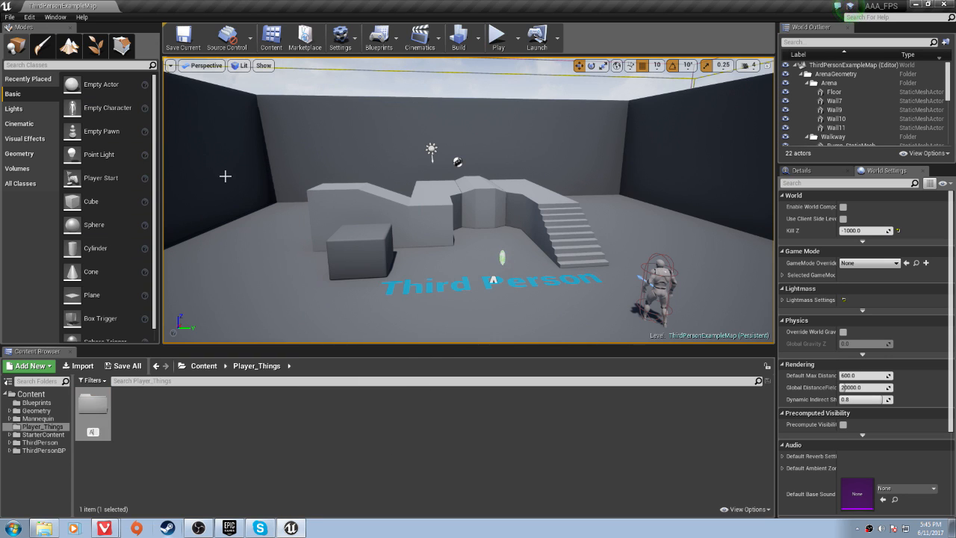
type("Anims")
key("Return")
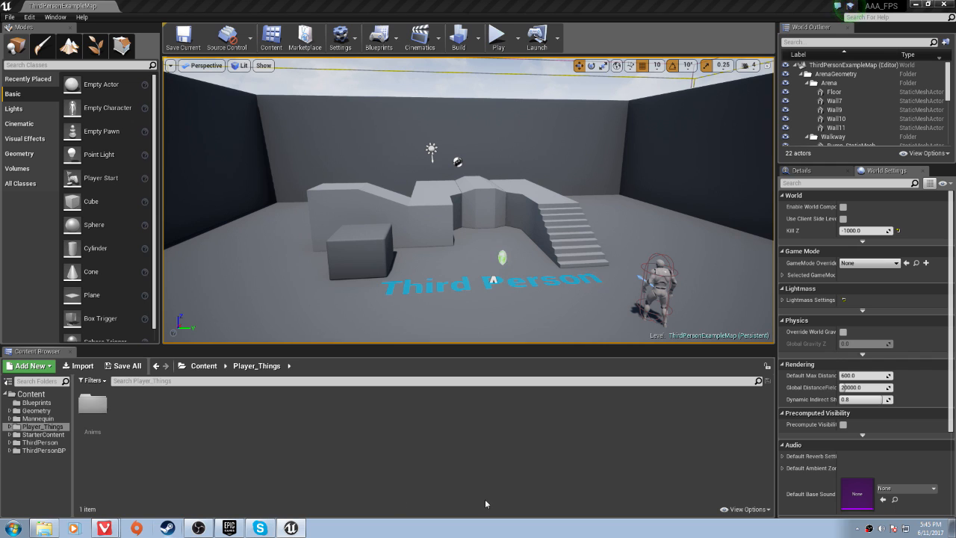
- Start importing the Vanguard character FBX file from the True_FPS_Anims folder into Player_Things
left_click(44, 528)
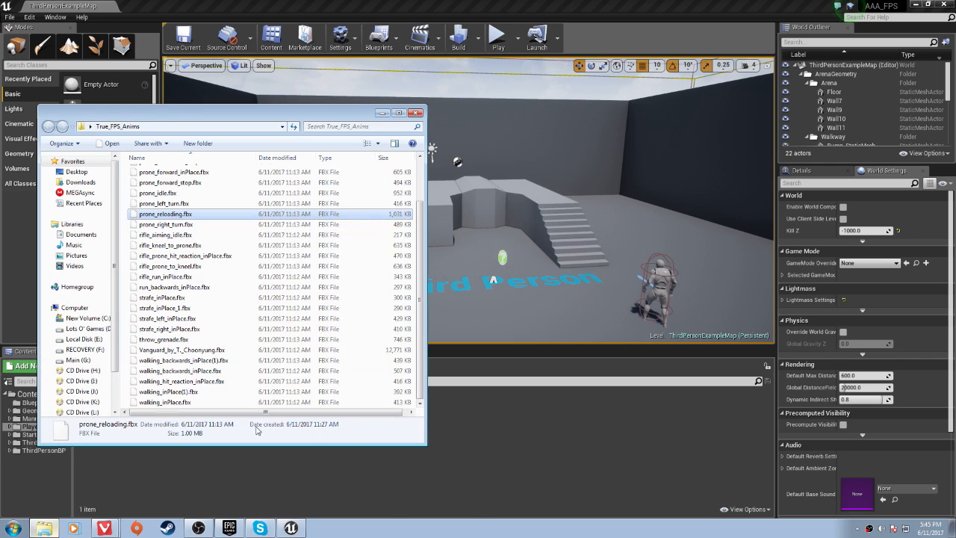
key("ctrl+a")
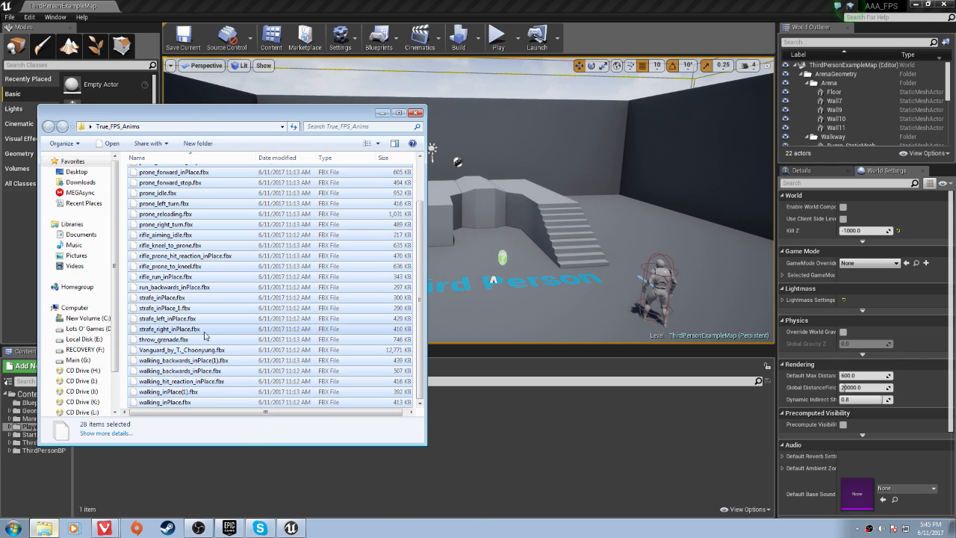
left_click(200, 365)
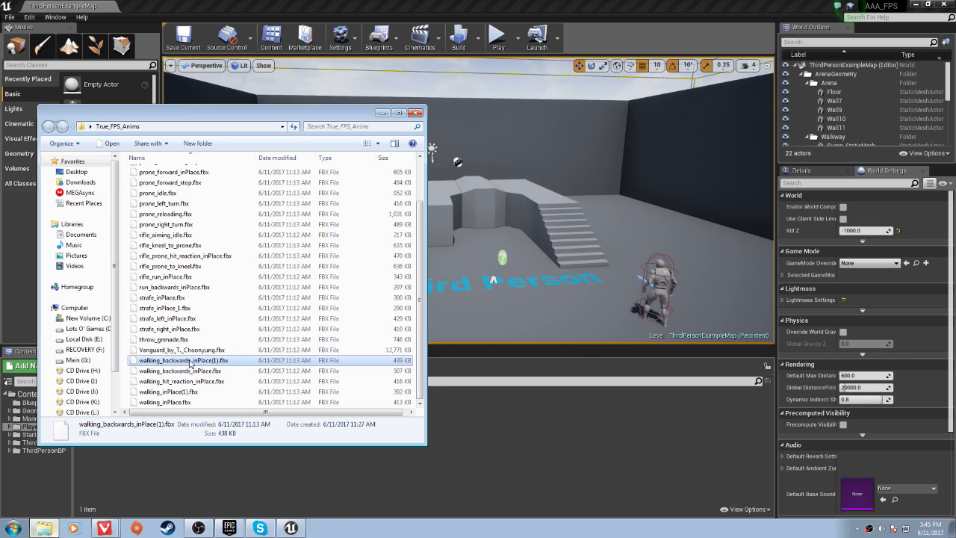
double_click(185, 352)
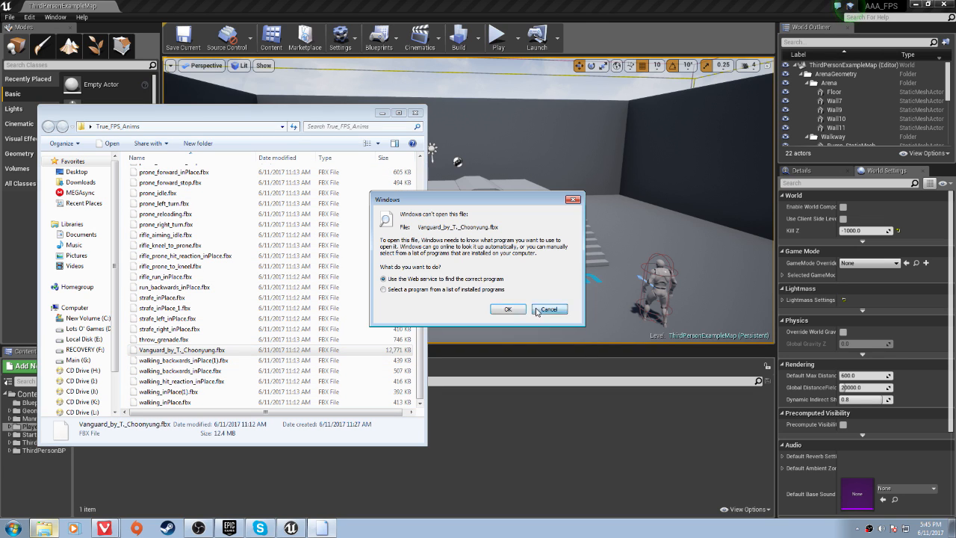
left_click(550, 309)
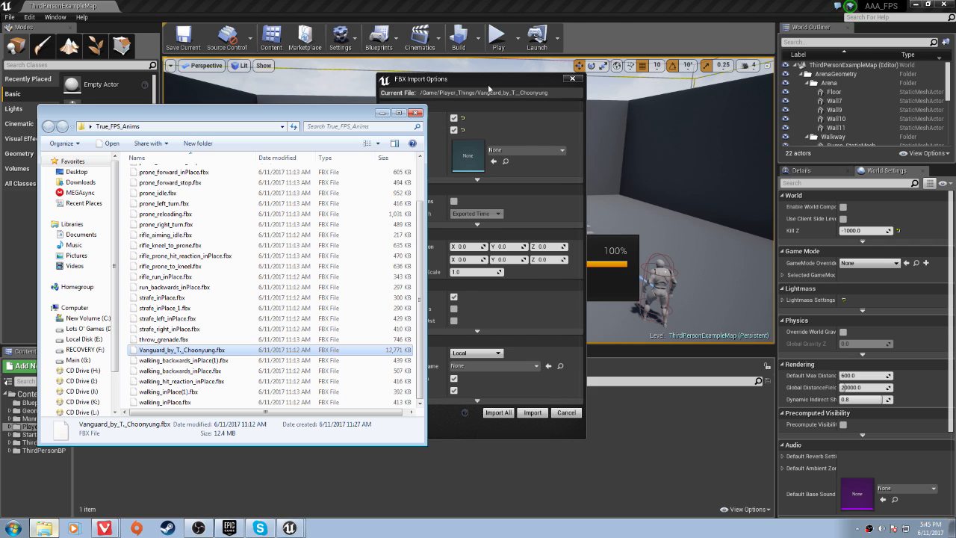
- Review the mesh and animation import options, and import all of the Vanguard FBX as a skeletal mesh with materials and textures
left_click_drag(488, 84, 502, 87)
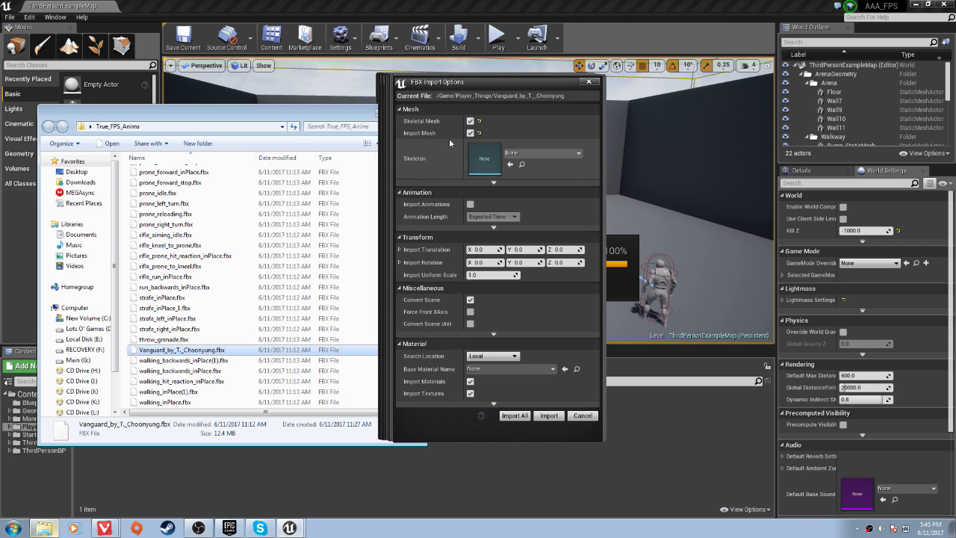
left_click(470, 121)
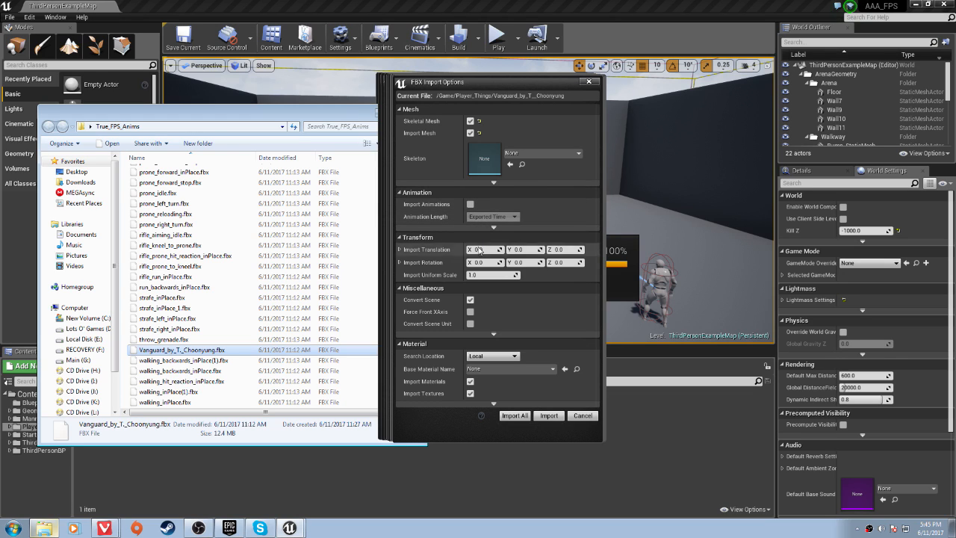
left_click(495, 181)
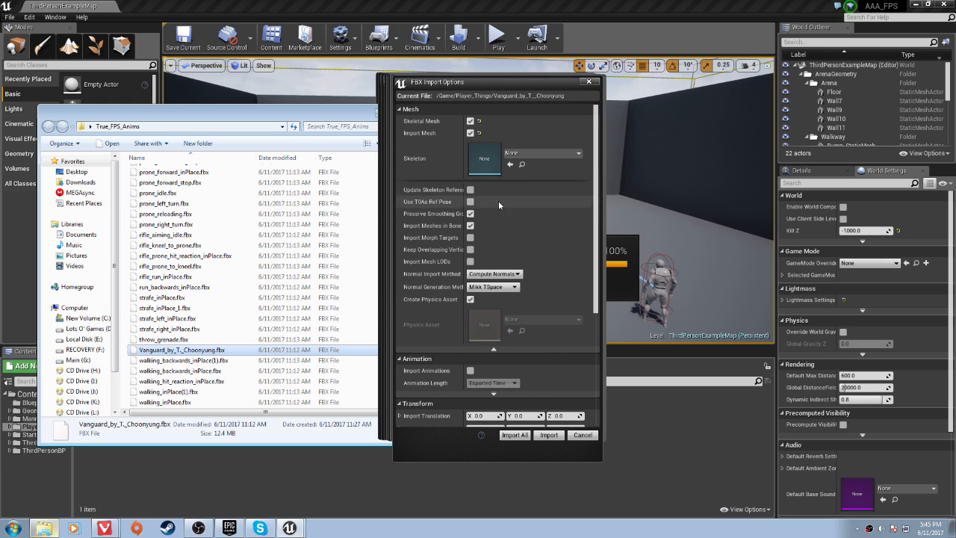
left_click(497, 357)
left_click(494, 348)
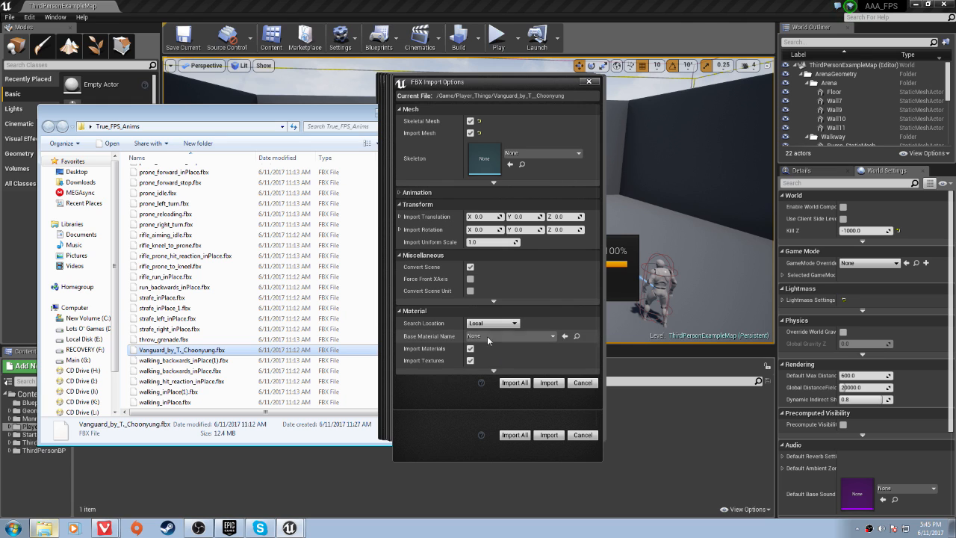
double_click(430, 194)
left_click(430, 194)
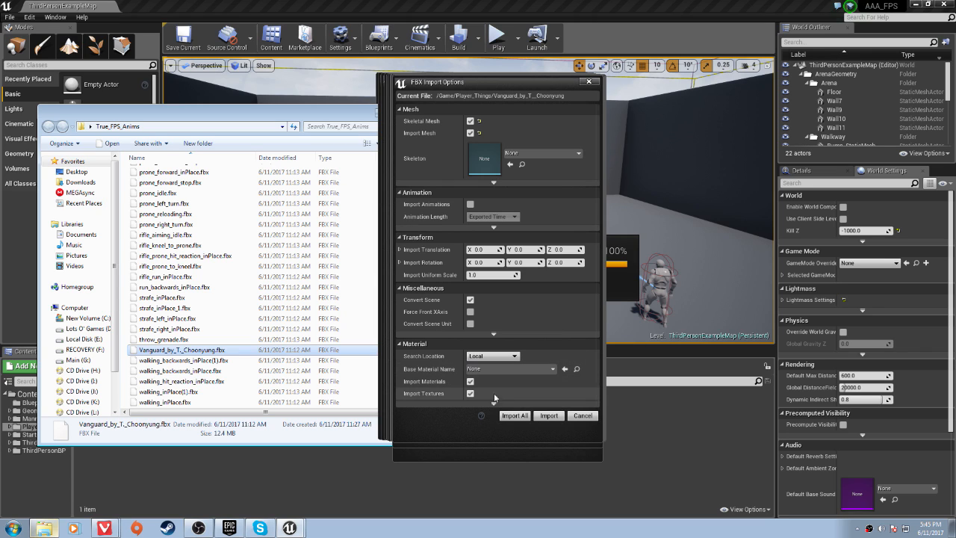
left_click(514, 416)
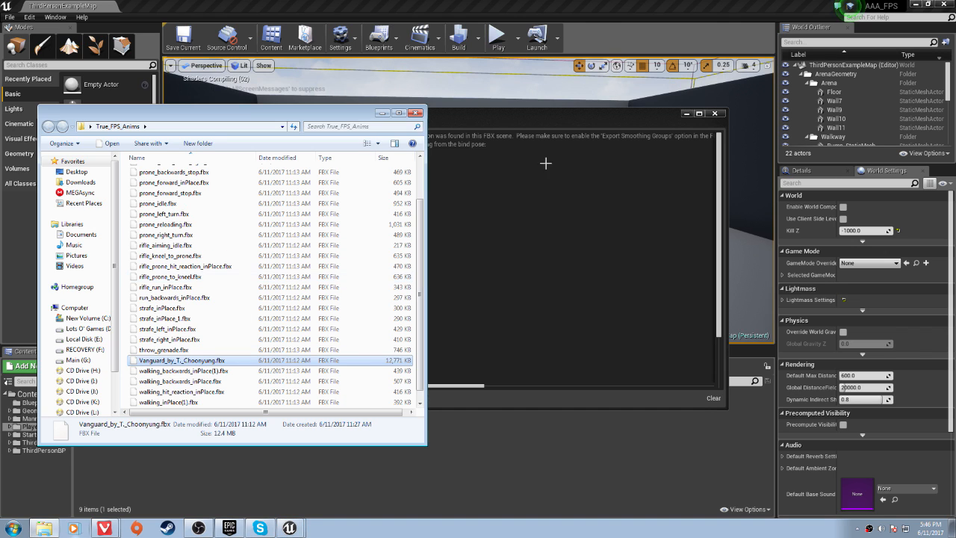
- Read through the FBX import warnings about the Vanguard mesh and close the Message Log
left_click(580, 258)
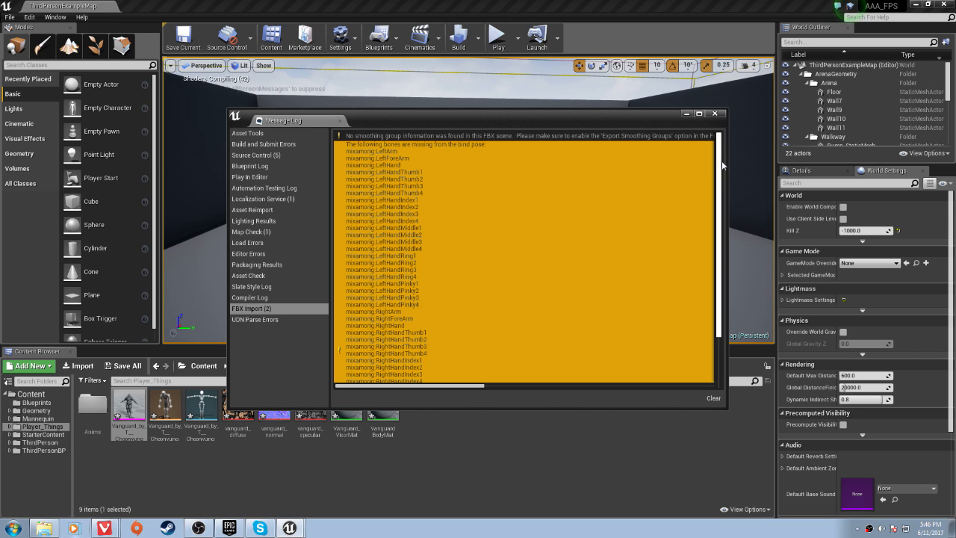
left_click_drag(721, 162, 708, 354)
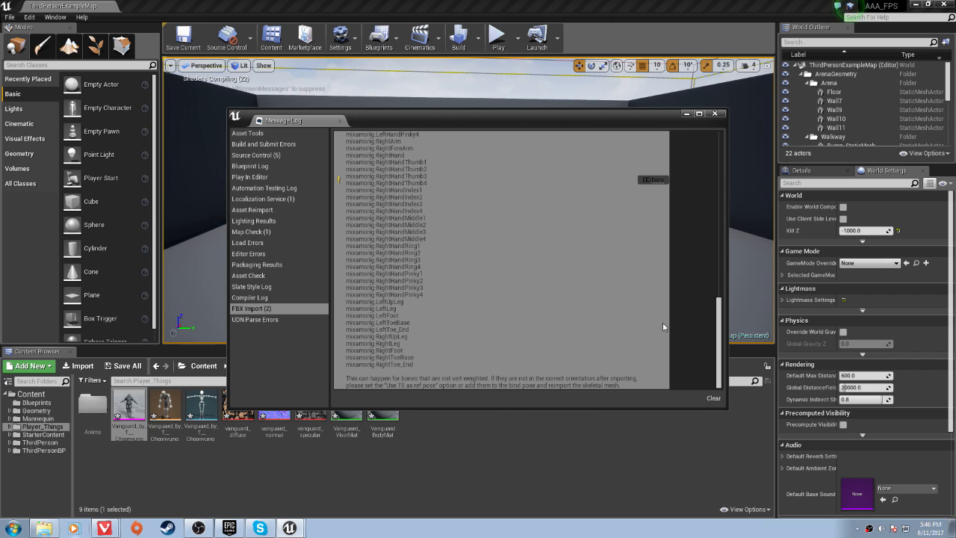
left_click(714, 113)
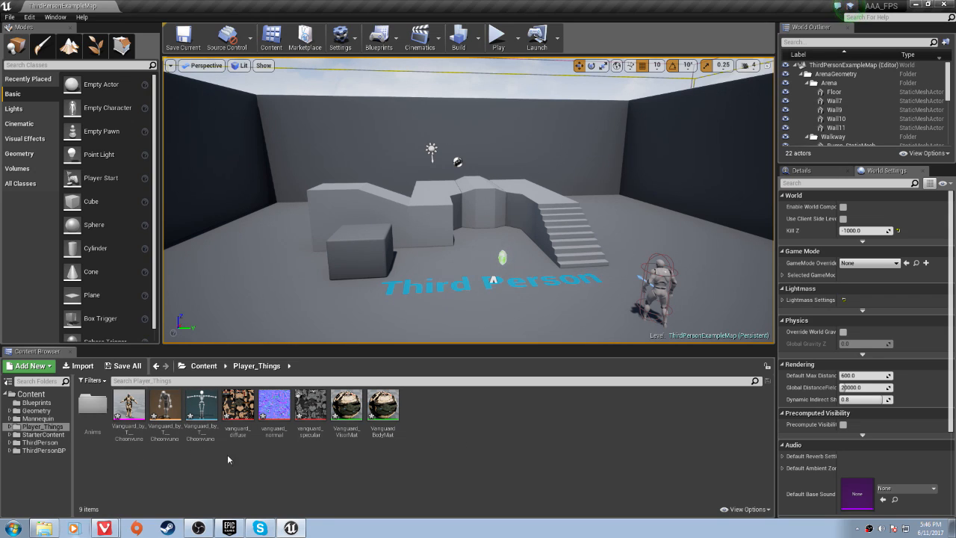
- Move all the imported Vanguard assets, from the skeletal mesh to the body material, into the Anims folder
left_click(128, 405)
left_click(377, 411, "shift")
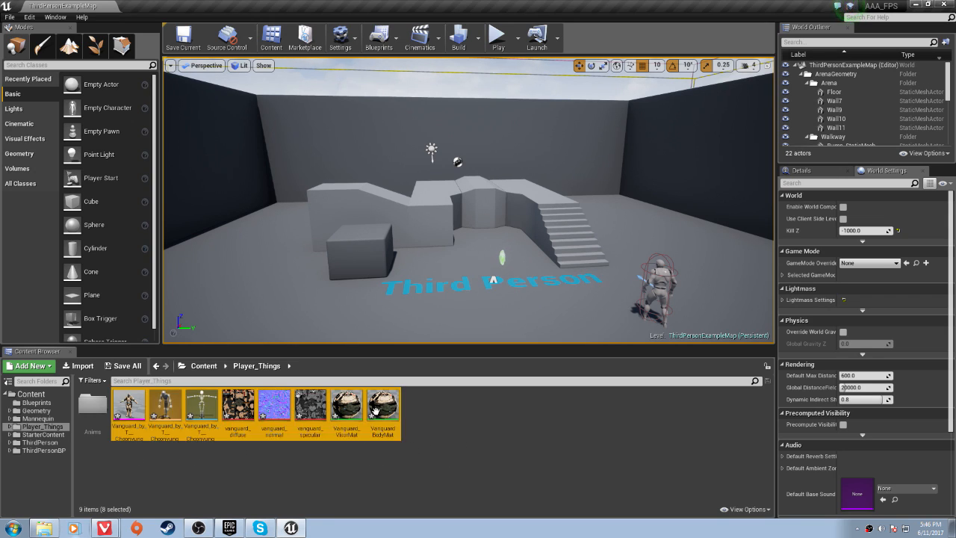
left_click_drag(103, 417, 92, 411)
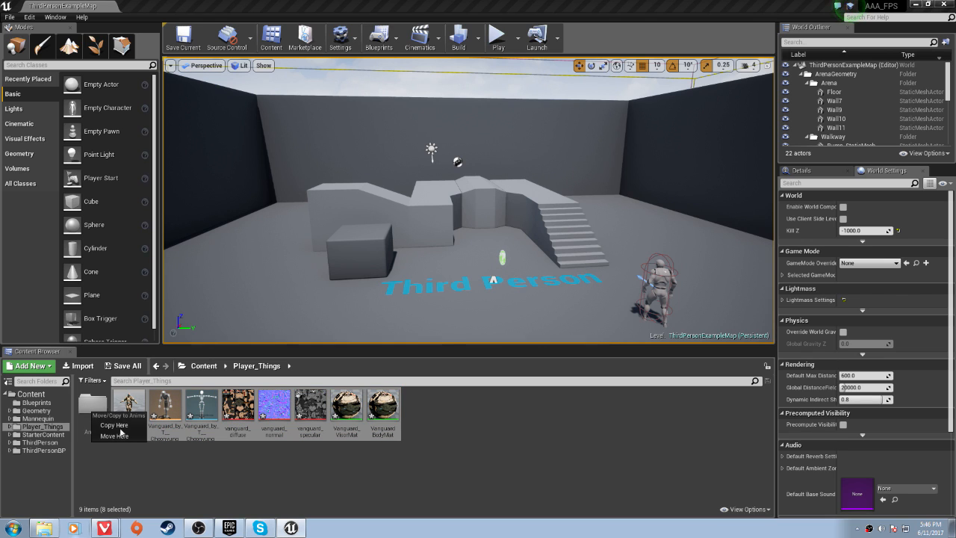
left_click(122, 435)
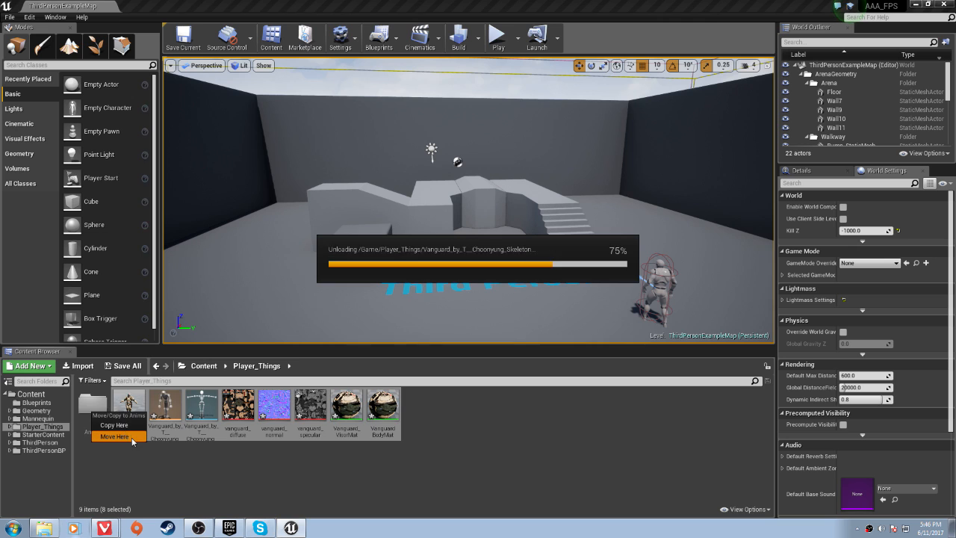
- Start importing every animation FBX from the True_FPS_Anims folder except the Vanguard character file into the Anims folder
double_click(94, 407)
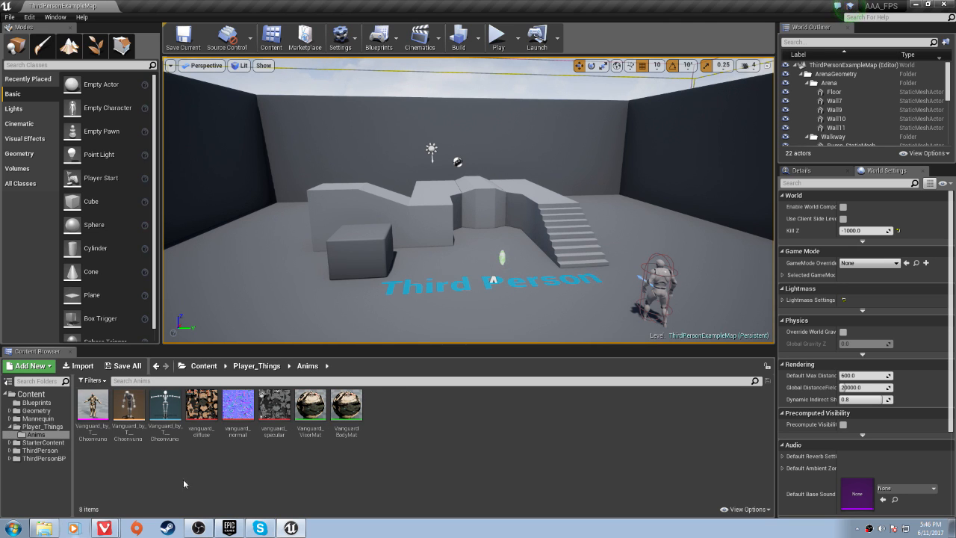
left_click(43, 532)
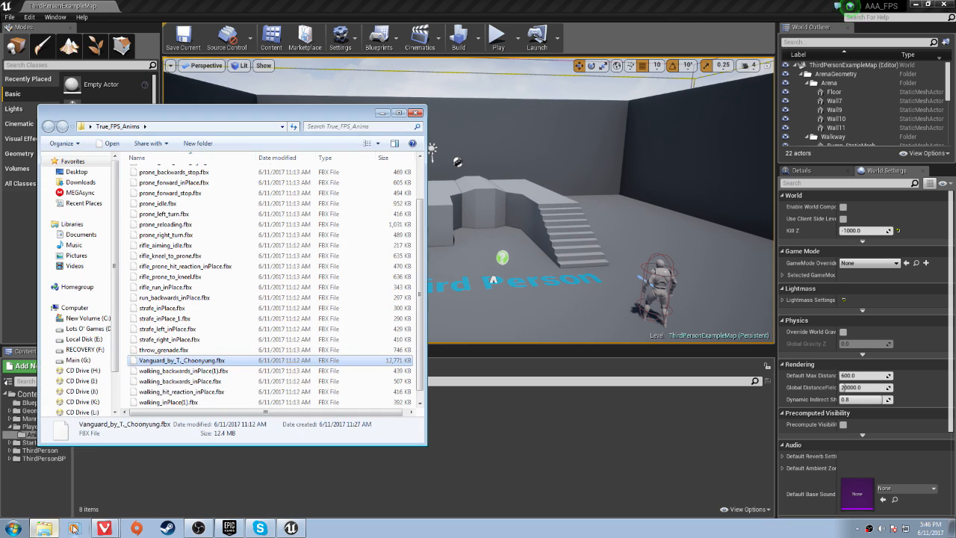
left_click(178, 371)
scroll(177, 405, "down", 1)
left_click_drag(178, 406, 408, 12)
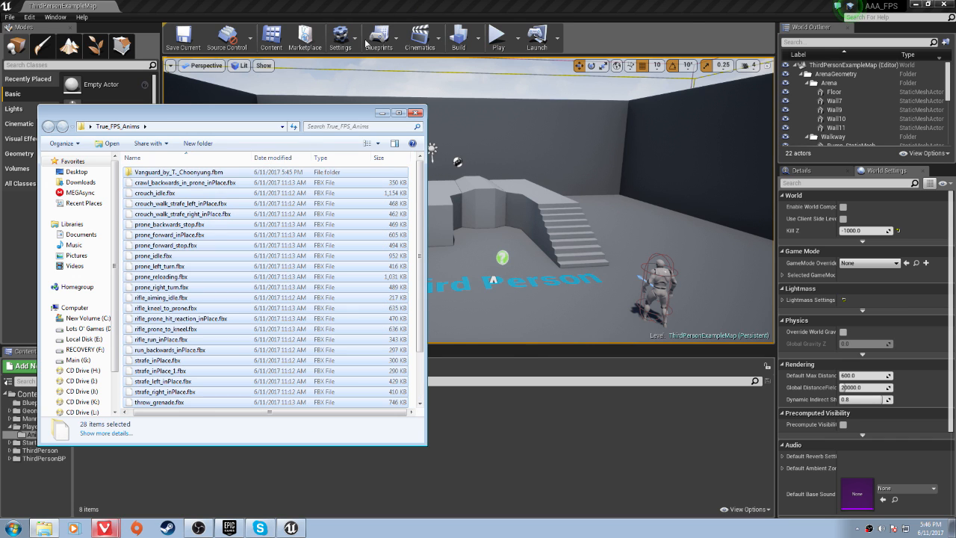
left_click(251, 185, "shift")
left_click(250, 184)
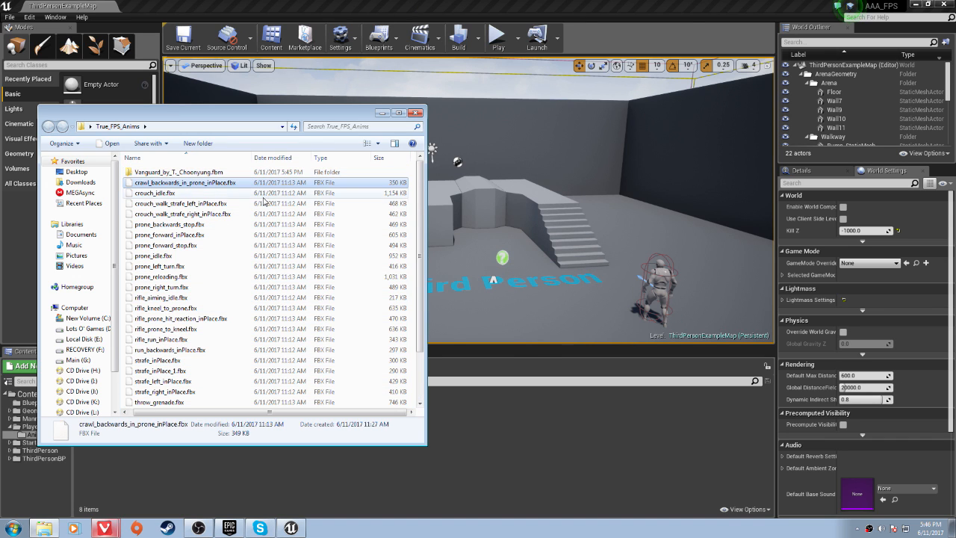
scroll(196, 340, "down", 2)
left_click(196, 342, "shift")
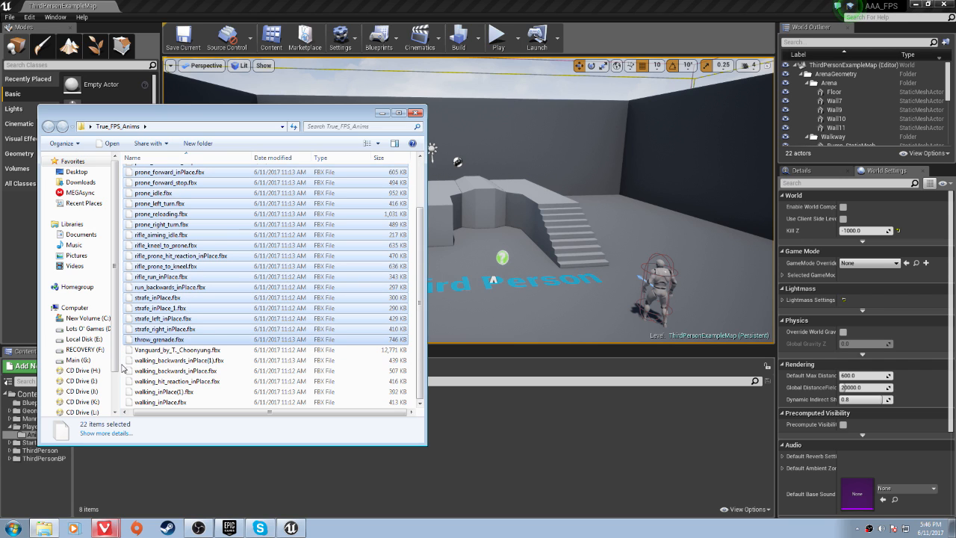
left_click_drag(122, 365, 340, 469, "ctrl")
- Import all the animations onto the Vanguard_by_T__Choonyung_Skeleton with the animation length kept at Exported Time
left_click(527, 125)
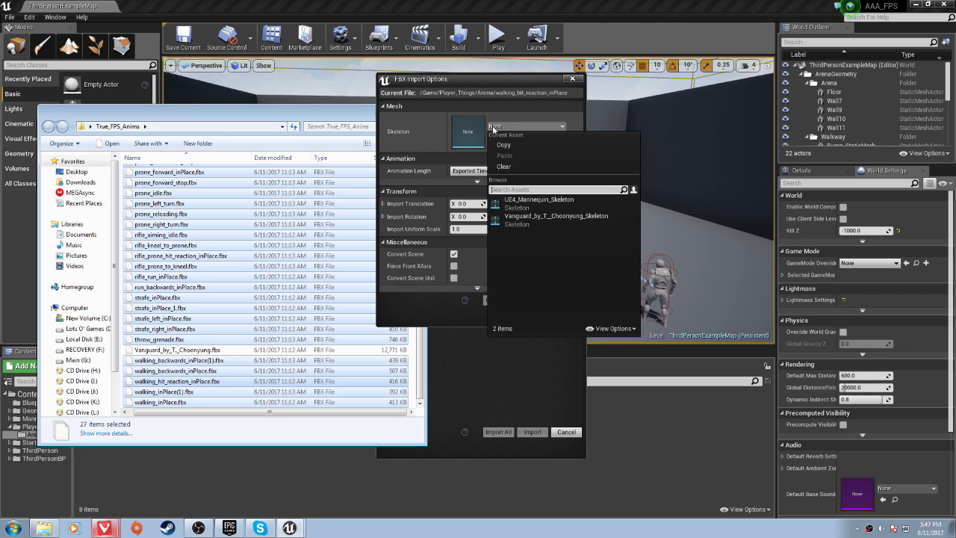
left_click(524, 222)
left_click(485, 172)
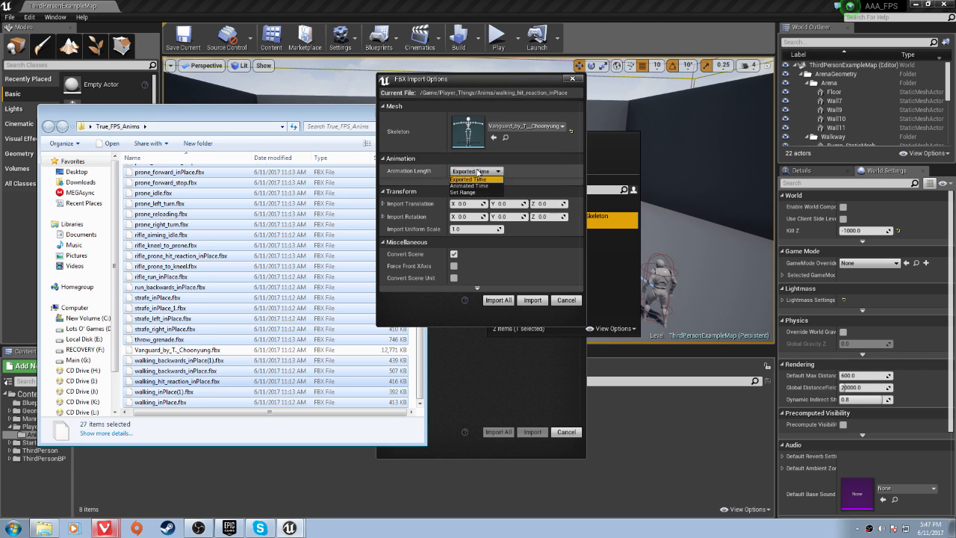
left_click(486, 172)
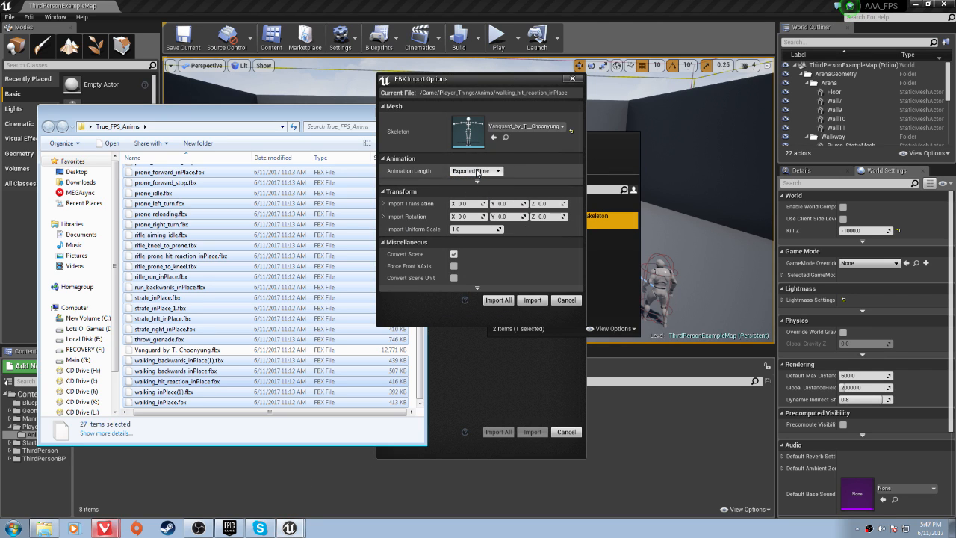
left_click(508, 302)
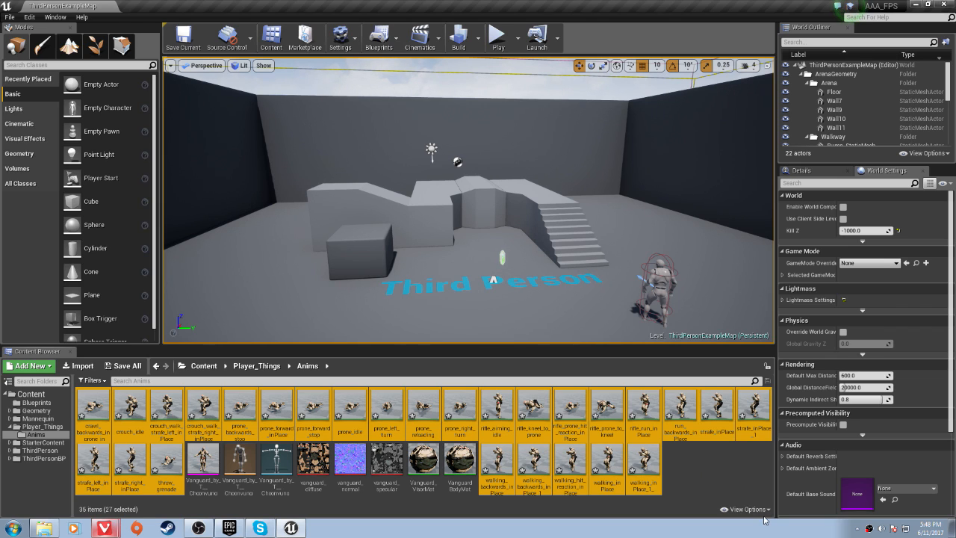
left_click(724, 459)
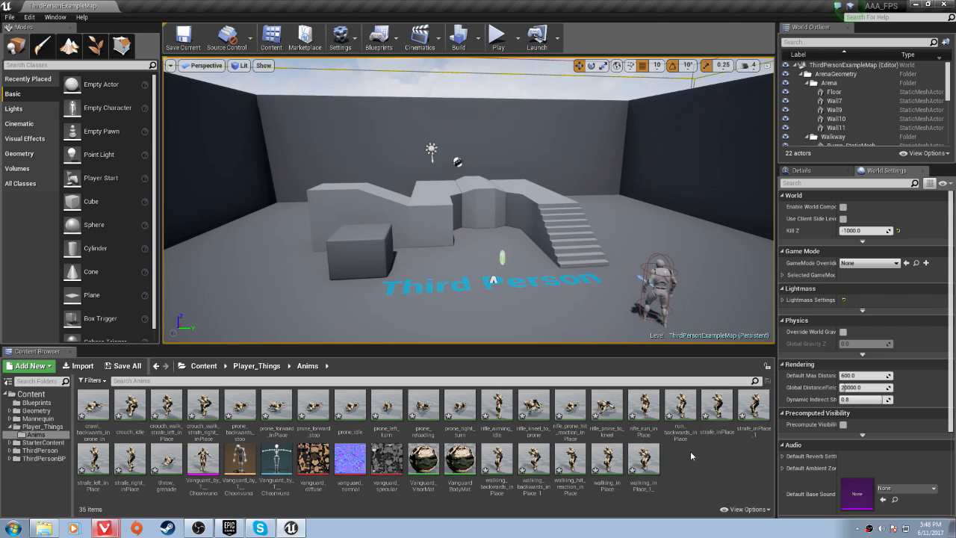
- Create an Animation Blueprint in the Anims folder targeting the Vanguard skeleton and name it Player_Anims
right_click(672, 461)
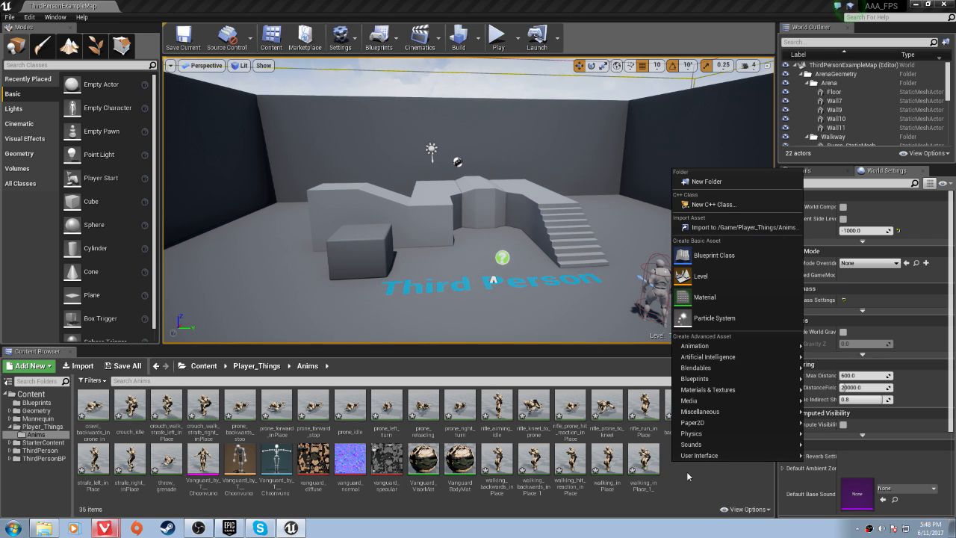
mouse_move(731, 348)
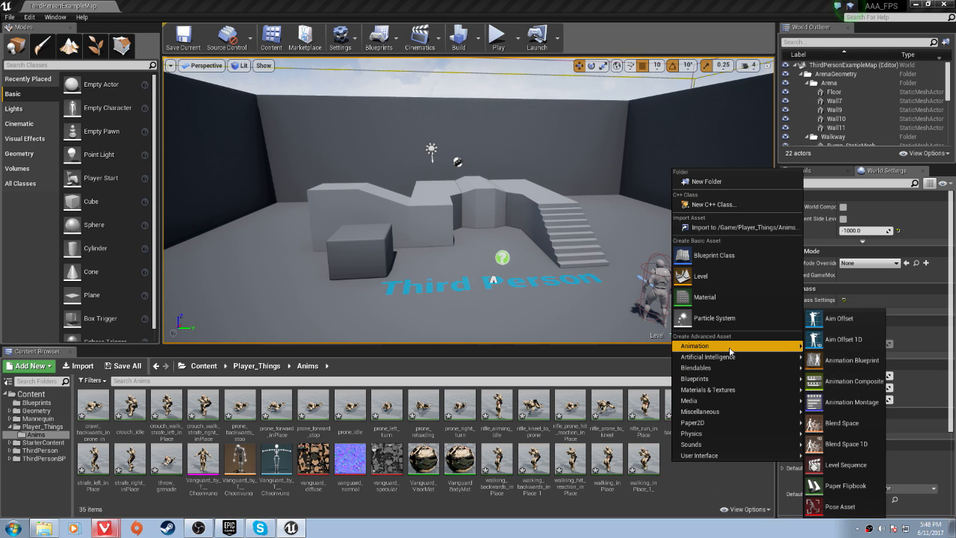
left_click(852, 360)
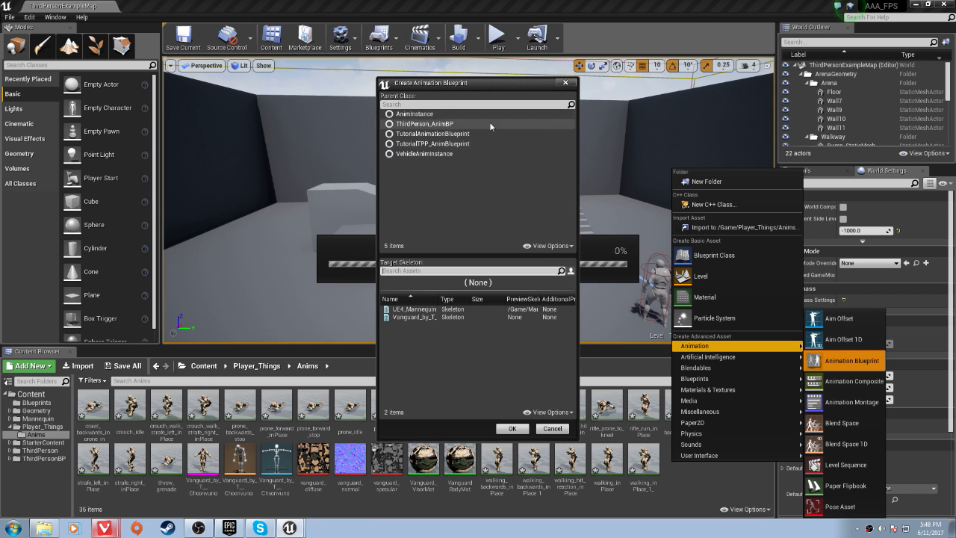
left_click(413, 317)
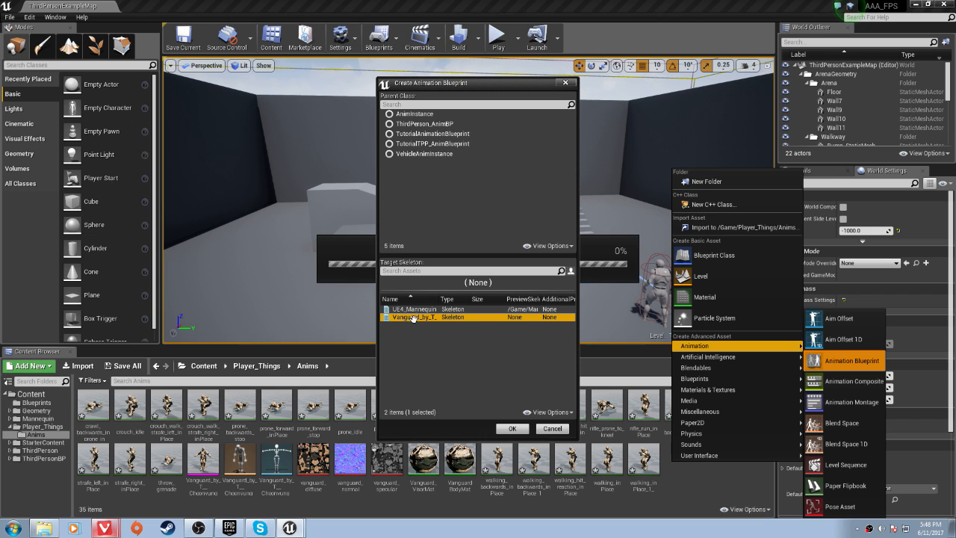
left_click(513, 429)
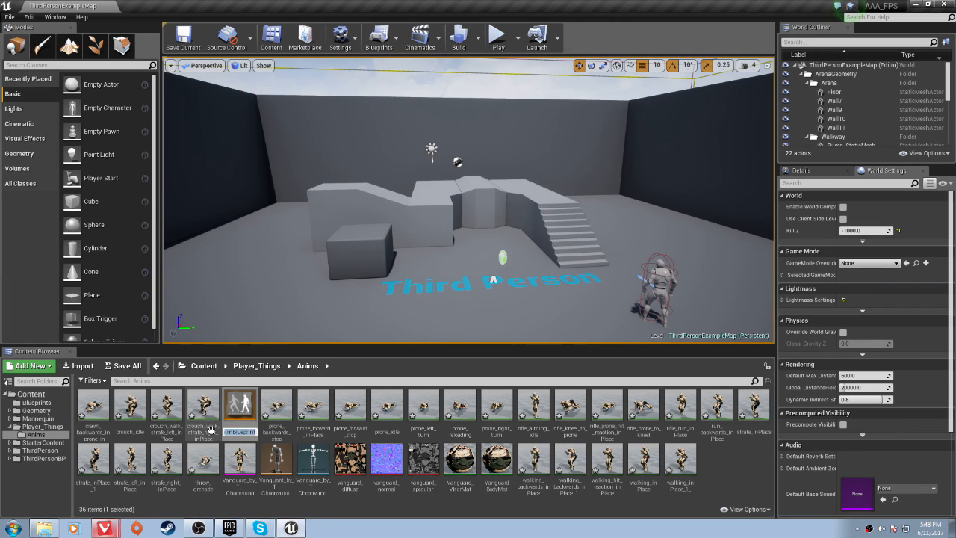
type("Player_")
type("Anims")
key("Return")
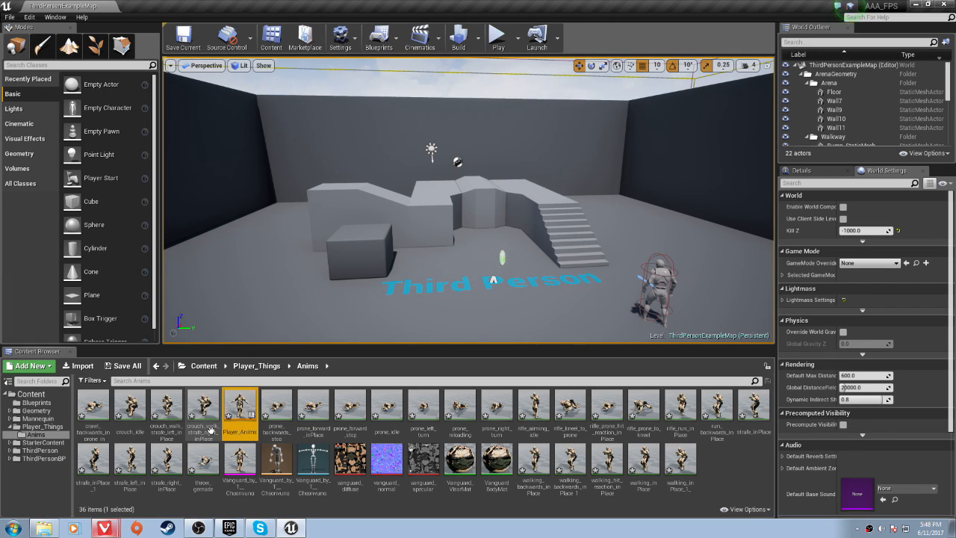
- Open the Player_Anims blueprint docked beside the level editor, with its Anim Graph in view
double_click(243, 422)
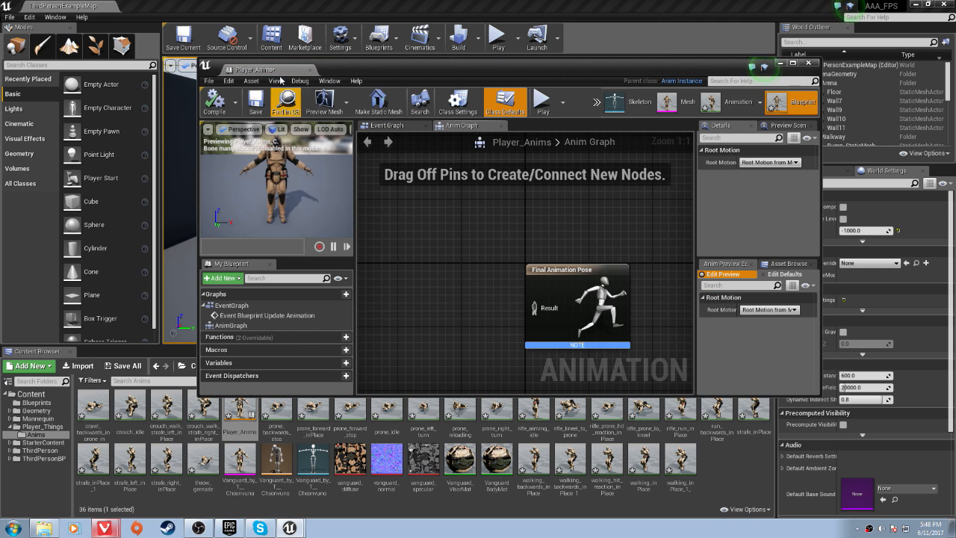
left_click_drag(260, 66, 226, 12)
right_click_drag(378, 273, 548, 328)
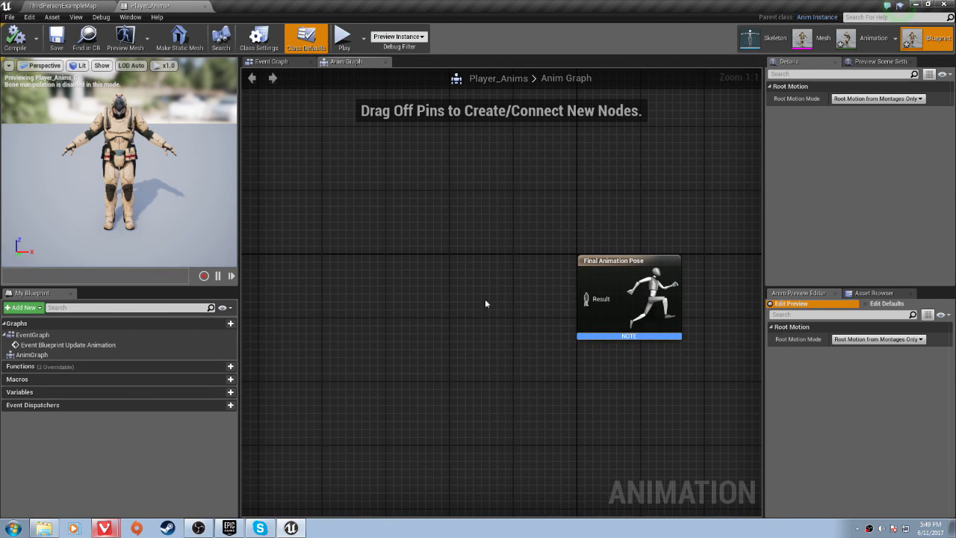
left_click(30, 355)
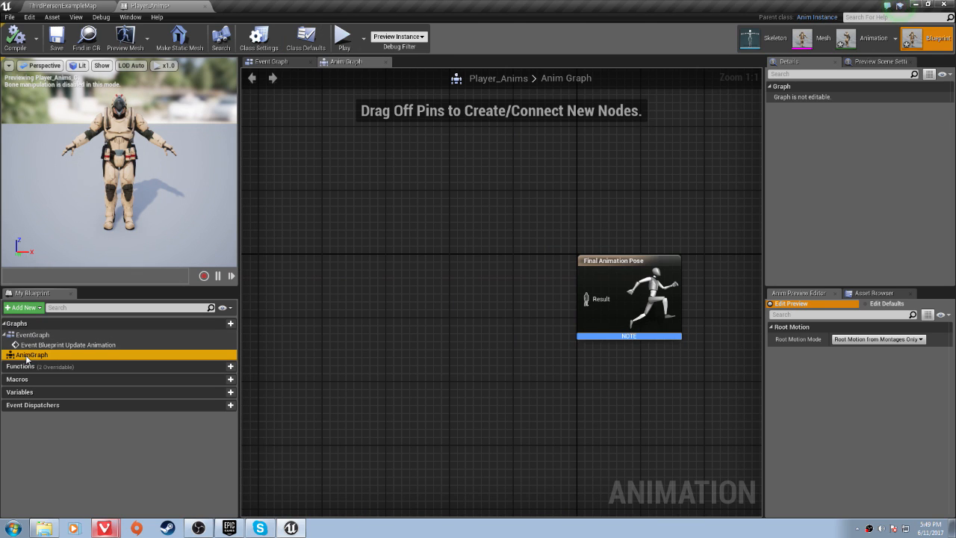
left_click(334, 66)
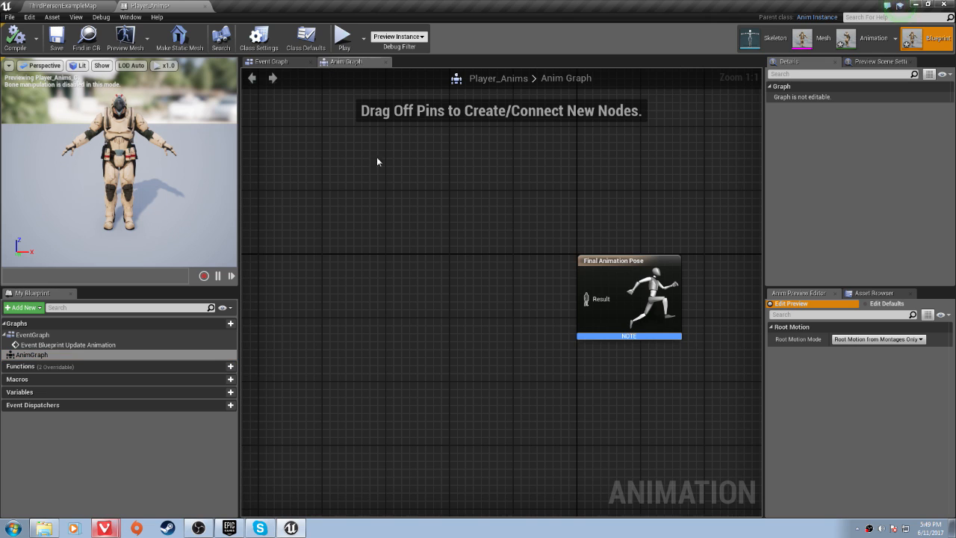
- Add a new state machine to the Anim Graph and name it Locomotion
right_click(350, 293)
type("state")
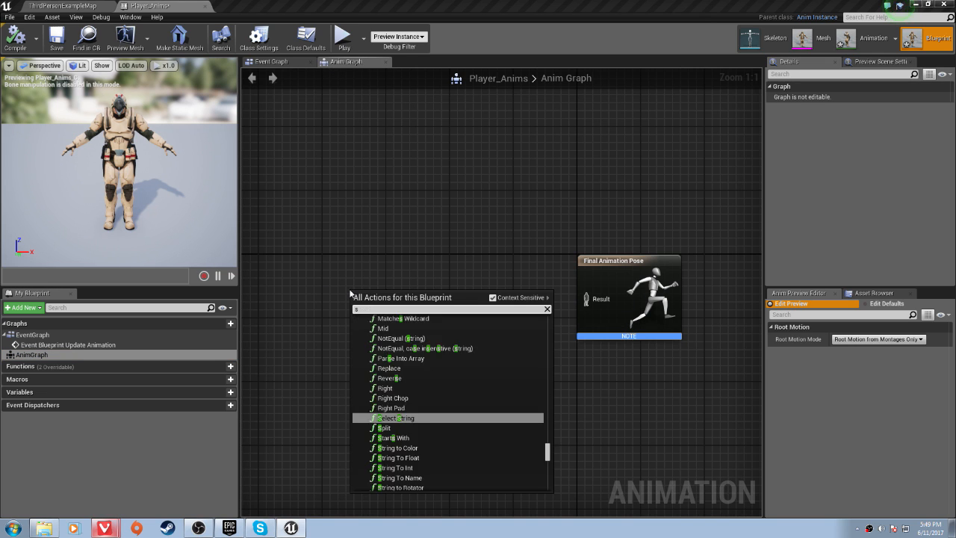
key("Down")
key("Down")
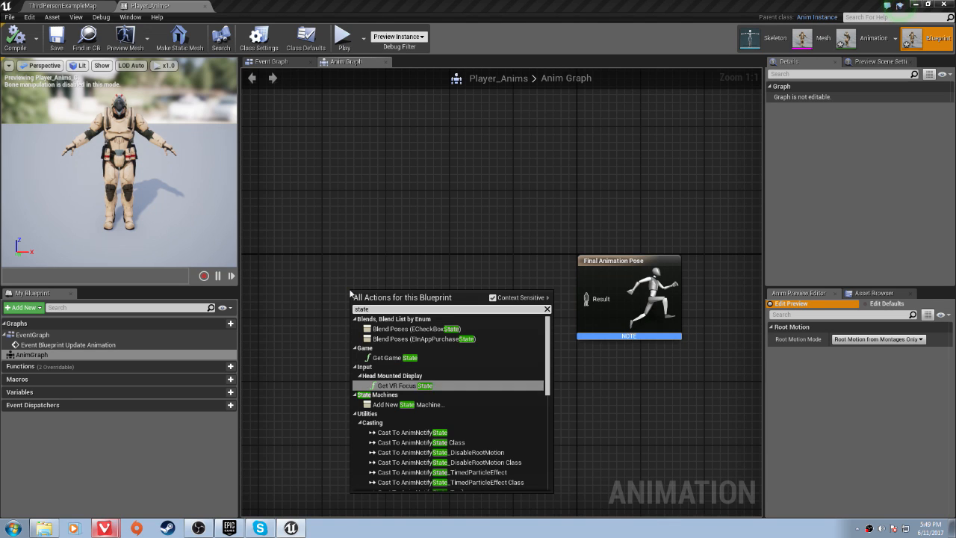
key("Return")
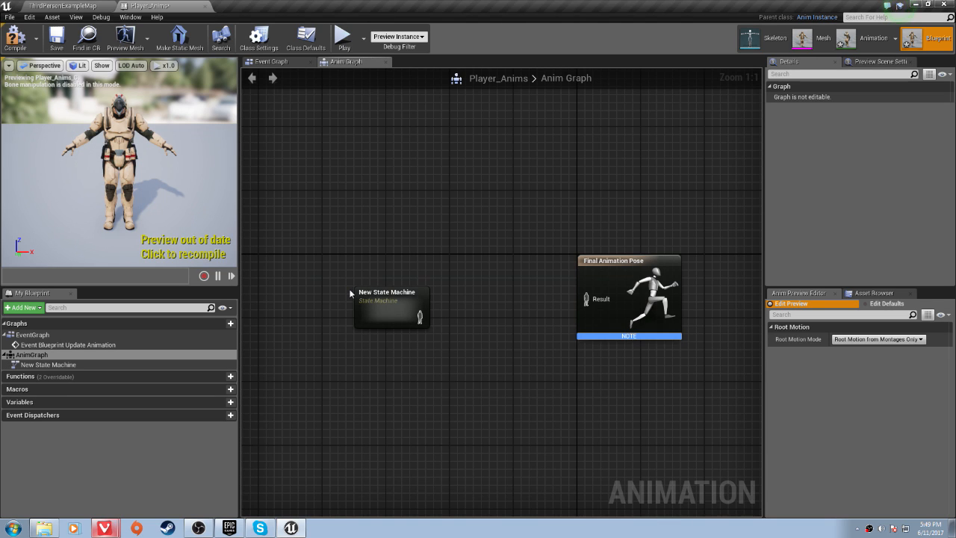
left_click(392, 294)
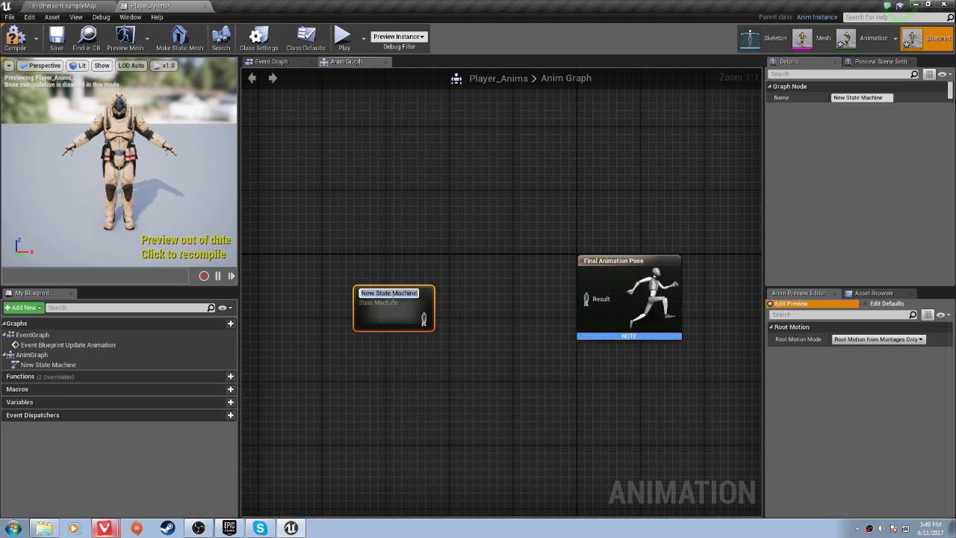
left_click(404, 295)
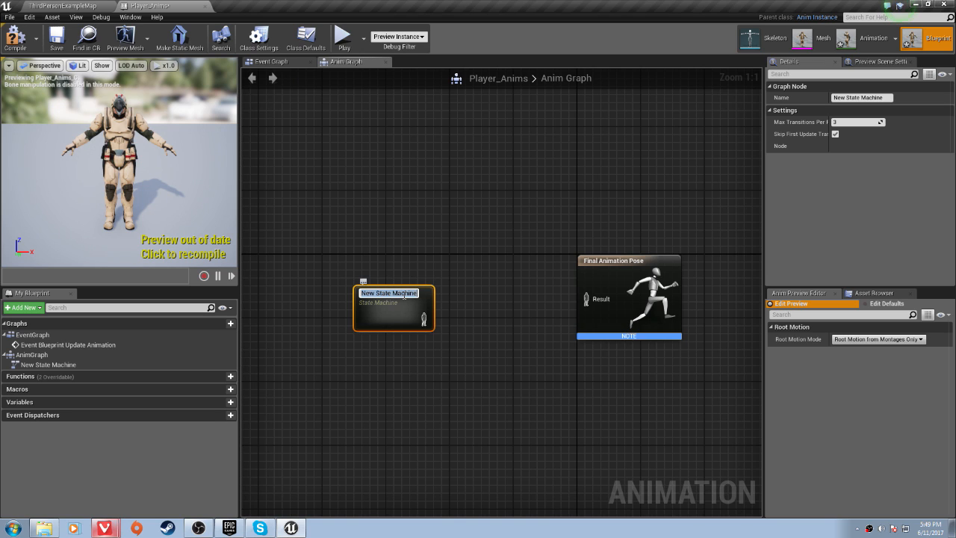
type("Lo")
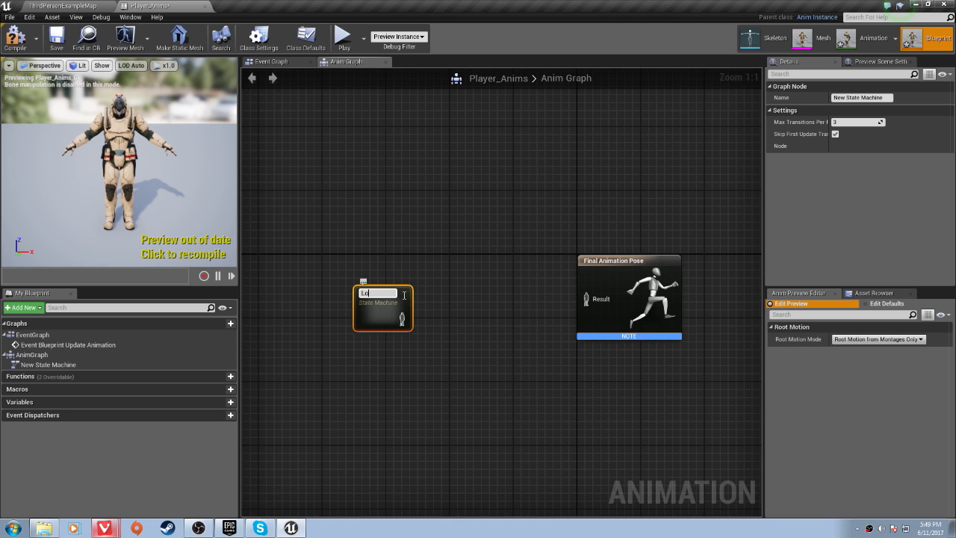
type("comotion")
key("Return")
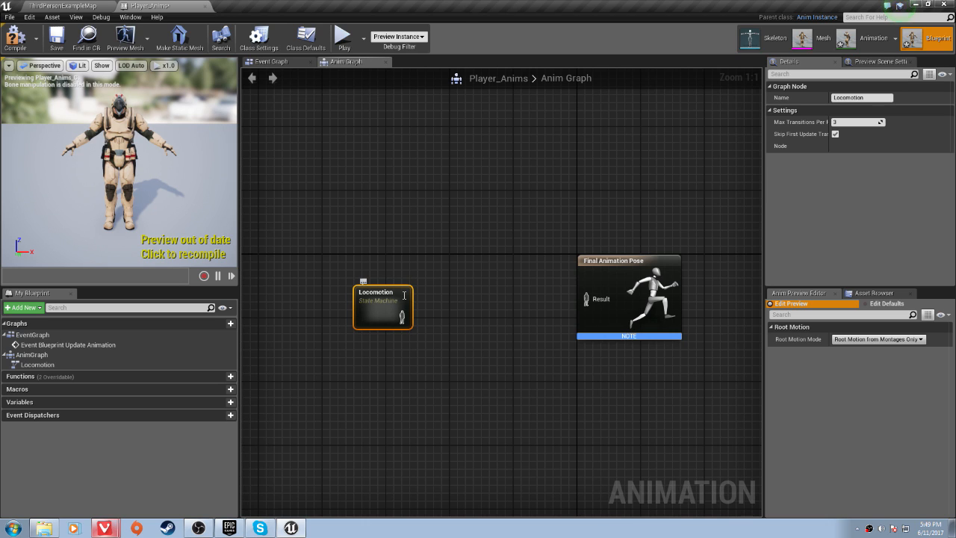
- Connect the Locomotion state machine to the Result of the Final Animation Pose and line the node up with it
left_click_drag(376, 294, 585, 300)
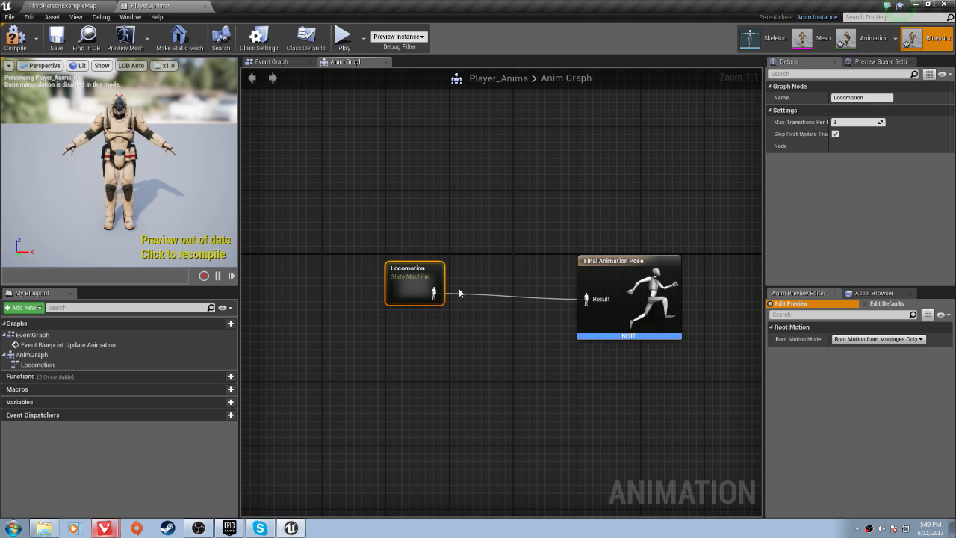
left_click_drag(418, 289, 419, 299)
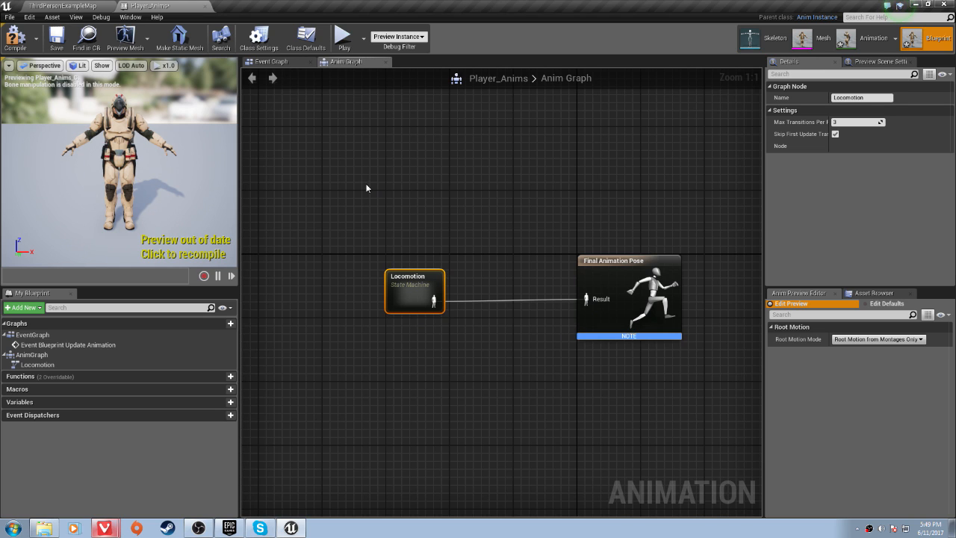
left_click_drag(366, 187, 486, 310)
- Inside the Locomotion state machine, add a state connected from Entry and name it Idle
double_click(408, 285)
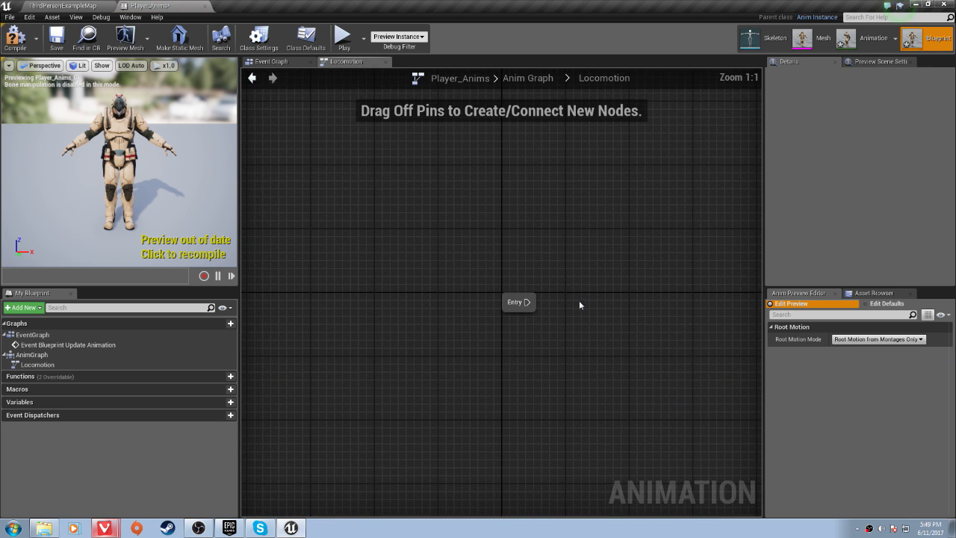
right_click_drag(579, 305, 426, 313)
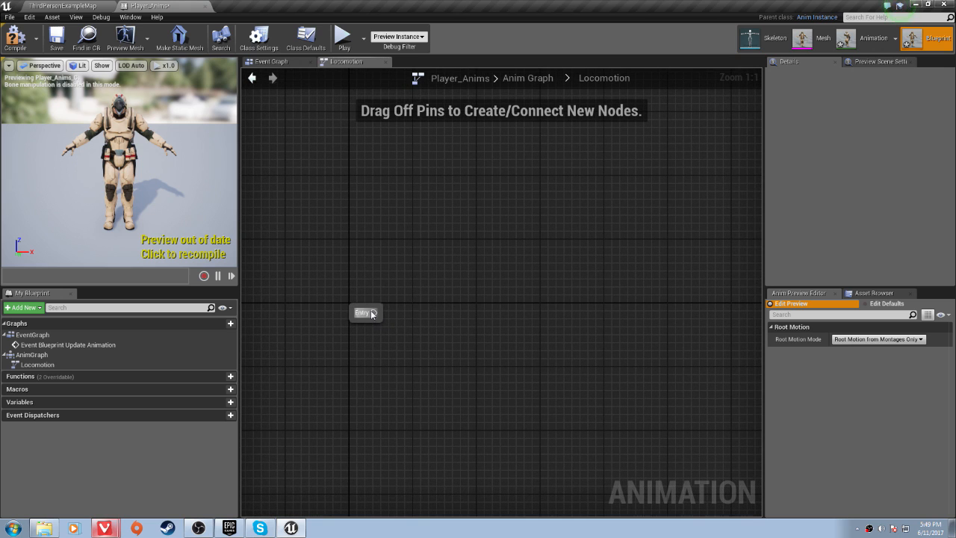
left_click_drag(373, 313, 456, 313)
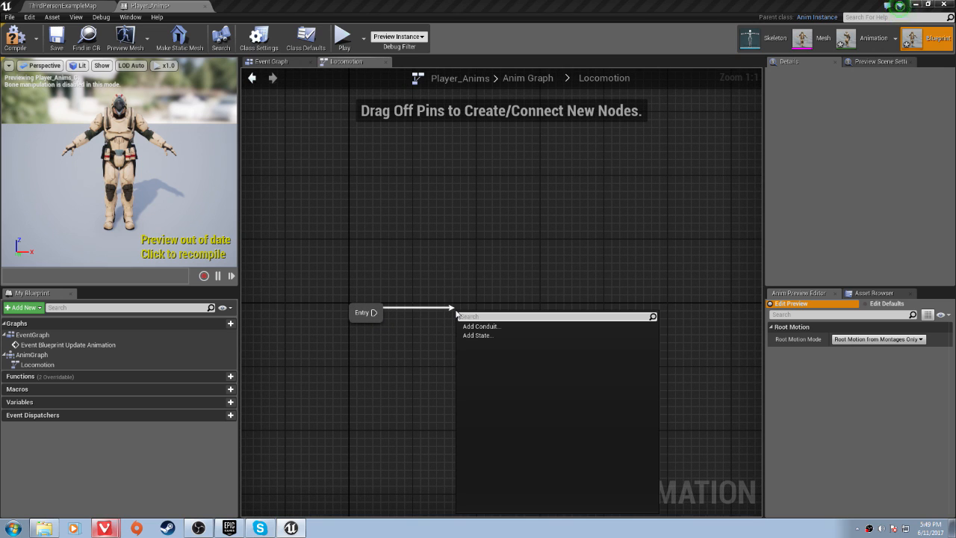
left_click(492, 336)
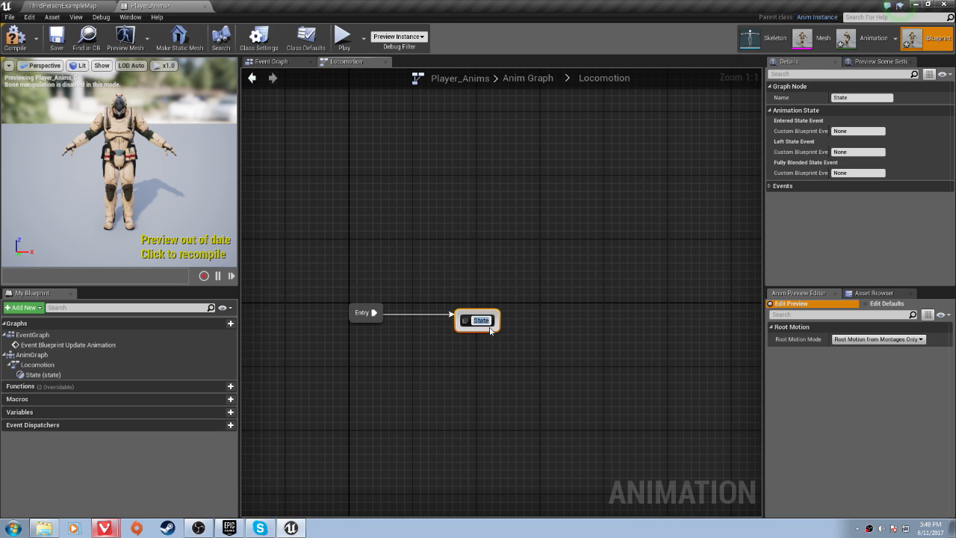
type("Idle")
key("Return")
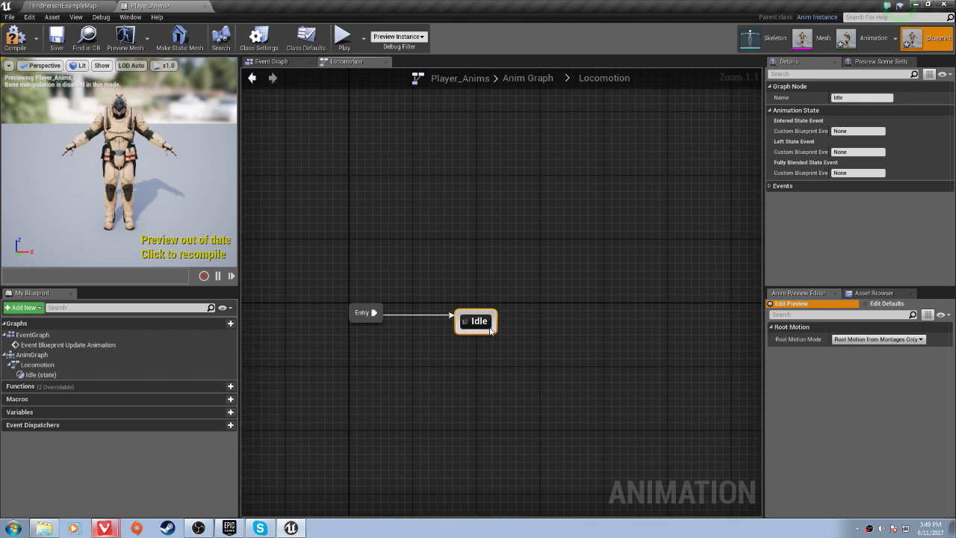
- Inside the Idle state, add a Play rifle_aiming_idle node feeding the Final Animation Pose's Result, and compile and save the blueprint
double_click(489, 329)
left_click(523, 321)
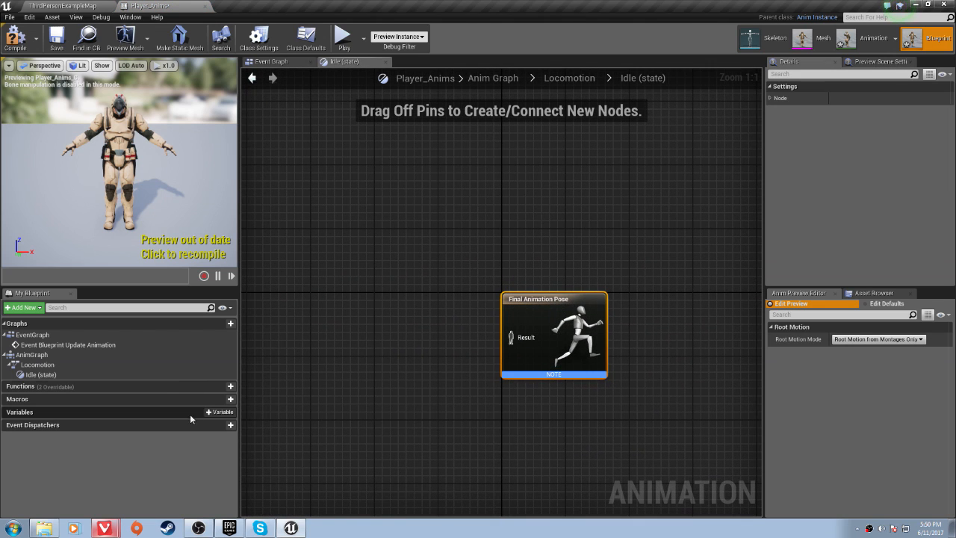
right_click_drag(487, 335, 590, 319)
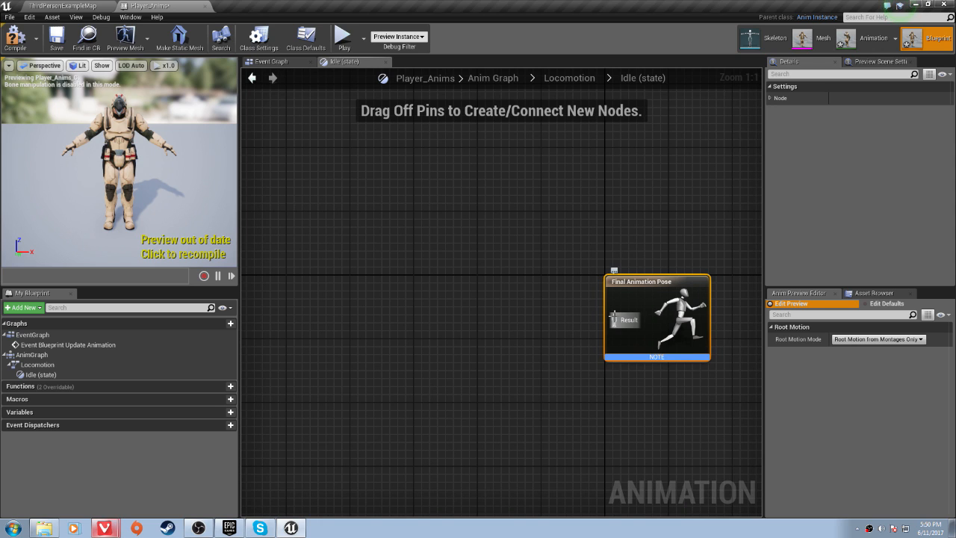
left_click_drag(614, 319, 404, 318)
type("i")
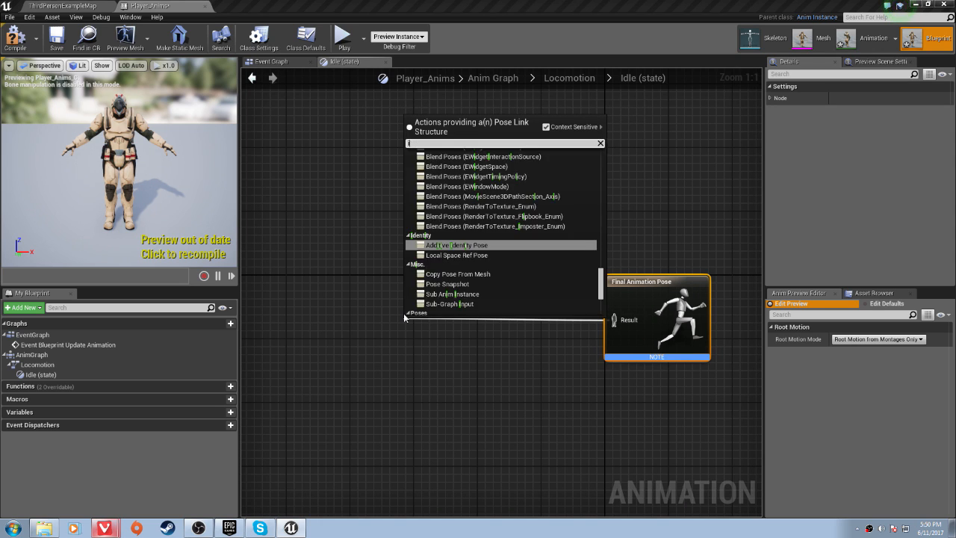
type("dle")
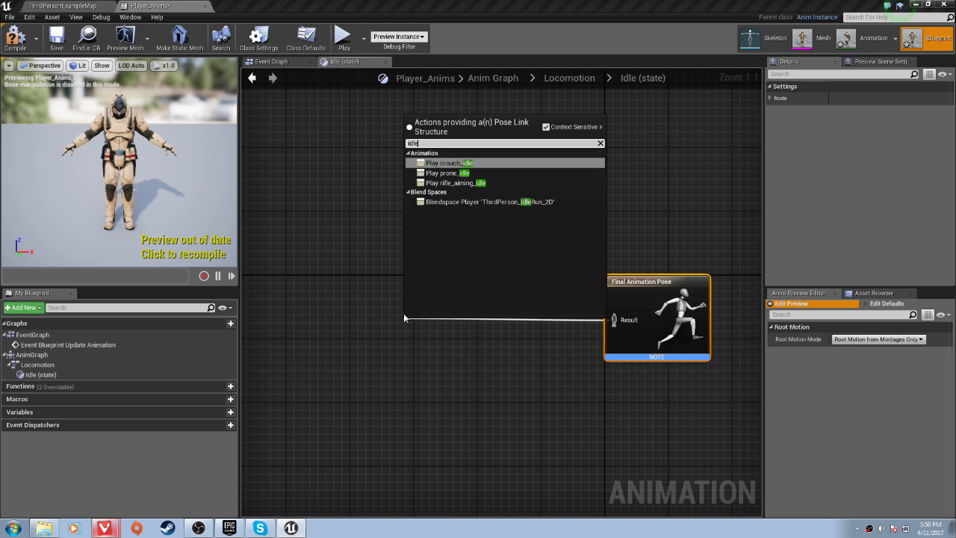
key("Down")
key("Down")
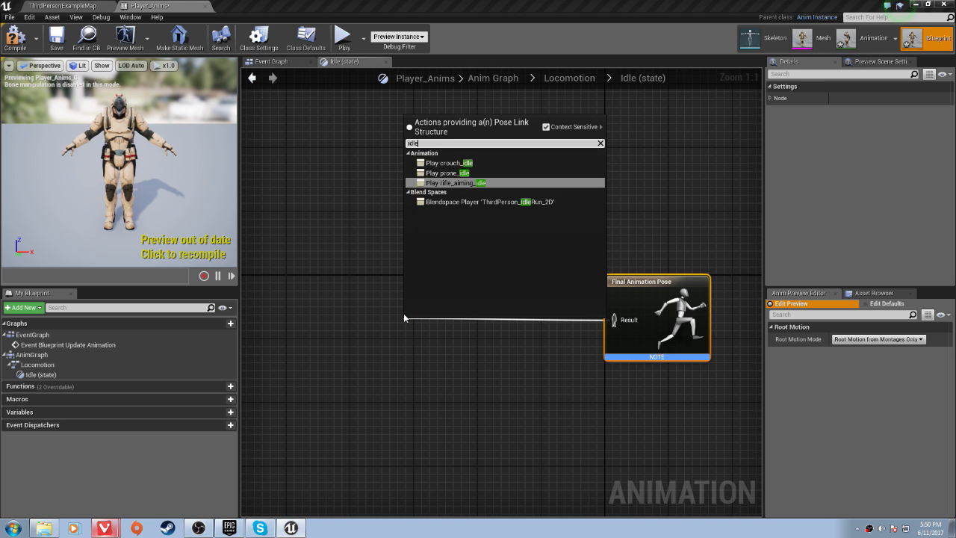
key("Return")
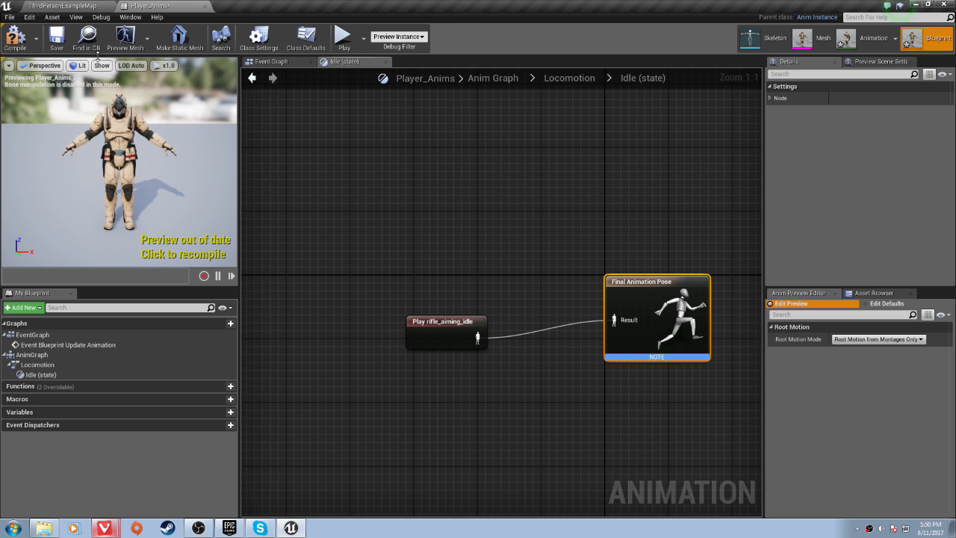
left_click(15, 36)
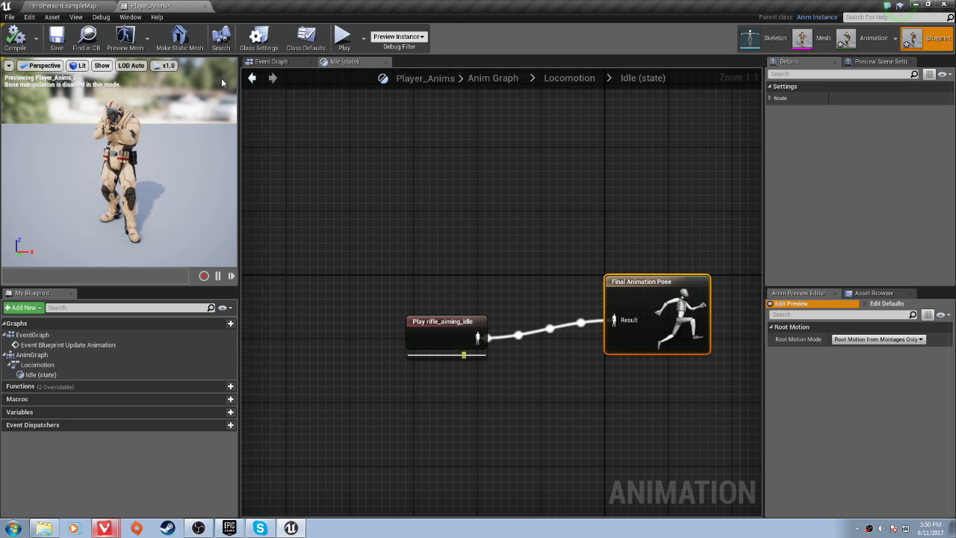
key("ctrl+shift+s")
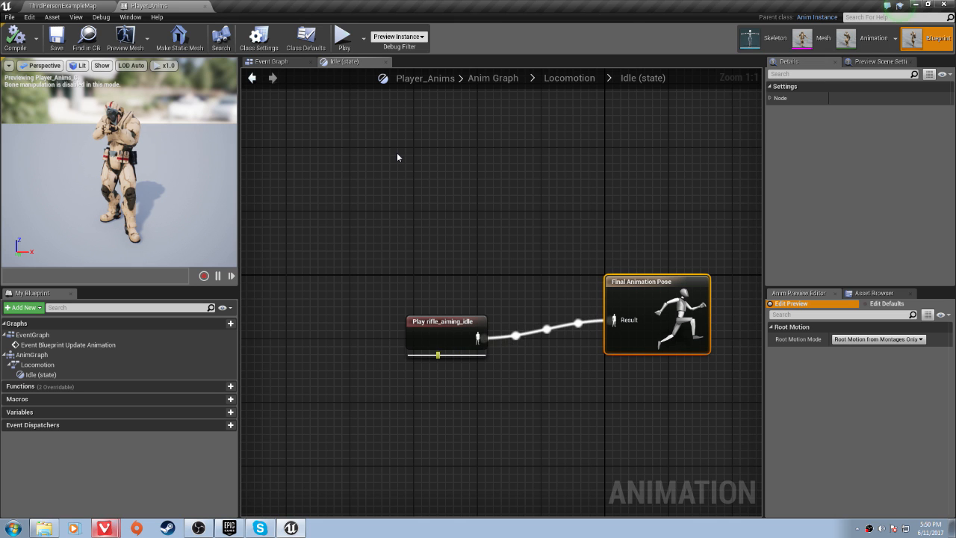
- Examine the character's rifle-aiming pose in the preview viewport from different angles and distances
left_click_drag(120, 179, 153, 89)
left_click_drag(130, 135, 112, 161)
mouse_move(113, 161)
right_mouse_down()
mouse_move(230, 154)
mouse_move(157, 154)
mouse_move(217, 155)
mouse_move(206, 149)
mouse_move(212, 164)
mouse_move(201, 157)
mouse_move(201, 177)
mouse_move(205, 149)
mouse_move(196, 158)
mouse_move(213, 157)
mouse_move(121, 173)
right_mouse_up()
key("s")
key("w")
key("w")
key("s")
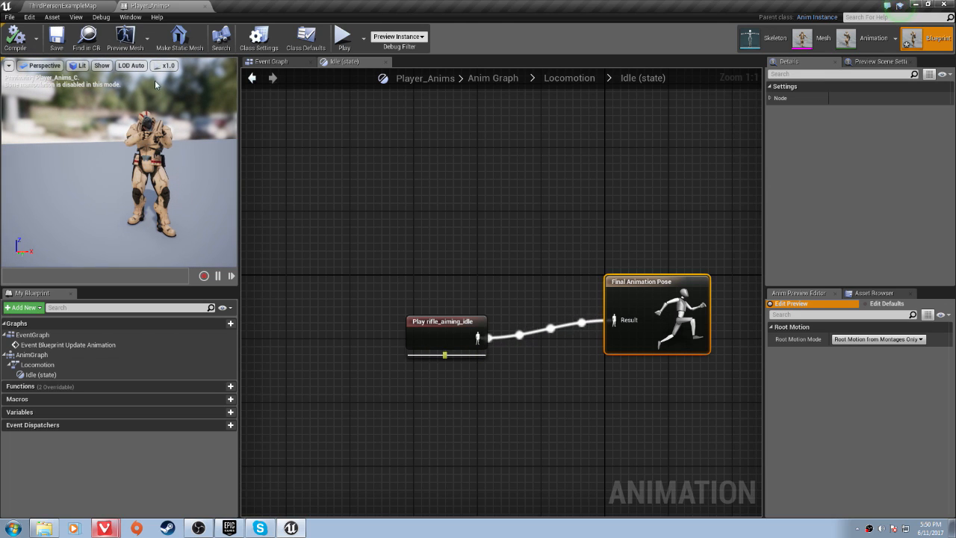
- Line up the Play rifle_aiming_idle node with the Final Animation Pose and return to the Locomotion graph
left_click_drag(443, 341, 449, 318)
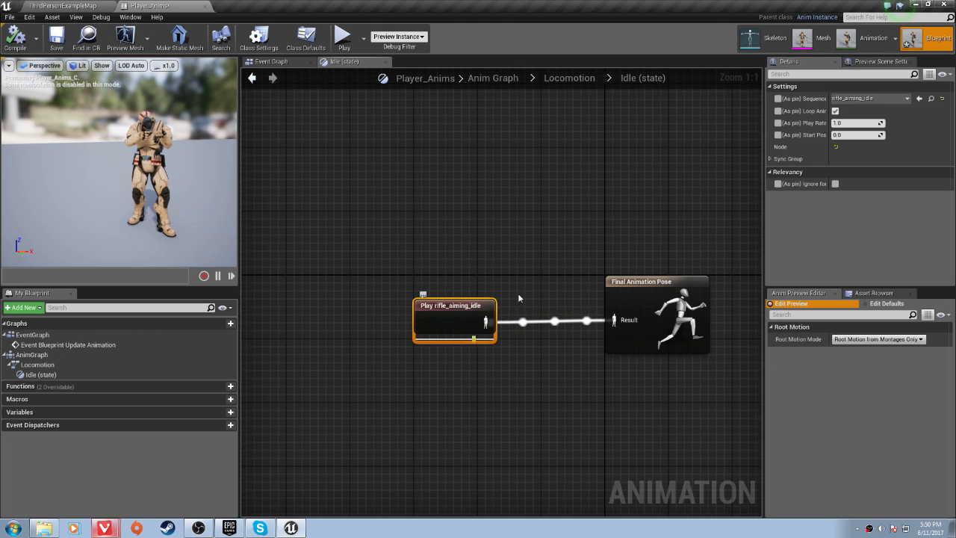
left_click(570, 79)
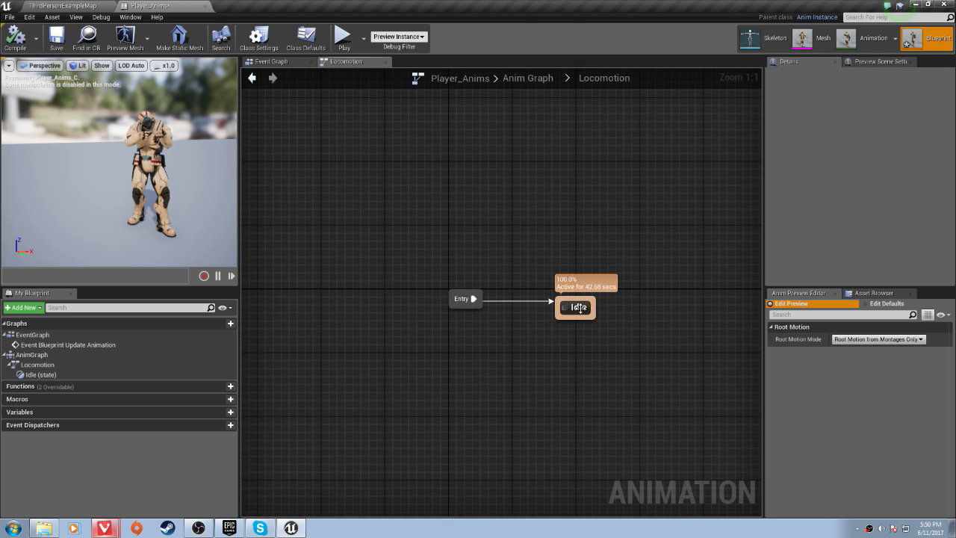
- Add a state with a transition from Idle, name it Walking and place it directly below Idle
left_click_drag(577, 307, 545, 375)
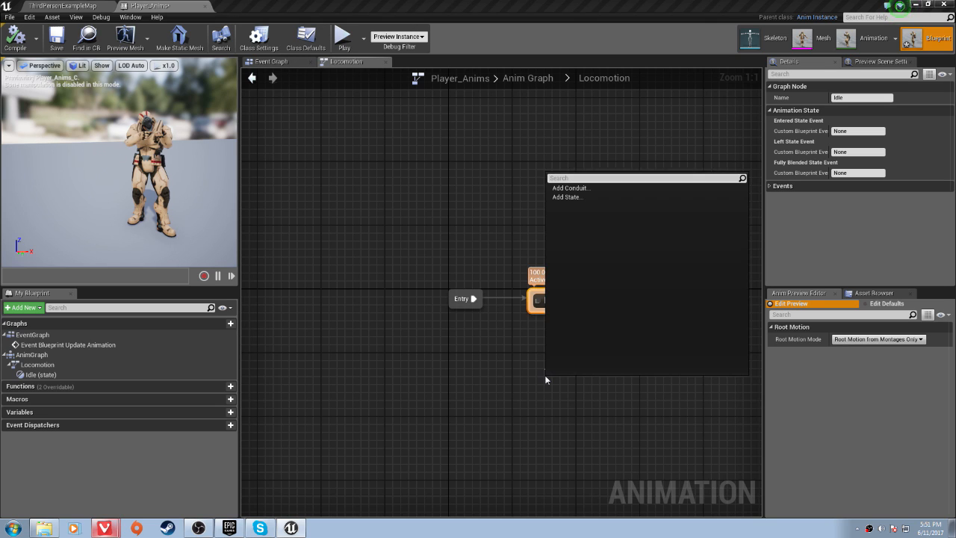
left_click(613, 198)
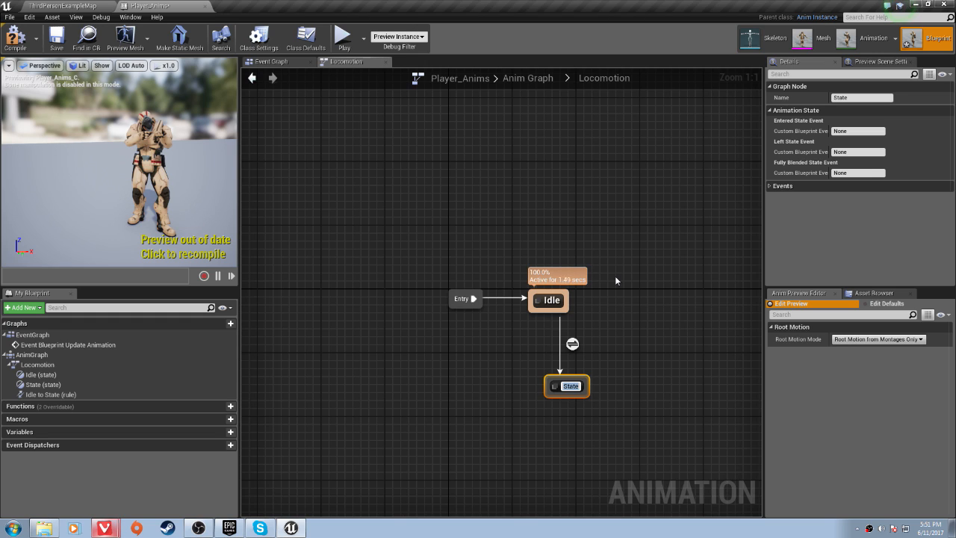
type("Walkgin")
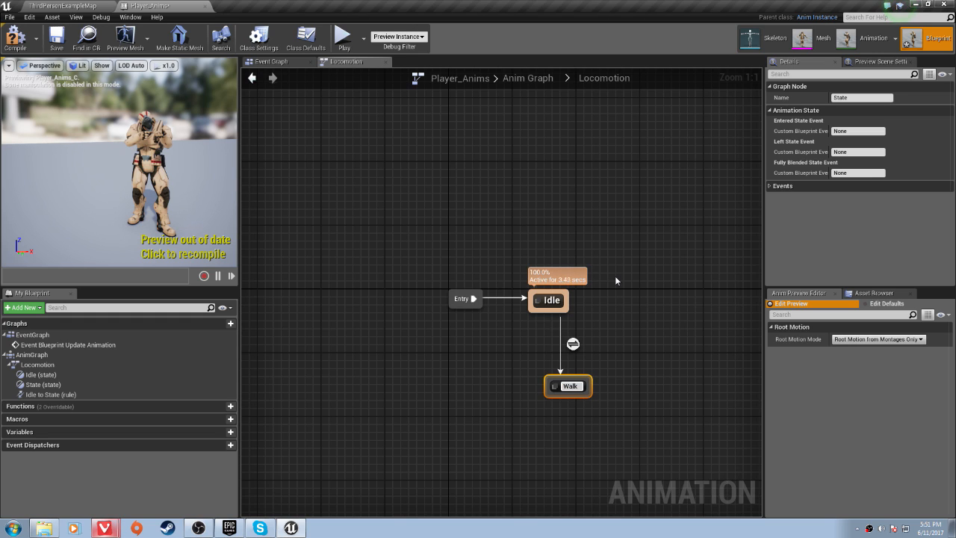
key("BackSpace")
key("BackSpace")
key("BackSpace")
type("ing")
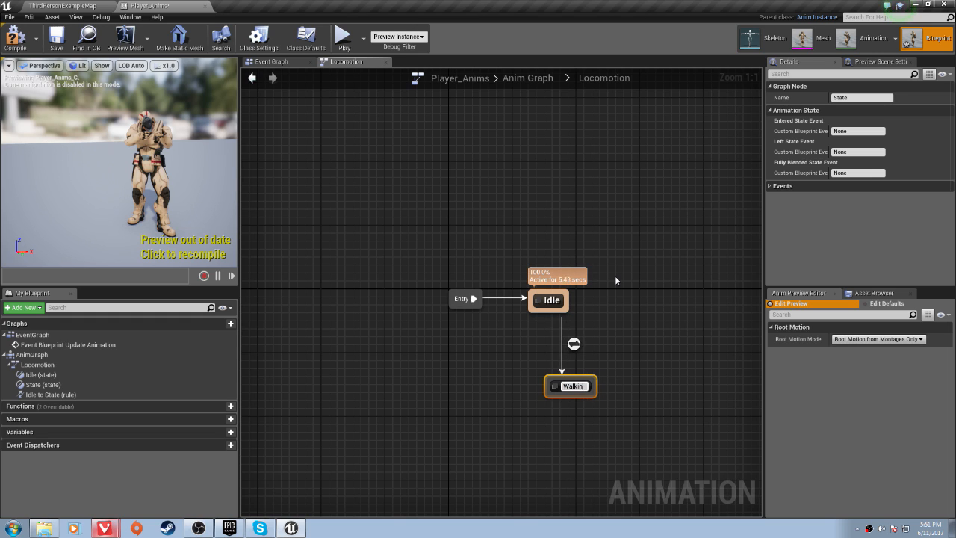
key("Return")
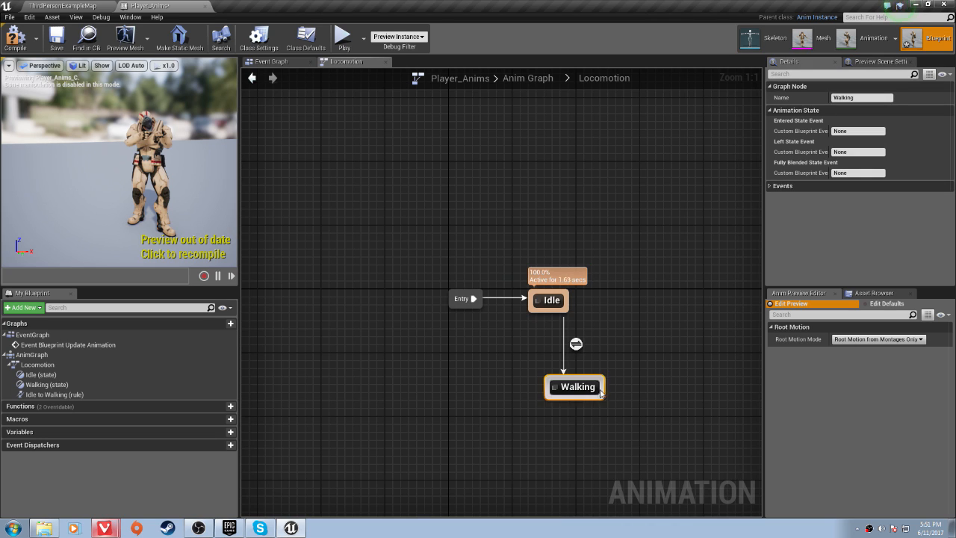
left_click_drag(593, 389, 571, 390)
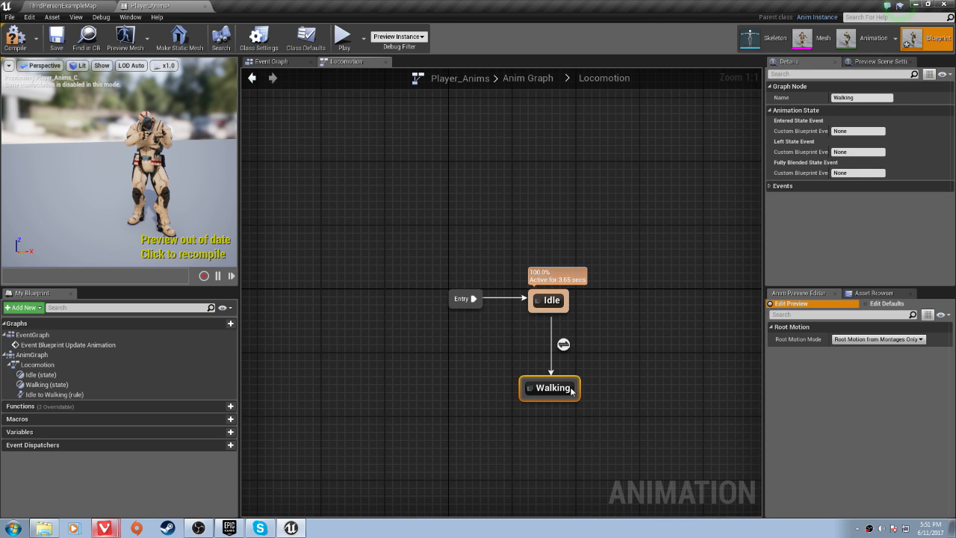
- Rename the Walking state to Movement
left_click(566, 388)
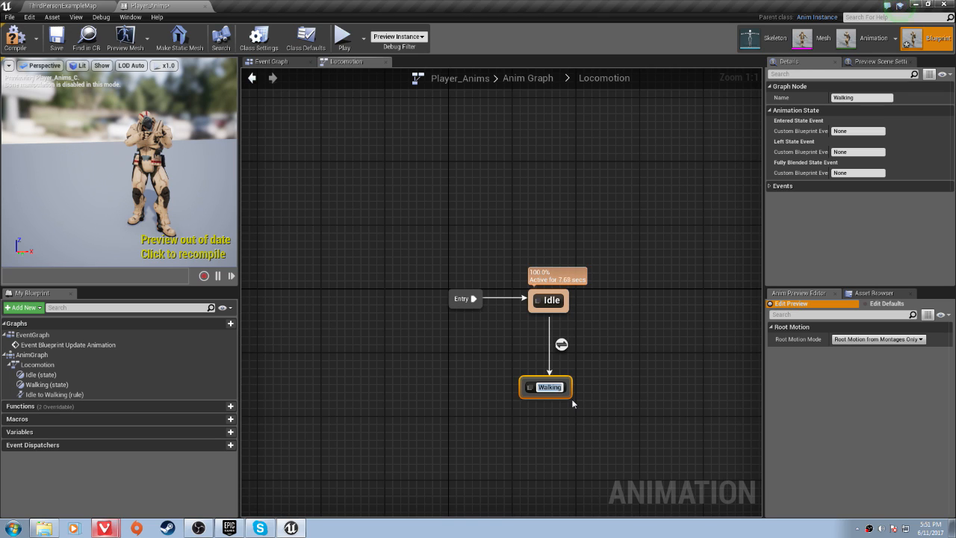
type("Move")
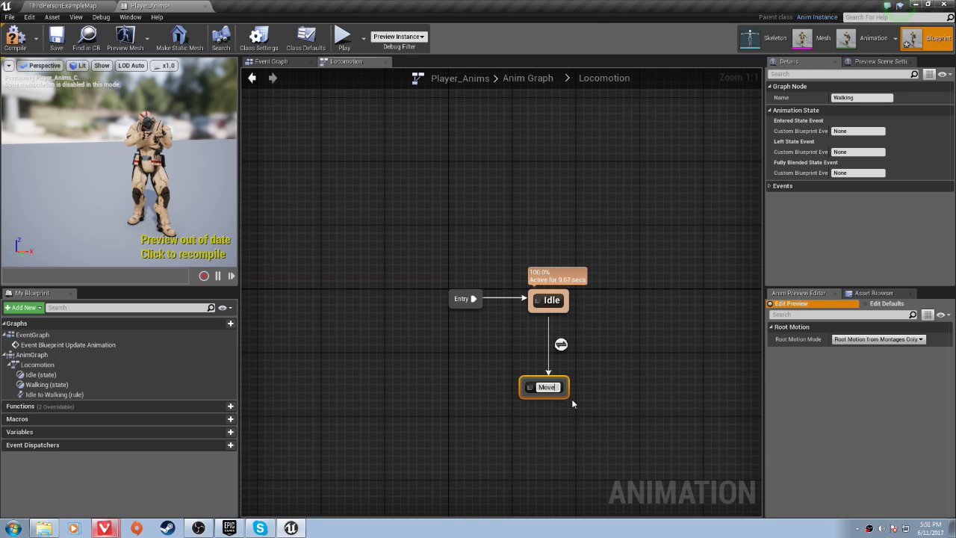
type("ment")
key("Return")
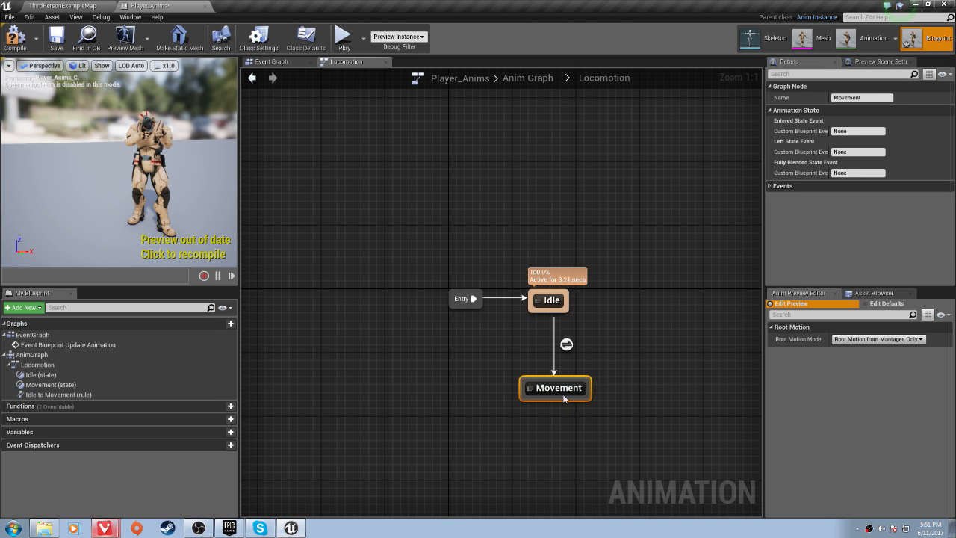
- Centre the Movement state beneath Idle and add a return transition from Movement to Idle
left_click_drag(563, 394, 557, 397)
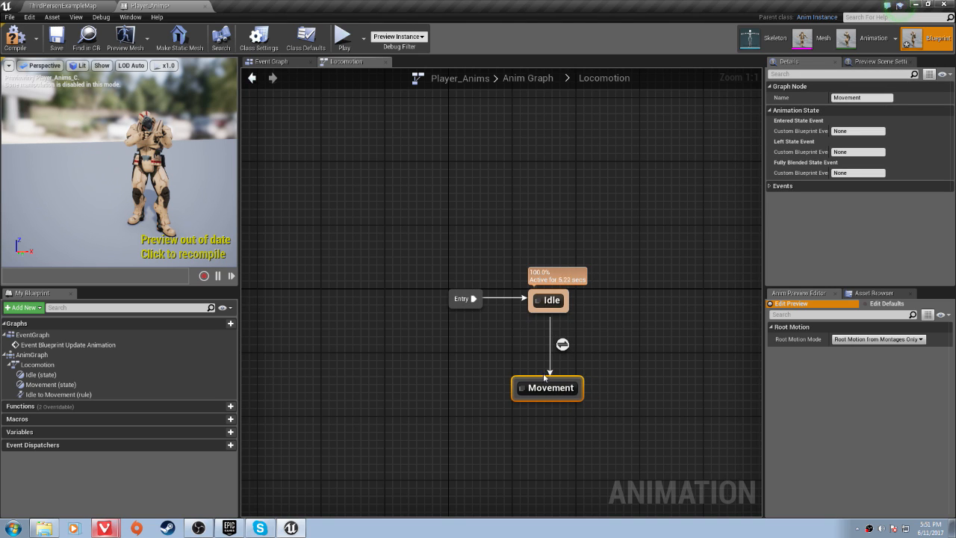
left_click(543, 372)
left_click_drag(545, 383, 545, 303)
- Rename the Movement state to Walk/Run and compile the animation blueprint
left_click(553, 388)
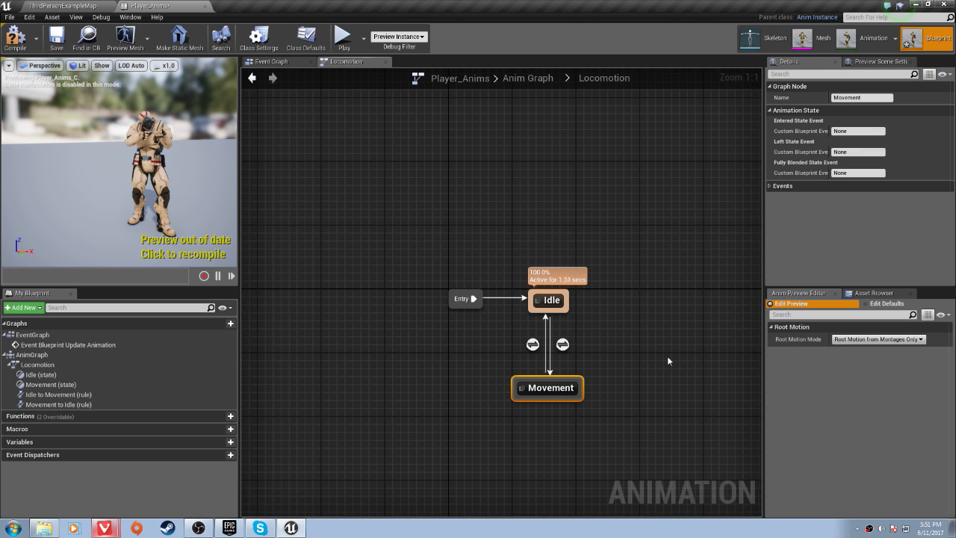
key("F2")
type("Wal")
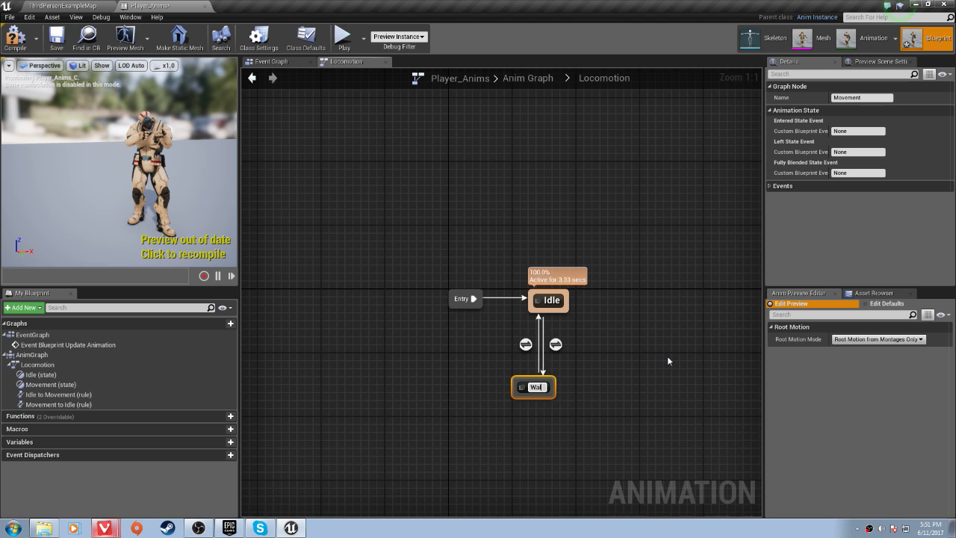
type("k/Run")
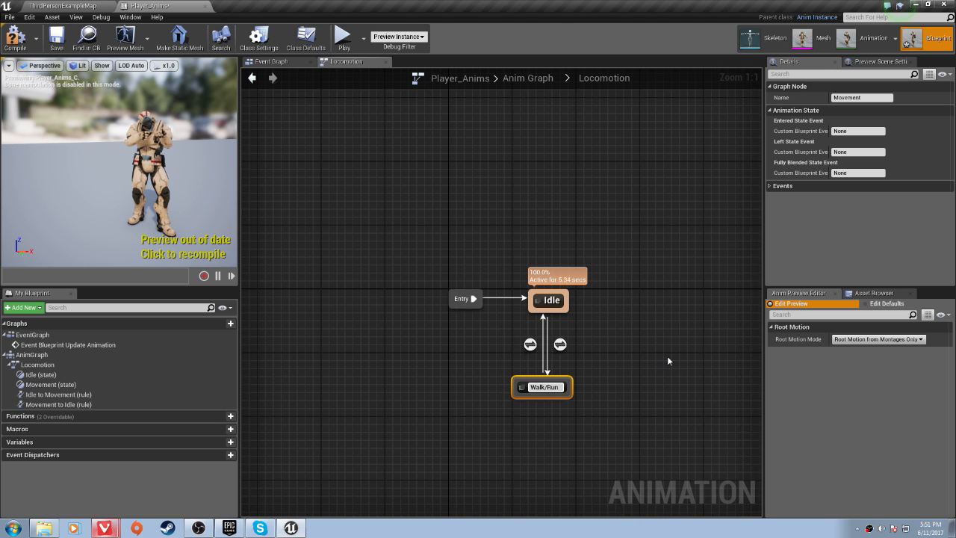
key("Return")
left_click(15, 38)
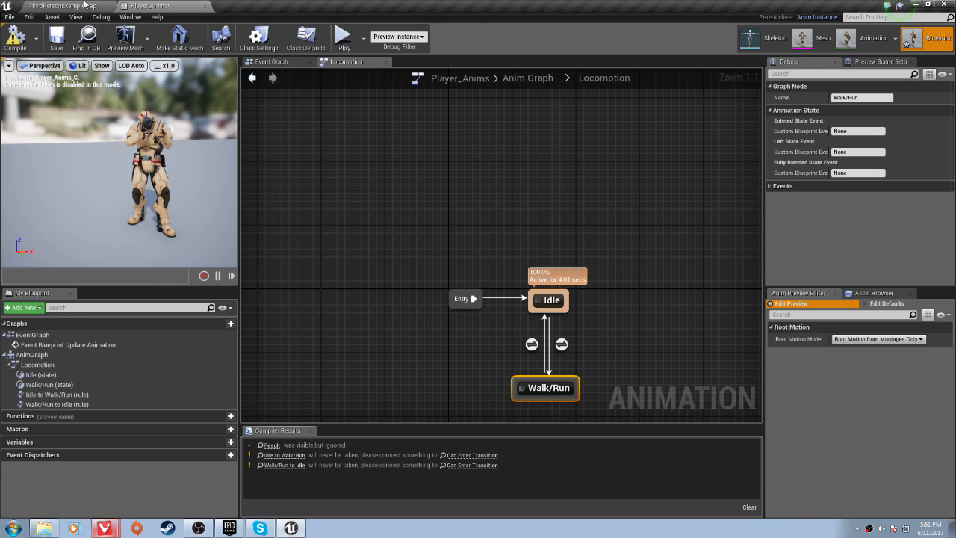
- Return to the level editor and create a Blend Space in the Anims folder using the Vanguard skeleton
left_click(87, 6)
right_click(723, 467)
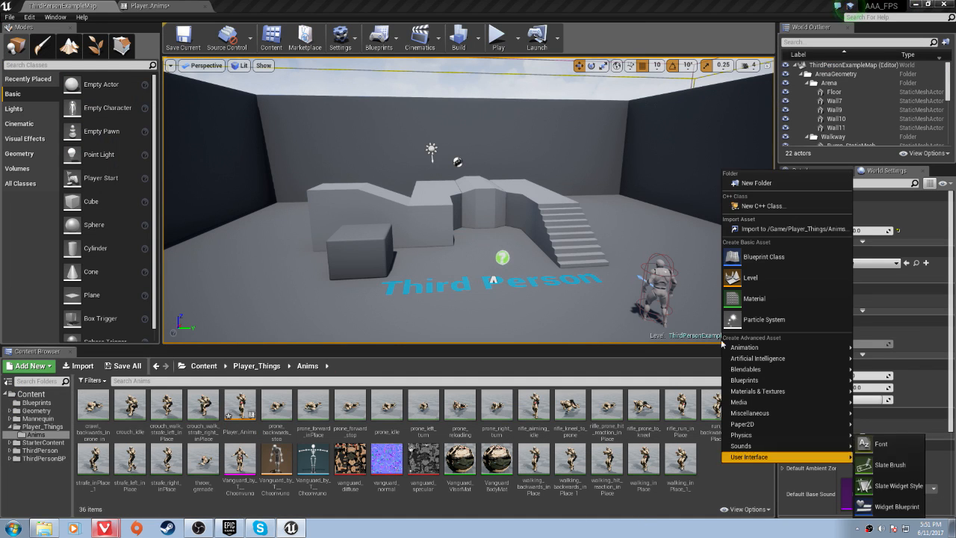
mouse_move(754, 364)
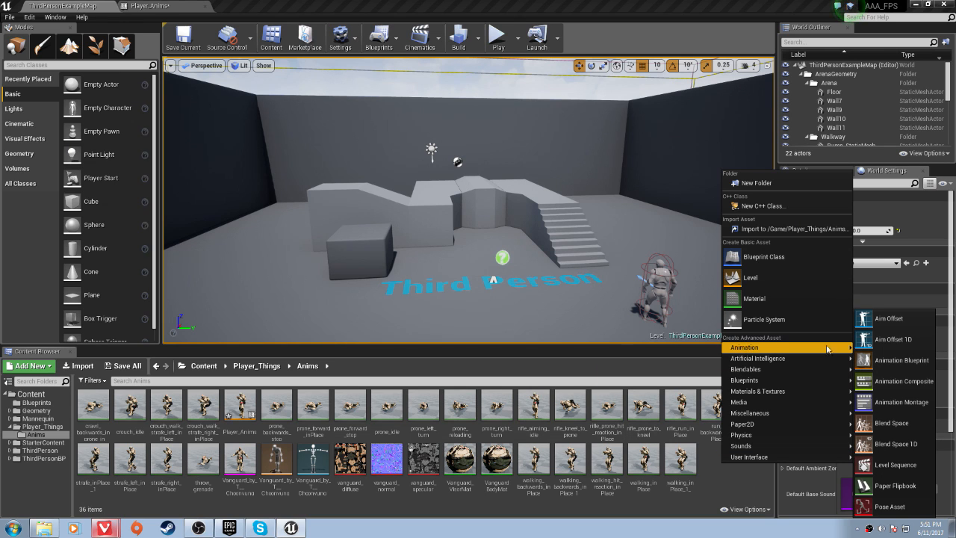
left_click(912, 429)
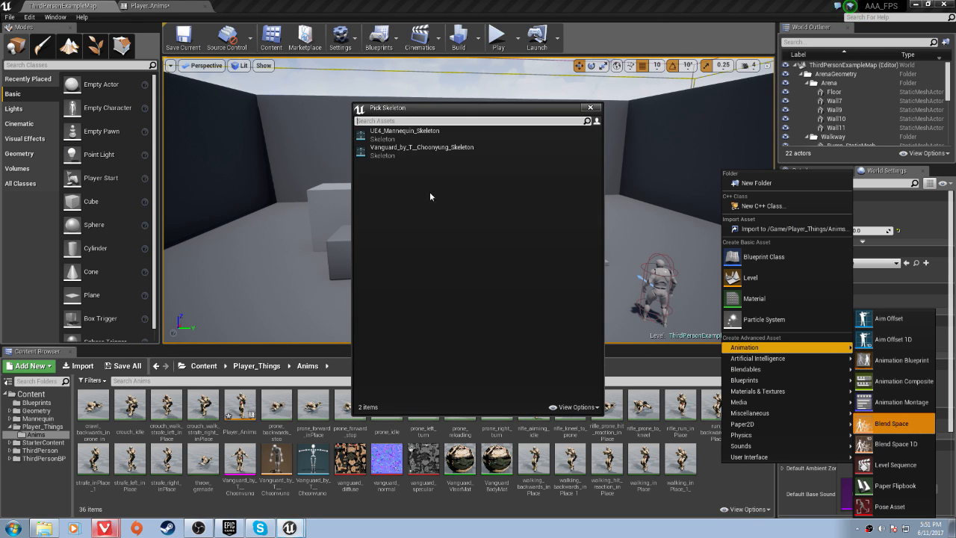
double_click(432, 148)
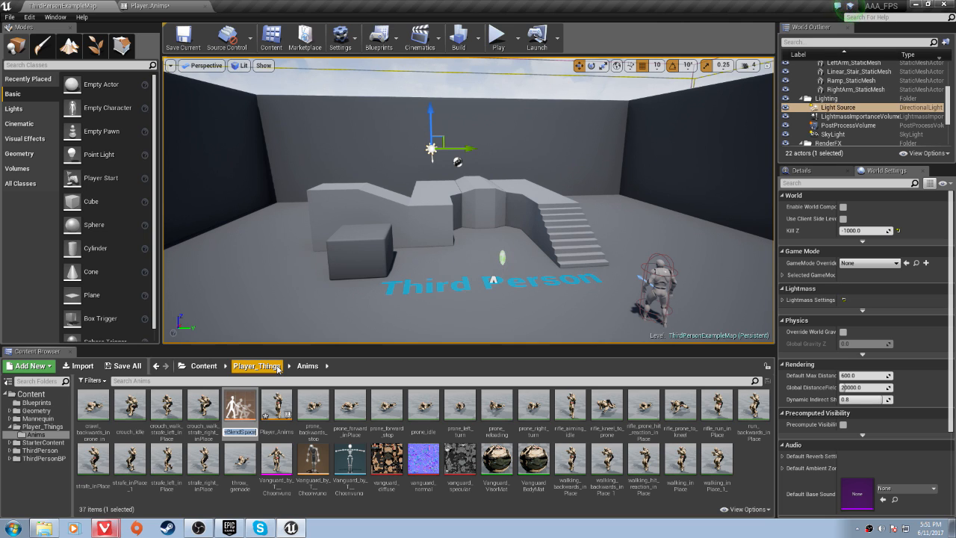
- Name the new blend space Walk_Run_BlendSpace and open it for editing
type("Walk//")
key("BackSpace")
key("BackSpace")
type("_Run")
type("_Blend")
type("Space")
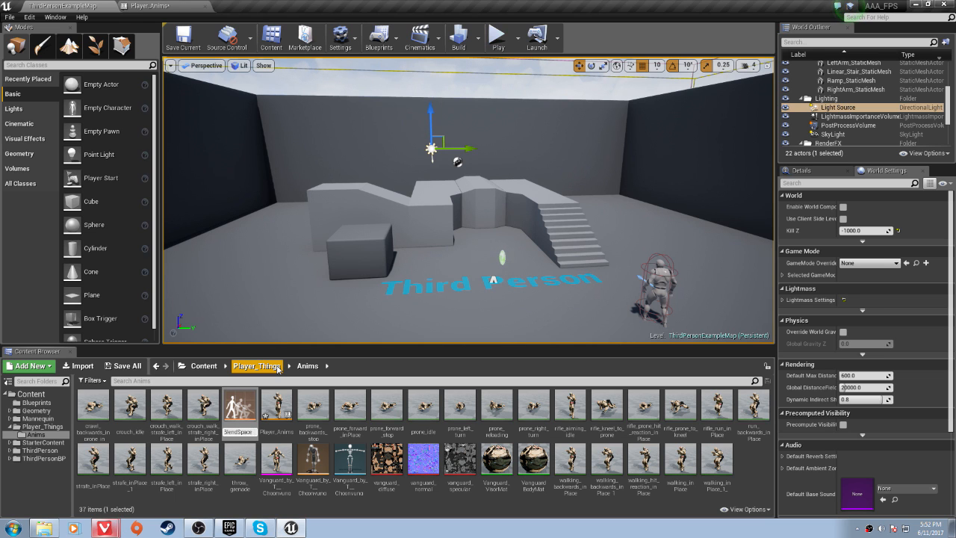
key("Return")
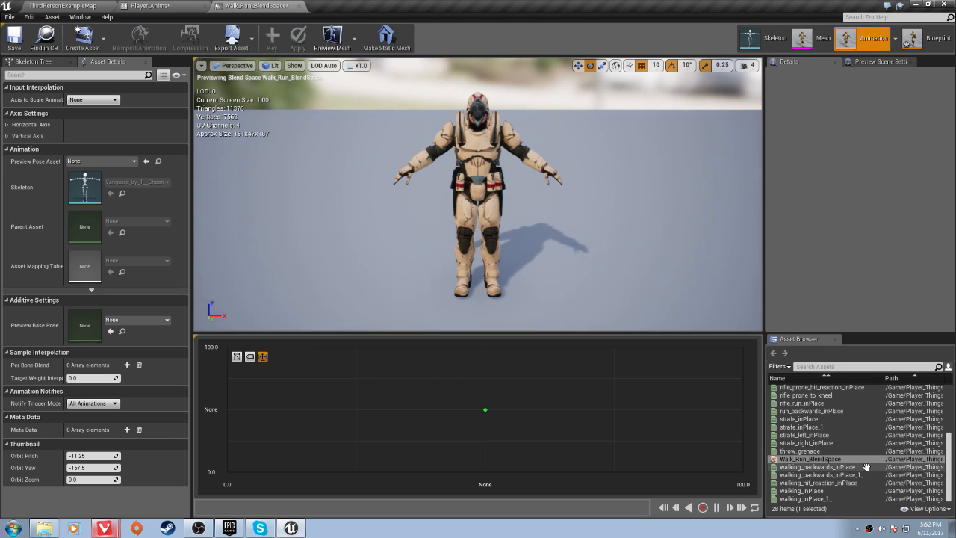
- Expand the Horizontal Axis and Vertical Axis settings of the blend space
scroll(859, 434, "up", 5)
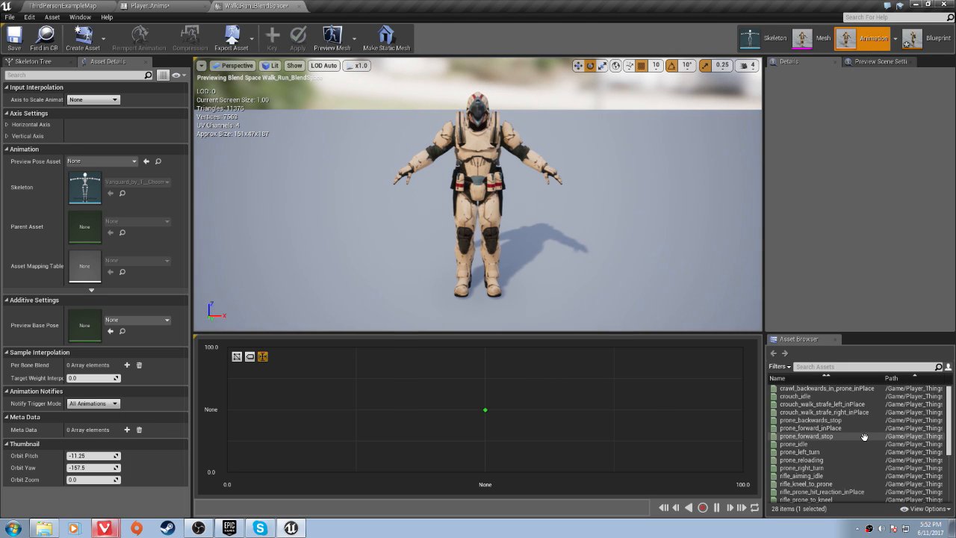
scroll(866, 441, "down", 2)
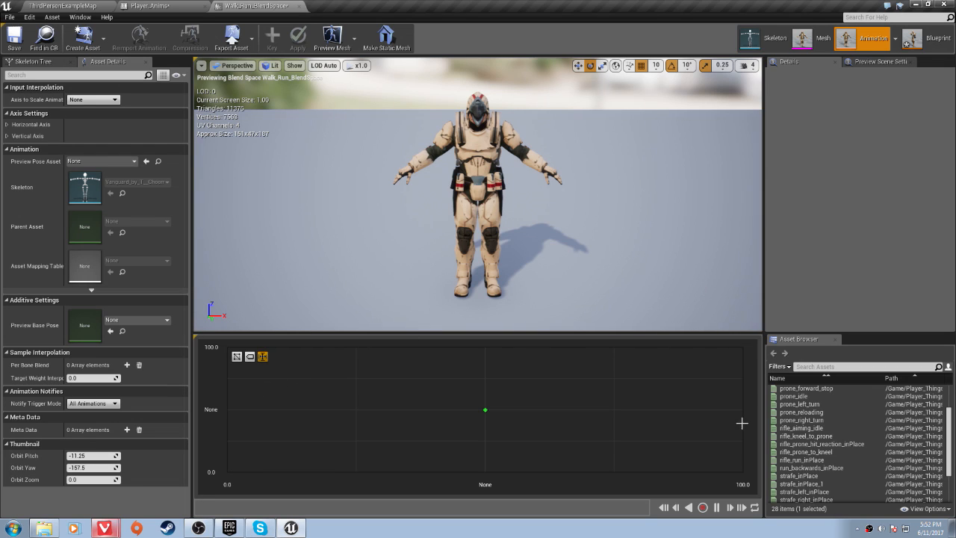
left_click(15, 126)
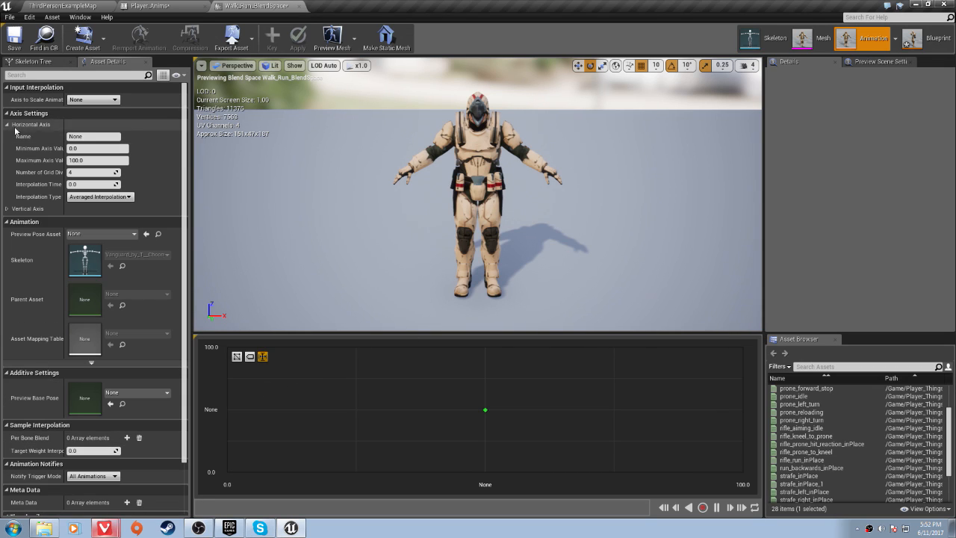
left_click(17, 209)
- Review the options available for the Axis to Scale Animation setting
left_click(90, 101)
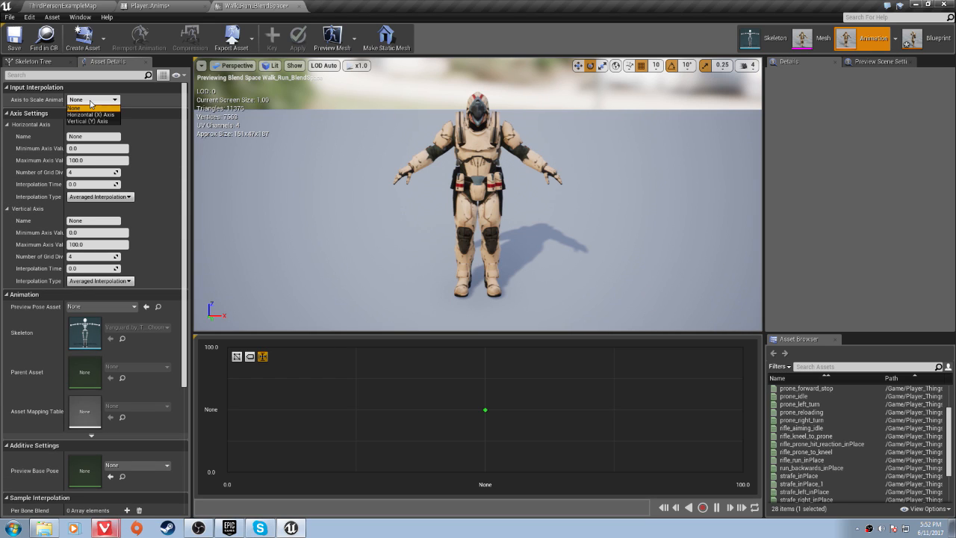
left_click(41, 105)
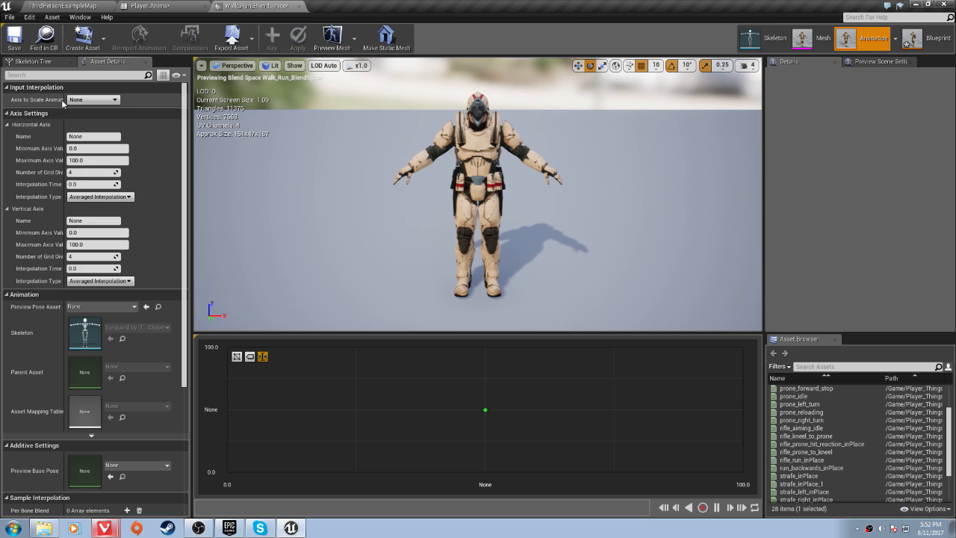
left_click(83, 100)
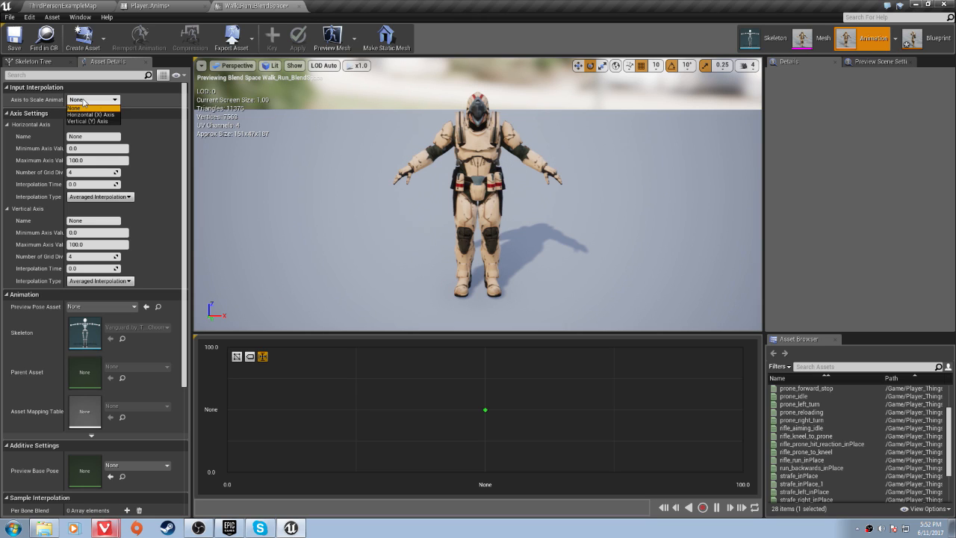
left_click(82, 108)
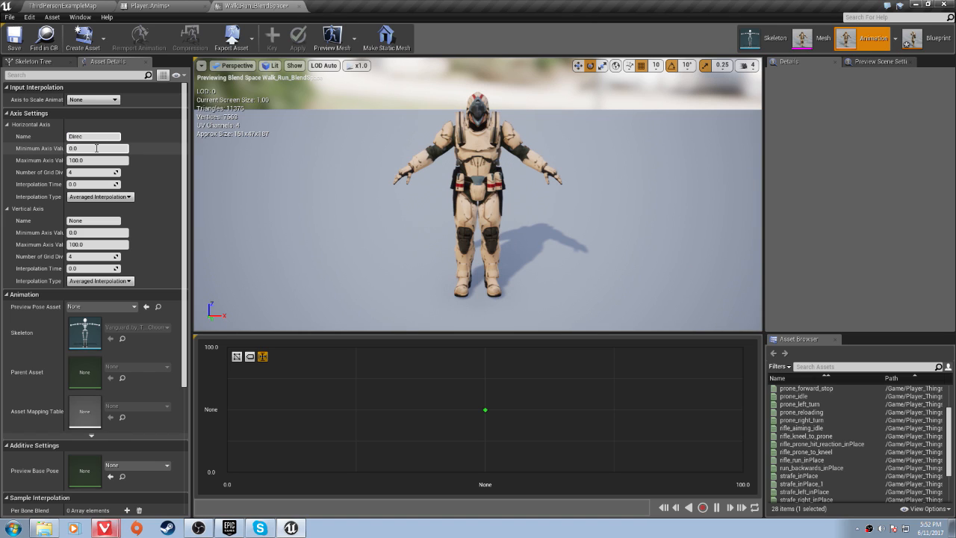
- Name the horizontal axis Direction and the vertical axis Speed
key("Tab")
key("Tab")
key("Tab")
key("Tab")
key("Tab")
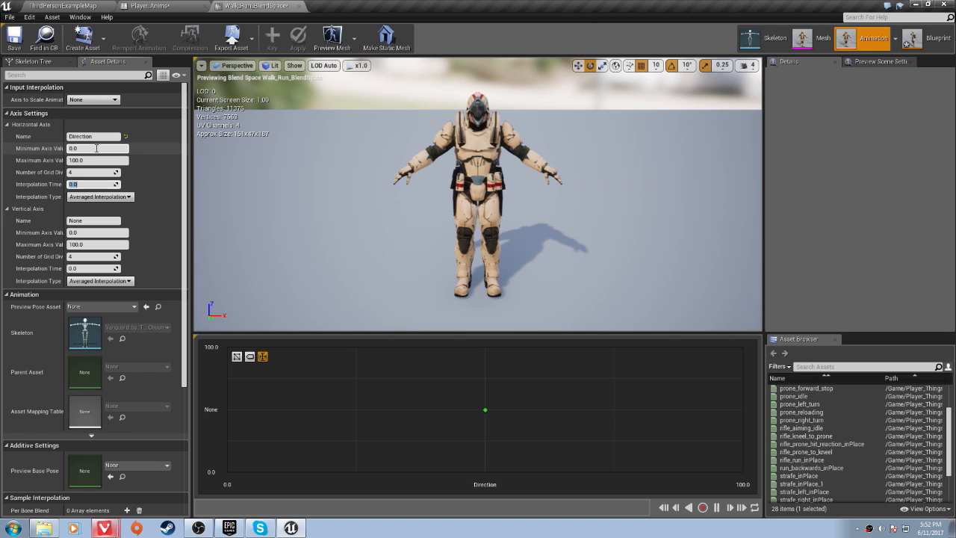
key("Tab")
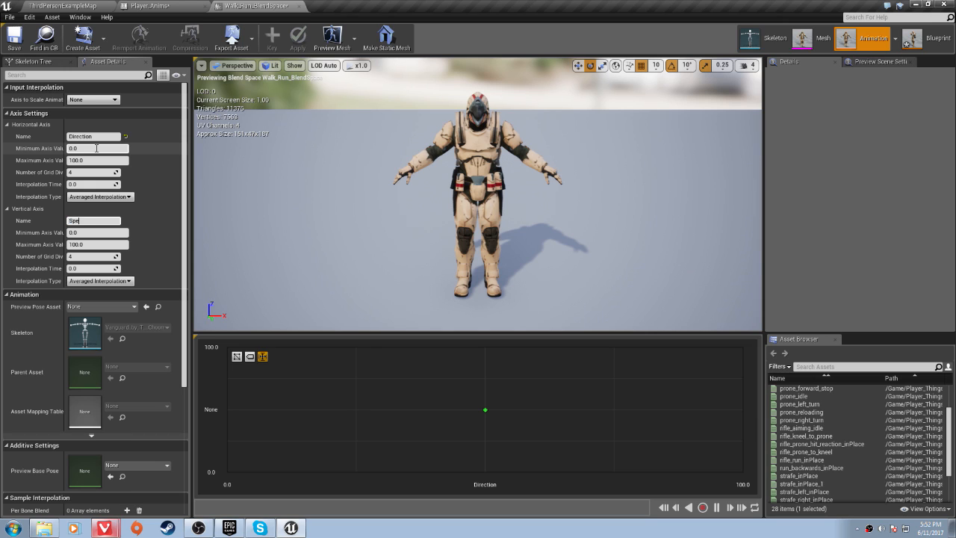
key("Return")
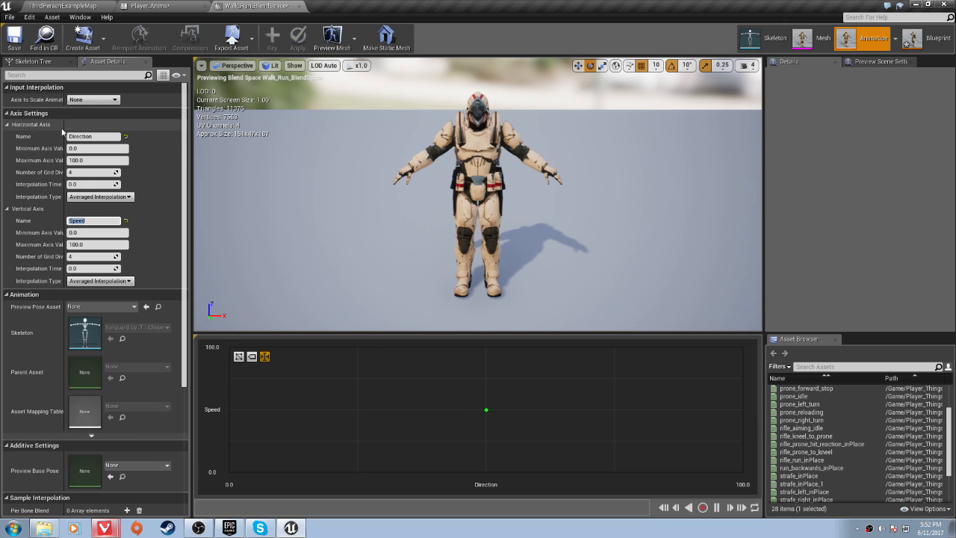
- Set the Speed axis's maximum value to 600
left_click(98, 244)
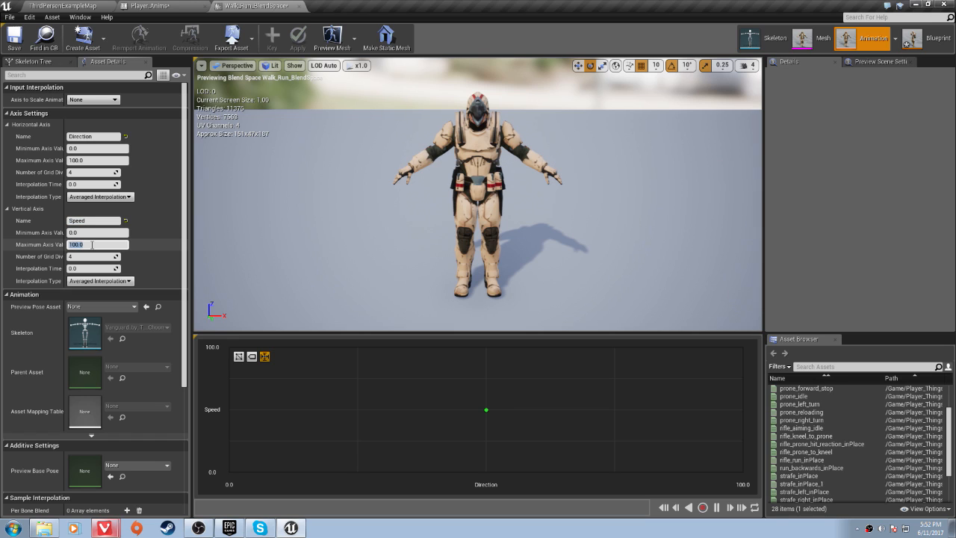
type("6")
key("Return")
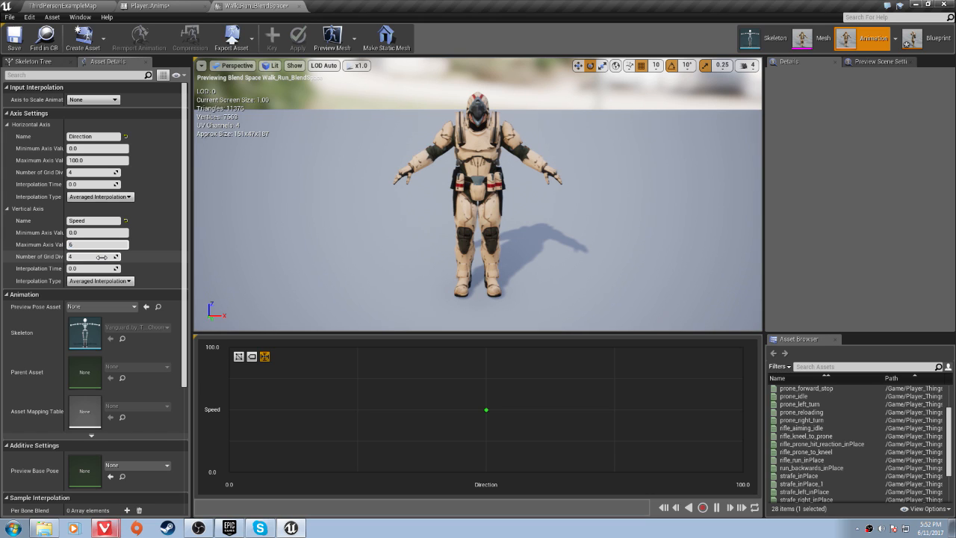
- Set the Direction axis's maximum value to 300 with Averaged Interpolation
left_click(90, 160)
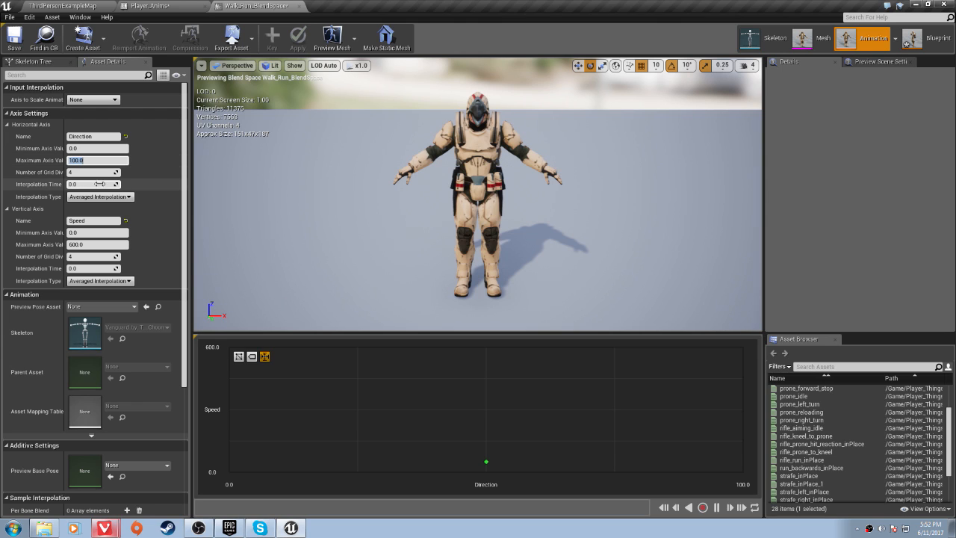
type("300")
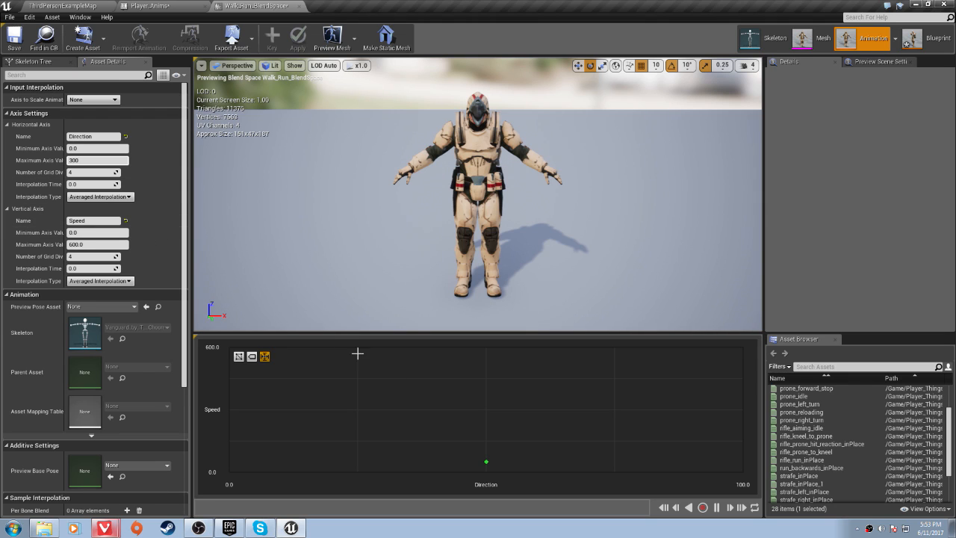
left_click(422, 428)
left_click(97, 197)
left_click(96, 202)
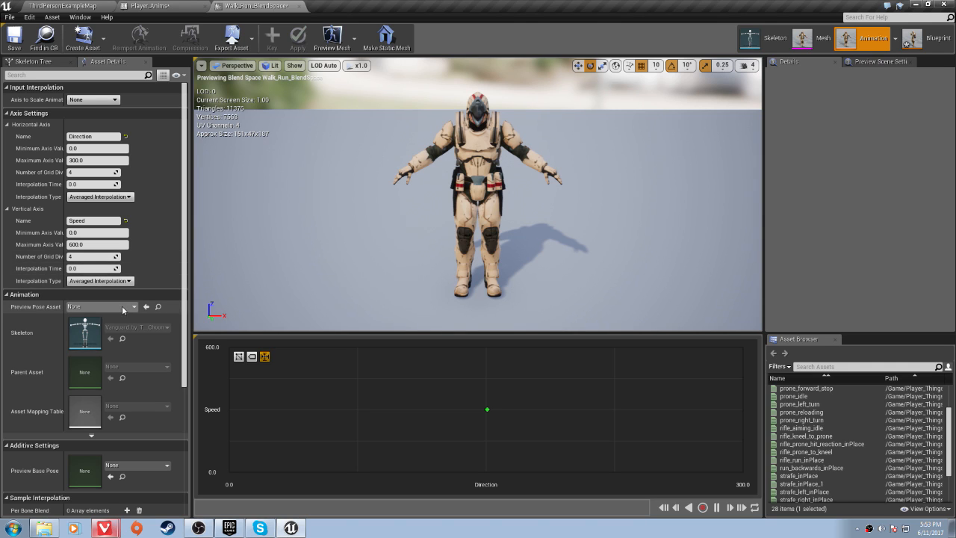
- Place the rifle_run_inPlace animation on the blend grid at the middle of the Direction axis and Speed 600
scroll(887, 416, "down", 3)
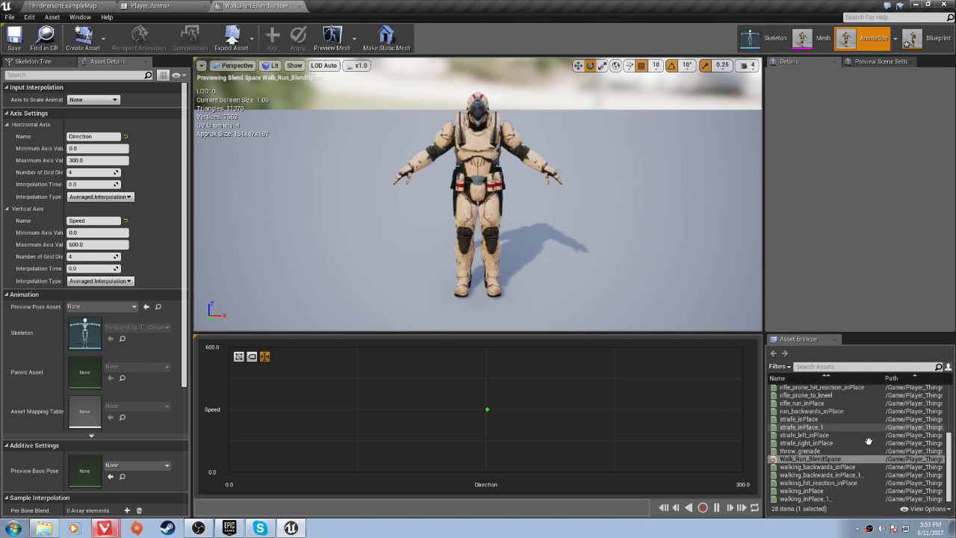
scroll(850, 437, "up", 3)
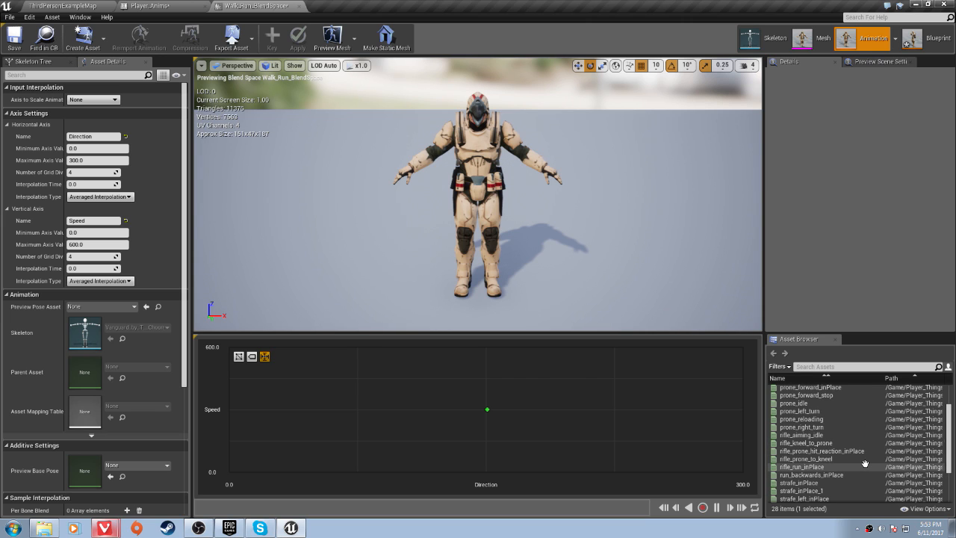
left_click(865, 467)
left_click_drag(865, 464, 820, 458)
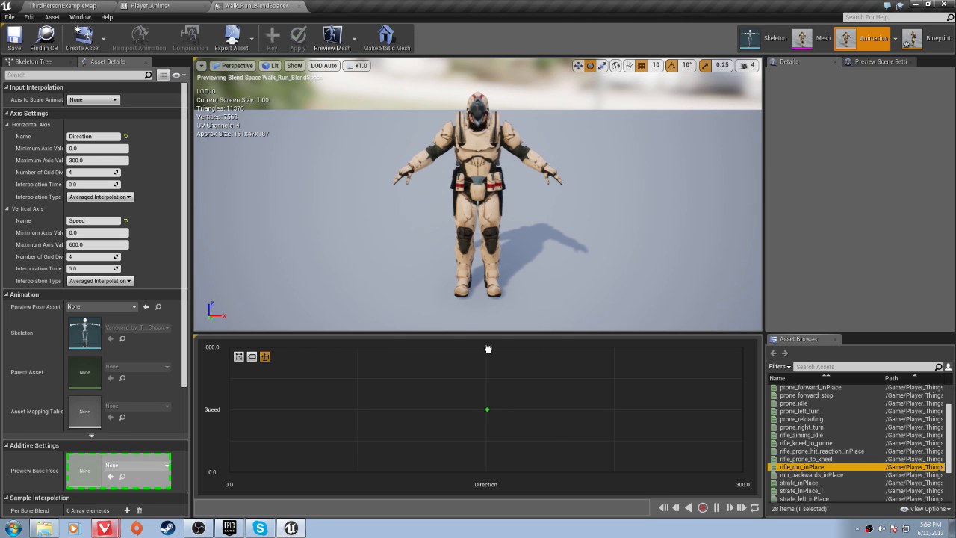
left_click_drag(488, 349, 487, 348)
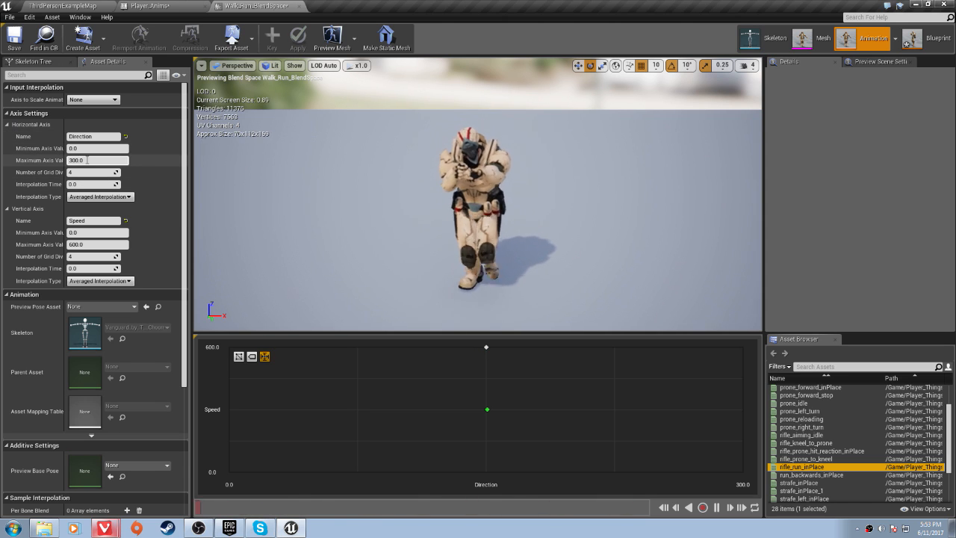
- Set the Direction axis range to a minimum of -180 and a maximum of 180
left_click(82, 148)
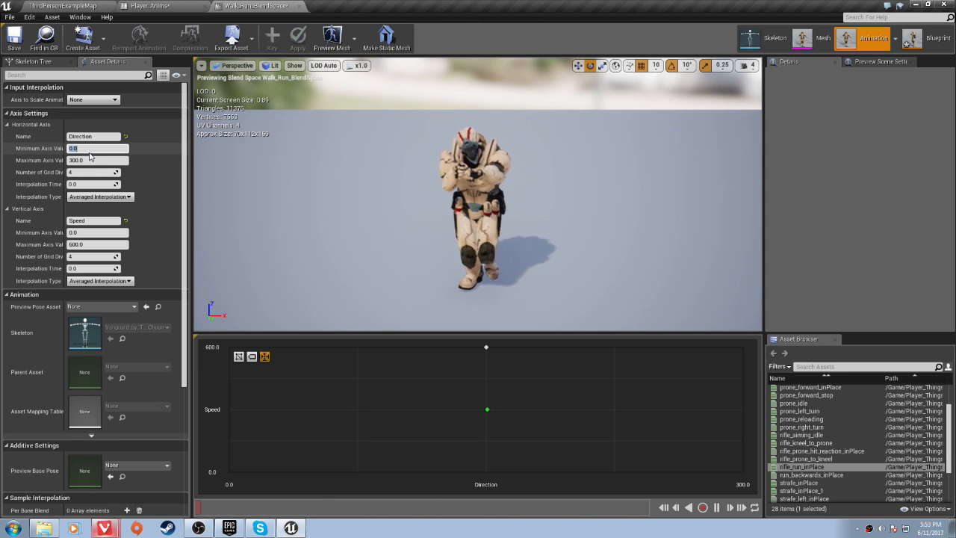
type("-180")
key("Tab")
type("1")
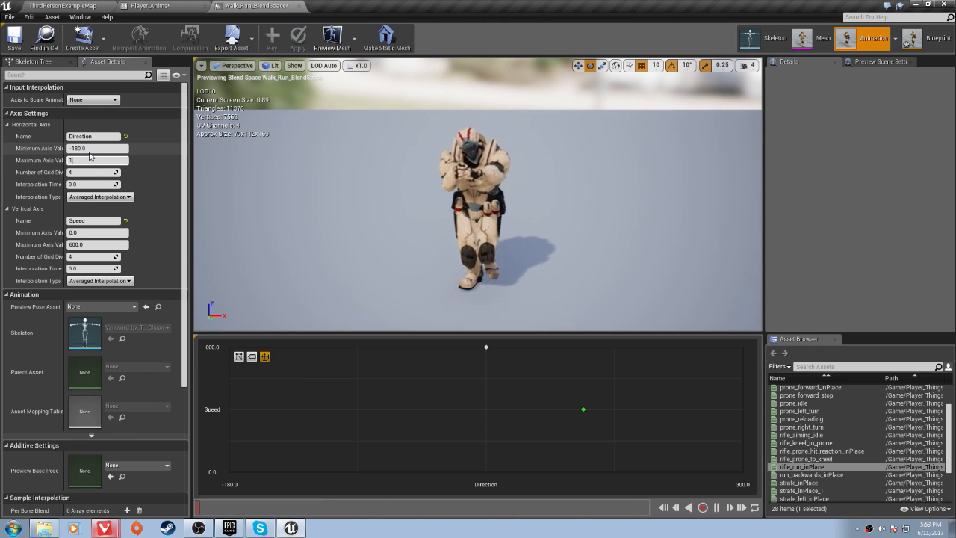
key("Return")
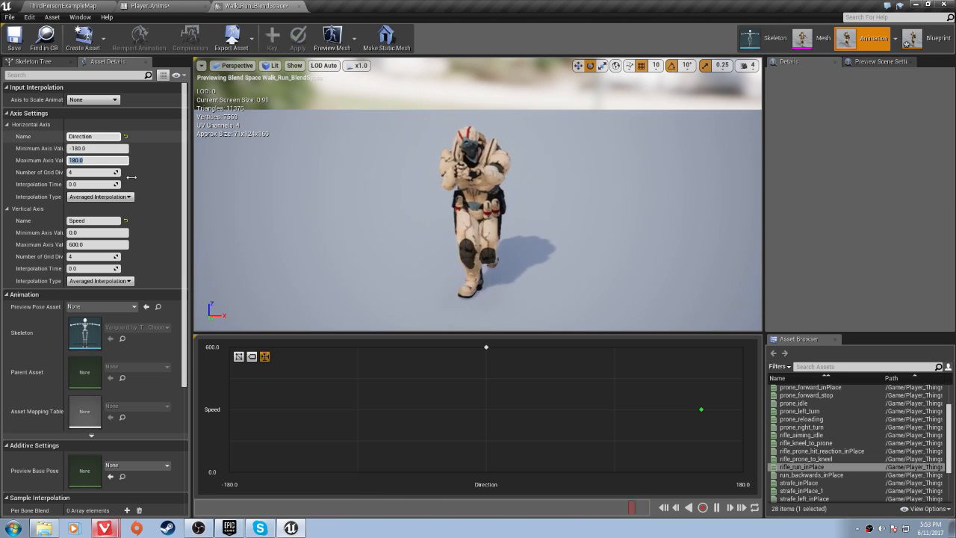
- Move the preview point to the grid's centre and place walking_inPlace there at Direction 0 and Speed 300
left_click(487, 408)
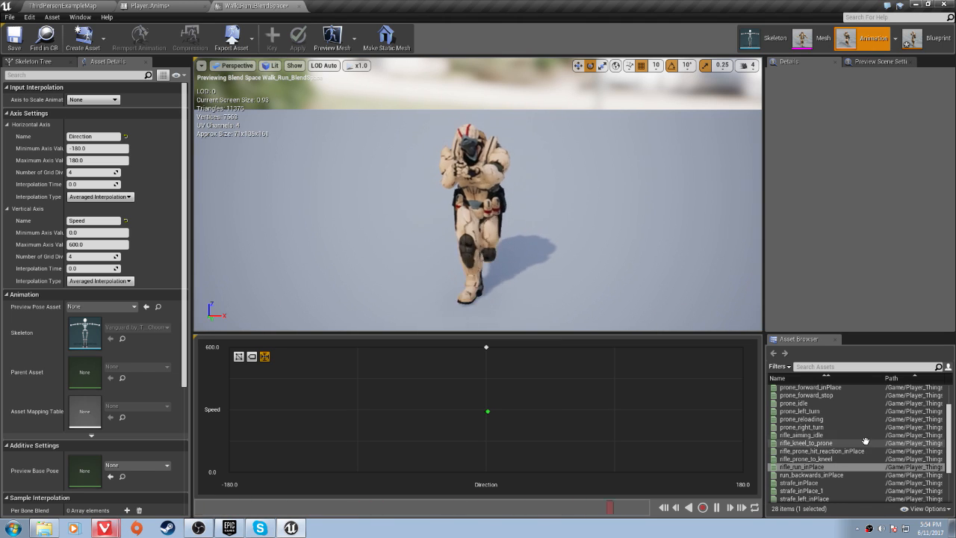
scroll(865, 440, "down", 4)
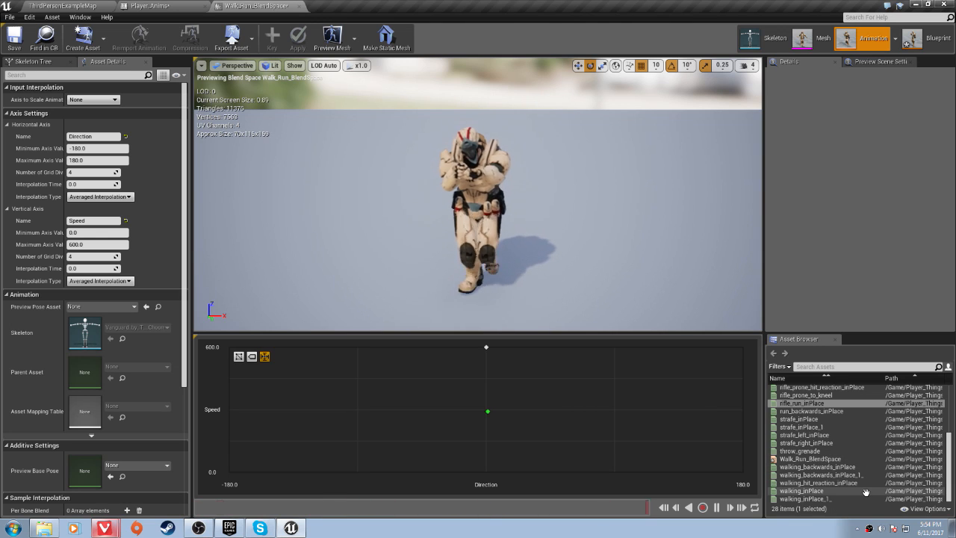
left_click_drag(865, 491, 495, 406)
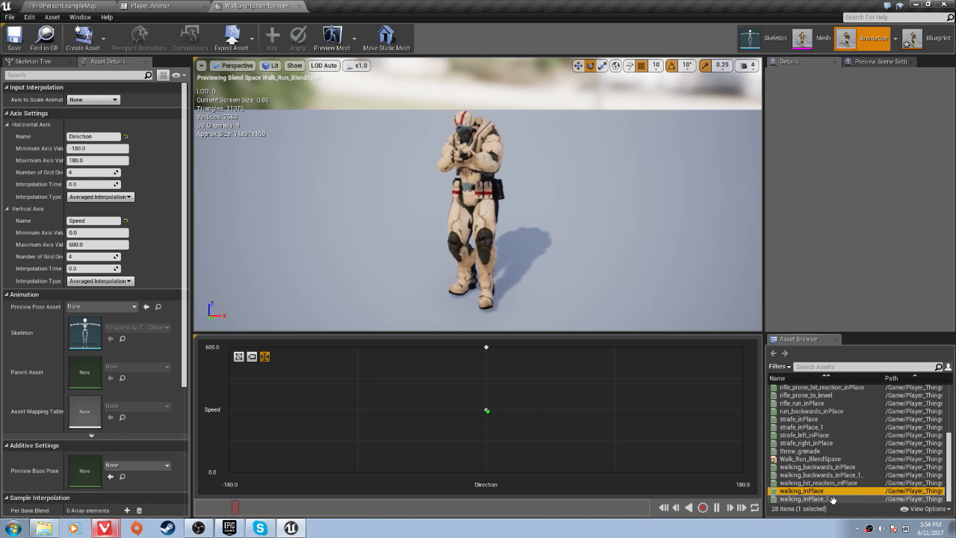
- Try walking_inPlace_1_ as the sample at Direction -180 and Speed 300, and delete that sample
left_click_drag(858, 498, 251, 410)
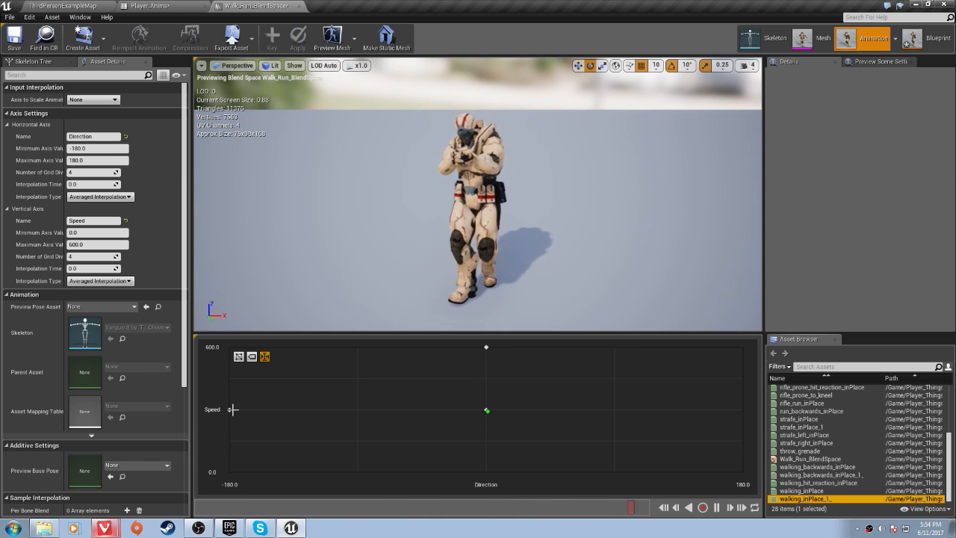
left_click(390, 411)
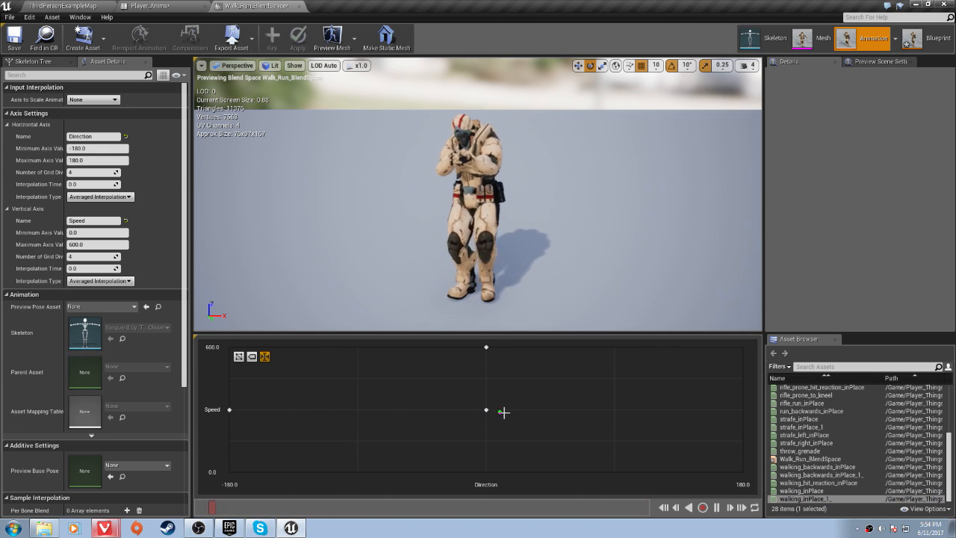
right_click(229, 411)
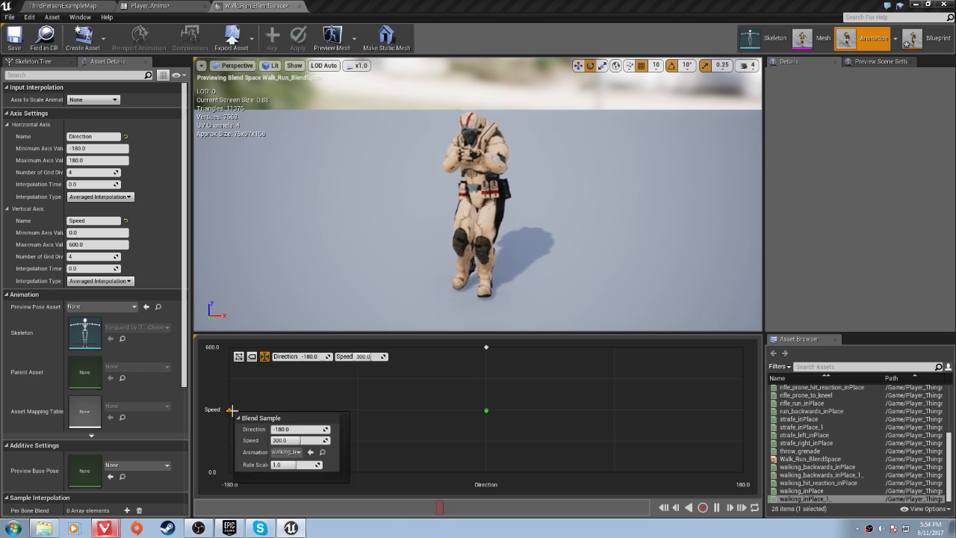
left_click(230, 411)
right_click(230, 410)
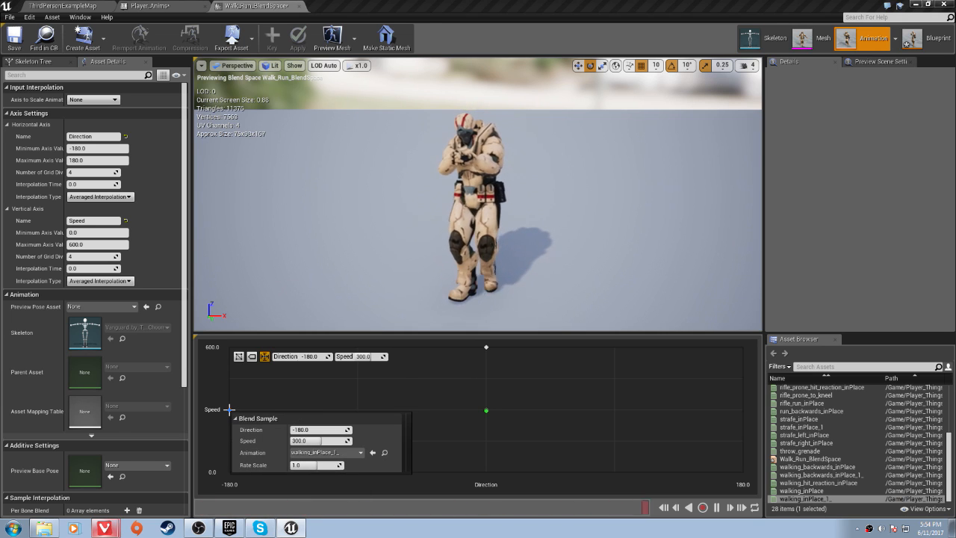
right_click(229, 408)
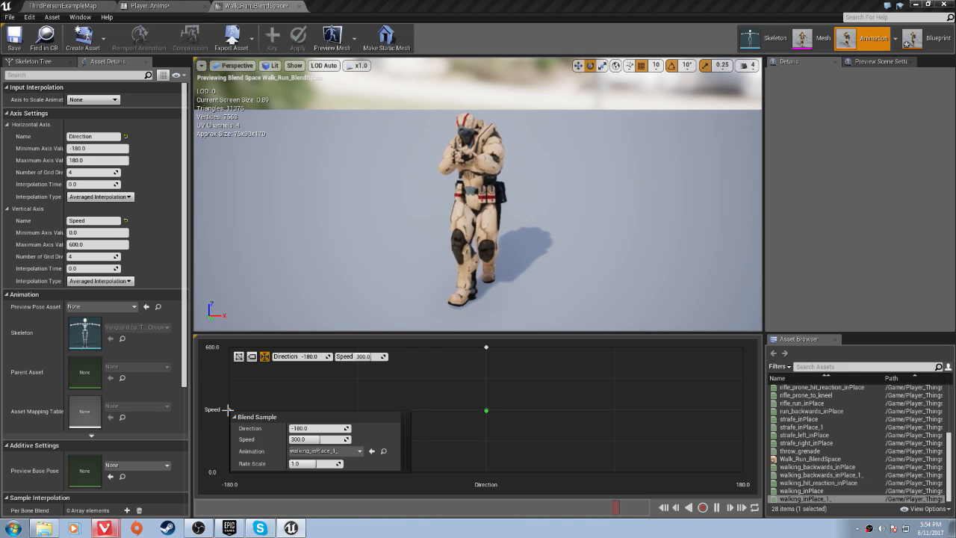
left_click(229, 409)
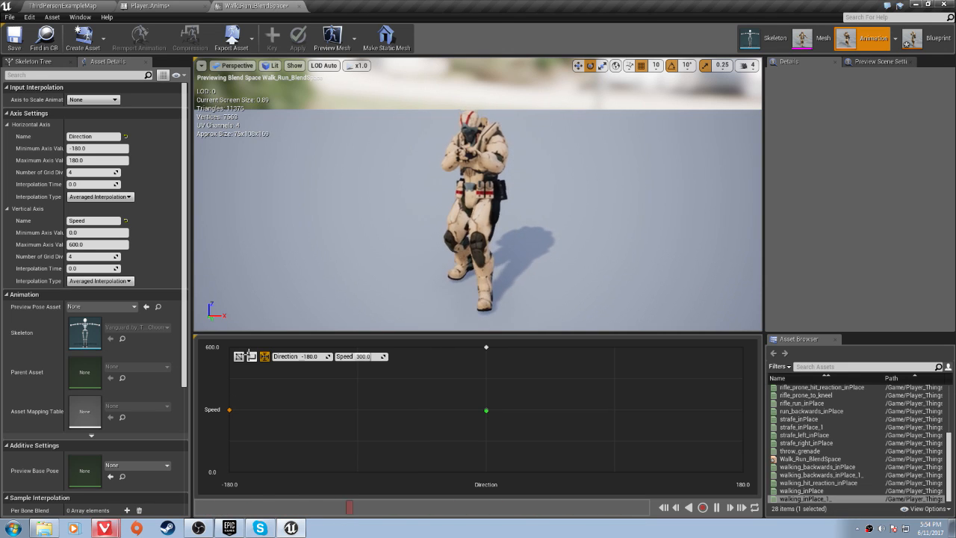
left_click(237, 413)
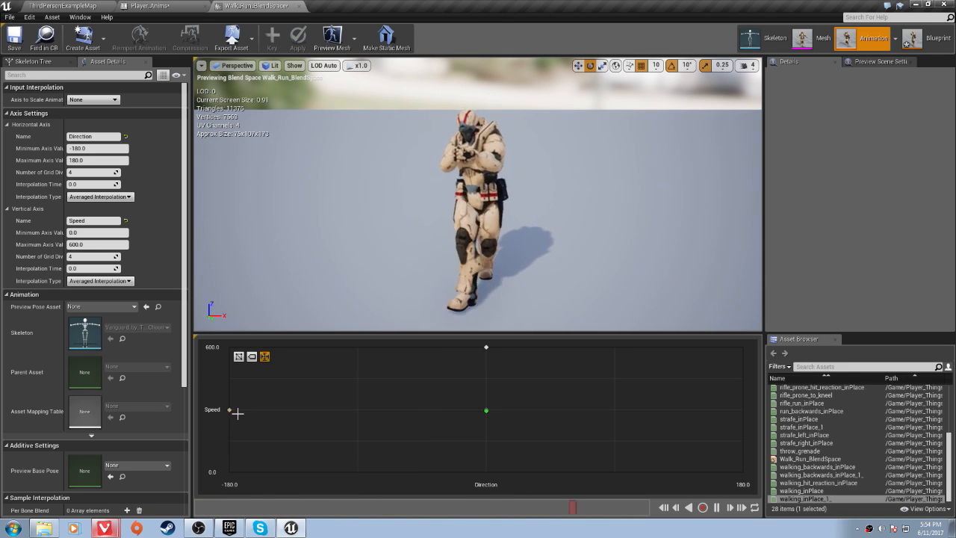
left_click(231, 410)
key("Delete")
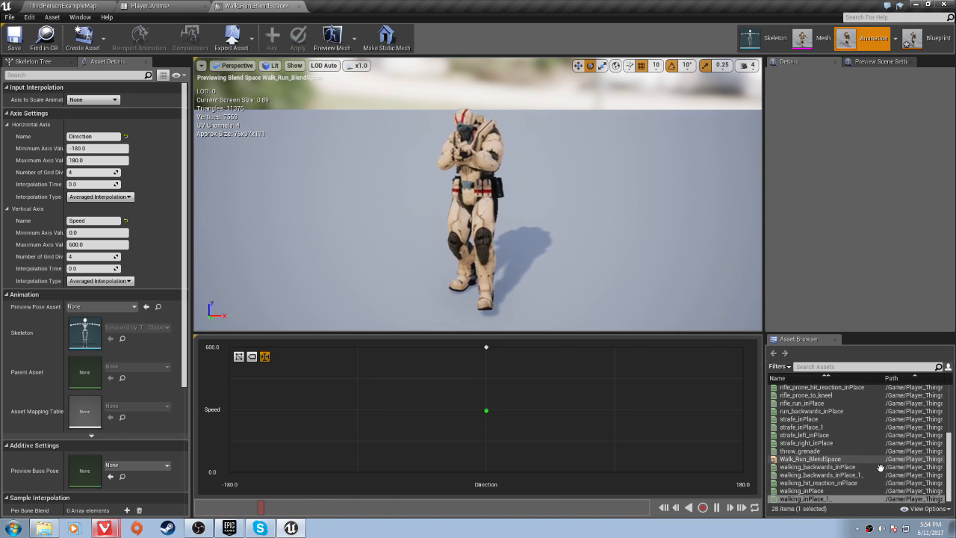
- Place walking_backwards_inPlace on the blend grid at Direction -180 and Direction 180, both at Speed 300
left_click_drag(875, 467, 230, 409)
left_click_drag(855, 467, 743, 409)
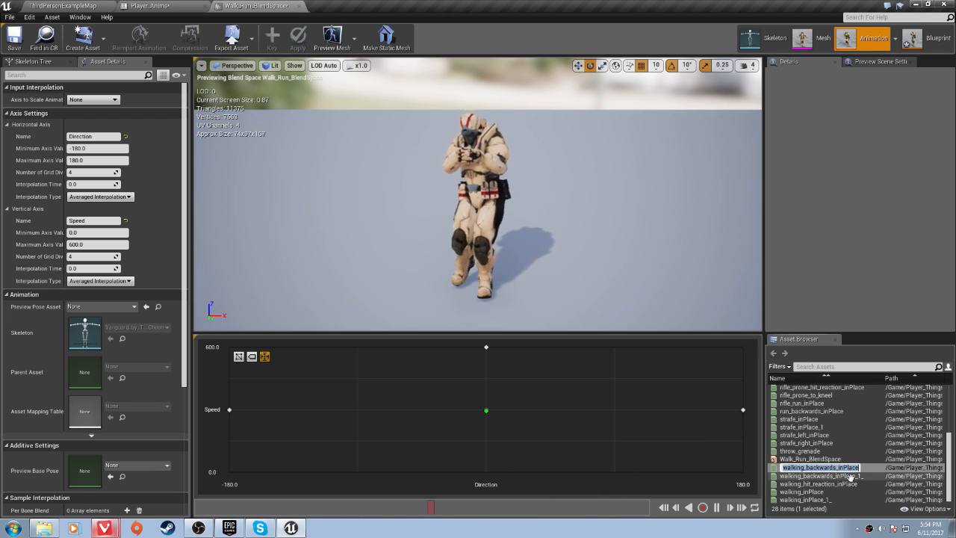
left_click(815, 459)
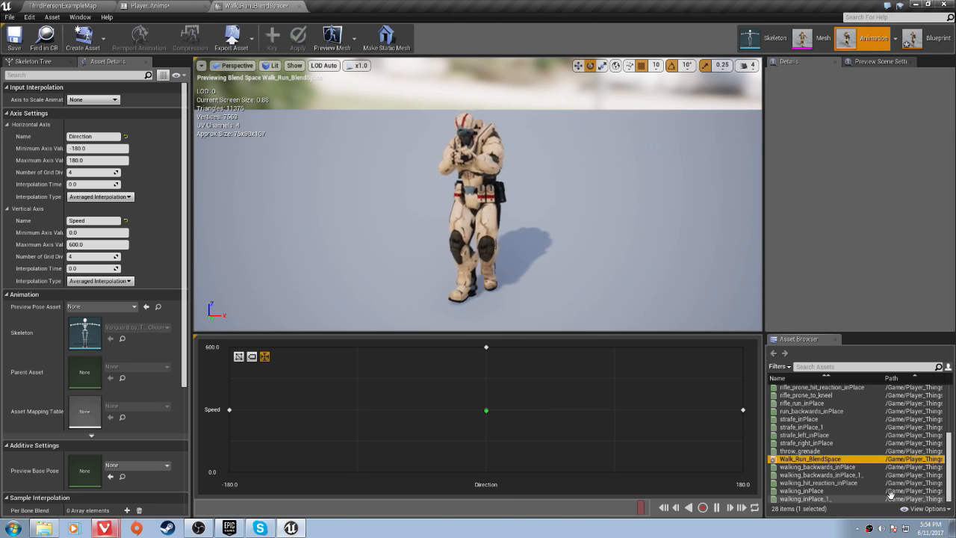
- Place strafe_left_inPlace at Direction -90 and strafe_right_inPlace at Direction 90 on the blend grid, both at Speed 300
scroll(866, 448, "up", 2)
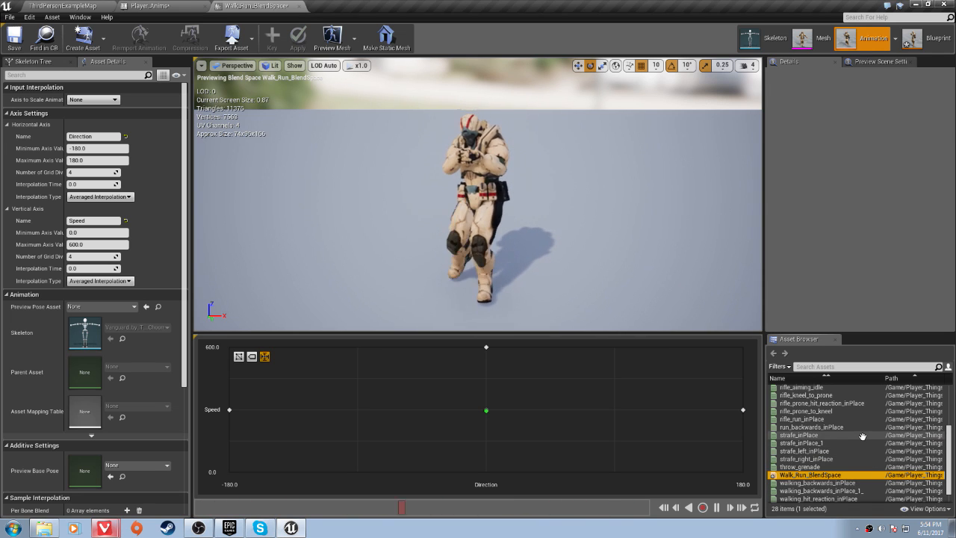
scroll(870, 448, "up", 5)
scroll(881, 462, "down", 4)
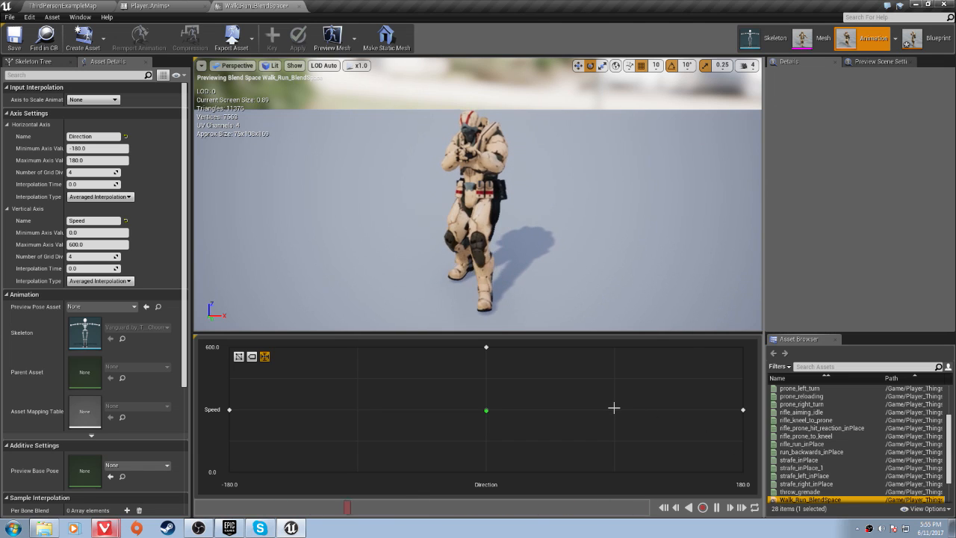
left_click_drag(621, 416, 614, 410)
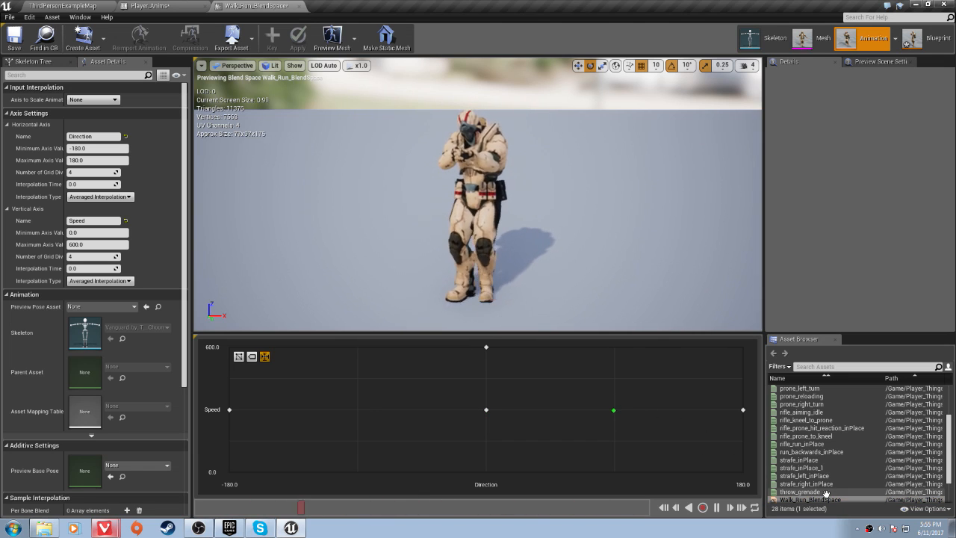
left_click_drag(842, 475, 358, 410)
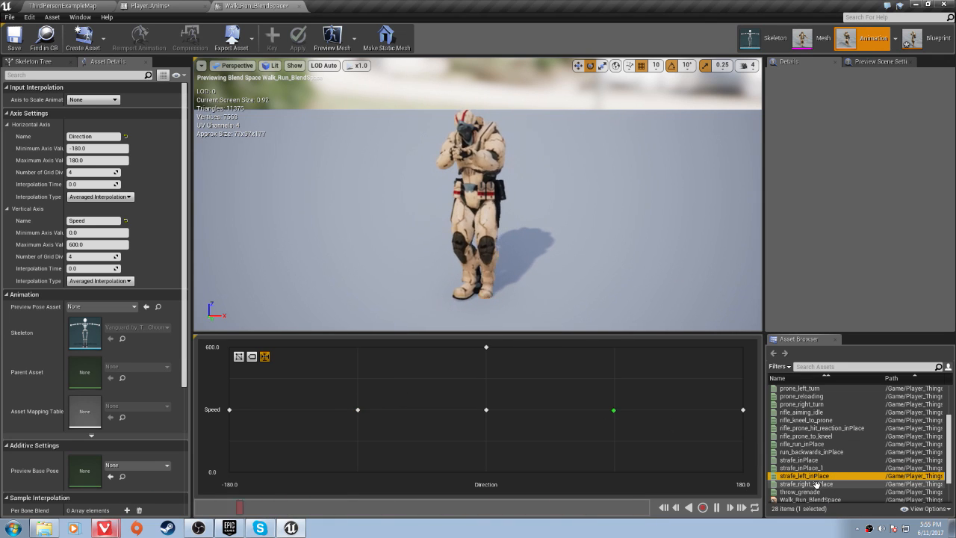
left_click_drag(830, 486, 614, 408)
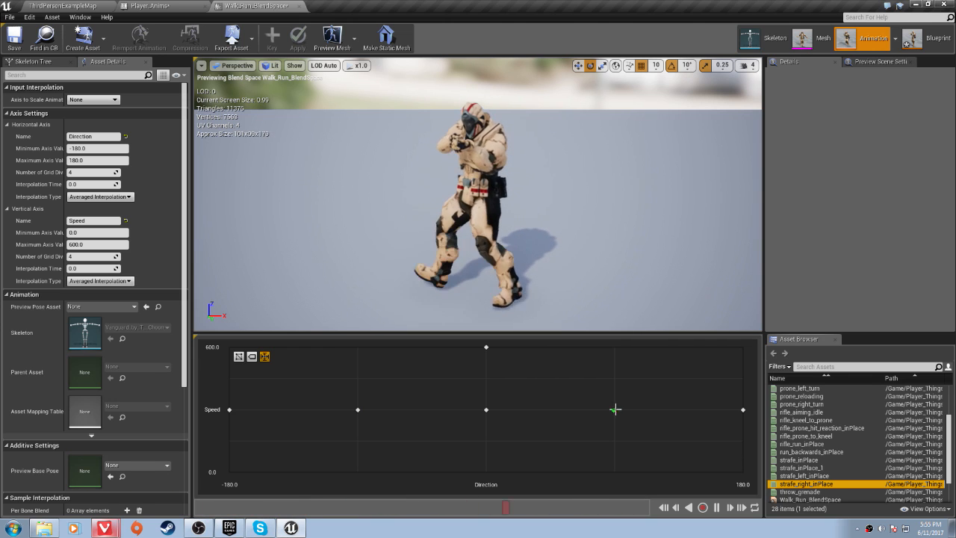
- Place strafe_inPlace at Direction 90 and strafe_inPlace_1 at Direction -90 on the blend grid, both at Speed 600
left_click(844, 460)
left_click_drag(849, 461, 745, 448)
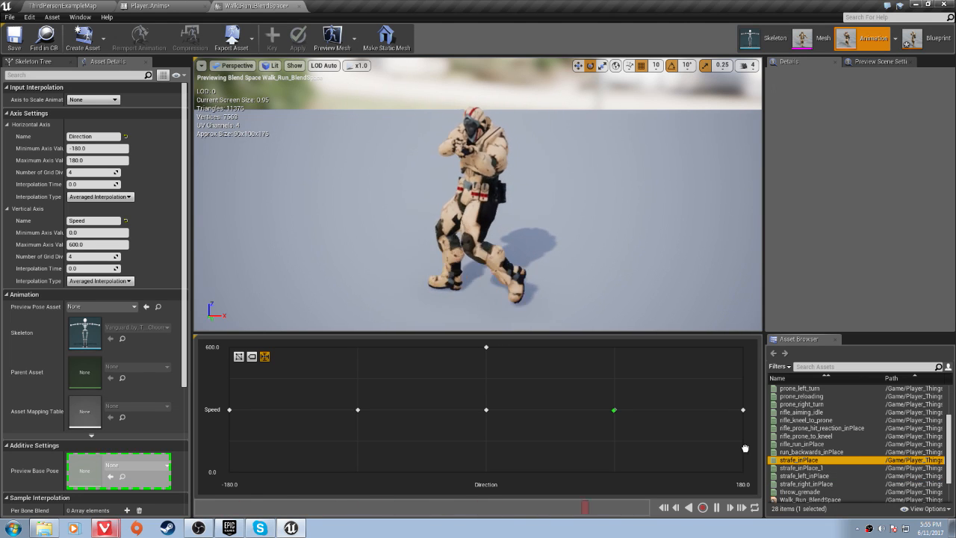
left_click_drag(557, 390, 600, 389)
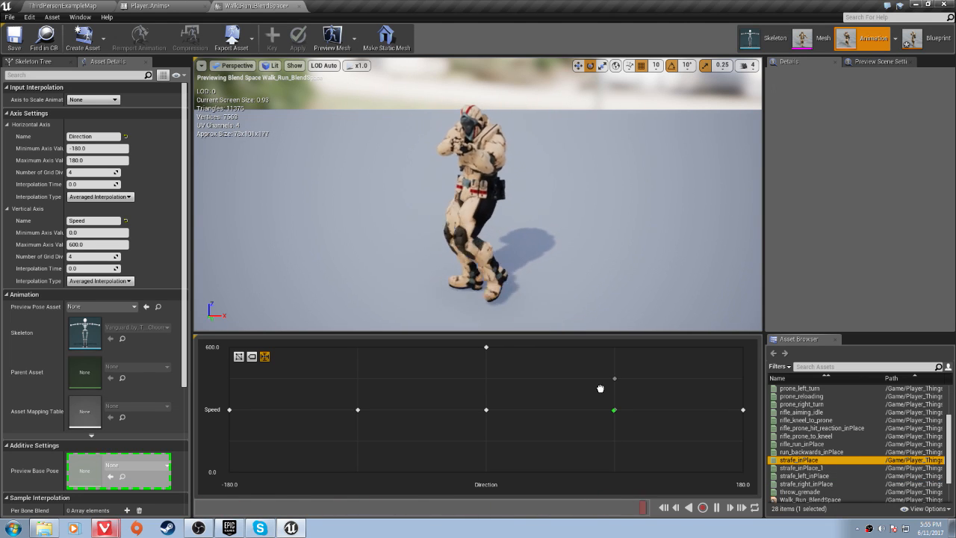
left_click_drag(683, 412, 614, 348)
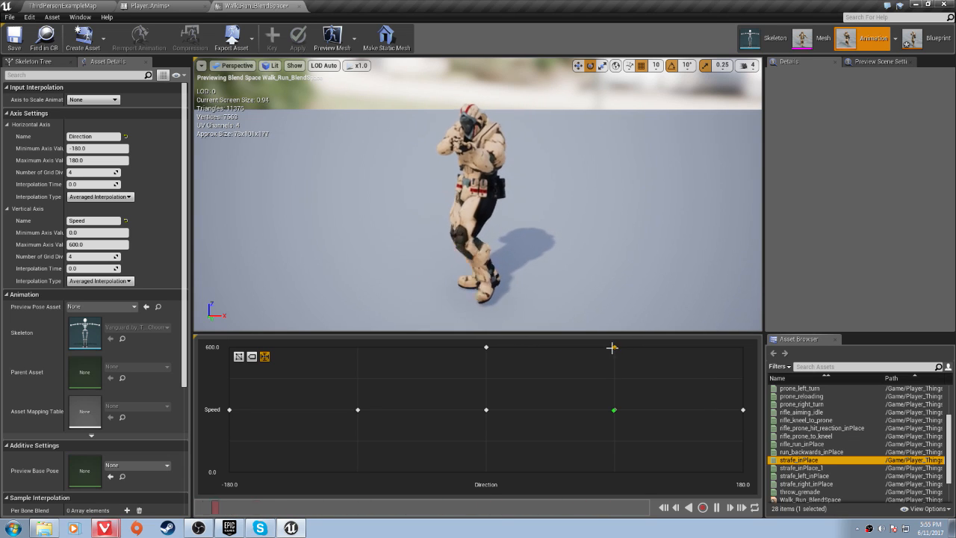
left_click(615, 348)
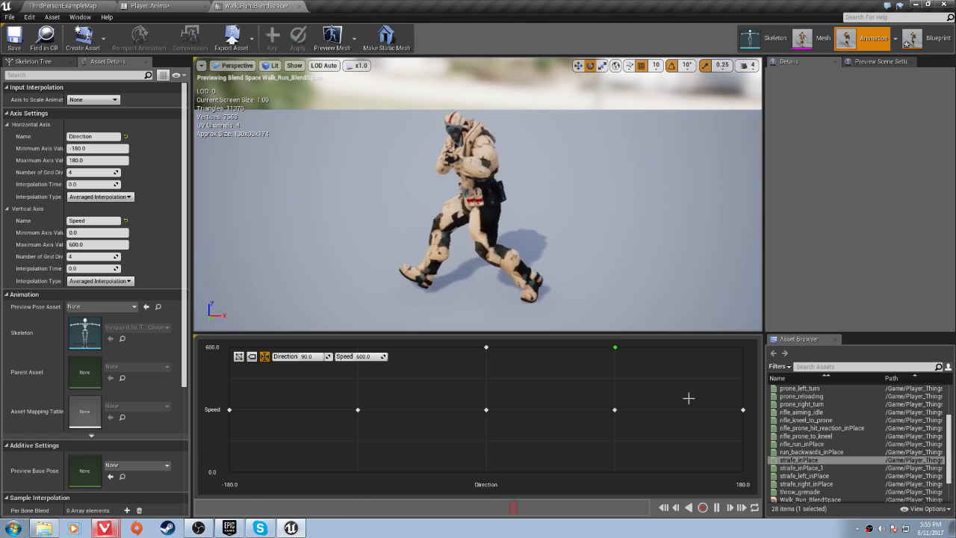
left_click_drag(802, 468, 365, 351)
left_click(395, 352)
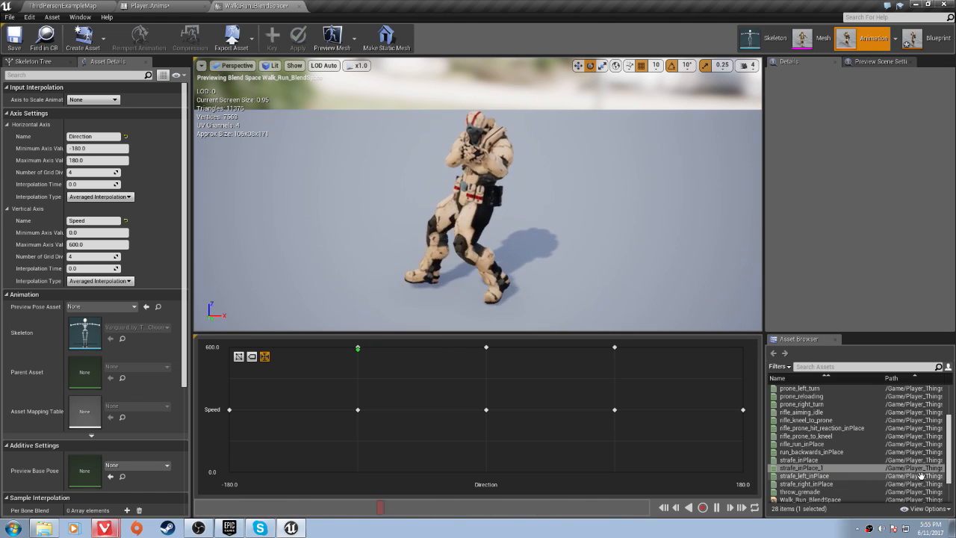
- Place run_backwards_inPlace on the blend grid at Direction 180 and Direction -180, both at Speed 600
scroll(916, 479, "up", 3)
scroll(915, 474, "up", 1)
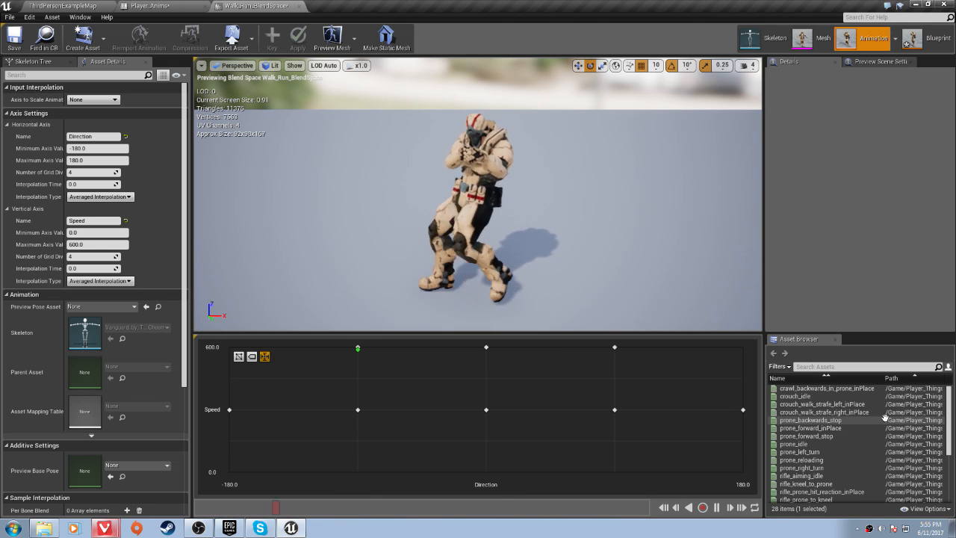
scroll(891, 413, "down", 2)
scroll(891, 413, "down", 1)
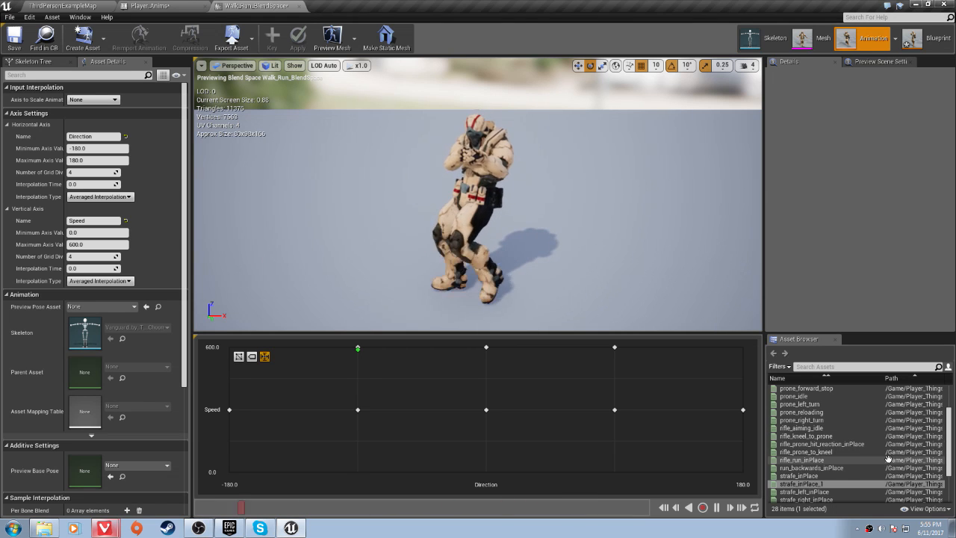
scroll(888, 454, "down", 1)
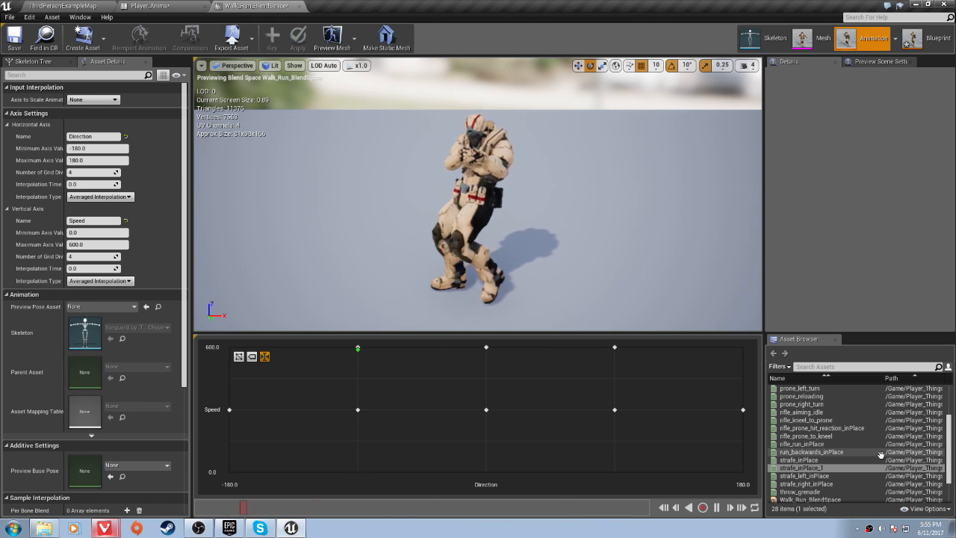
left_click_drag(886, 453, 744, 347)
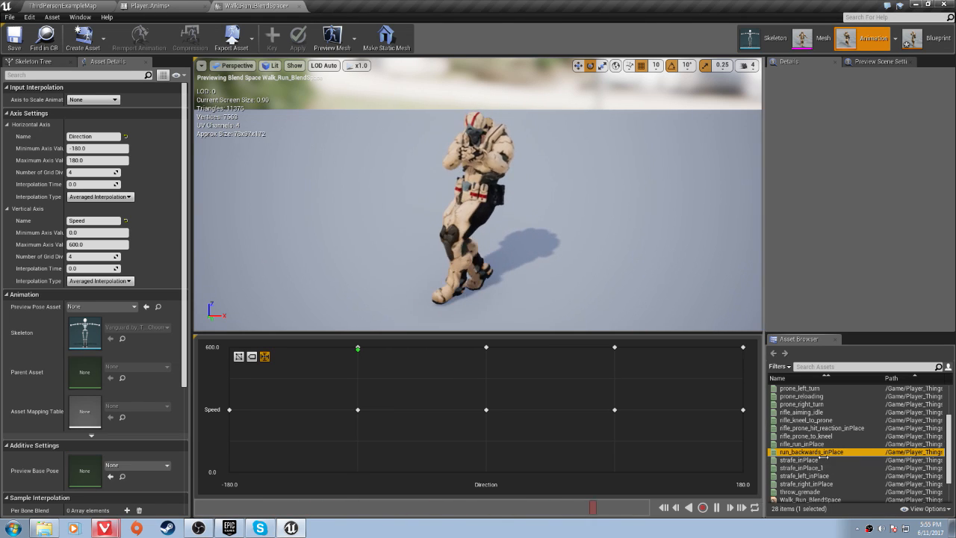
left_click_drag(829, 452, 230, 347)
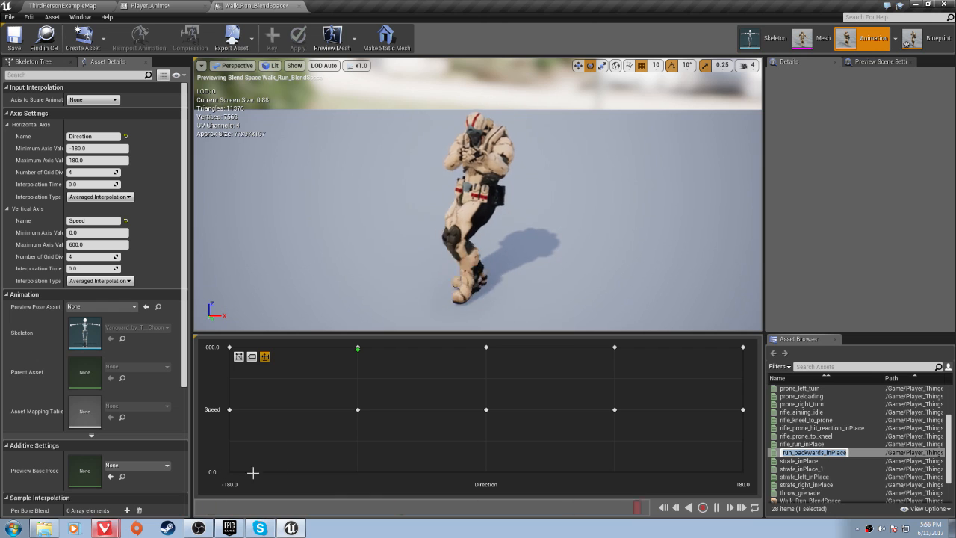
left_click(834, 467)
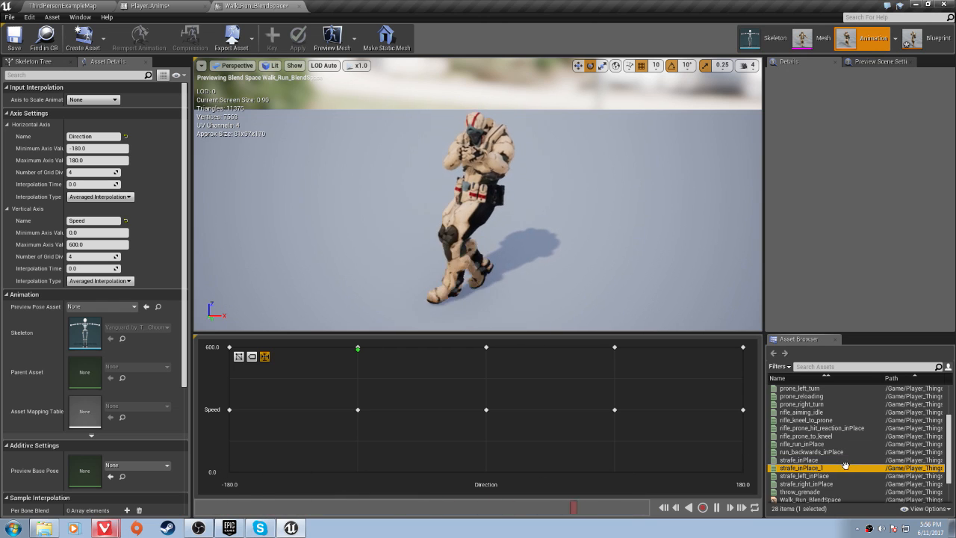
left_click_drag(297, 379, 222, 355)
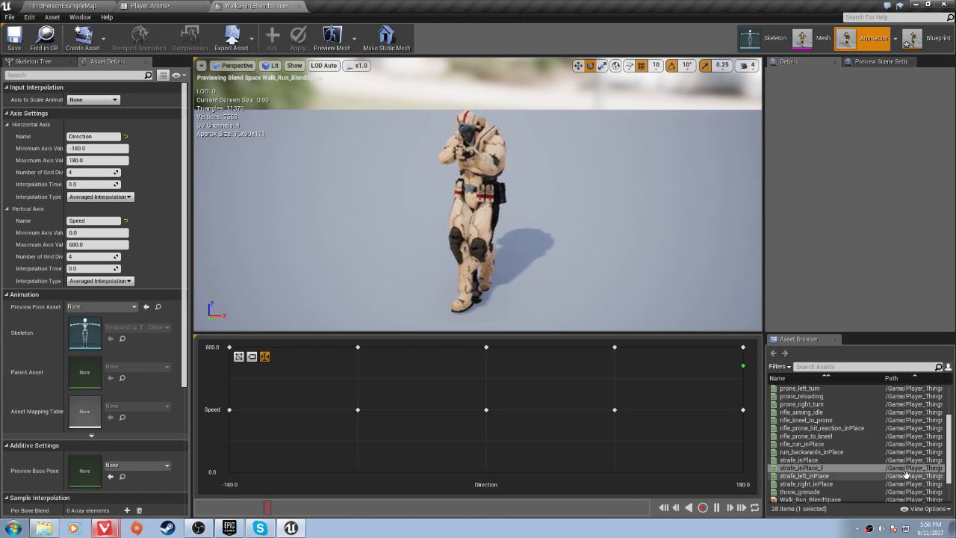
- Find rifle_aiming_idle, place it at Speed 0 for Directions -180, -90, 0, 90 and 180, and save all assets
left_click(816, 367)
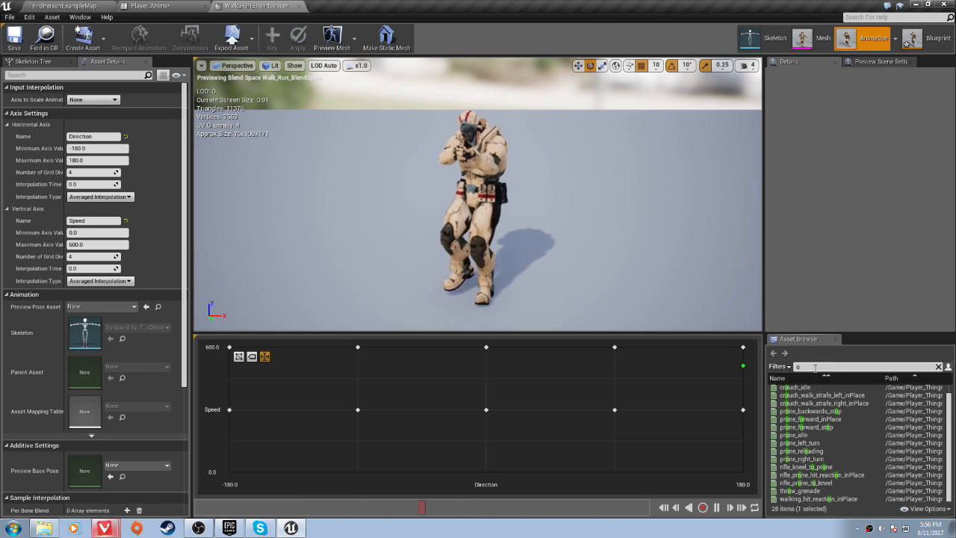
type("idl")
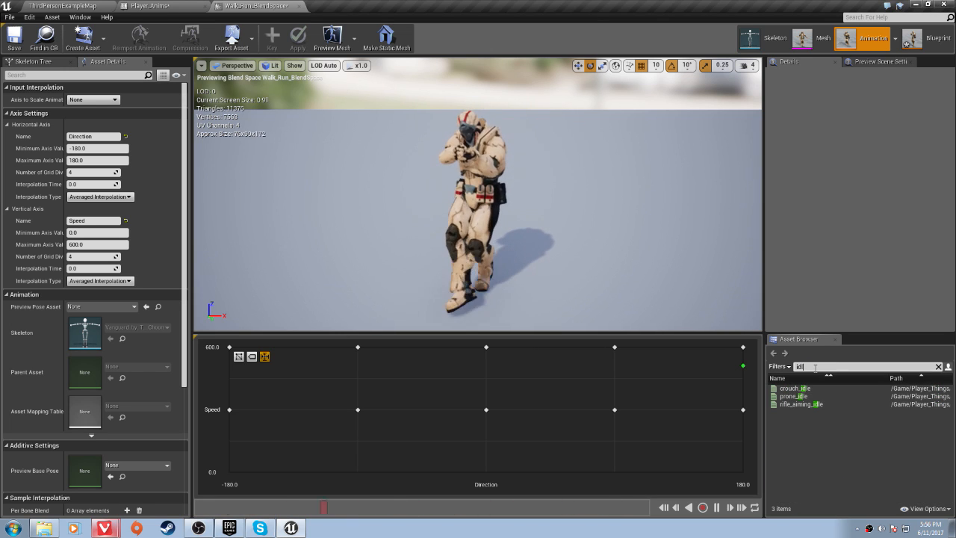
left_click(859, 404)
left_click_drag(751, 468, 615, 475)
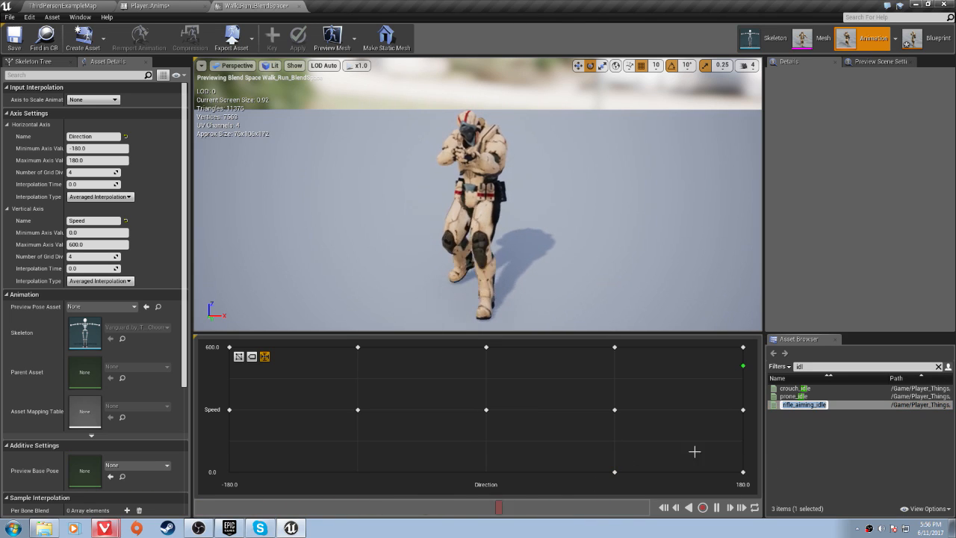
left_click_drag(835, 406, 485, 475)
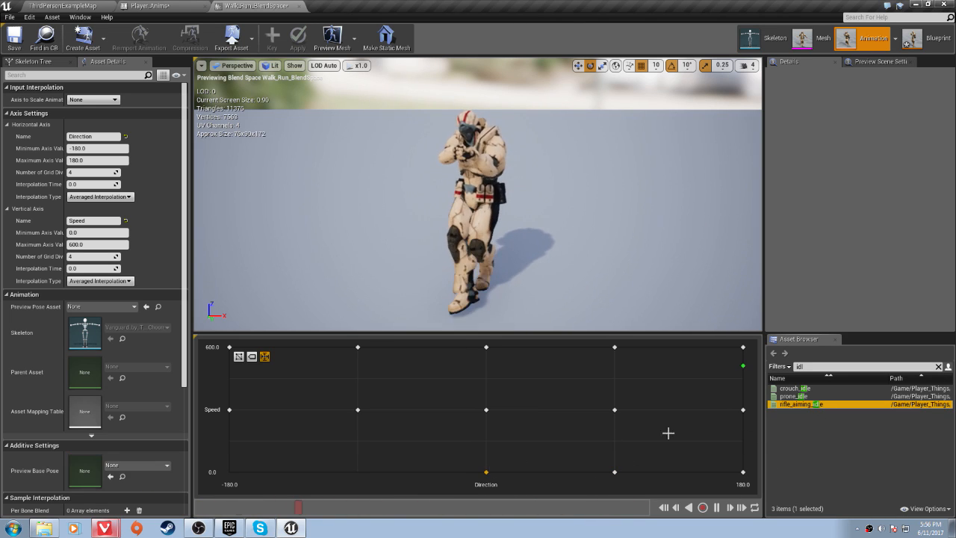
left_click_drag(843, 406, 388, 468)
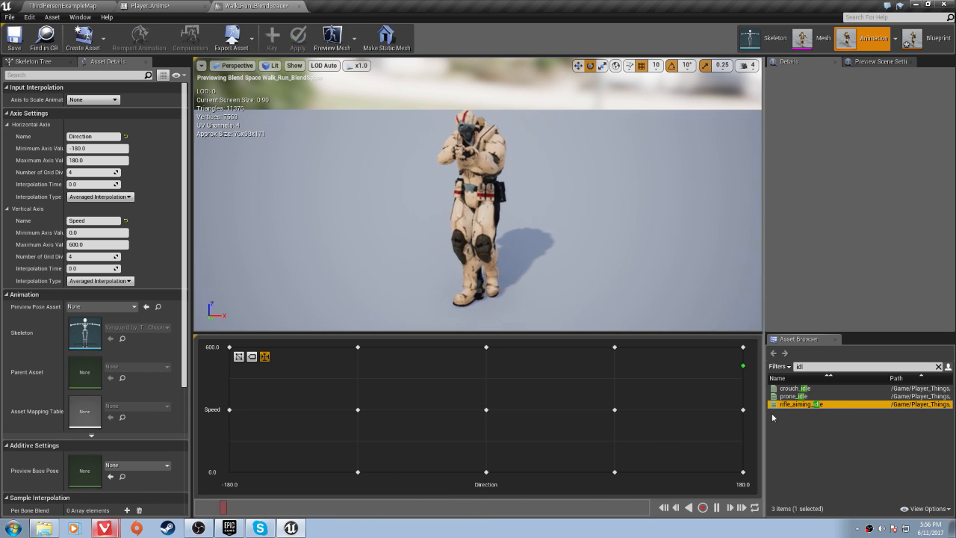
left_click_drag(807, 403, 256, 472)
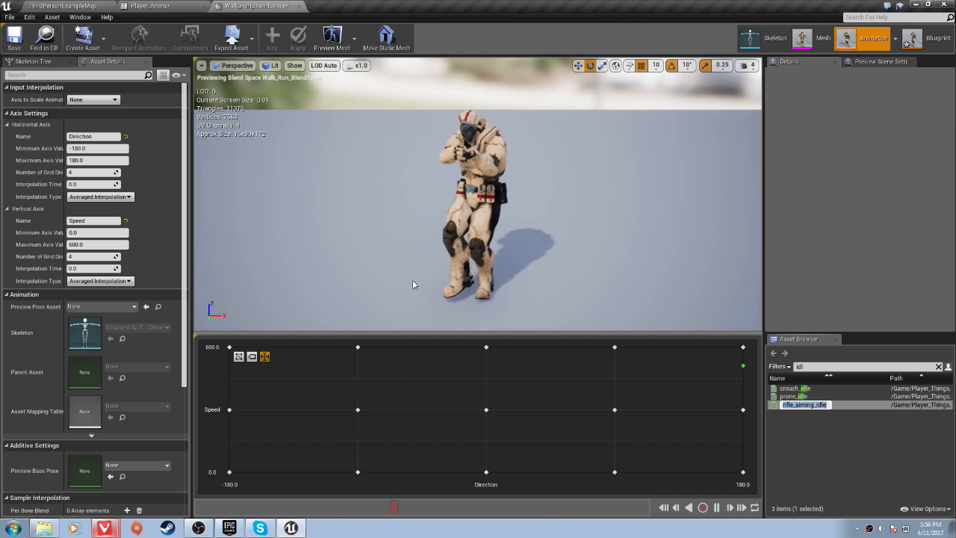
key("ctrl+shift+s")
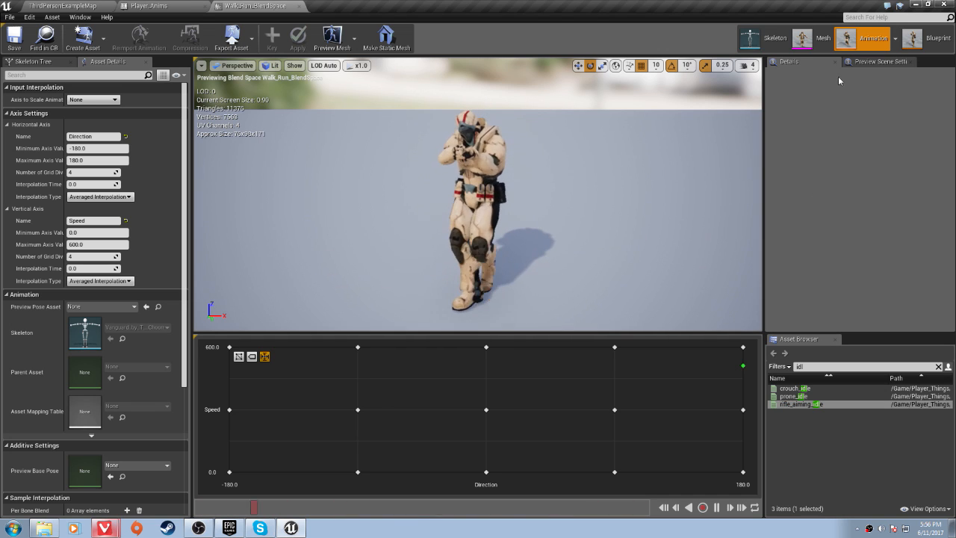
- In the Walk/Run state of Player_Anims, add a Walk_Run_BlendSpace player feeding the Final Animation Pose and position it beside that node
left_click(932, 42)
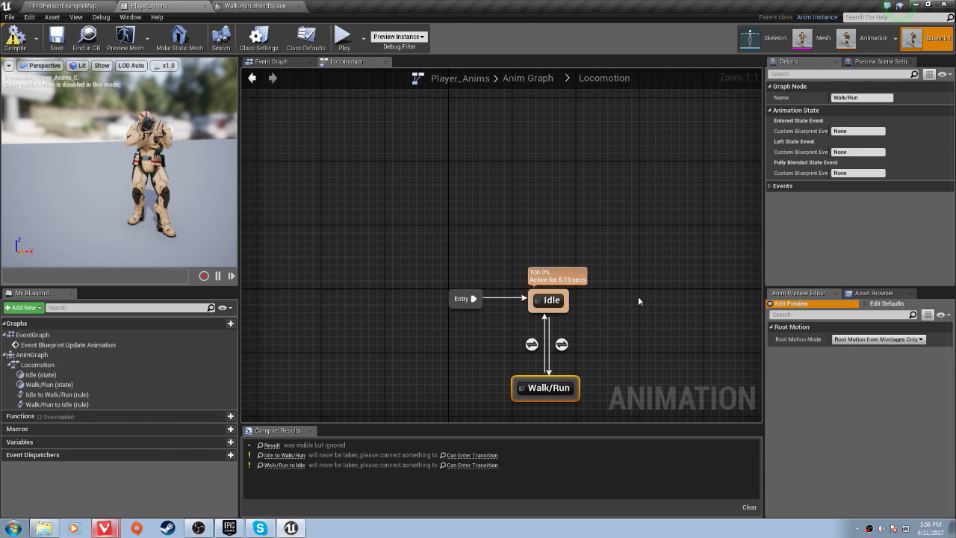
double_click(550, 388)
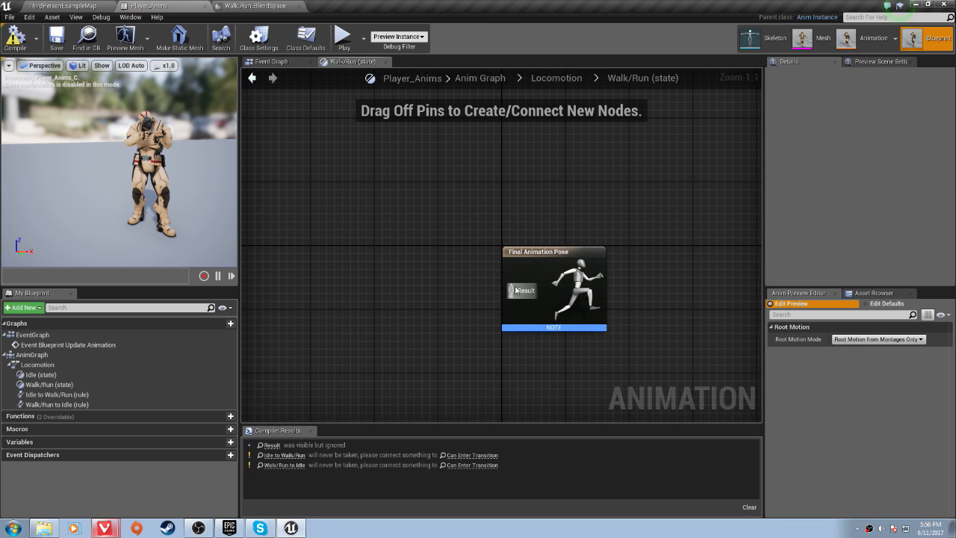
left_click_drag(516, 290, 417, 284)
type("walk")
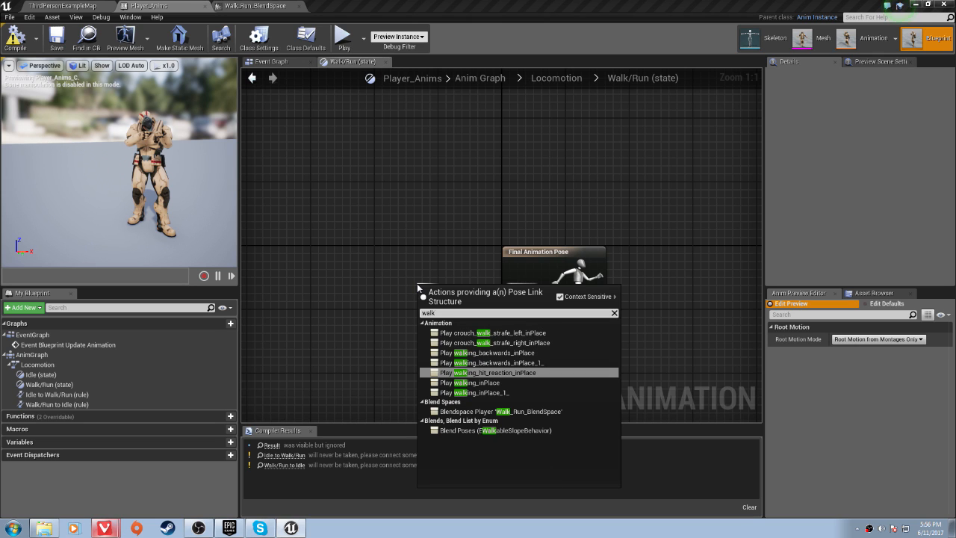
key("Down")
key("Down")
key("Down")
key("Return")
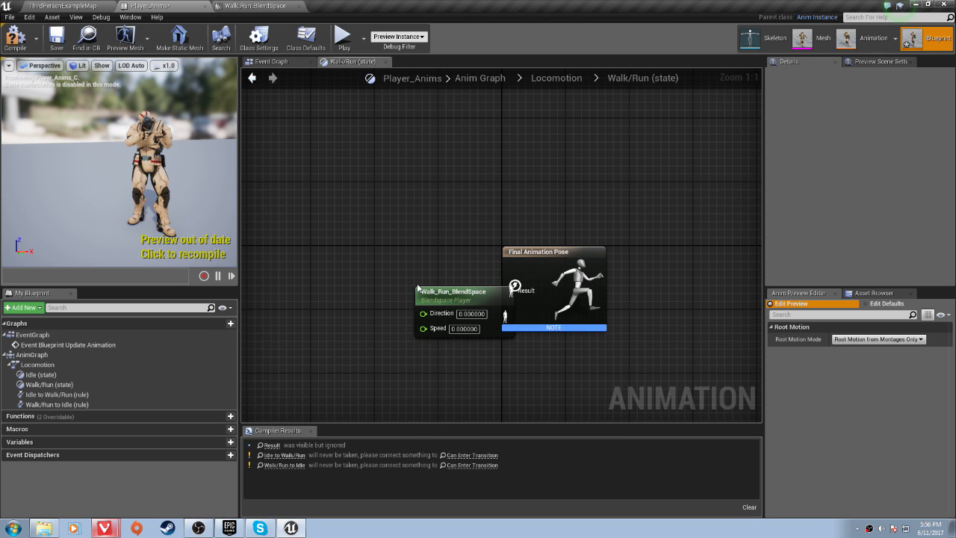
left_click_drag(426, 305, 393, 273)
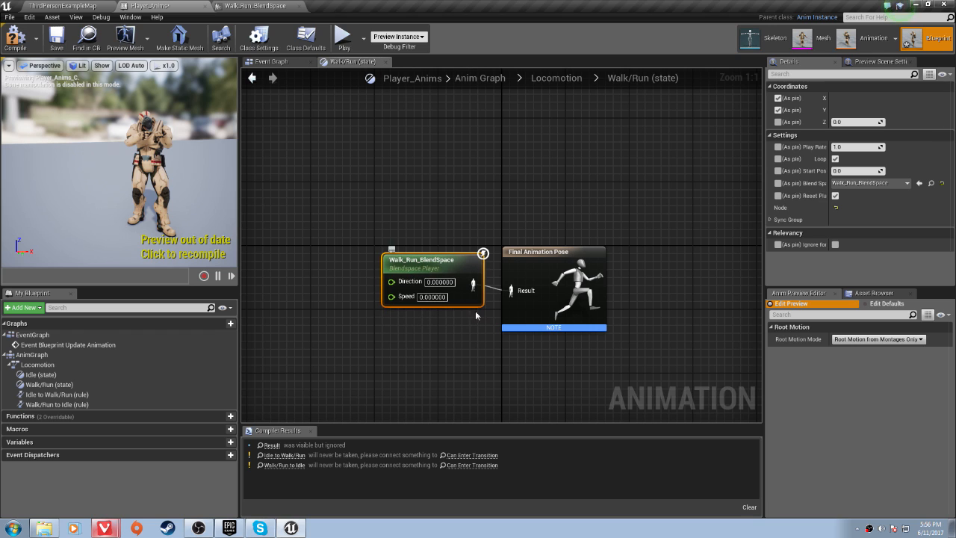
left_click_drag(458, 277, 457, 285)
- Promote the blend space node's Direction input to a float variable named Direction
right_click(393, 294)
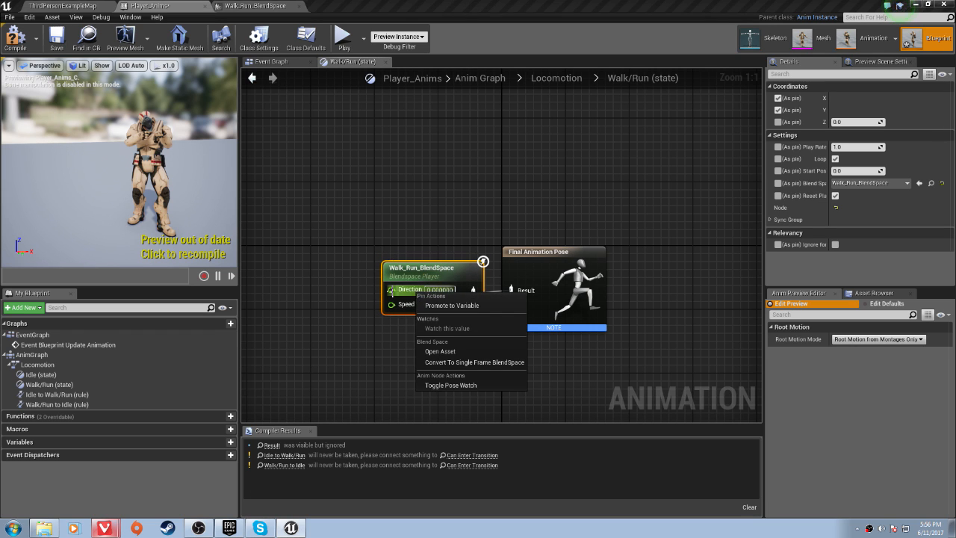
left_click(415, 305)
type("W")
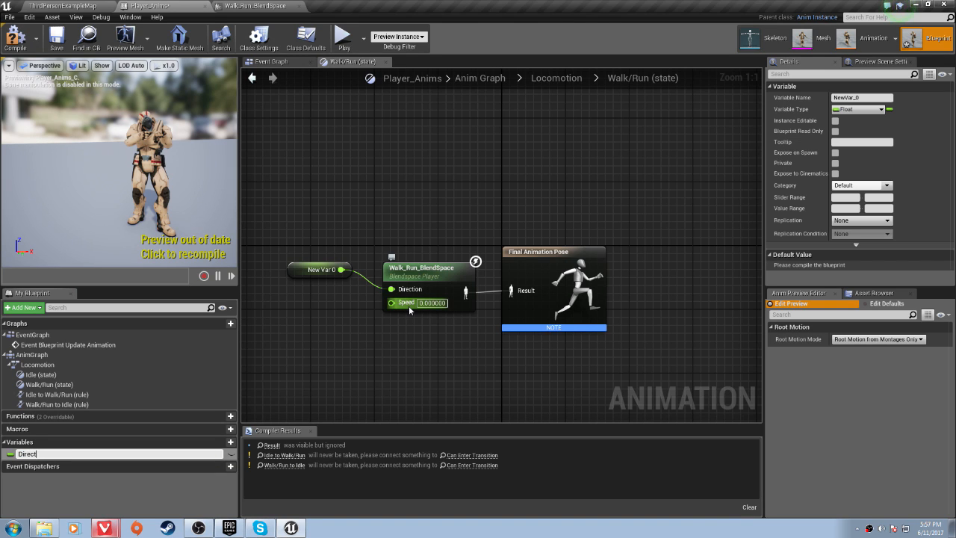
key("ctrl+a")
type("Direction")
key("Return")
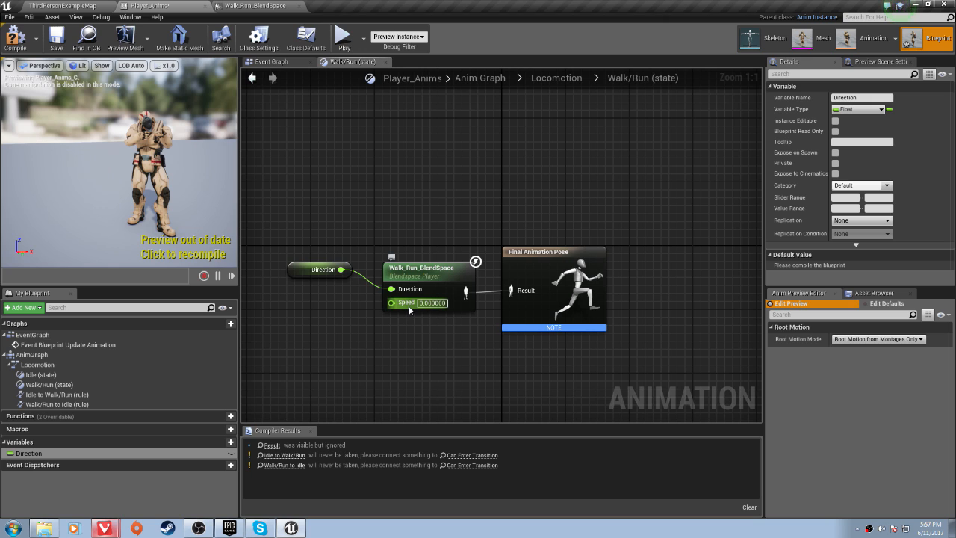
- Promote the blend space node's Speed input to a variable named Speed and separate the two overlapping variable nodes
right_click(409, 301)
left_click(440, 319)
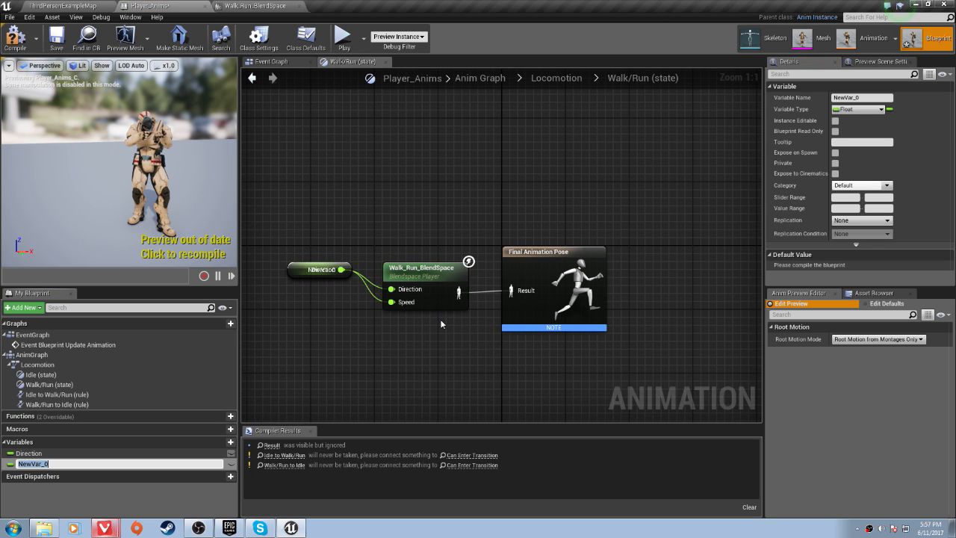
type("Speed")
key("Return")
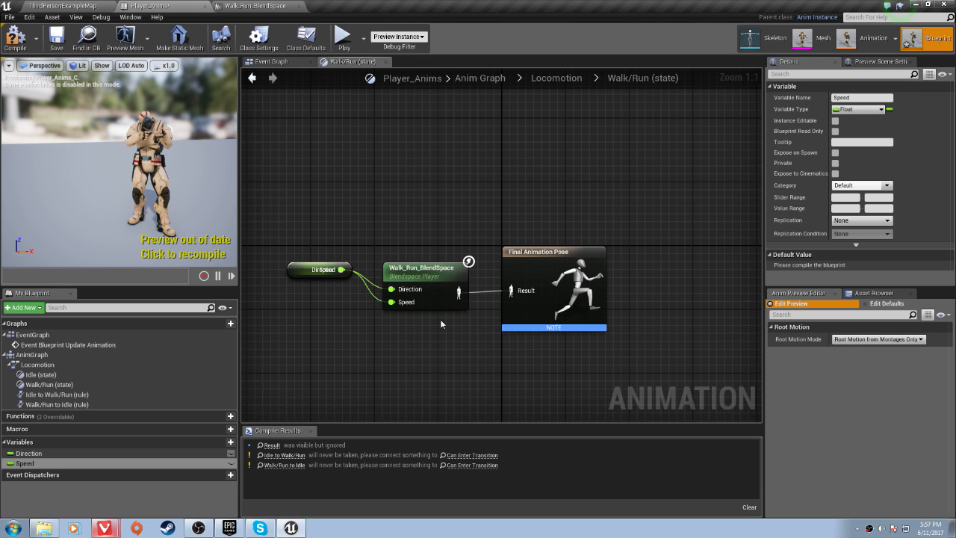
mouse_move(314, 275)
left_mouse_down()
mouse_move(314, 307)
mouse_move(305, 291)
left_mouse_up()
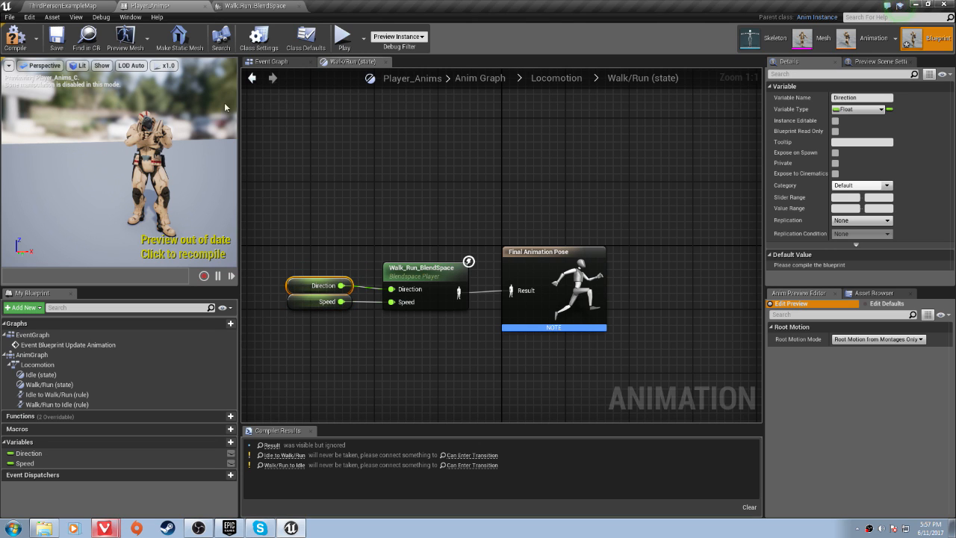
- Open the Event Graph of Player_Anims at the Event Blueprint Update Animation node
left_click(276, 64)
right_click_drag(534, 229, 612, 281)
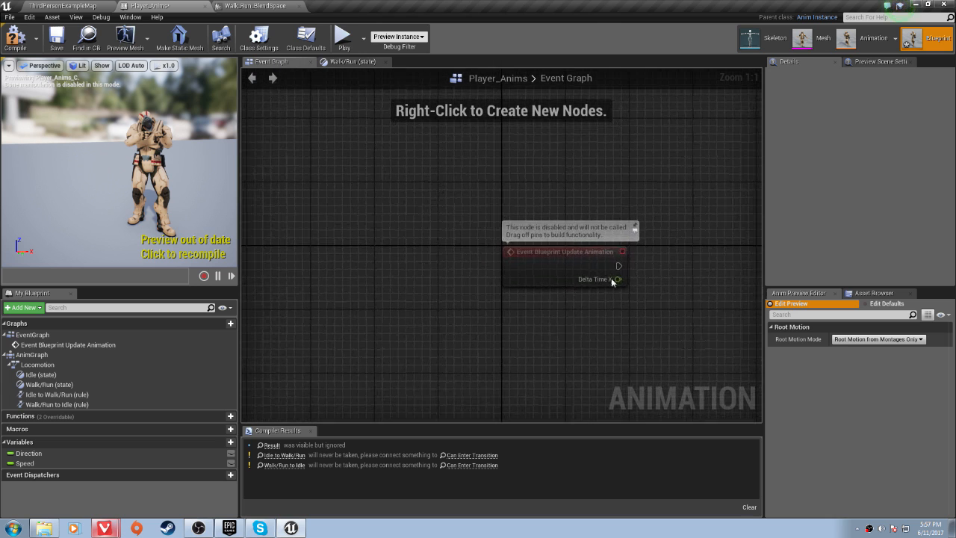
- Add a Sequence node driven by Event Blueprint Update Animation's execution output and align it beside the event
right_click_drag(538, 264, 410, 250)
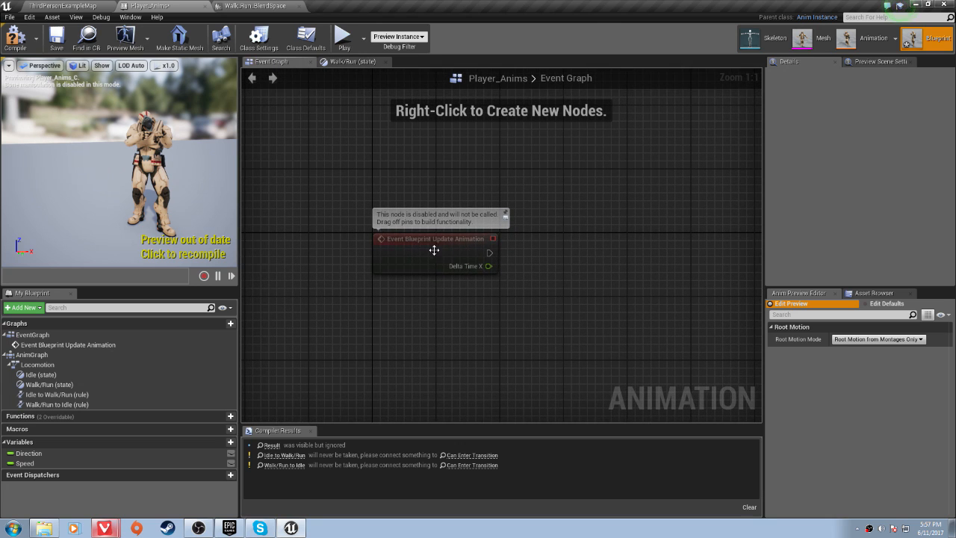
left_click_drag(487, 255, 583, 257)
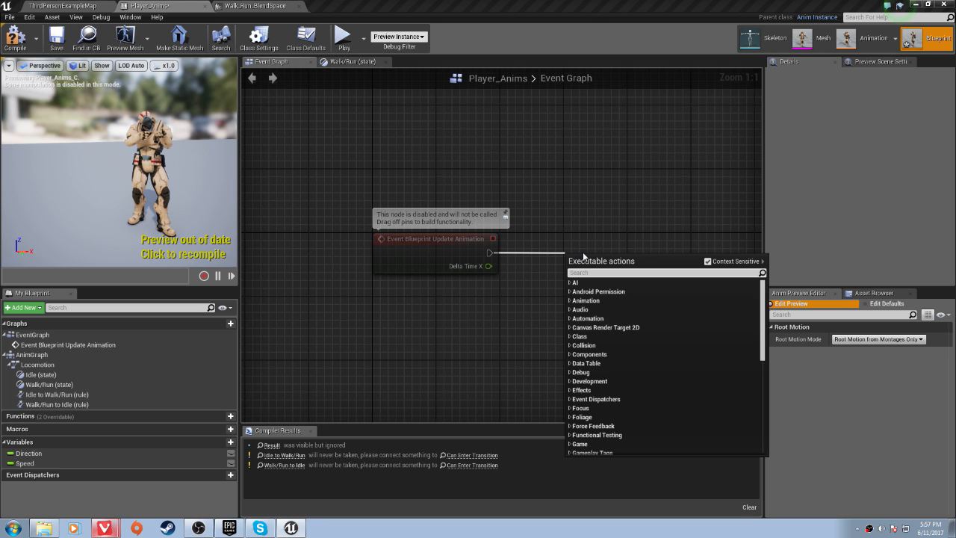
type("Cast")
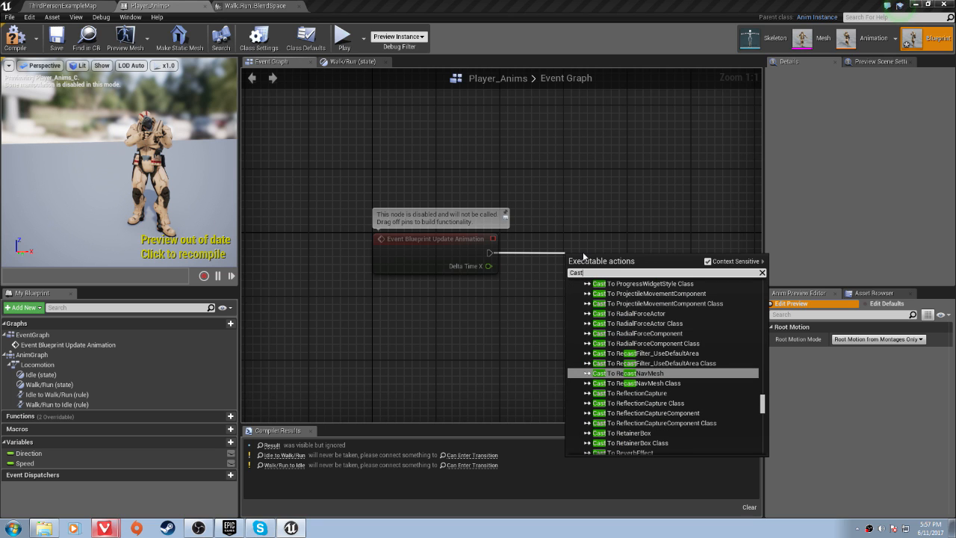
key("BackSpace")
key("BackSpace")
key("BackSpace")
key("BackSpace")
type("se")
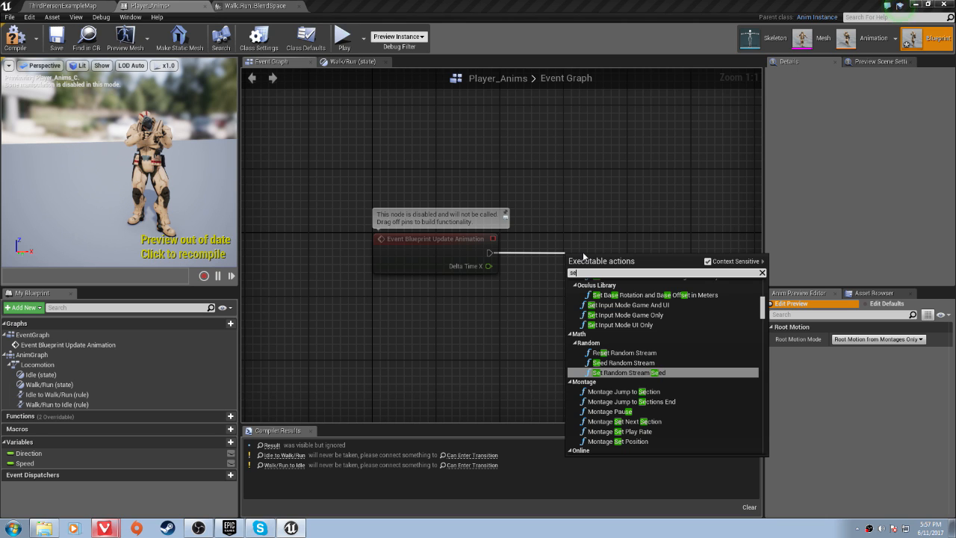
type("quec")
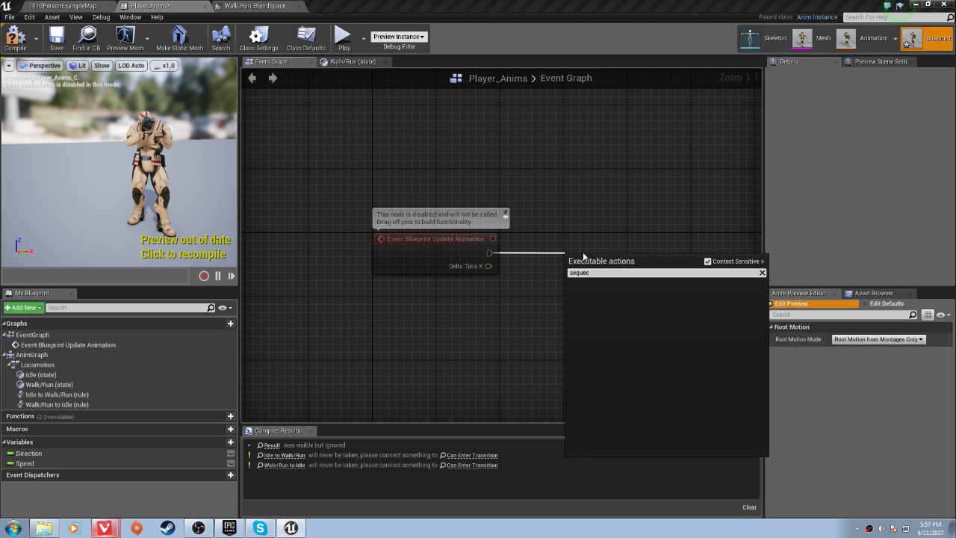
key("BackSpace")
type("nce")
key("Return")
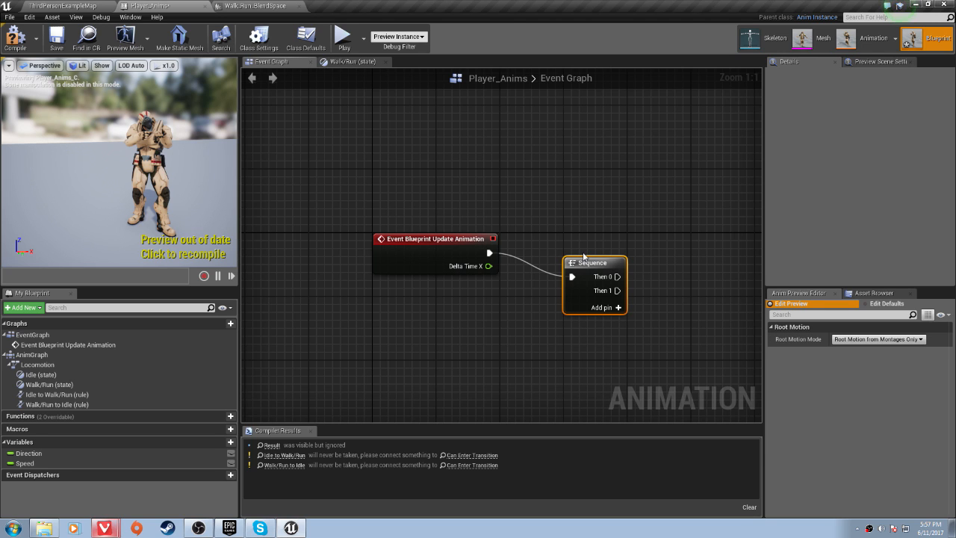
left_click_drag(571, 261, 535, 245)
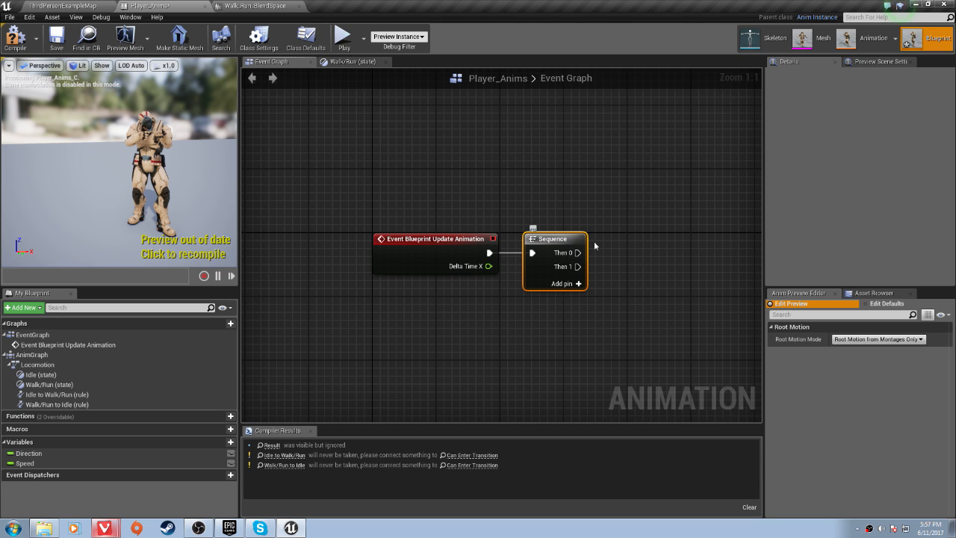
- Add a Cast To Character node driven by the Sequence node's Then 0 output
right_click_drag(576, 270, 425, 272)
left_click_drag(419, 269, 482, 273)
type("casto")
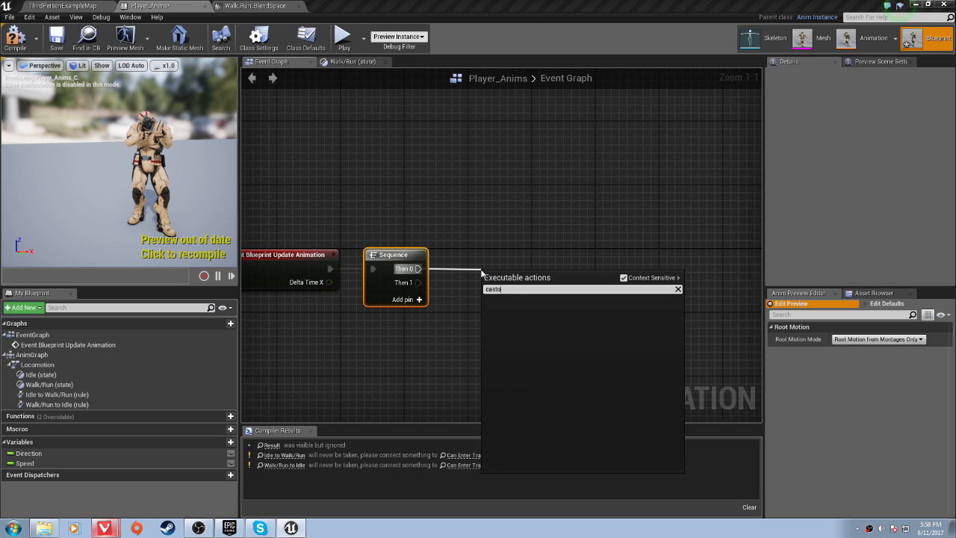
key("BackSpace")
type("to")
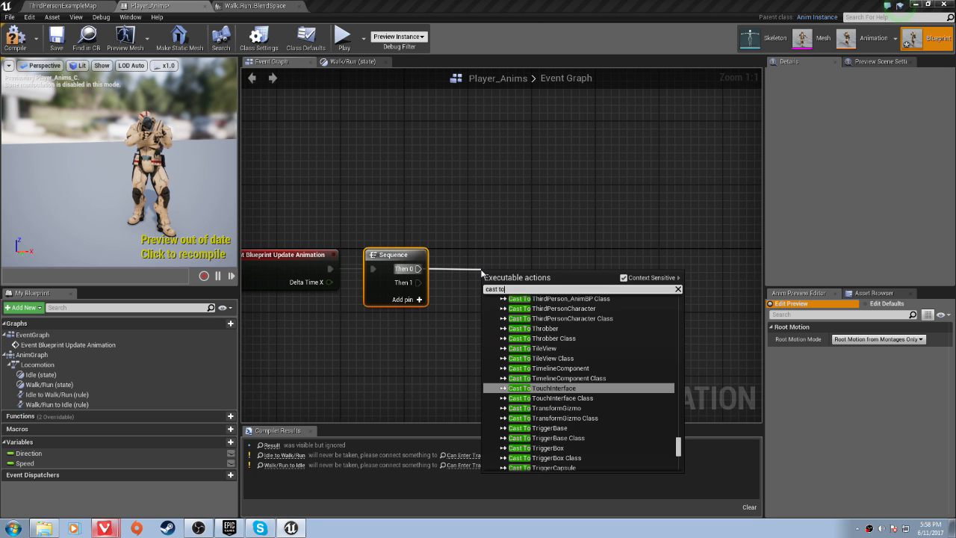
type(" chas")
key("BackSpace")
type("r")
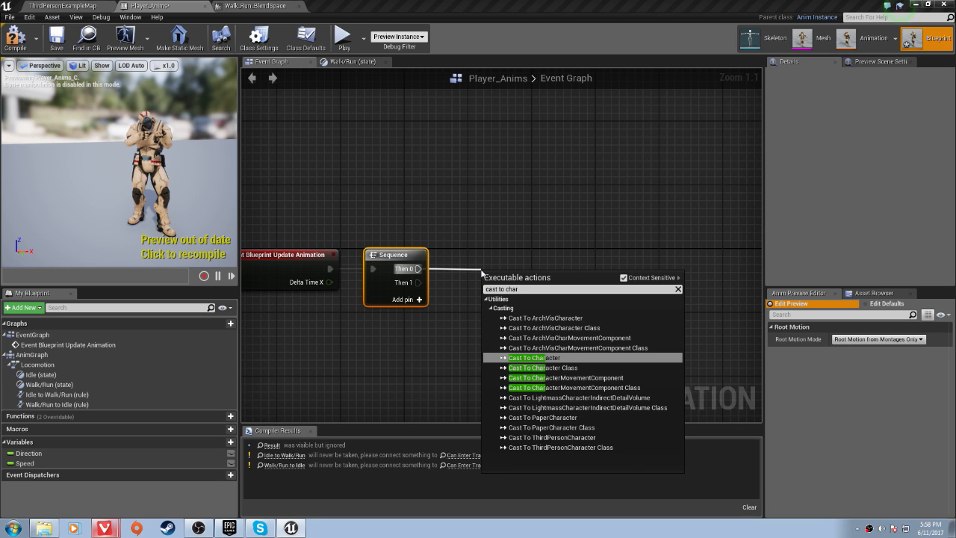
key("Return")
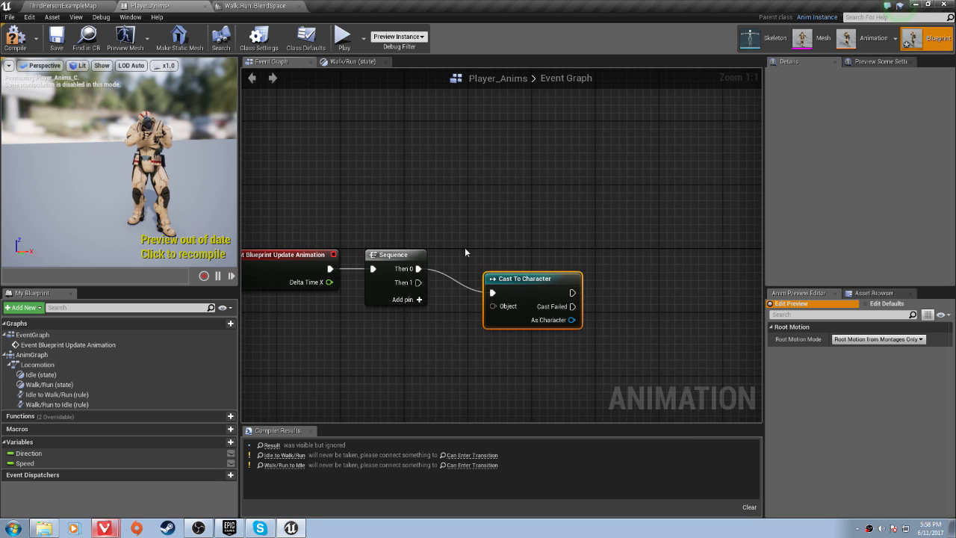
- Align the Cast To Character node with Sequence and feed its Object input from a Try Get Pawn Owner node
left_click_drag(537, 292, 276, 368)
type("try")
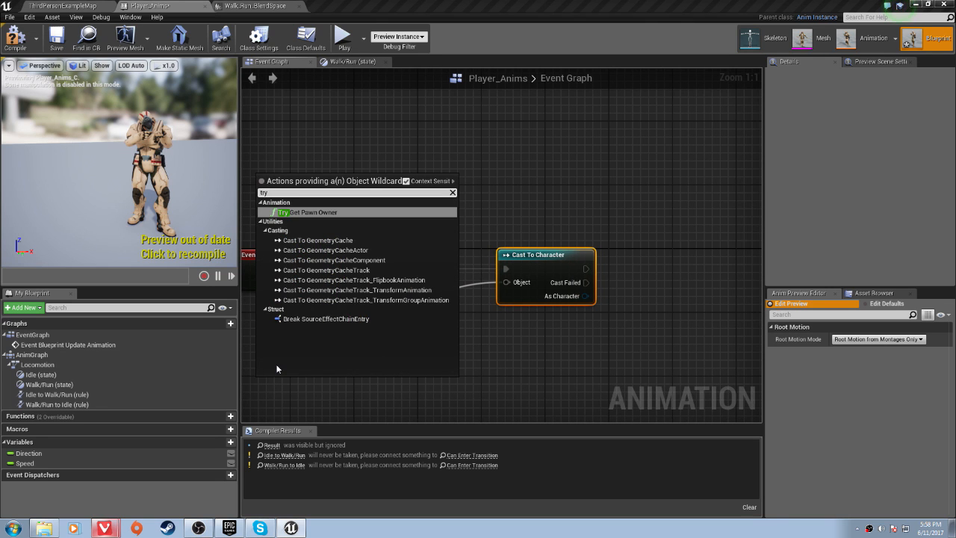
type(" get")
key("Return")
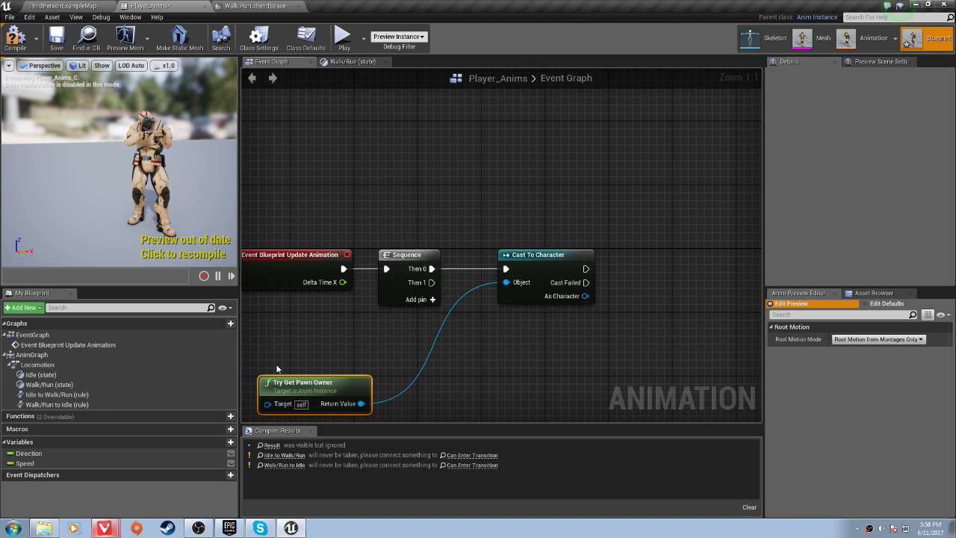
right_click_drag(452, 316, 559, 264)
left_click_drag(453, 325, 422, 331)
right_click_drag(503, 330, 321, 263)
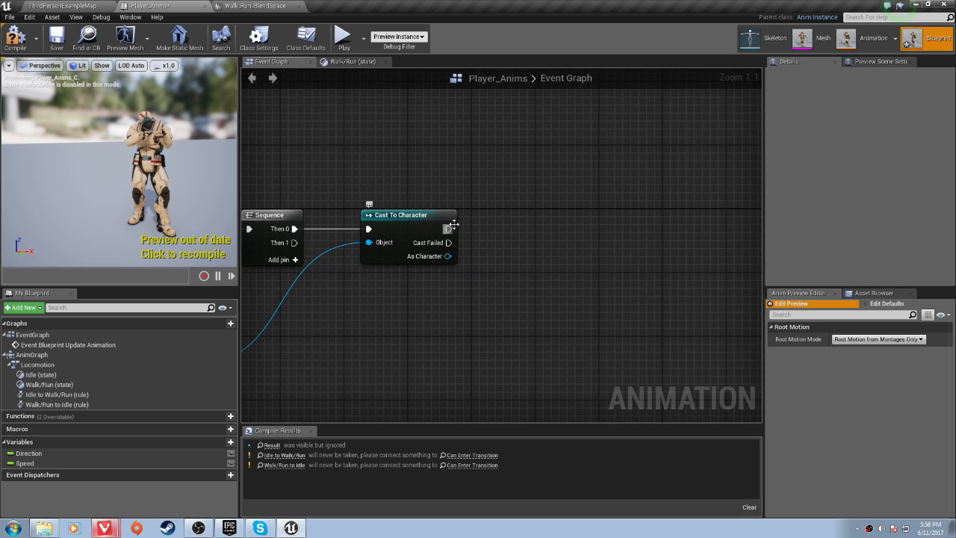
left_click_drag(448, 229, 567, 261)
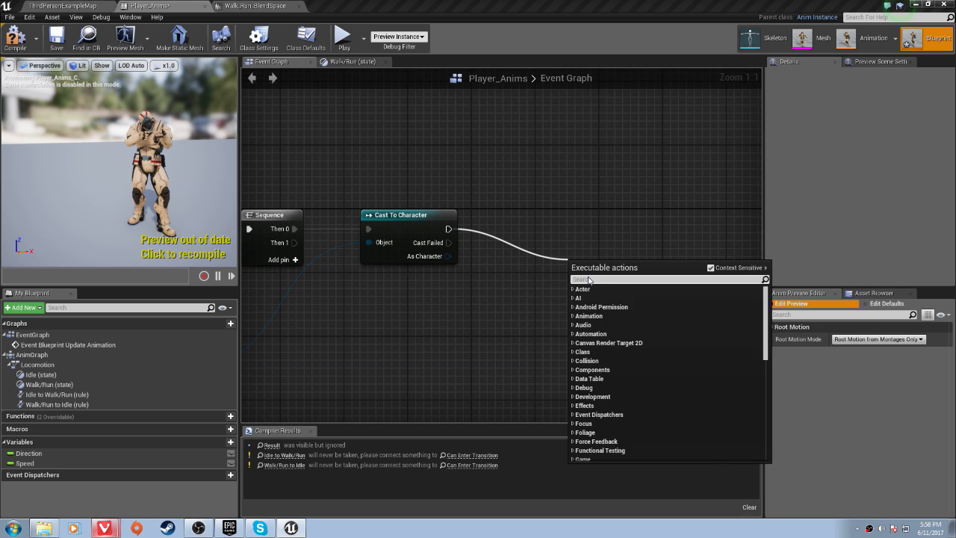
type("get dir")
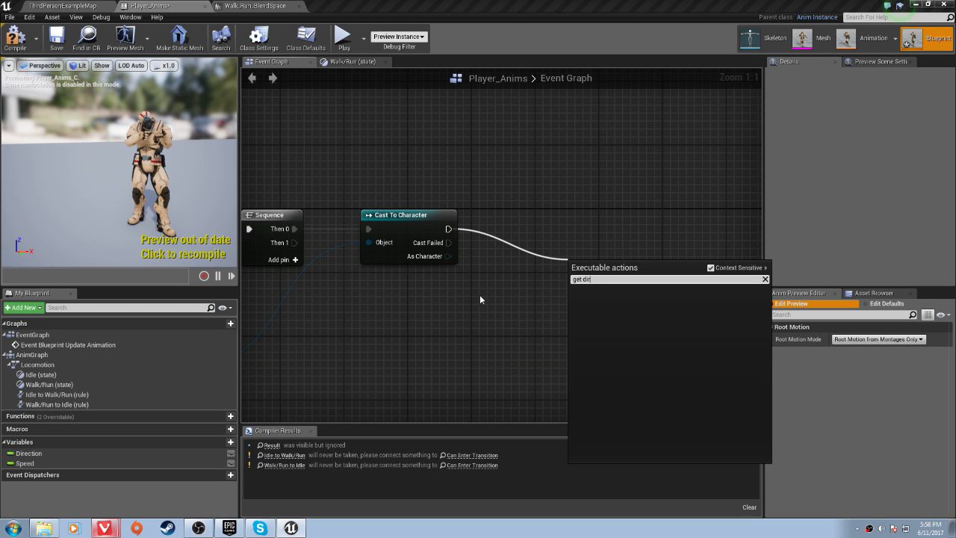
left_click(479, 294)
left_click_drag(442, 257, 503, 258)
type("g")
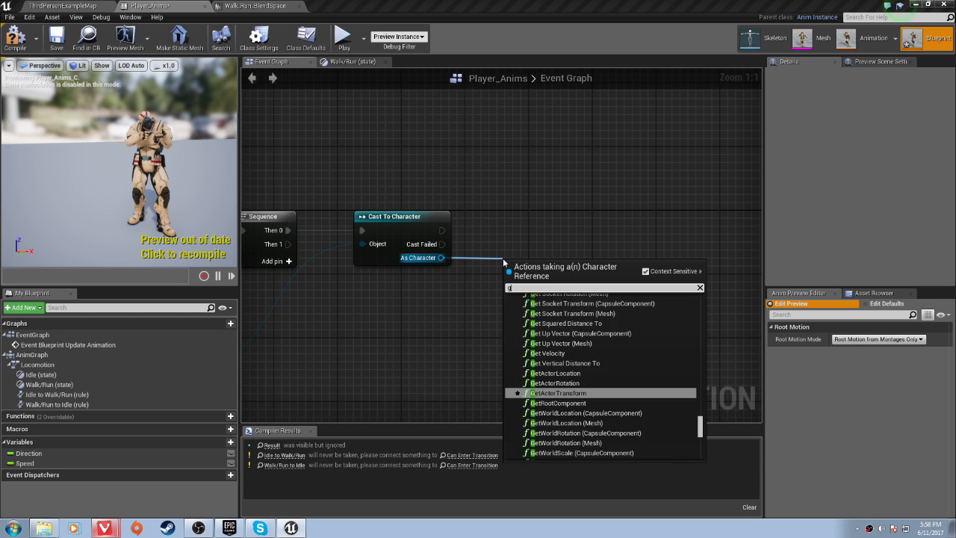
type("et dir")
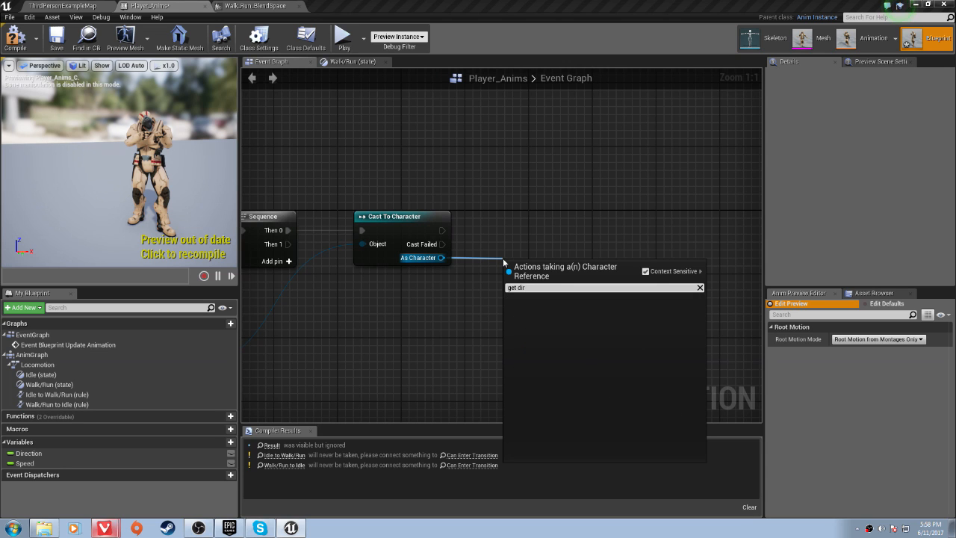
key("BackSpace")
key("BackSpace")
key("BackSpace")
key("BackSpace")
key("BackSpace")
key("BackSpace")
key("BackSpace")
key("BackSpace")
type("direct")
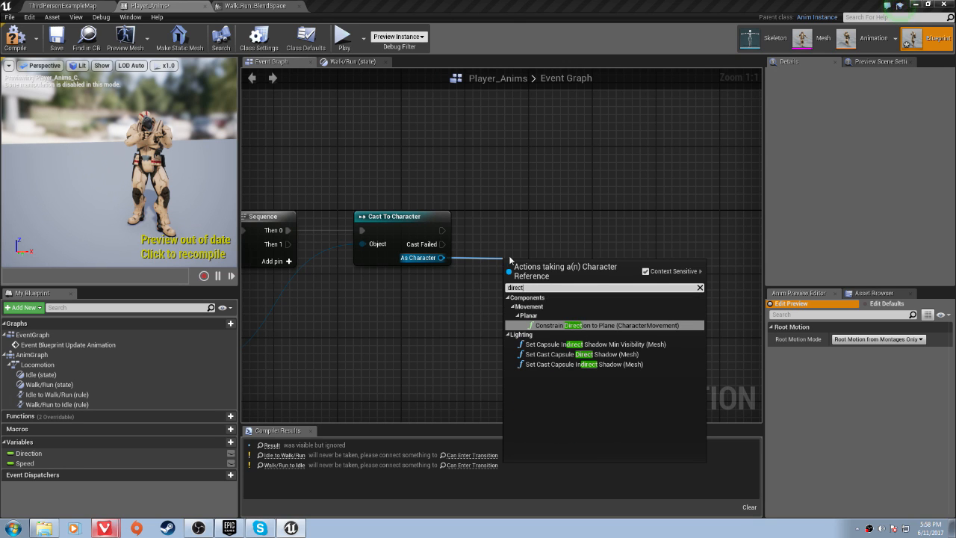
key("Escape")
- Add a Calculate Direction node and connect it to the successful execution output of Cast To Character
right_click(557, 259)
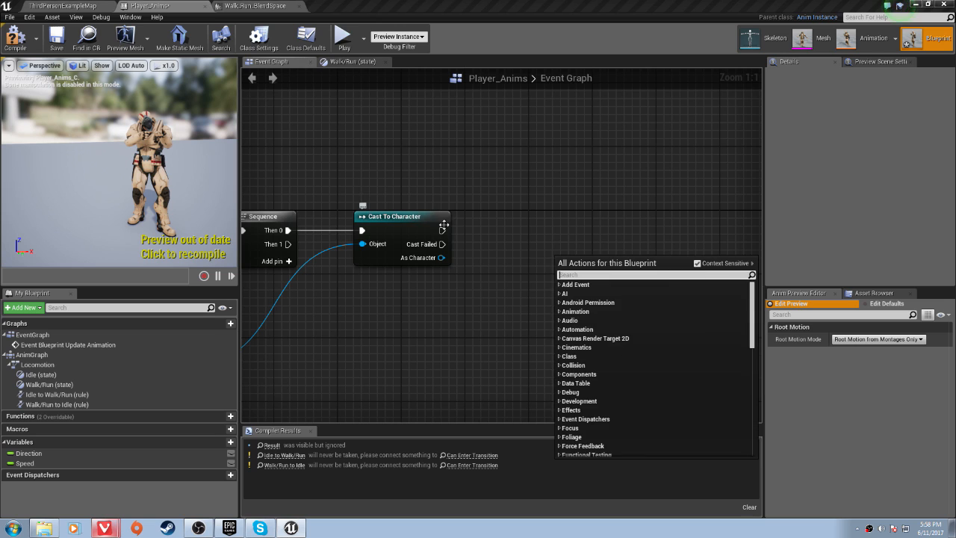
type("direct")
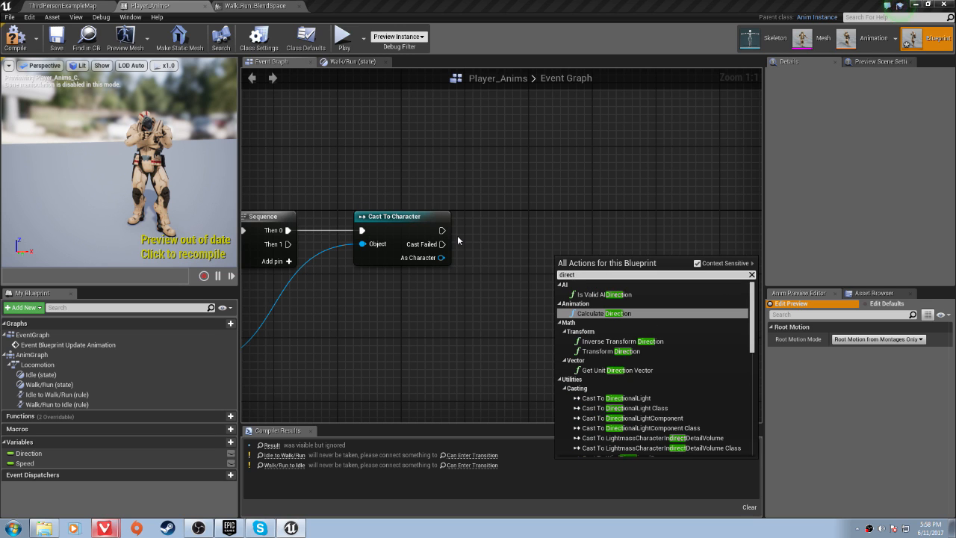
key("Return")
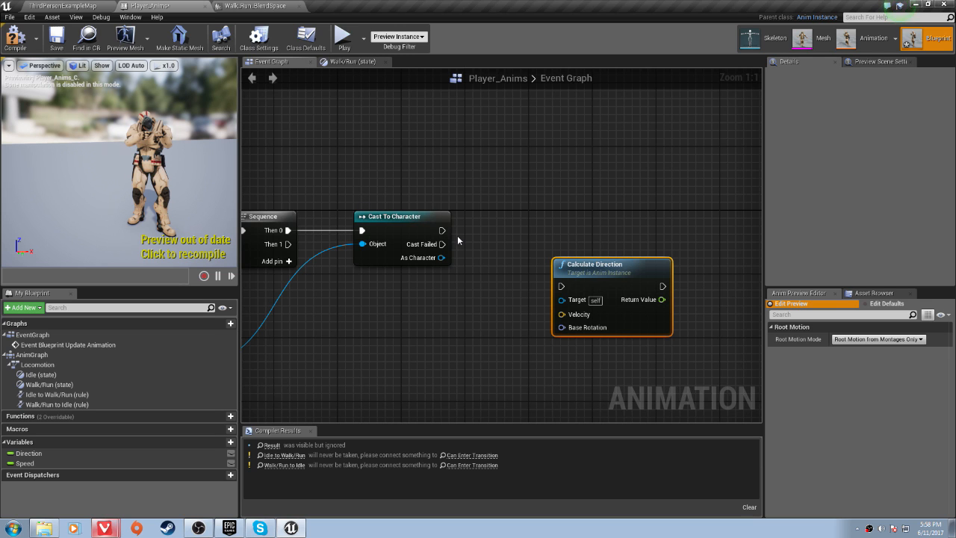
left_click_drag(628, 275, 617, 243)
left_click_drag(553, 254, 441, 231)
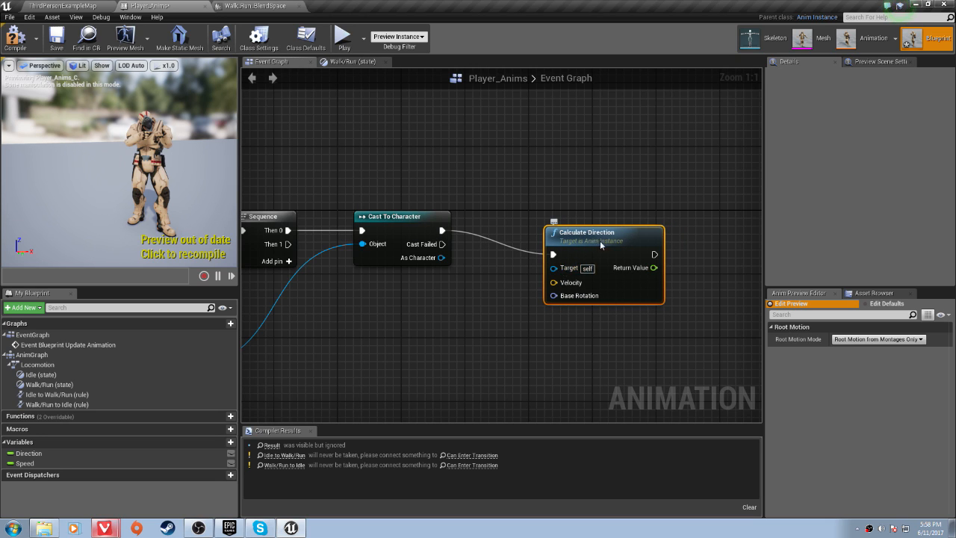
mouse_move(600, 240)
left_mouse_down()
mouse_move(589, 226)
mouse_move(611, 234)
left_mouse_up()
- Add a GetActorRotation node from Try Get Pawn Owner and connect its result to Calculate Direction's Base Rotation input
right_click_drag(455, 311, 593, 257)
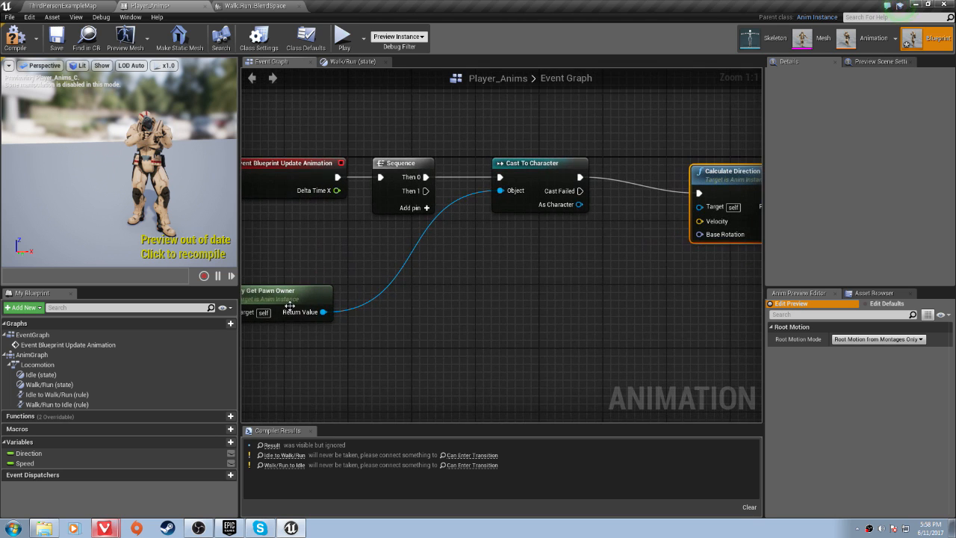
left_click_drag(323, 311, 384, 311)
type("get rota")
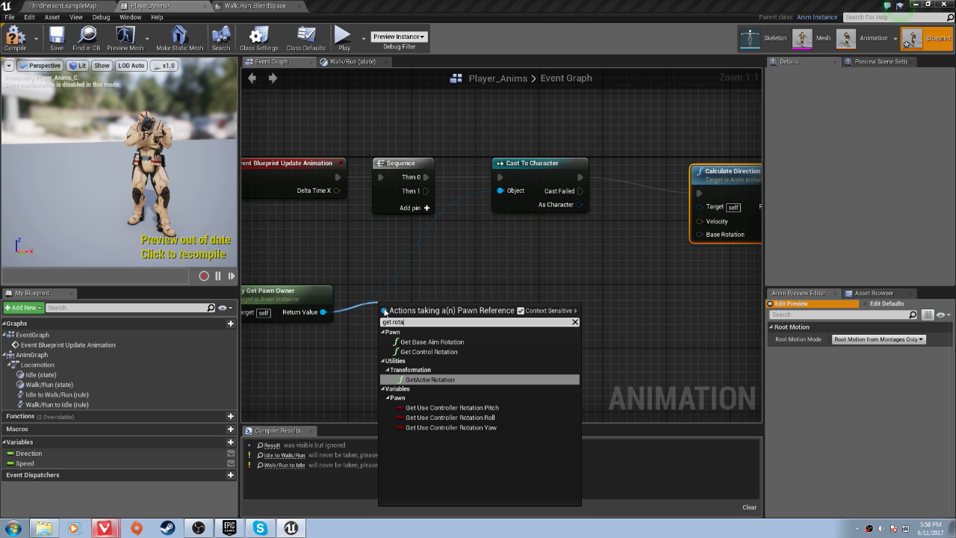
key("Return")
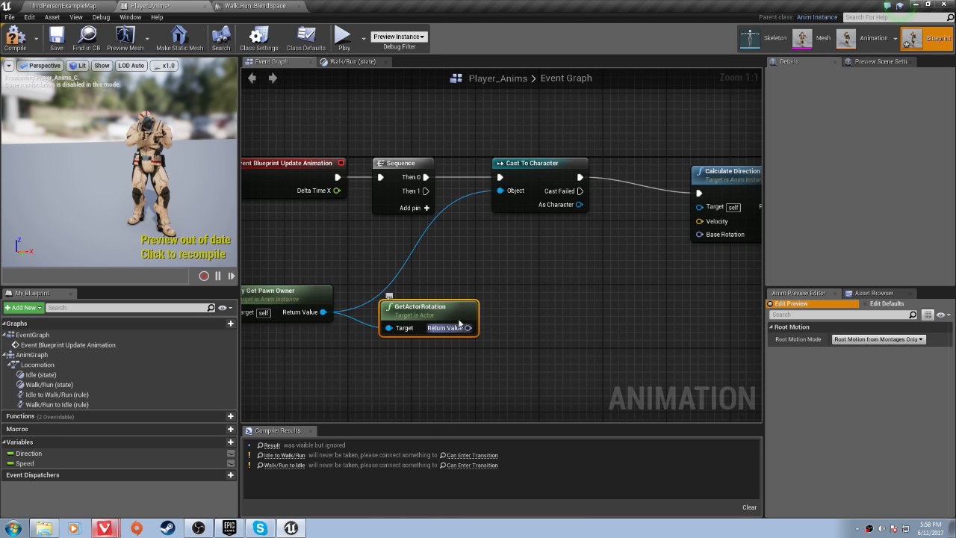
left_click_drag(478, 314, 702, 235)
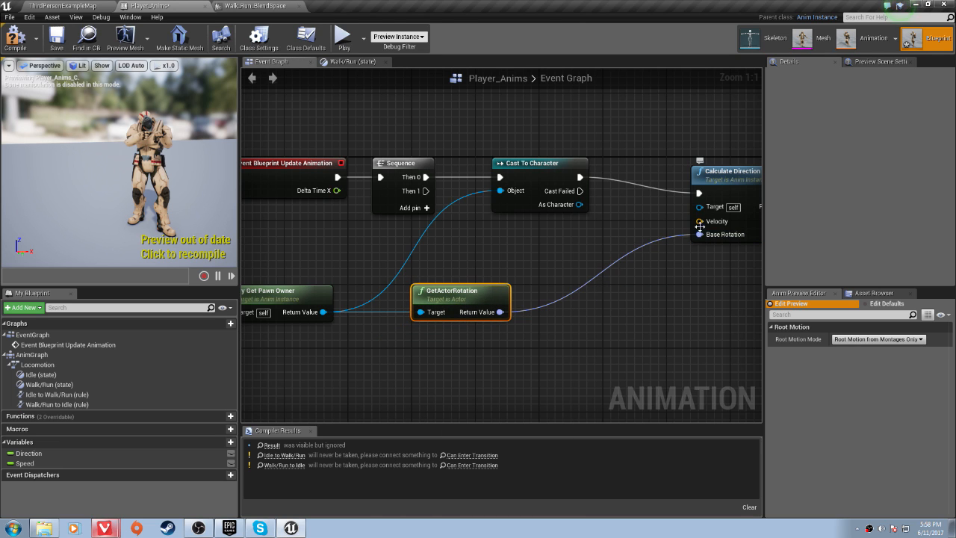
- Add a Get Velocity node from Try Get Pawn Owner and connect its result to Calculate Direction's Velocity input
left_click_drag(323, 312, 397, 352)
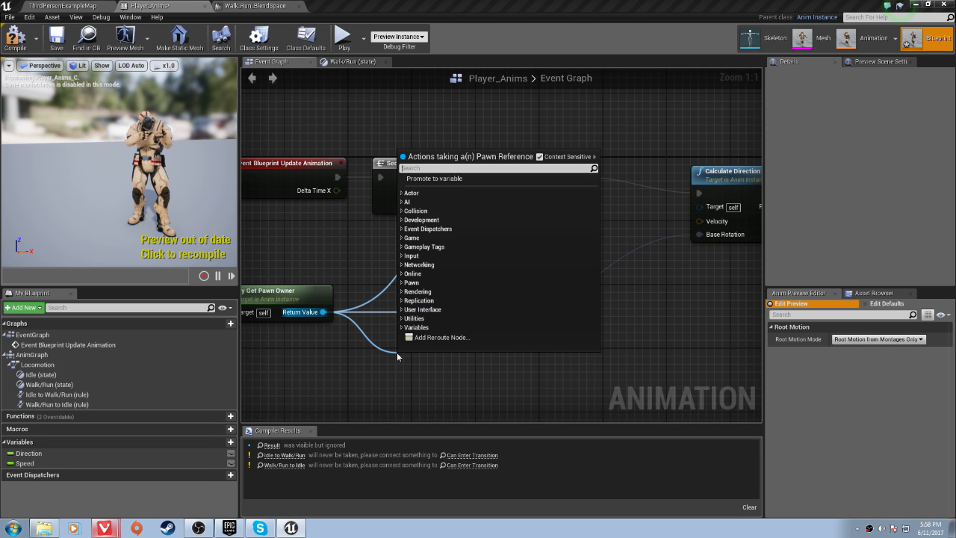
type("get velo")
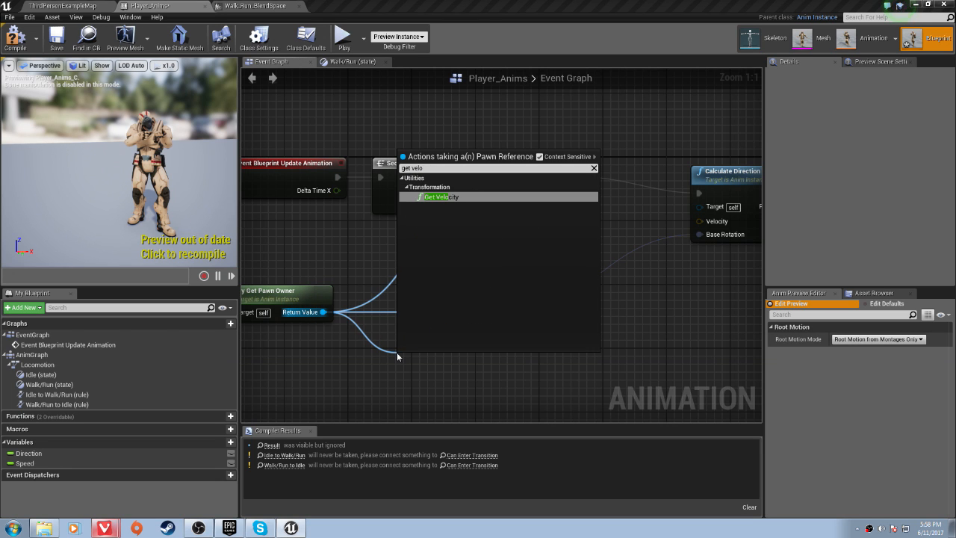
key("Return")
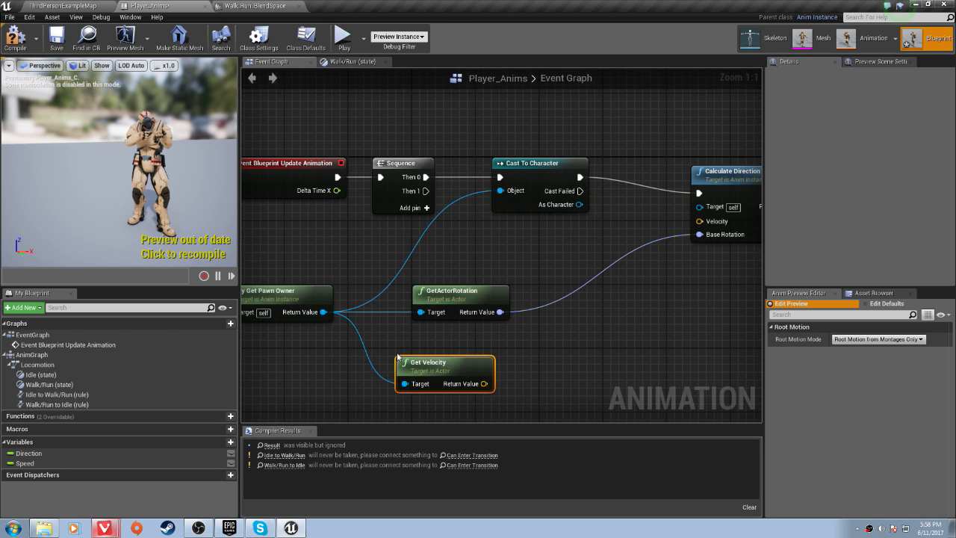
left_click_drag(484, 383, 699, 221)
- Add a Set Speed node driven by Calculate Direction's execution output and place it beside Get Velocity
right_click_drag(644, 217, 507, 220)
left_click_drag(670, 197, 480, 376)
left_click_drag(485, 362, 485, 361)
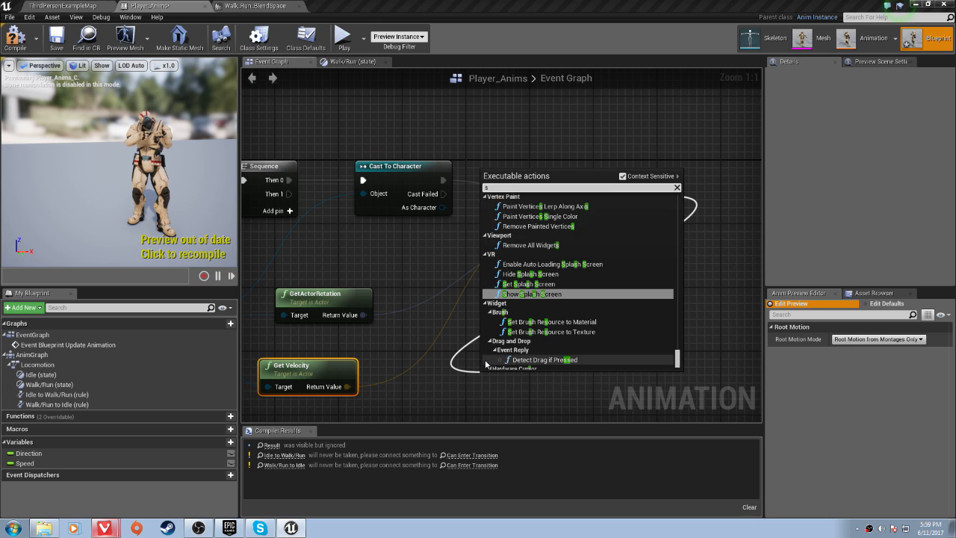
type("set speed")
key("Return")
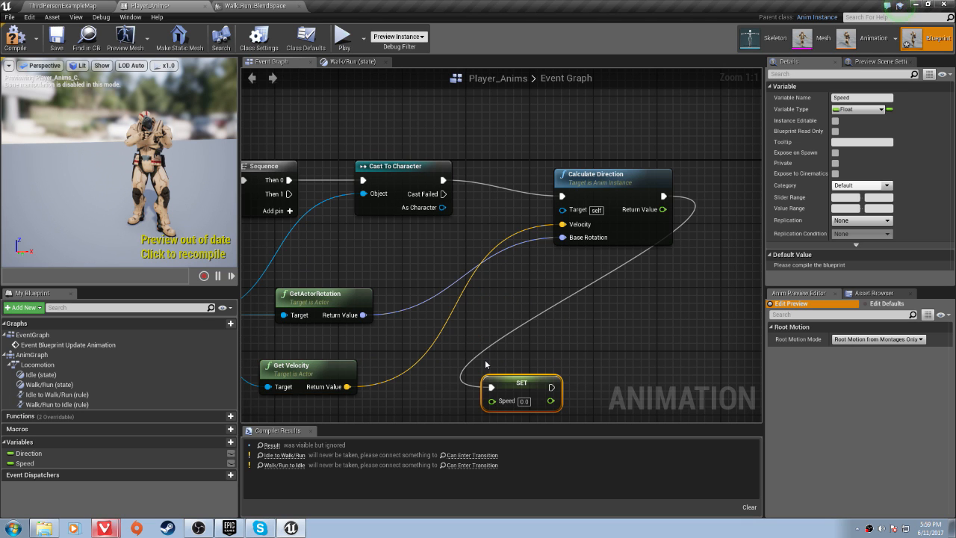
left_click_drag(511, 377, 519, 353)
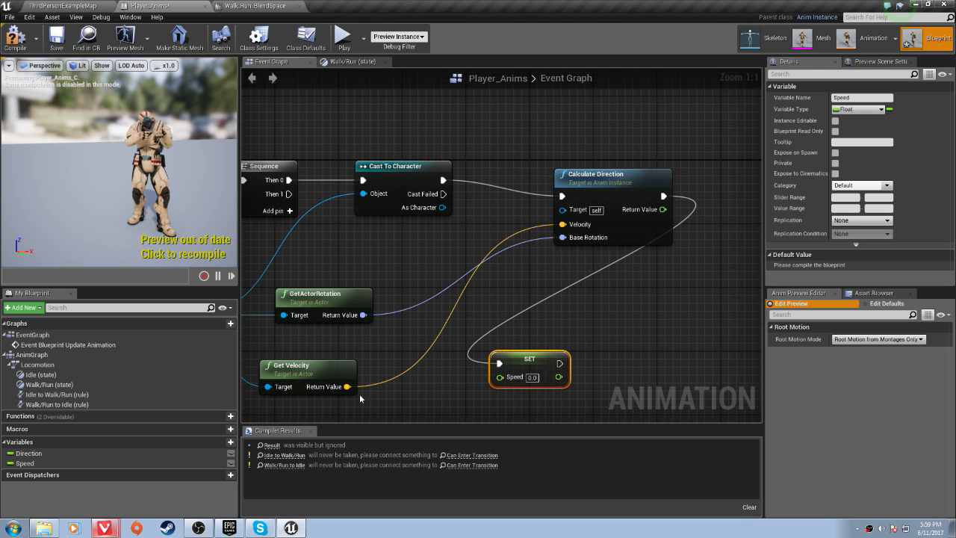
- Search the actions available from Get Velocity's Return Value for "get", "ve" and "forw"
left_click_drag(348, 386, 390, 376)
type("get for")
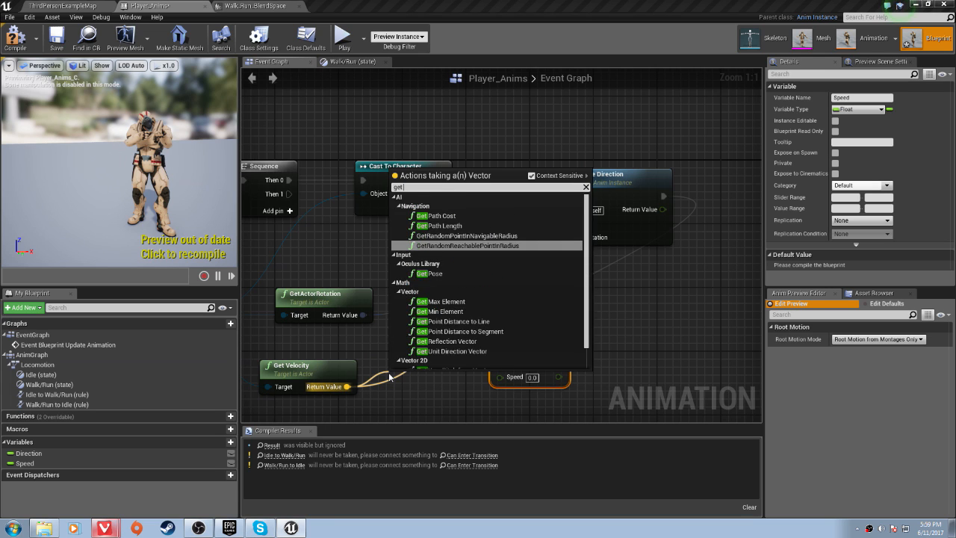
key("BackSpace")
key("BackSpace")
type("ve")
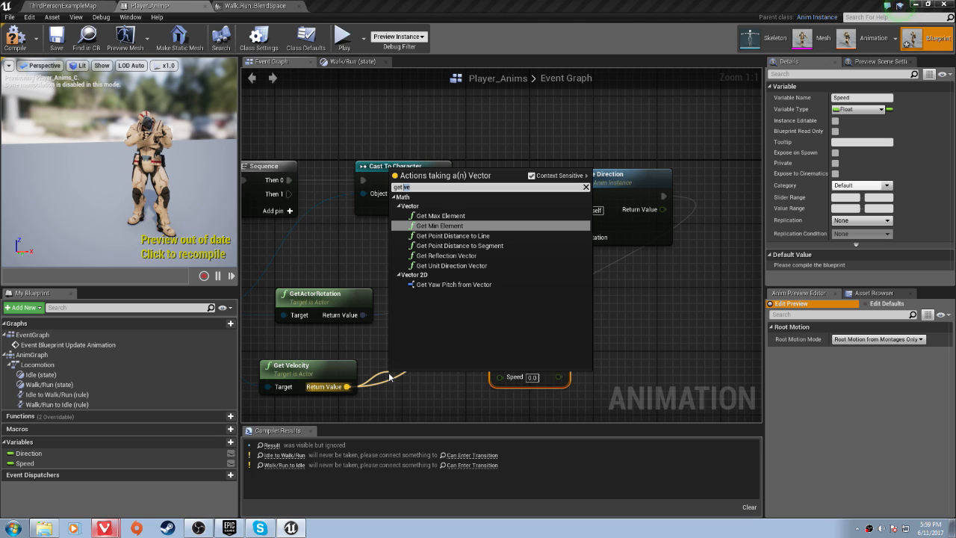
key("BackSpace")
key("BackSpace")
key("BackSpace")
key("BackSpace")
key("BackSpace")
type("ve")
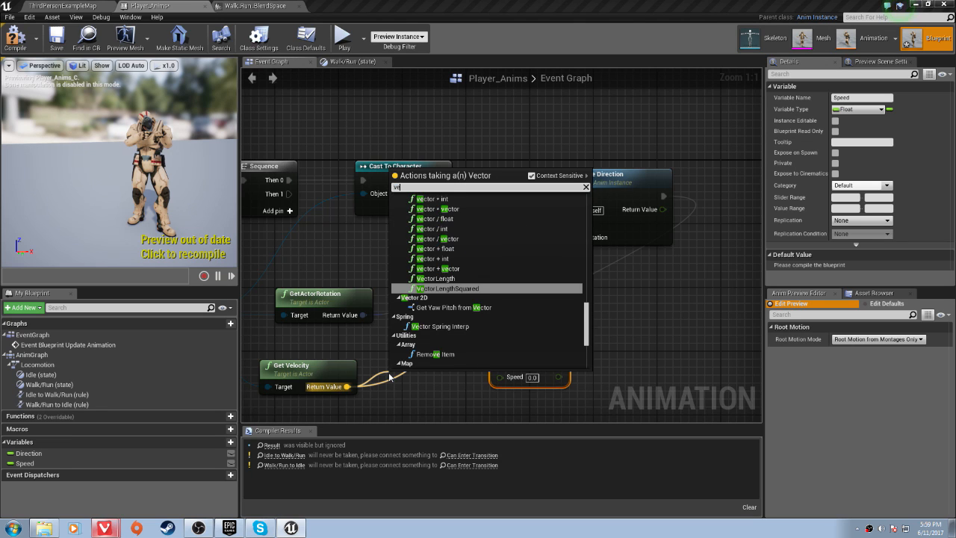
key("BackSpace")
key("BackSpace")
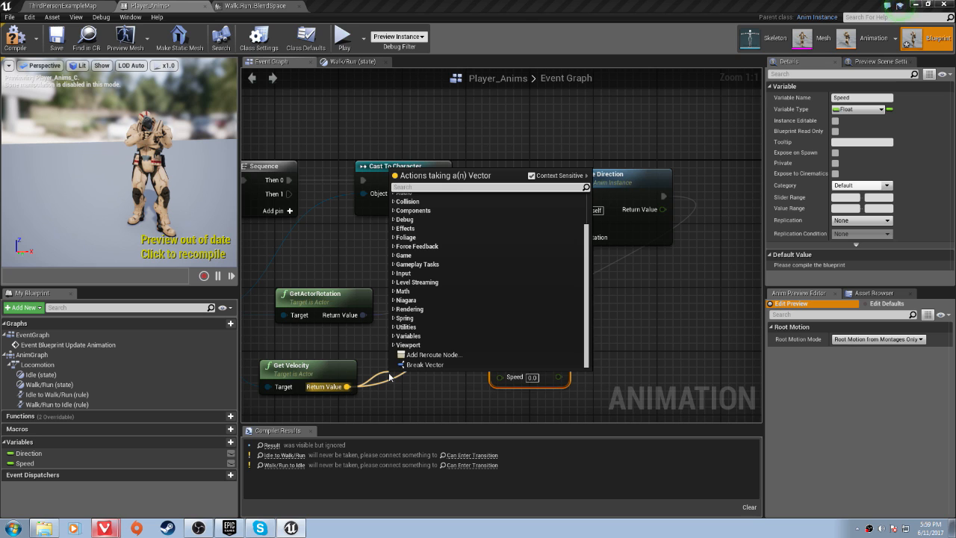
type("forw")
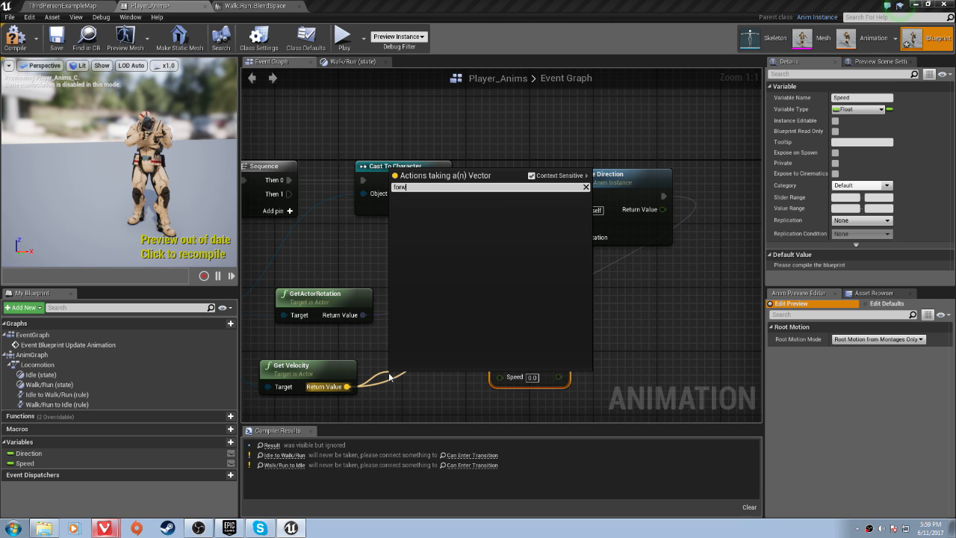
key("BackSpace")
key("BackSpace")
key("BackSpace")
key("BackSpace")
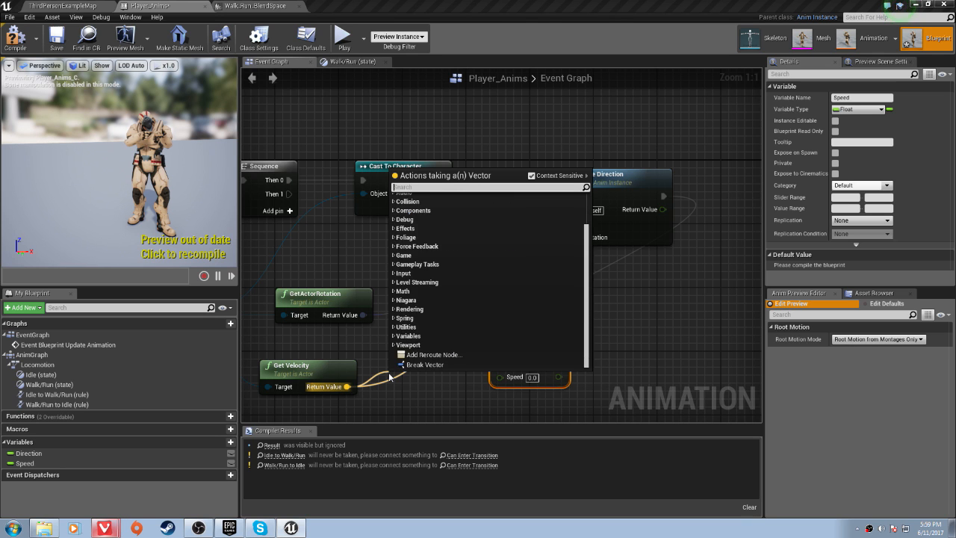
- Add a VectorLengthSquared node from Get Velocity's Return Value and connect its result to the Speed input of the Set node
type("vector")
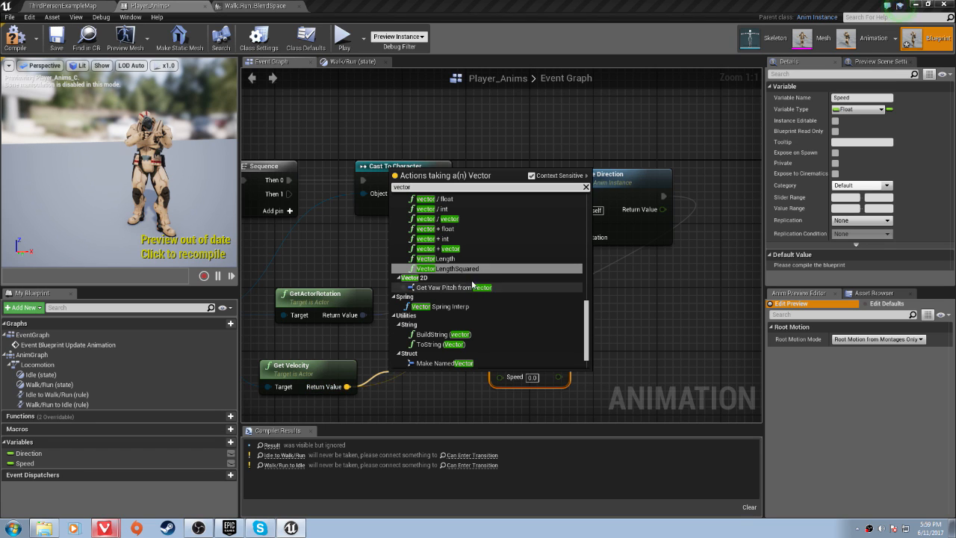
scroll(470, 287, "down", 1)
scroll(470, 287, "up", 5)
scroll(466, 299, "up", 4)
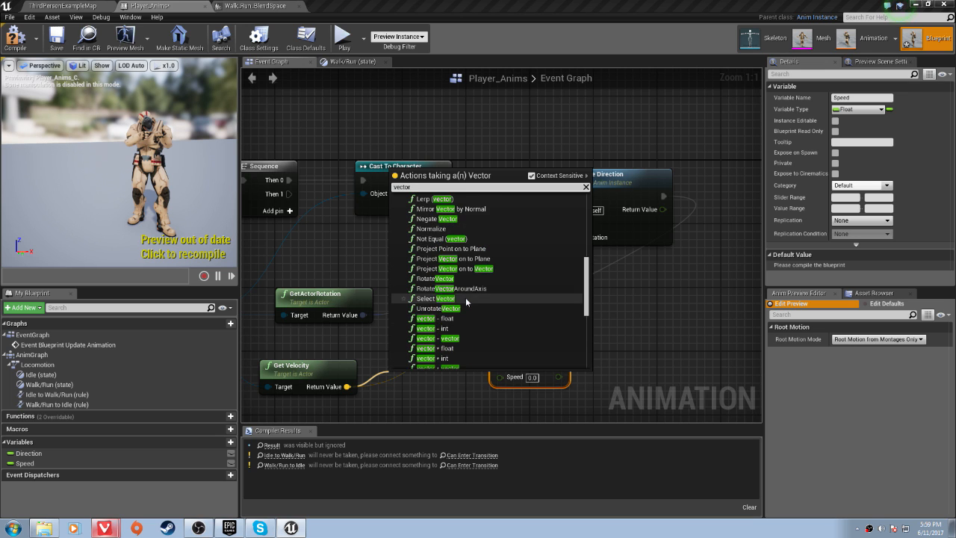
scroll(460, 314, "up", 1)
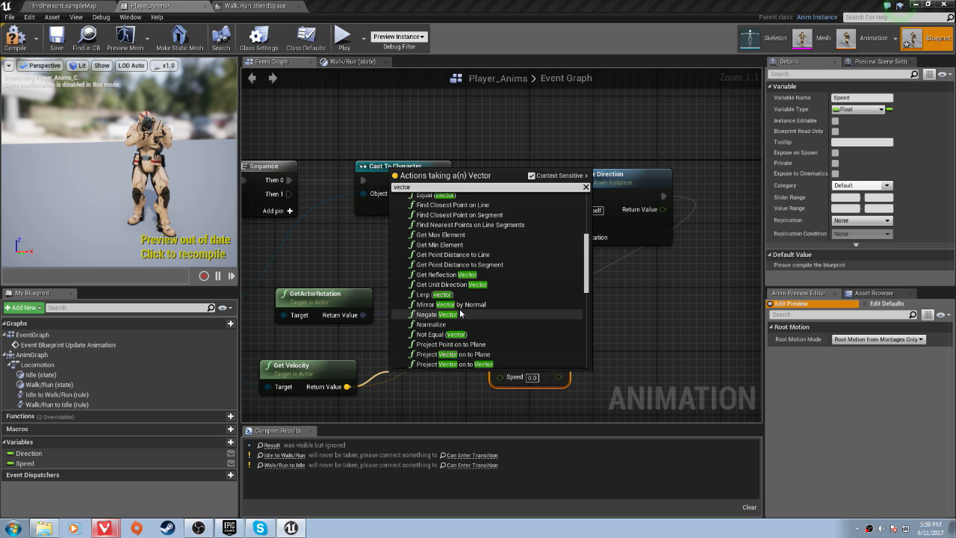
scroll(478, 310, "up", 2)
scroll(480, 313, "up", 4)
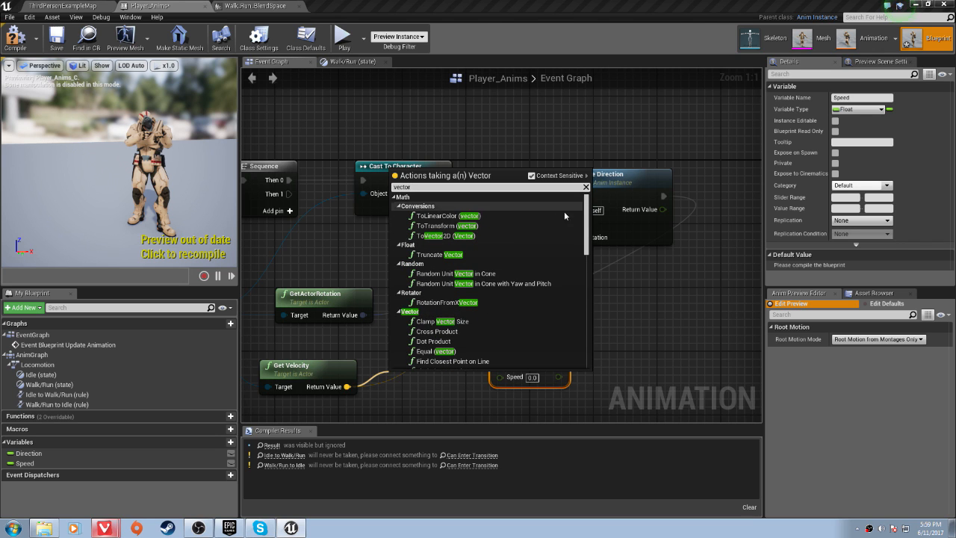
scroll(542, 252, "down", 12)
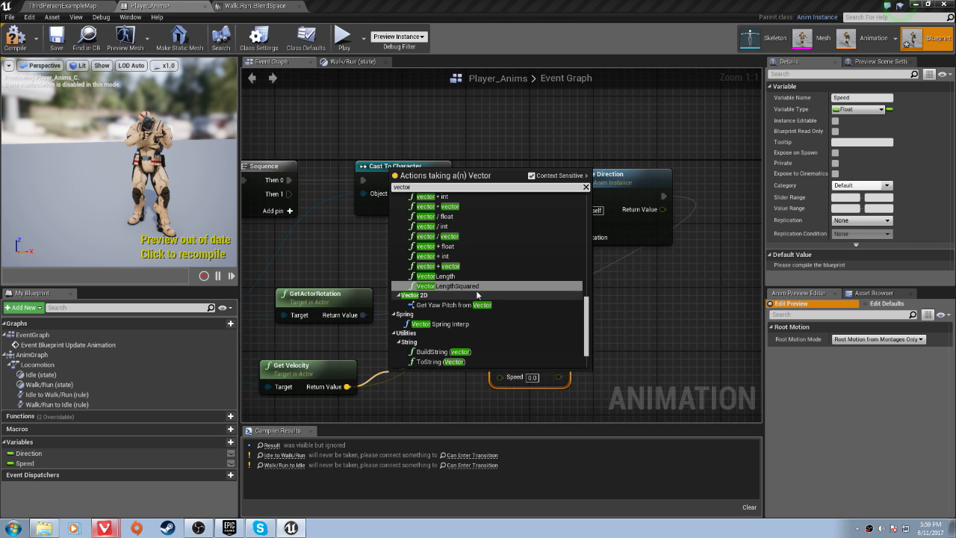
left_click(473, 288)
left_click_drag(440, 369, 500, 376)
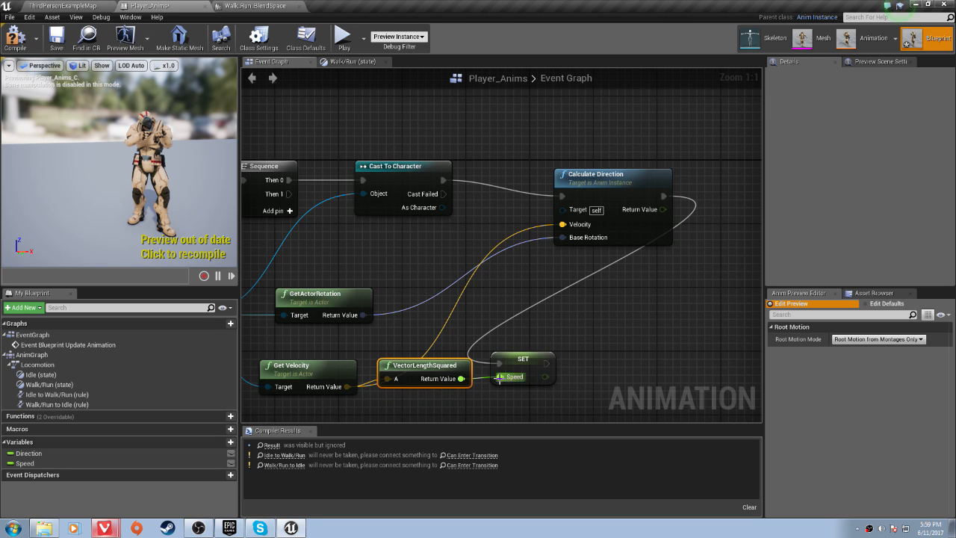
- Compile and save the Player_Anims blueprint
left_click(15, 37)
key("ctrl+s")
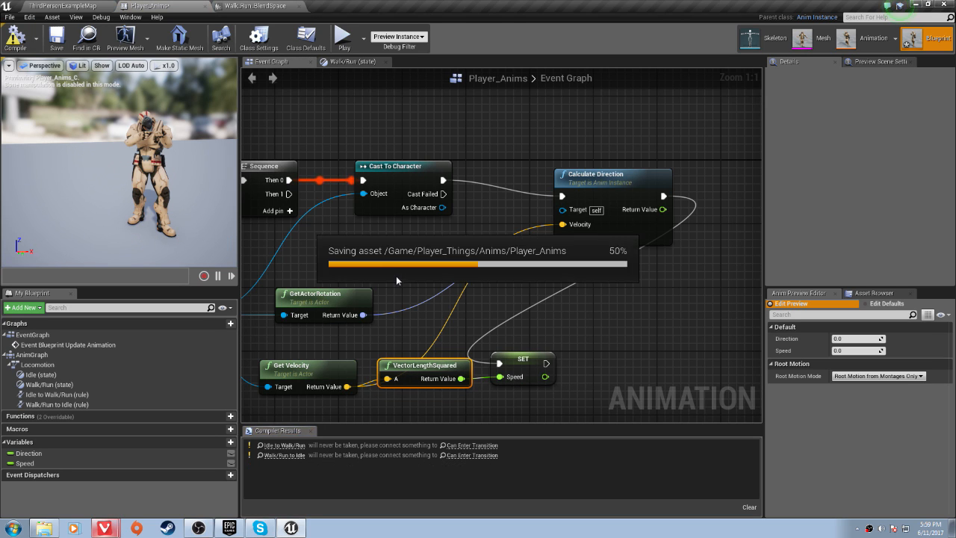
right_click_drag(541, 267, 572, 257)
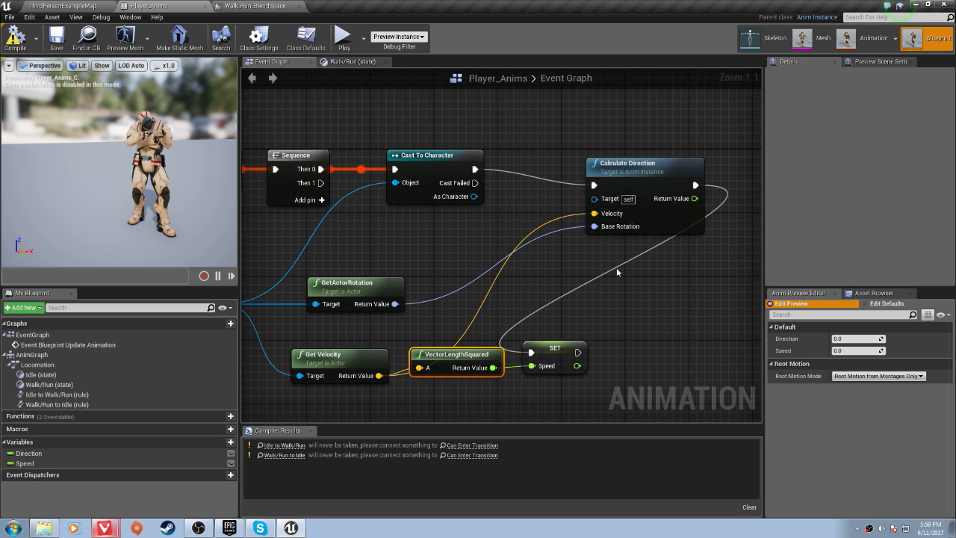
- Switch to ThirdPersonExampleMap and delete the ThirdPersonCharacter actor from the level
left_click(69, 5)
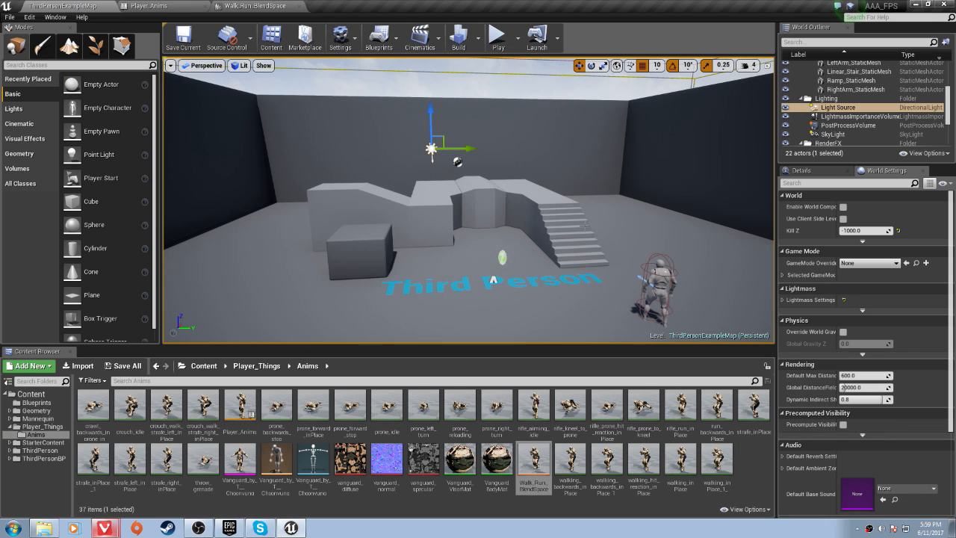
left_click(661, 287)
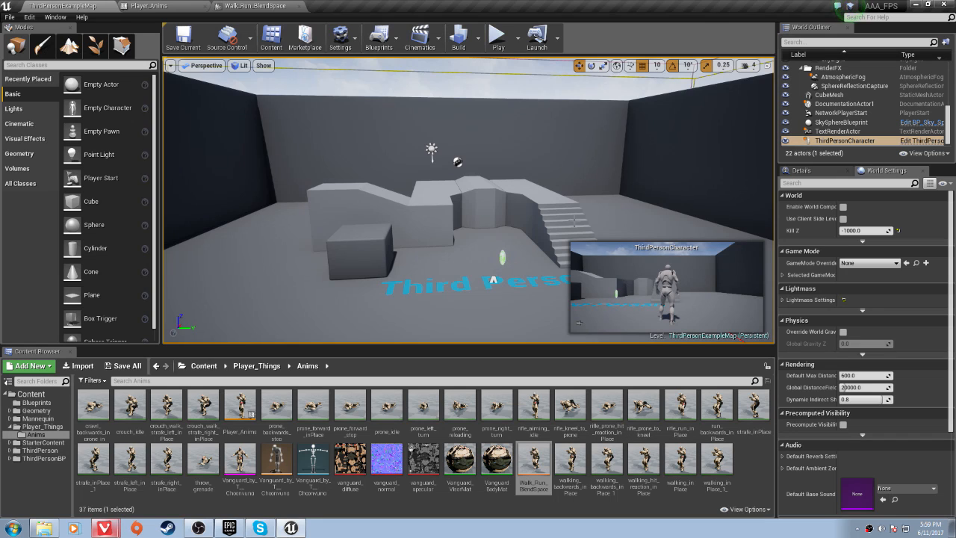
key("f")
key("h")
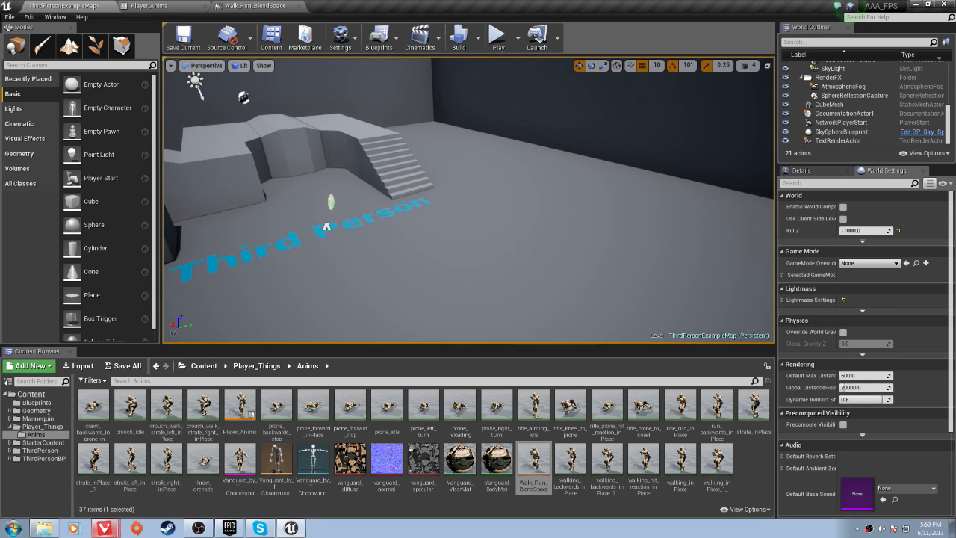
- Create a Game Mode Base blueprint class named MyGM in the Content/Blueprints folder
left_click(204, 365)
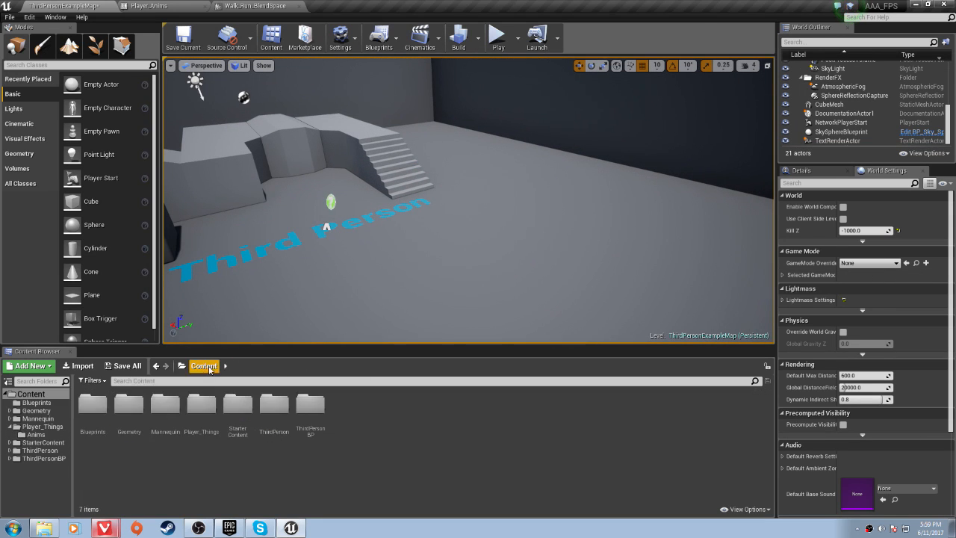
double_click(92, 407)
right_click(137, 426)
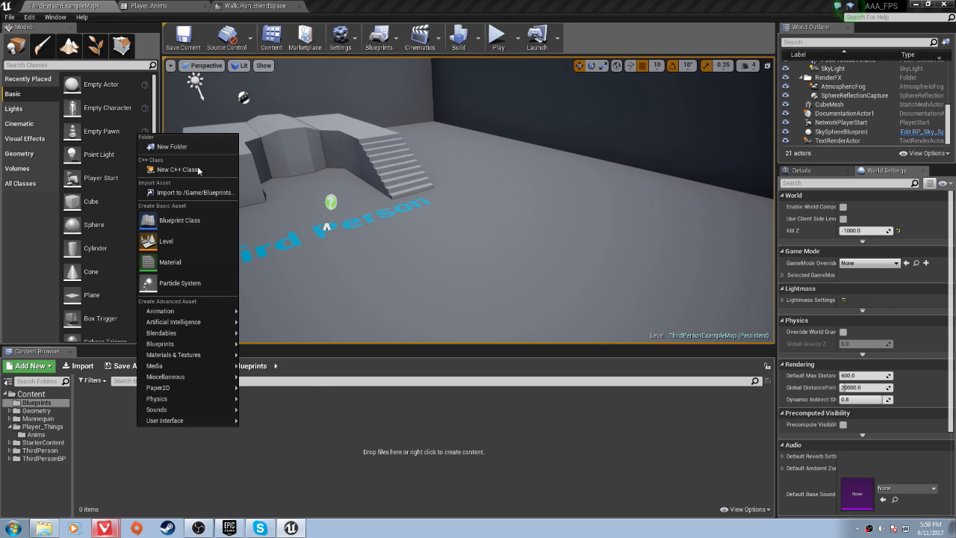
left_click(181, 219)
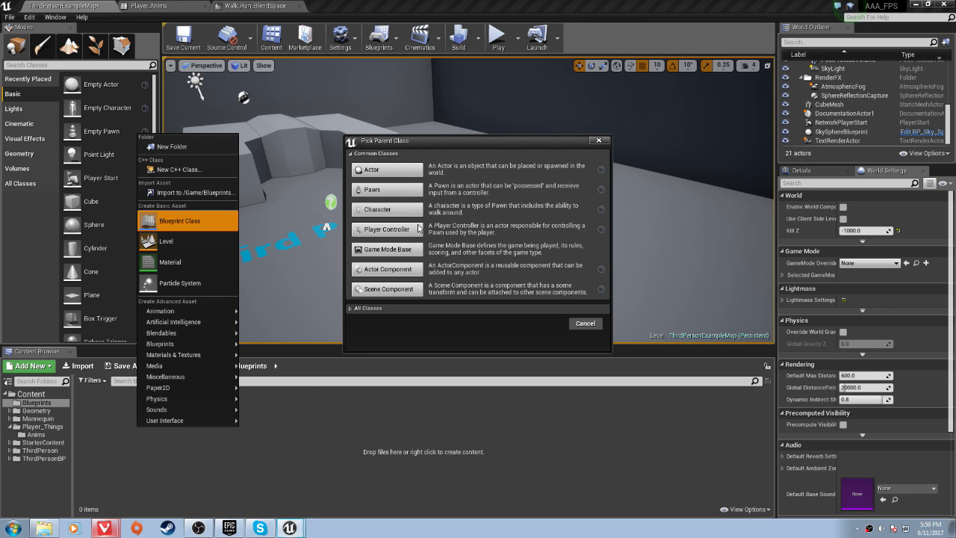
left_click(378, 251)
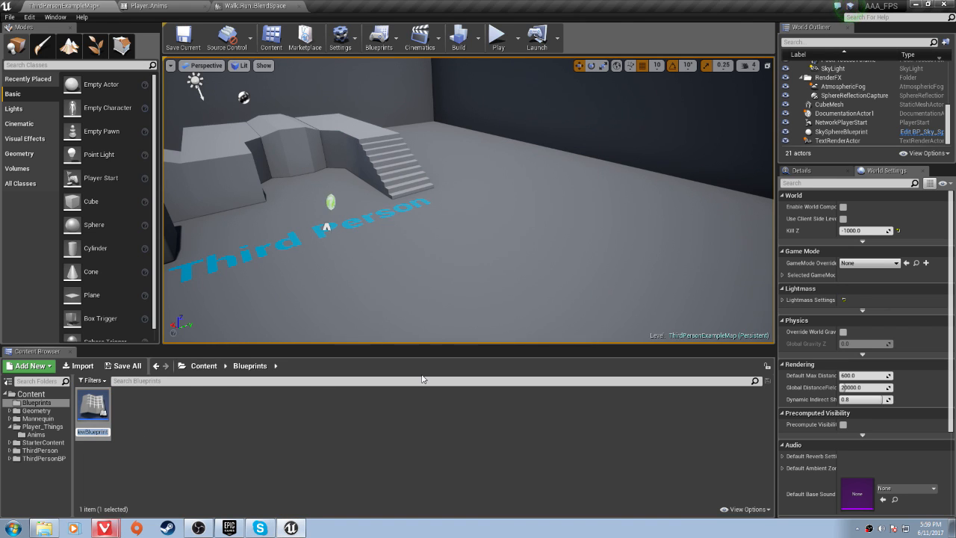
type("MyGM")
key("Return")
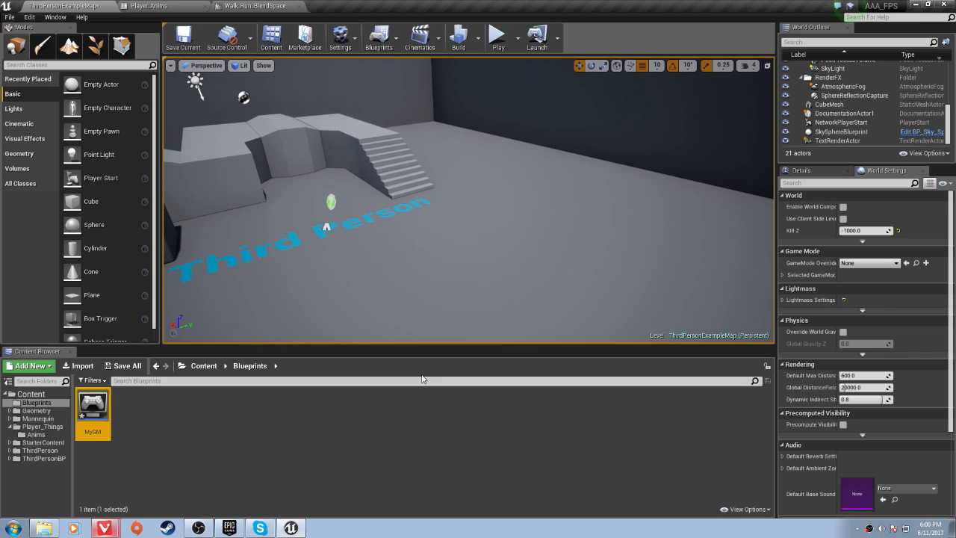
- Set the level's GameMode Override to MyGM and look through its Default Pawn Class options
left_click(871, 263)
left_click(841, 322)
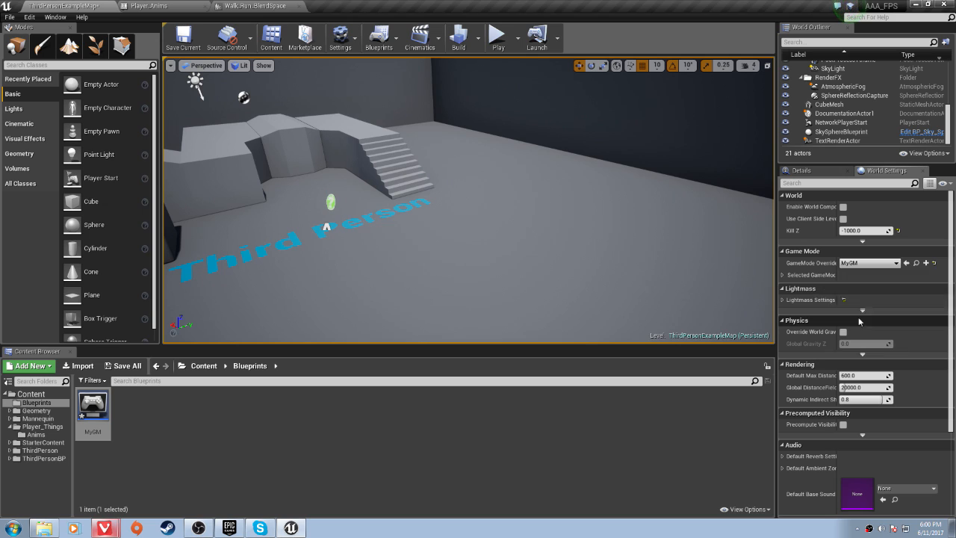
left_click(783, 275)
left_click(867, 287)
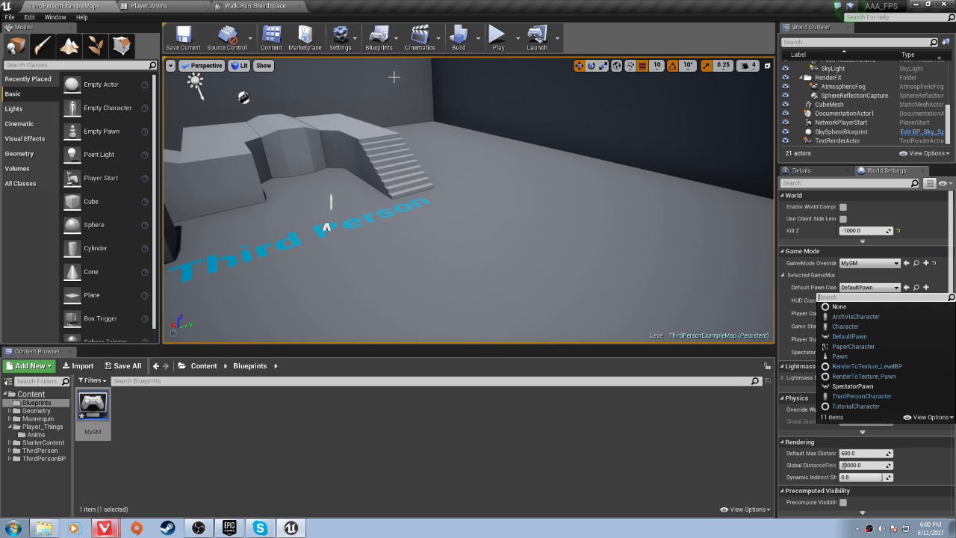
left_click_drag(308, 118, 289, 153)
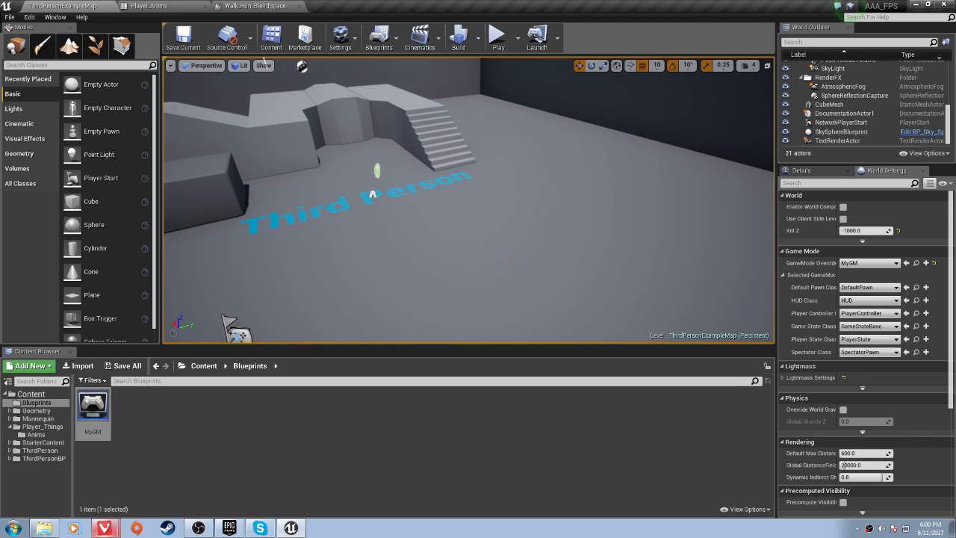
- Return to the Player_Anims blueprint and set the preview value of Direction to 10.505927
left_click(244, 5)
left_click(149, 5)
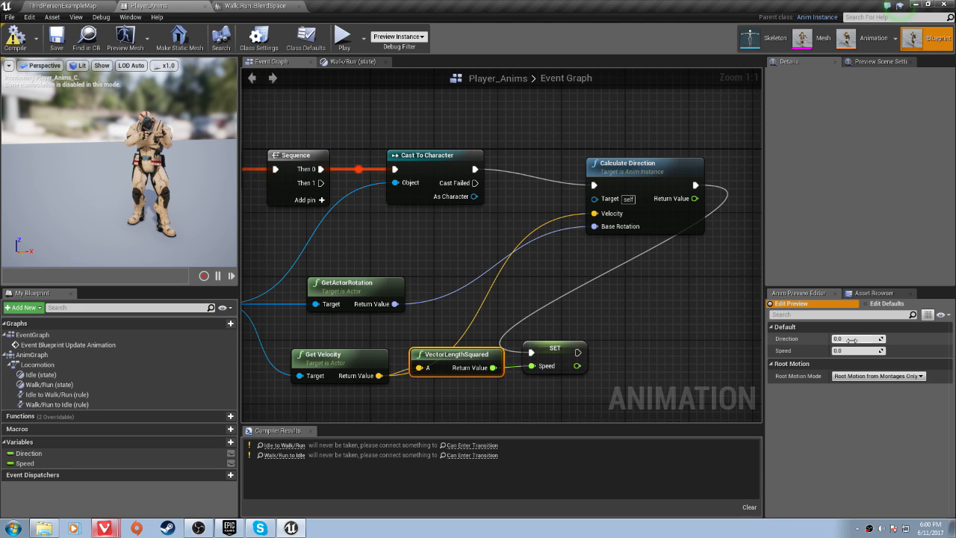
left_click_drag(851, 339, 861, 339)
- Open the Idle to Walk/Run transition rule in the Locomotion state machine
left_click(349, 64)
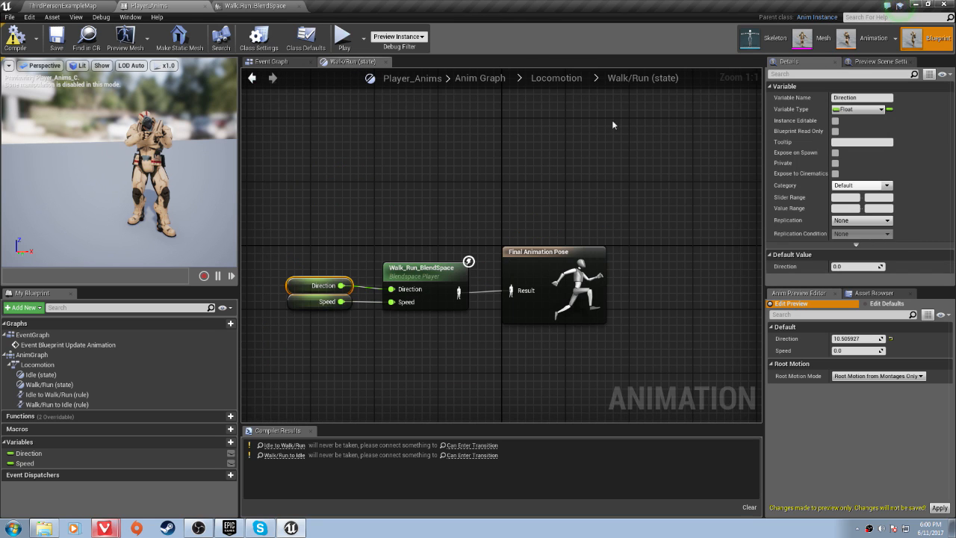
double_click(557, 6)
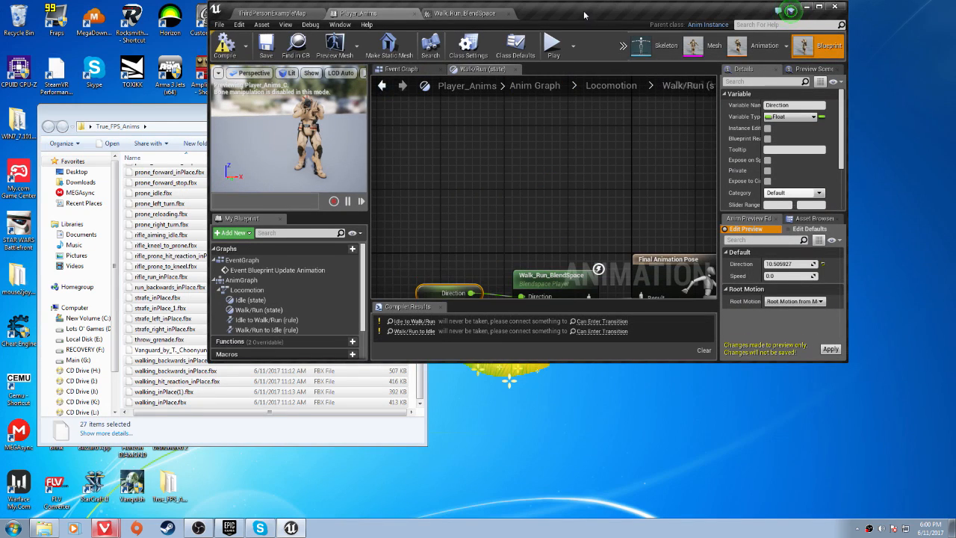
double_click(585, 14)
left_click(557, 78)
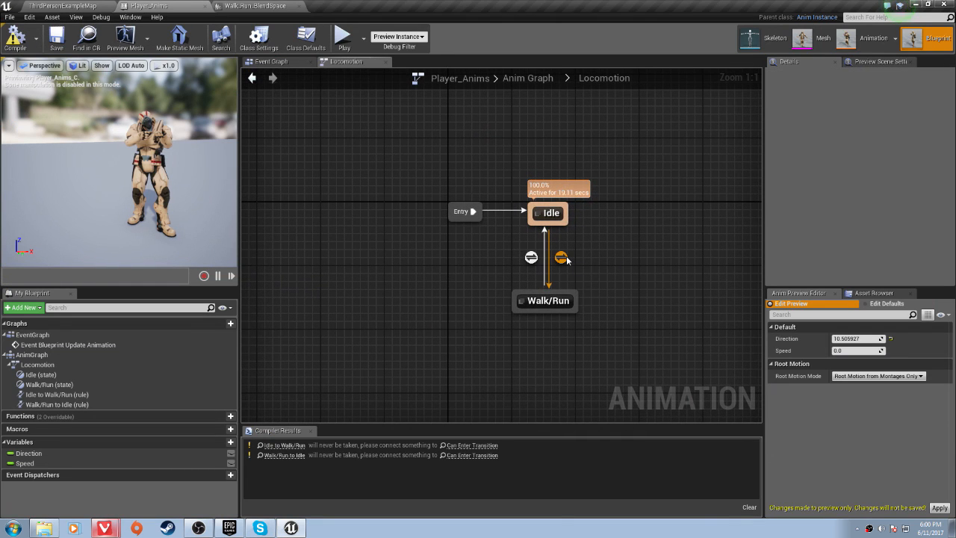
double_click(561, 257)
- Add a float >= float comparison that feeds the Result node's Can Enter Transition input
left_click_drag(520, 268, 410, 268)
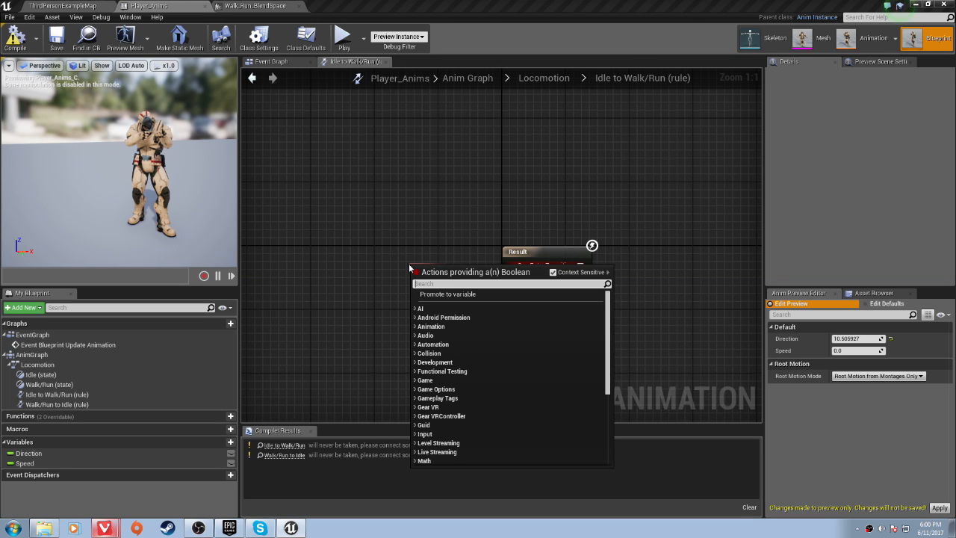
type(">")
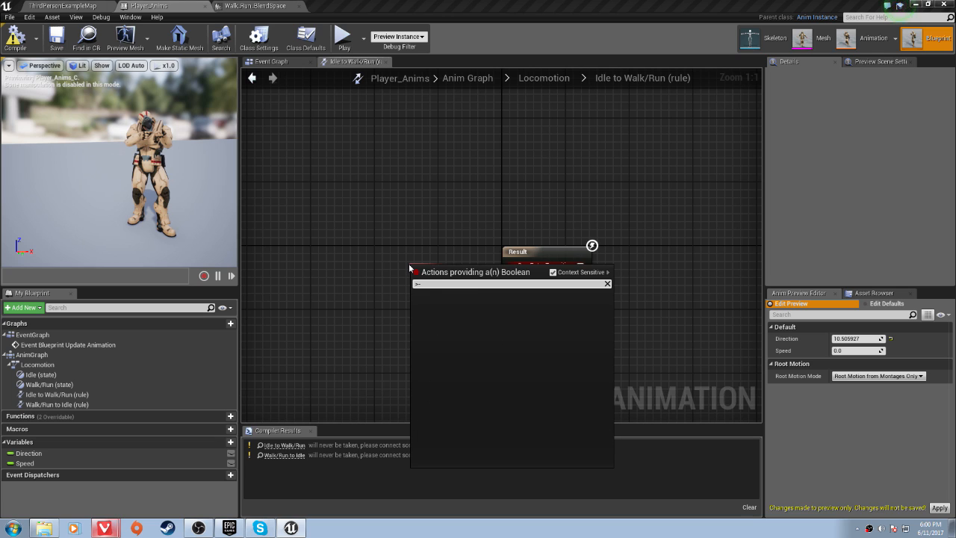
type("=")
key("Up")
key("Up")
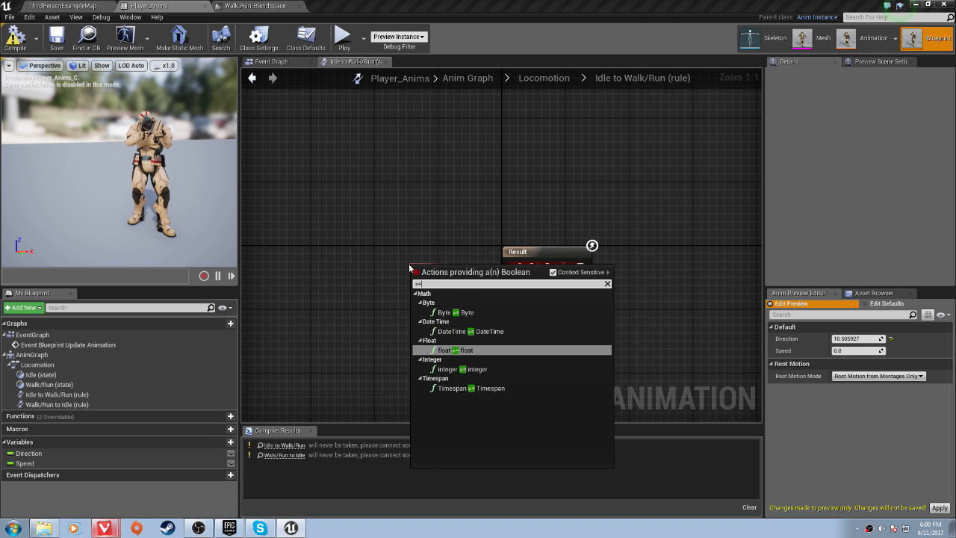
key("Return")
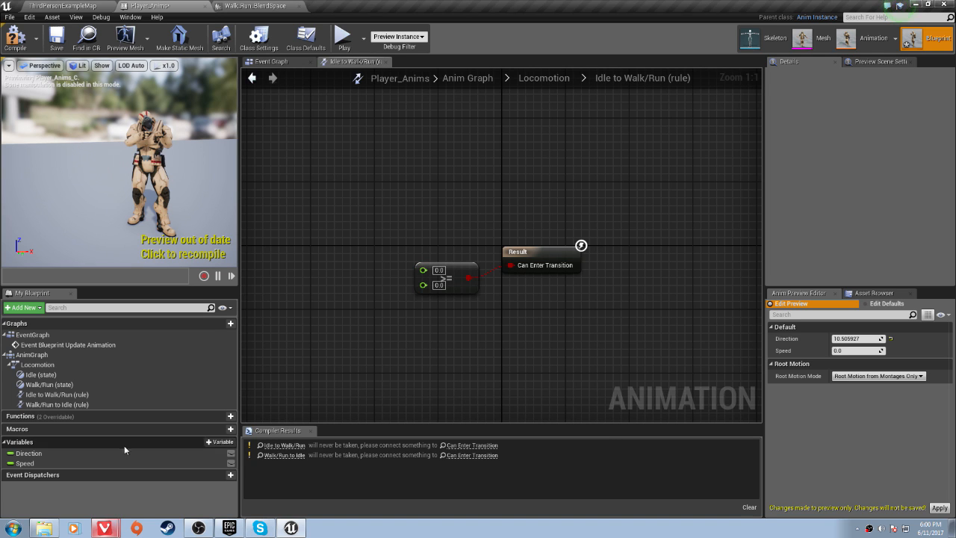
- Add a Speed variable getter, connect it to the first input of the >= comparison and align it beside that node
left_click(123, 464)
left_click_drag(421, 273, 422, 272)
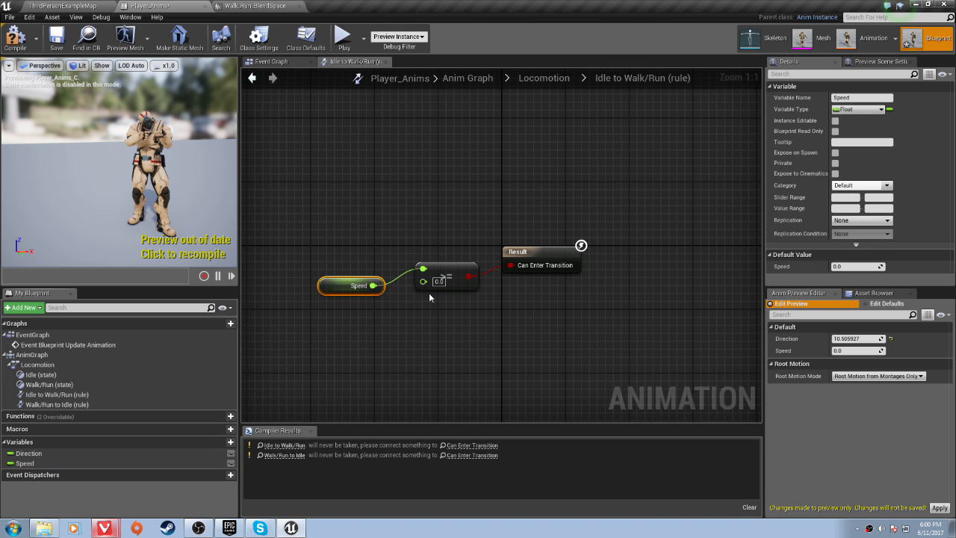
left_click_drag(333, 283, 333, 260)
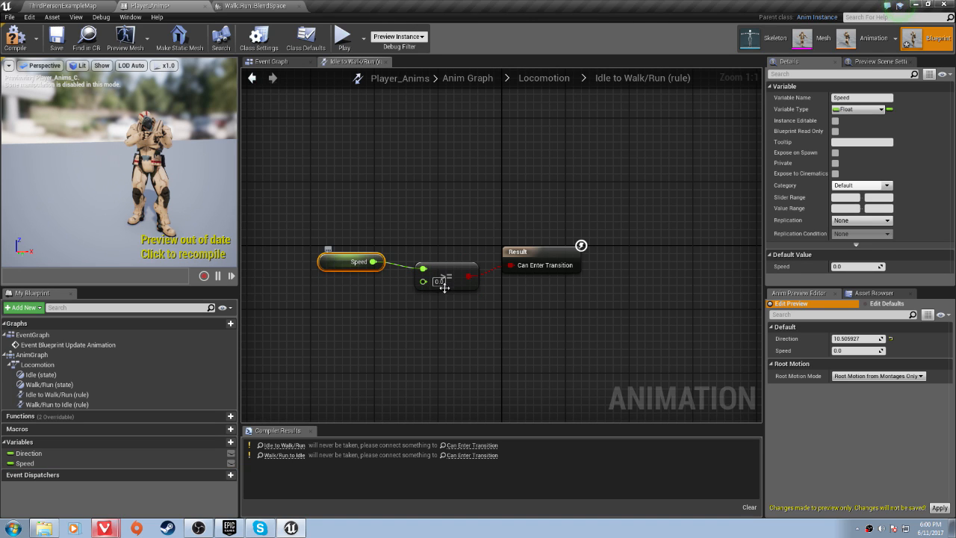
- Set the second value of the >= comparison to 10 and compile the blueprint
left_click(440, 281)
type("10")
left_click(15, 37)
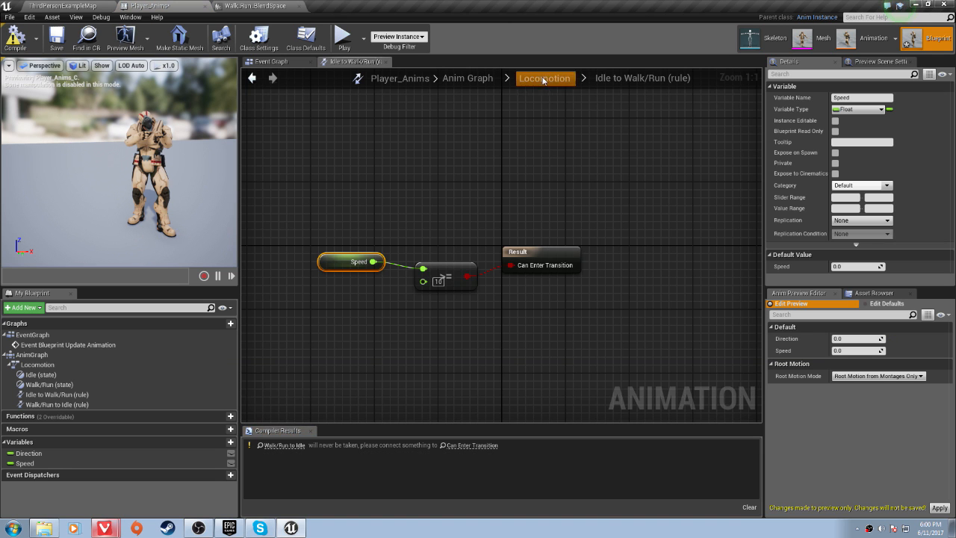
- In the Walk/Run to Idle transition rule of Locomotion, add a float <= float comparison feeding the Result node's Can Enter Transition input
left_click(544, 78)
left_click(531, 258)
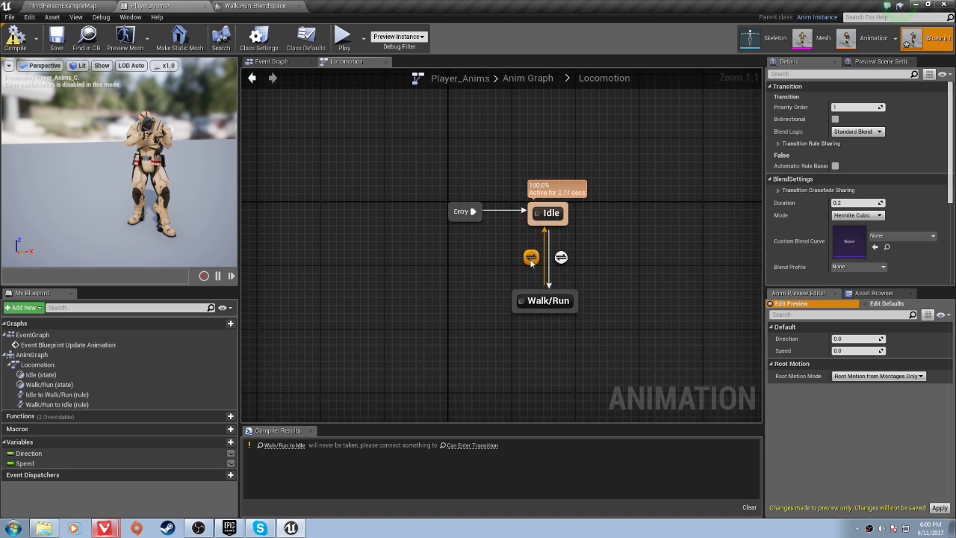
double_click(531, 258)
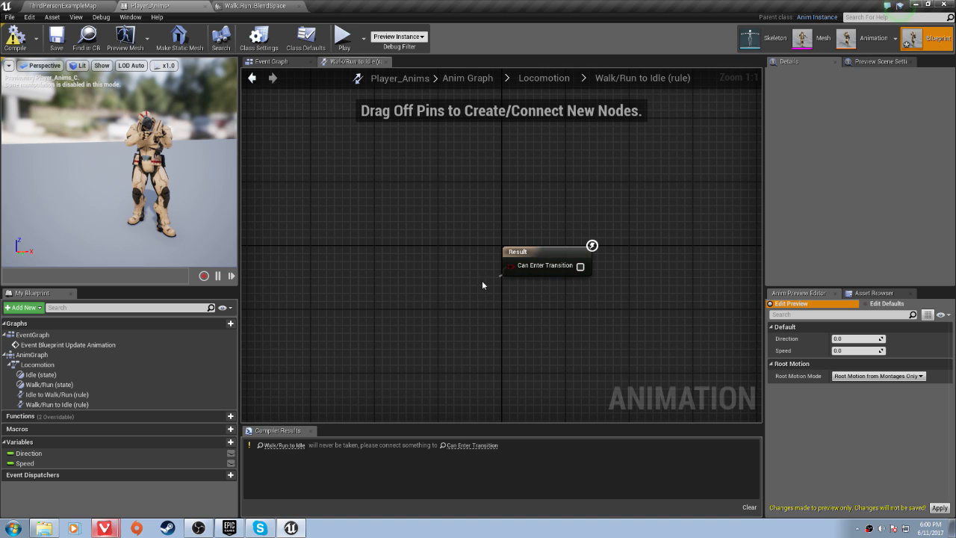
left_click_drag(482, 285, 443, 285)
type("<=")
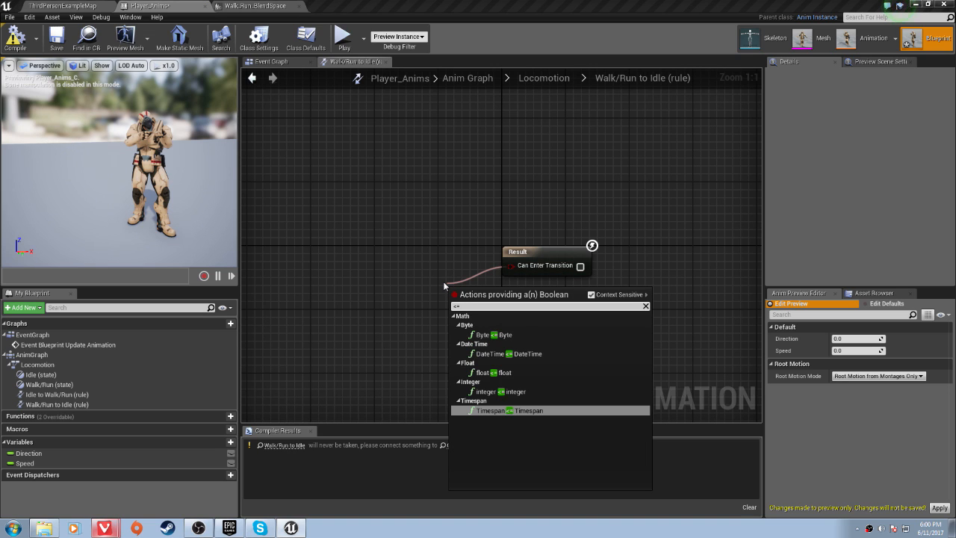
key("Up")
key("Up")
key("Up")
key("Up")
key("Return")
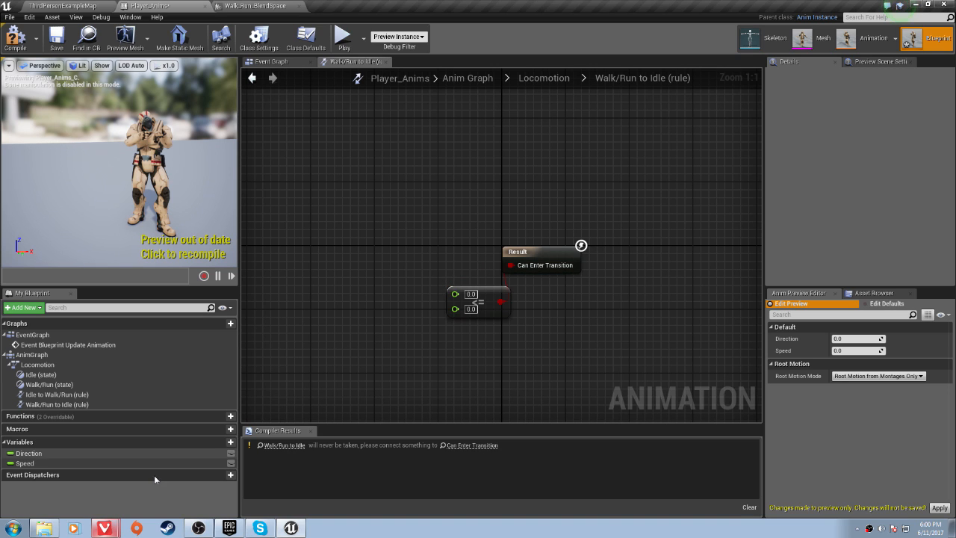
- Connect a Speed getter to the first input of the <= comparison, set its second value to 10, and compile and save
left_click(74, 463)
left_click_drag(414, 309, 455, 293)
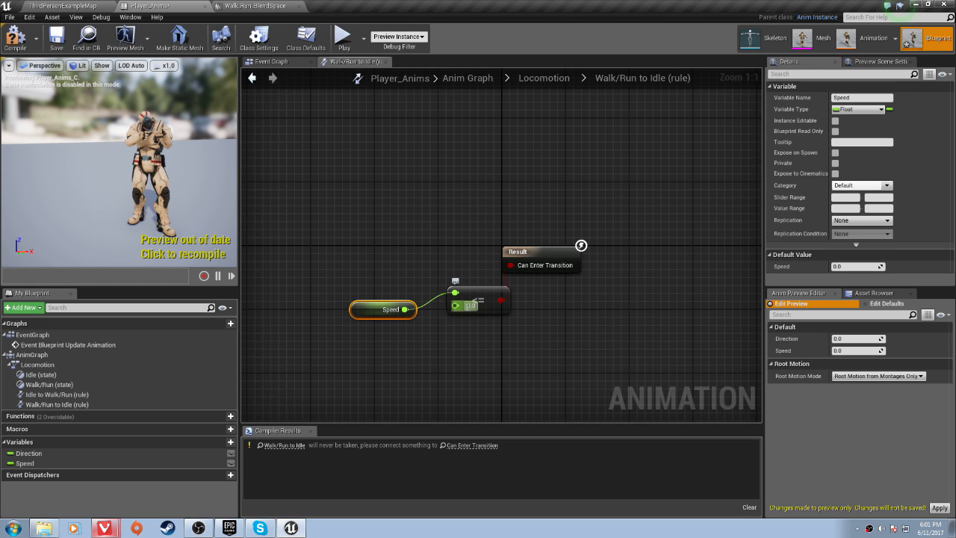
type("10")
key("Return")
left_click(16, 39)
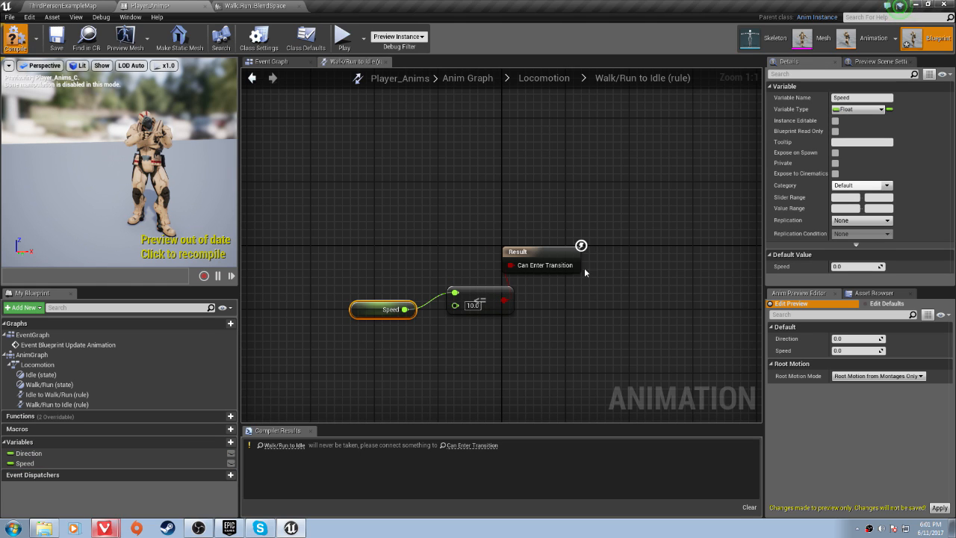
key("ctrl+s")
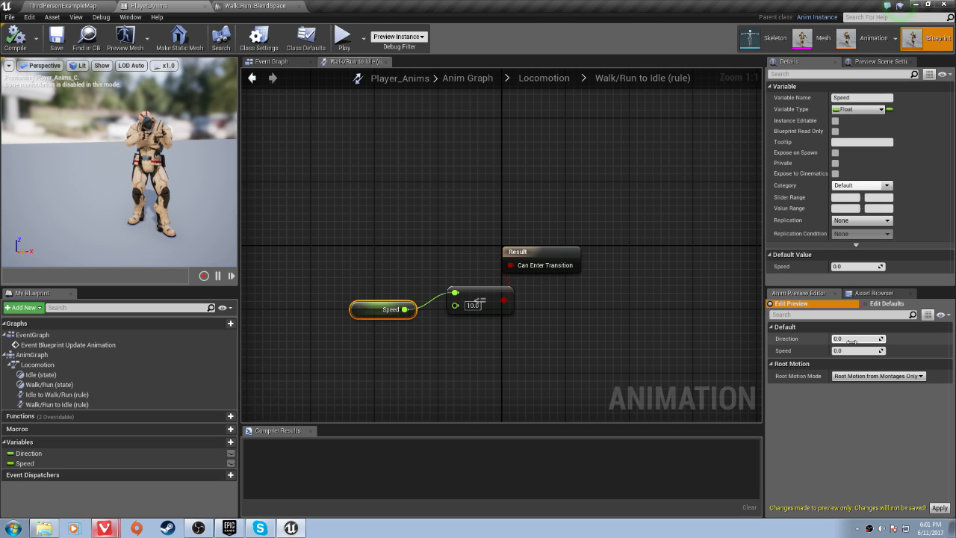
- Test the animation preview with Speed at 617.004883 while varying the Direction value
mouse_move(852, 338)
left_mouse_down()
mouse_move(848, 350)
mouse_move(863, 351)
mouse_move(864, 338)
left_mouse_up()
left_click(857, 339)
type("08167")
left_click(852, 411)
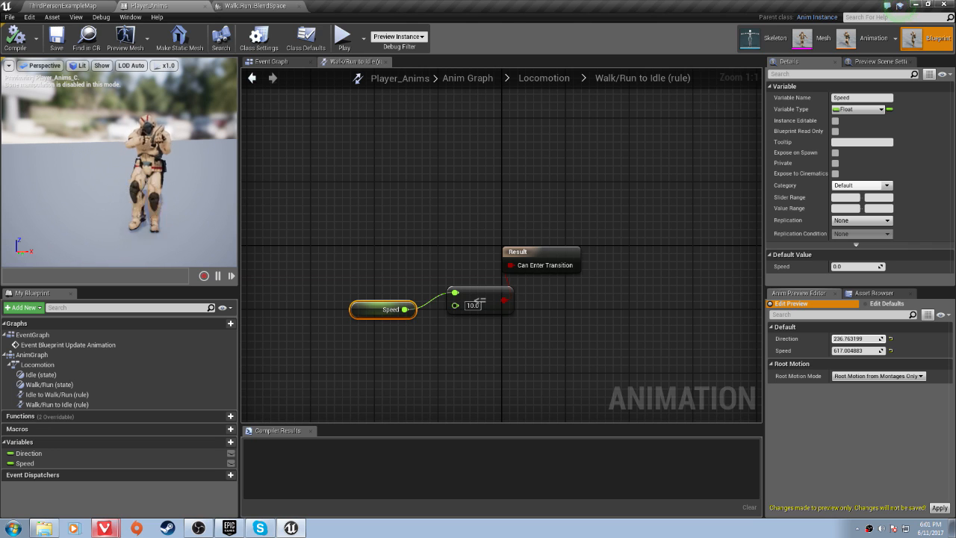
left_click_drag(861, 339, 841, 339)
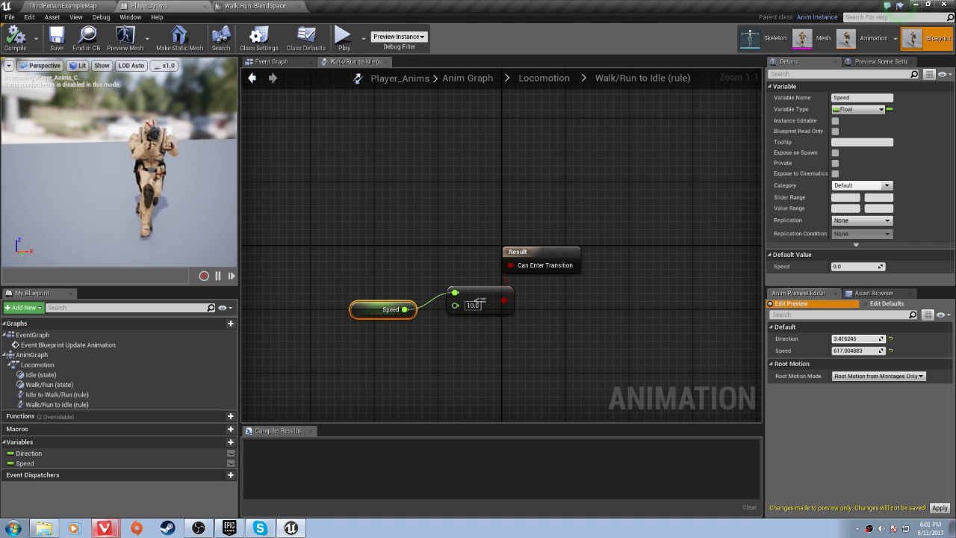
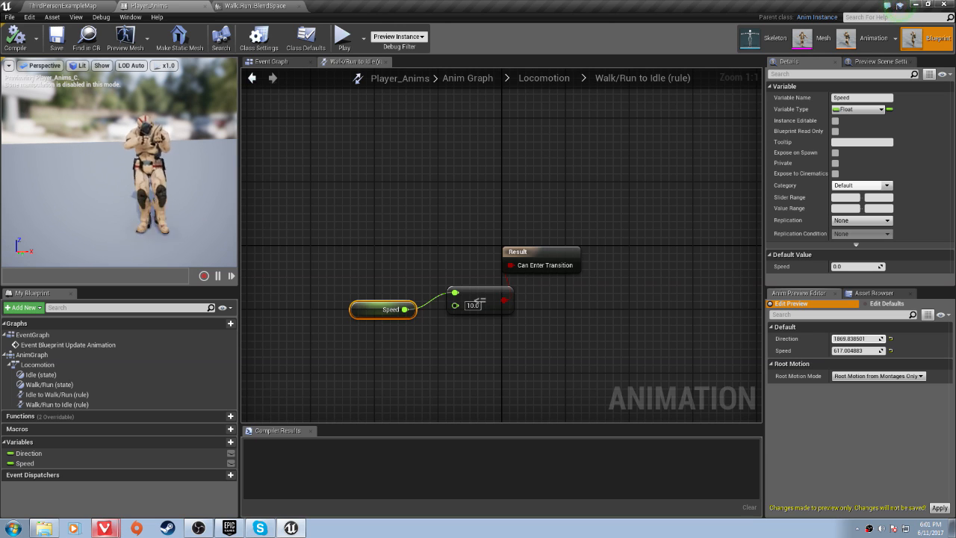
- Reset the preview values of Direction and Speed to 0
left_click(860, 340)
type("0")
left_click(855, 351)
type("0")
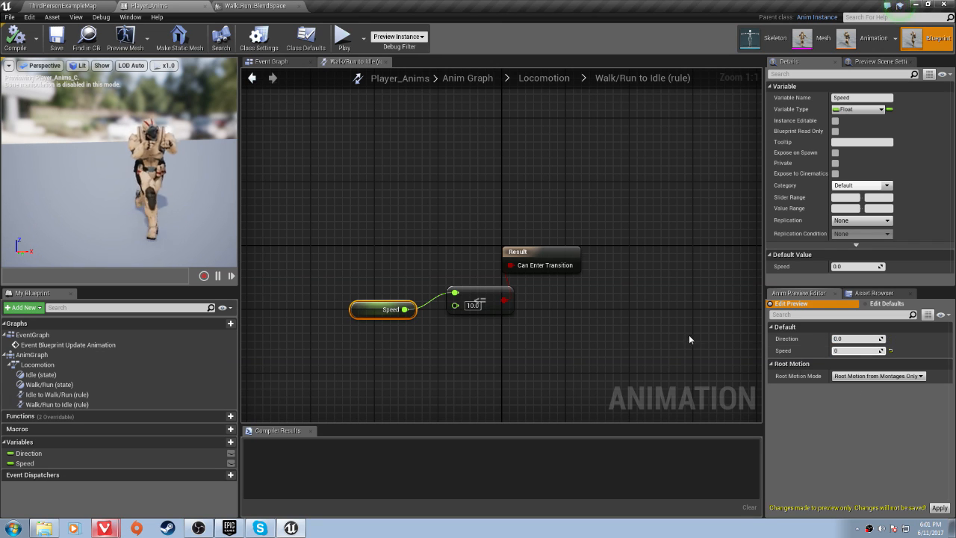
- Review the Event Graph nodes that calculate direction and speed, and compare them with the Walk_Run_BlendSpace axis settings
left_click(276, 62)
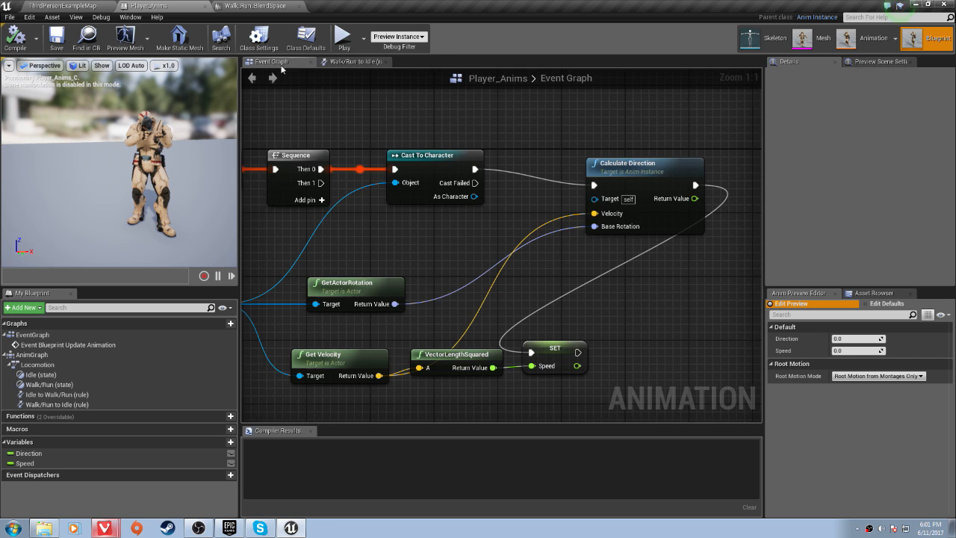
scroll(403, 209, "down", 1)
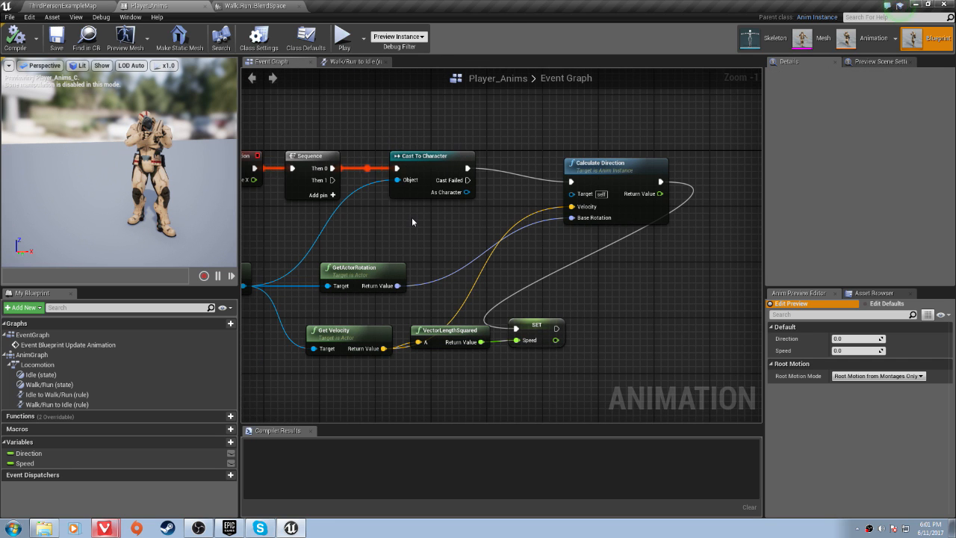
right_click_drag(412, 222, 471, 223)
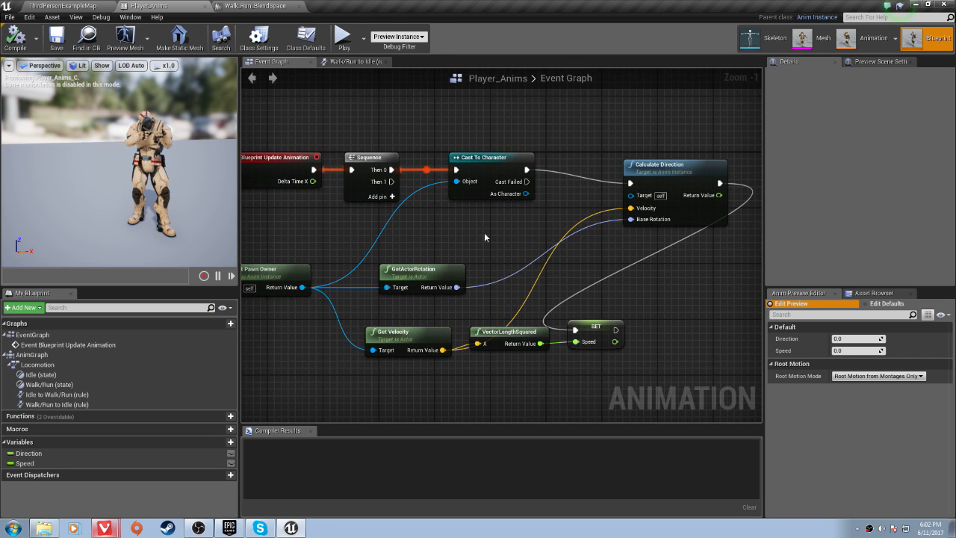
right_click_drag(255, 149, 327, 150)
left_click_drag(277, 105, 731, 381)
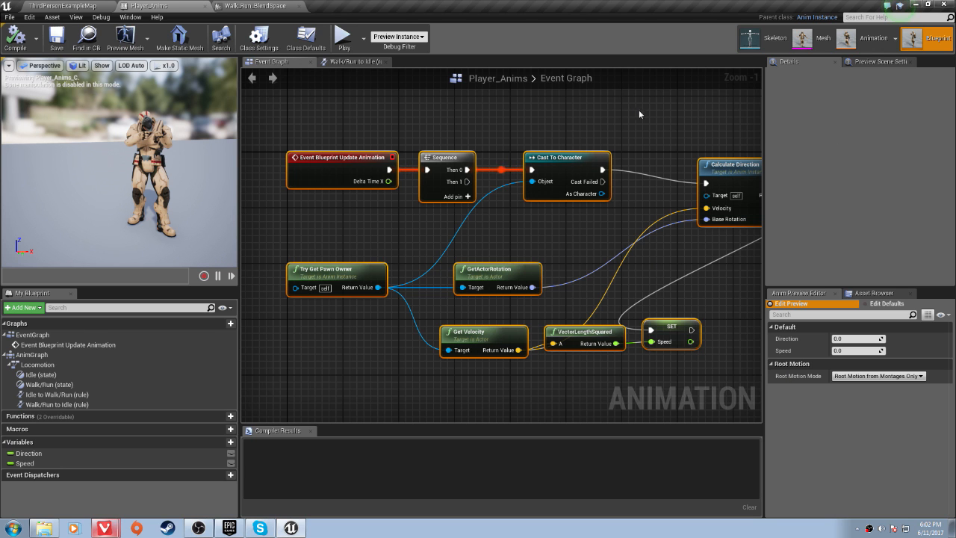
left_click(287, 5)
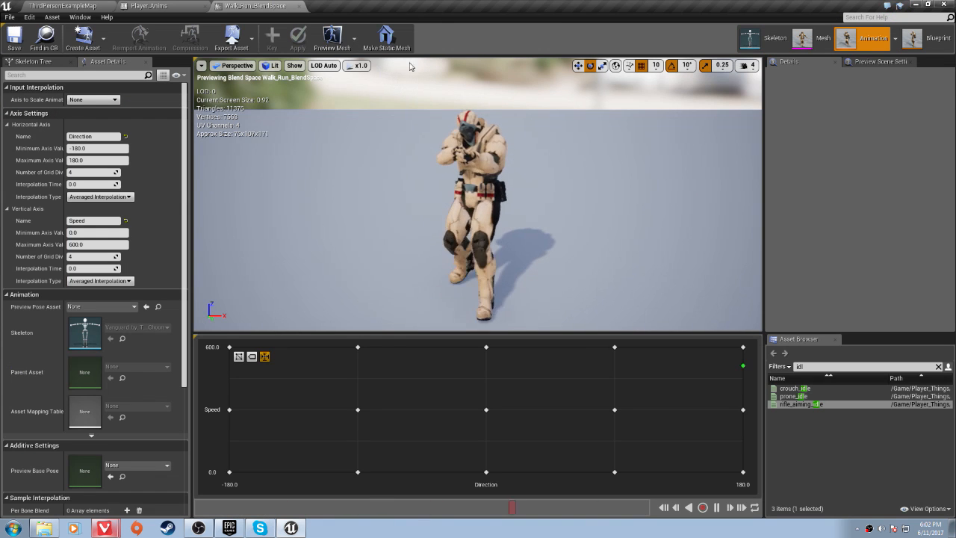
left_click(197, 5)
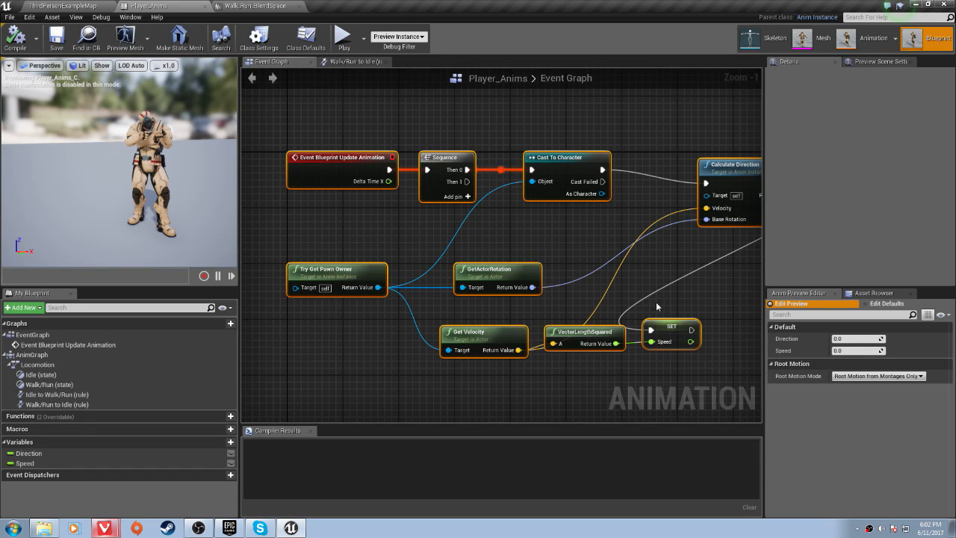
right_click_drag(571, 224, 503, 236)
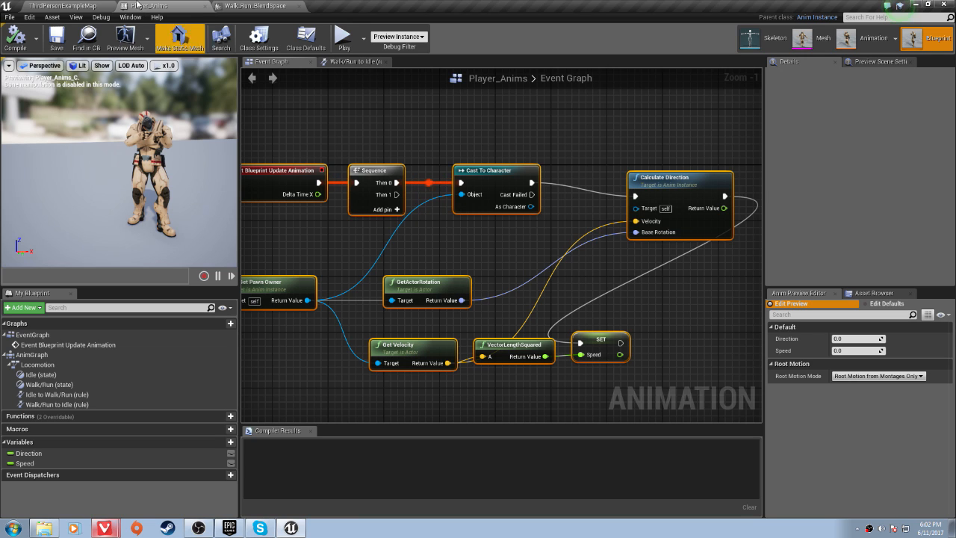
- Create a Blueprint class based on Character in the Player_Things folder, name it Player and open it
left_click(87, 6)
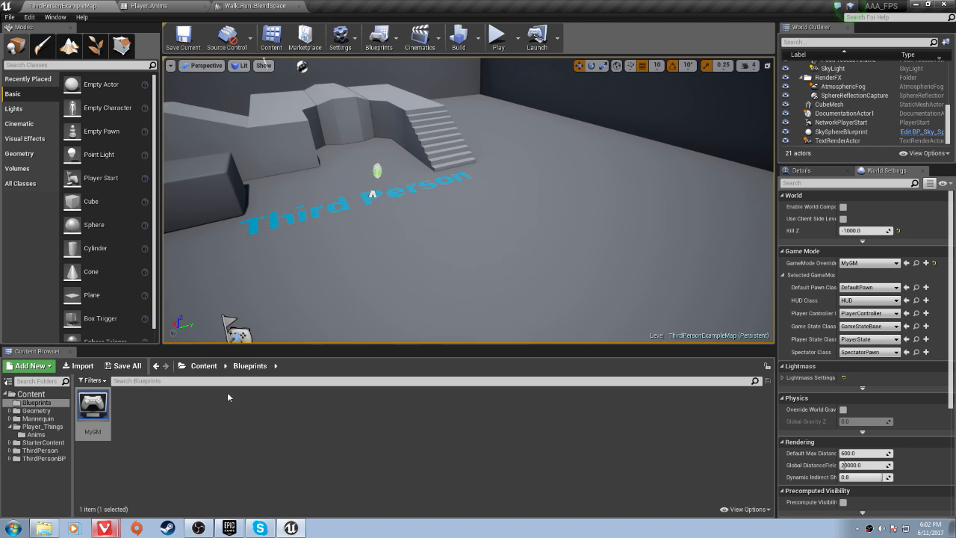
left_click(198, 366)
double_click(238, 407)
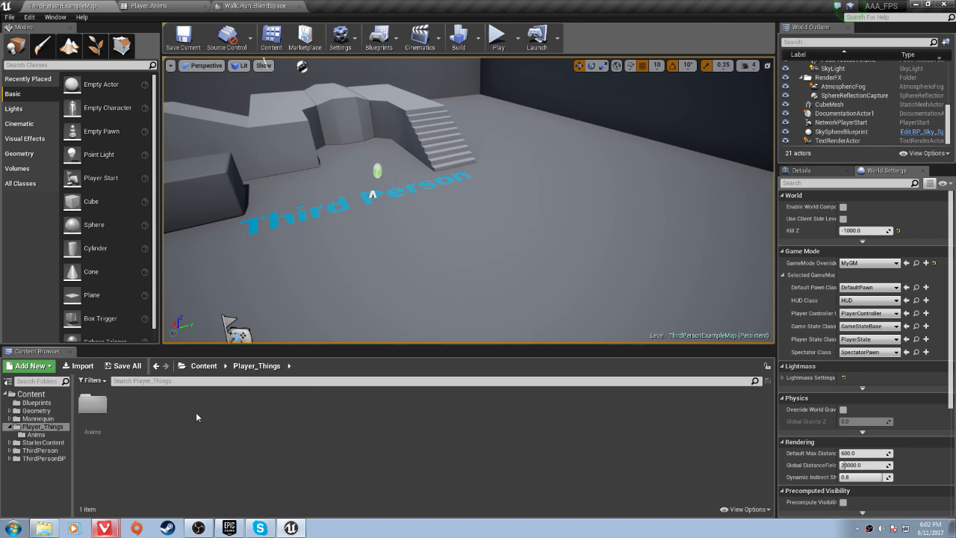
right_click(203, 458)
left_click(228, 241)
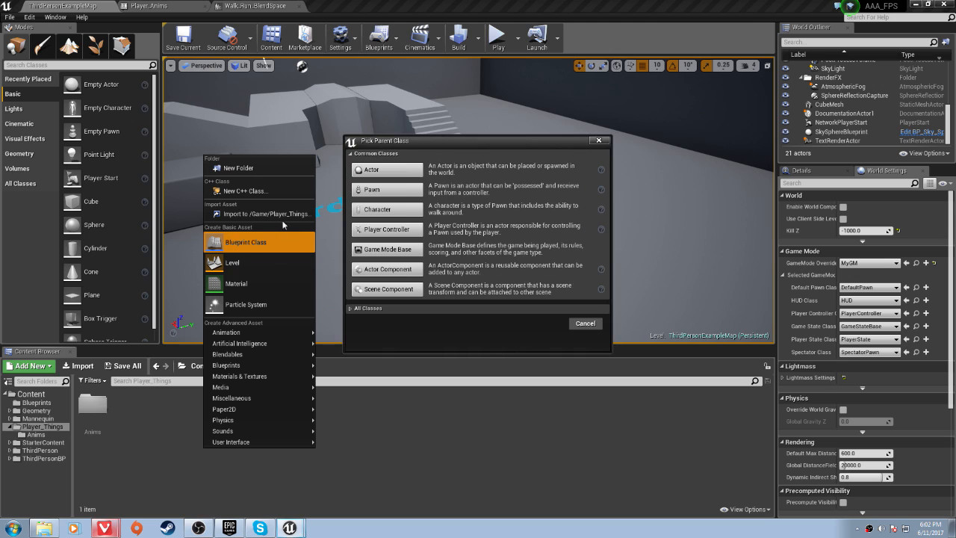
left_click(386, 210)
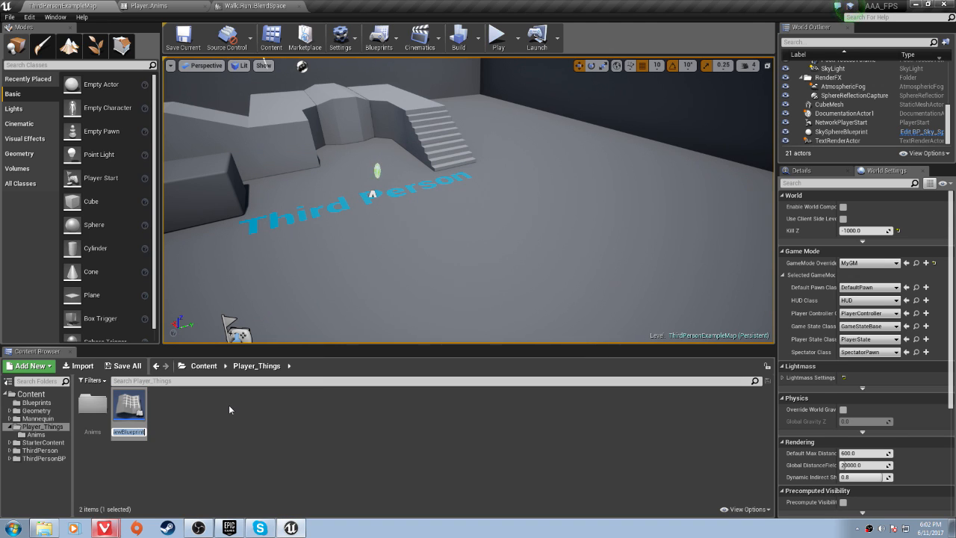
type("Player")
key("Return")
key("Return")
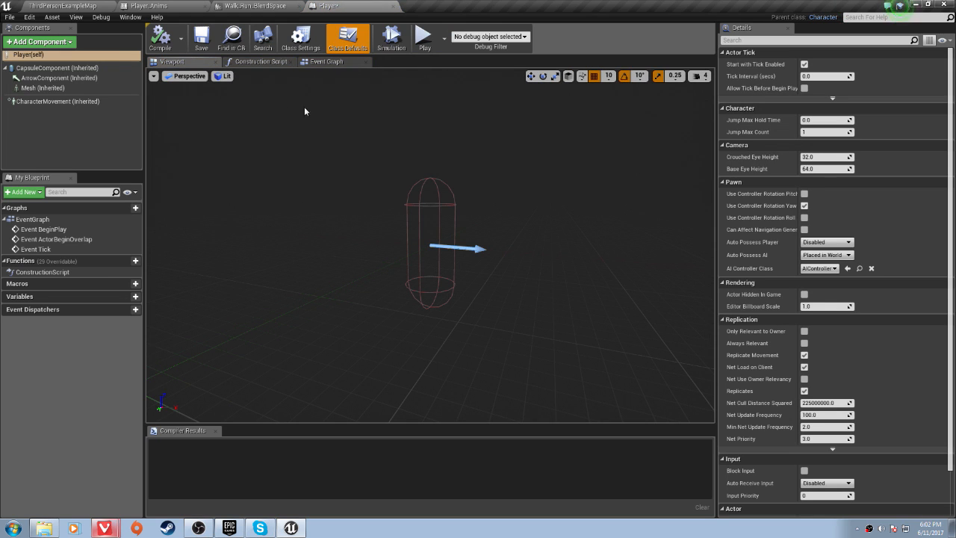
- Assign the Vanguard skeletal mesh to the Player's inherited Mesh component
left_click(42, 88)
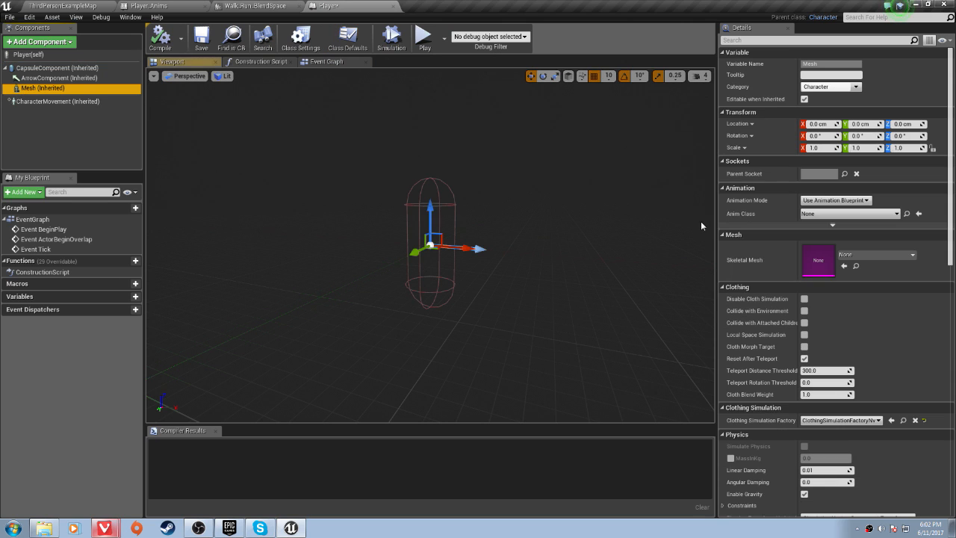
left_click(875, 255)
left_click(860, 348)
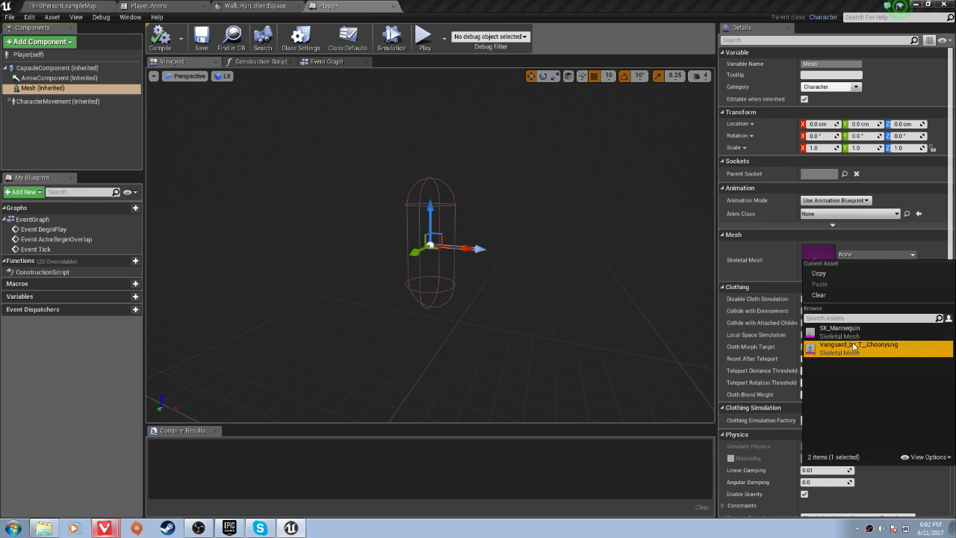
- Rotate the mesh about -90° around Z to face the arrow and lower it to Z -80 cm
key("e")
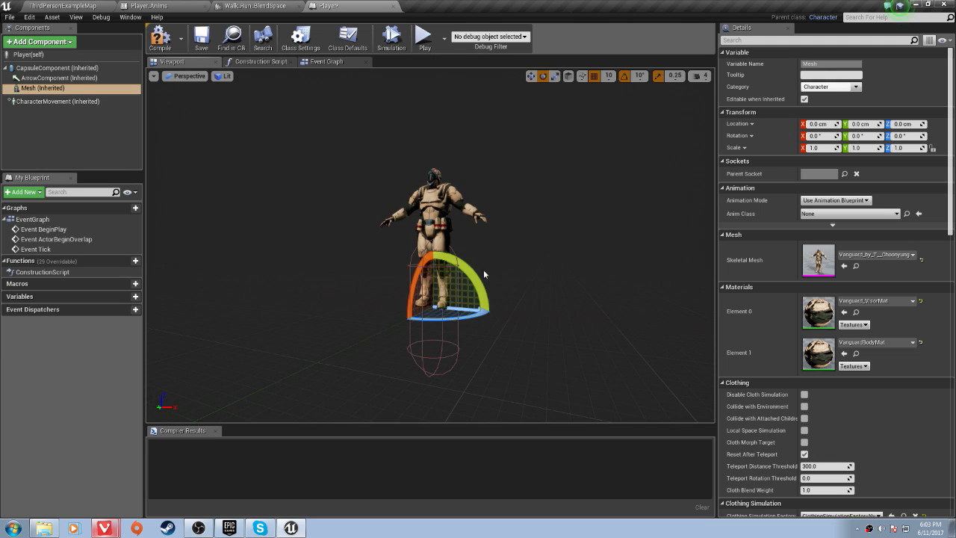
left_click_drag(467, 315, 440, 338)
key("w")
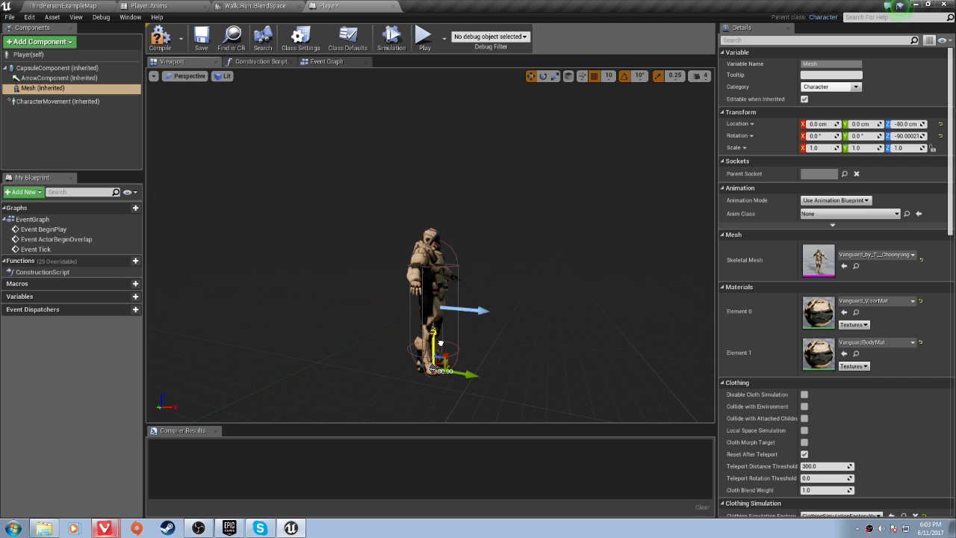
- Align the mesh's feet with the capsule's base at about Z -85.7 cm, with position grid snapping turned off
right_click_drag(442, 340, 598, 276)
key("w")
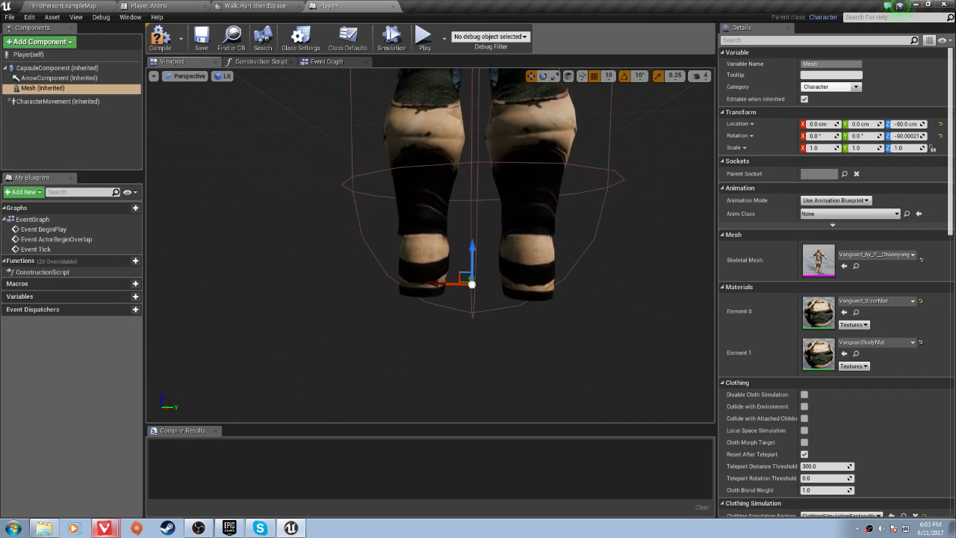
right_click_drag(466, 266, 466, 298)
left_click_drag(452, 233, 455, 257)
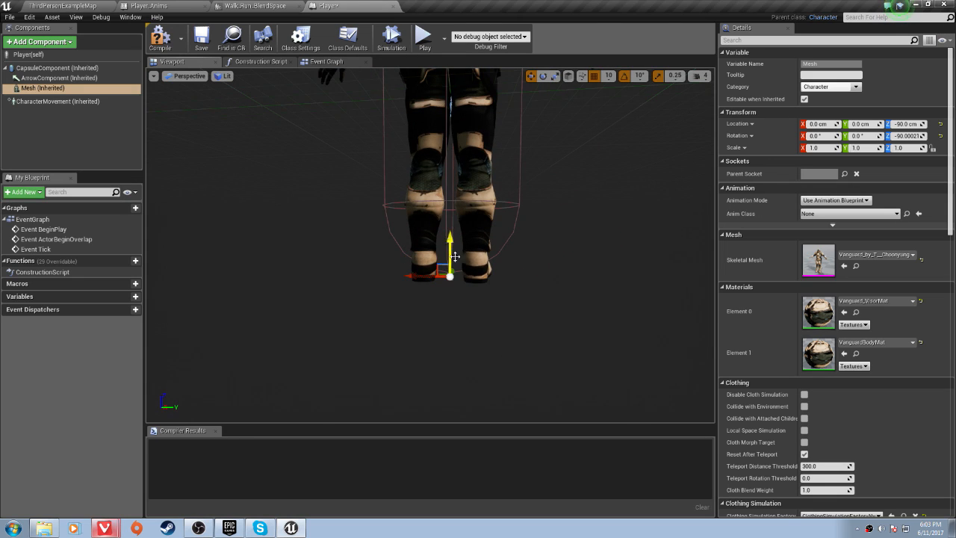
mouse_move(455, 257)
right_mouse_down()
mouse_move(478, 256)
mouse_move(462, 251)
right_mouse_up()
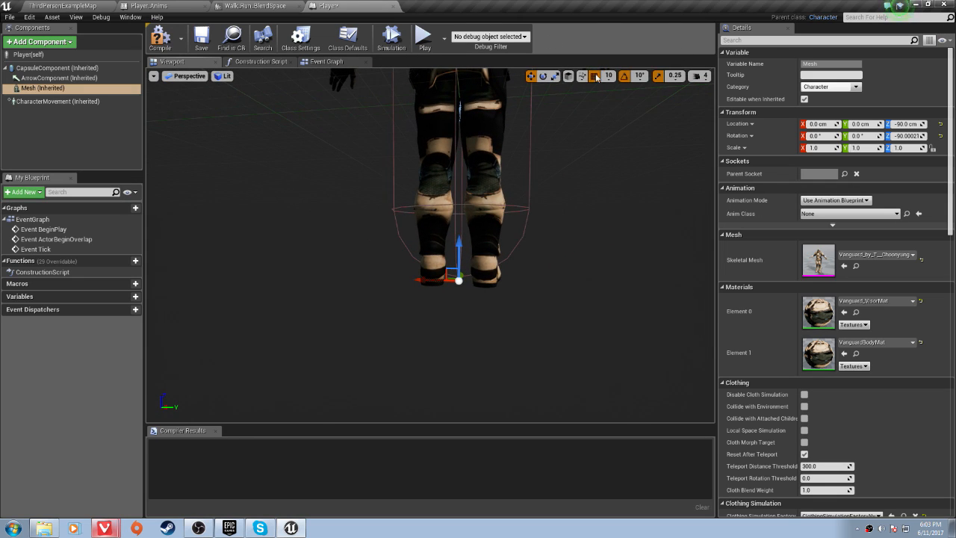
left_click_drag(462, 242, 462, 233)
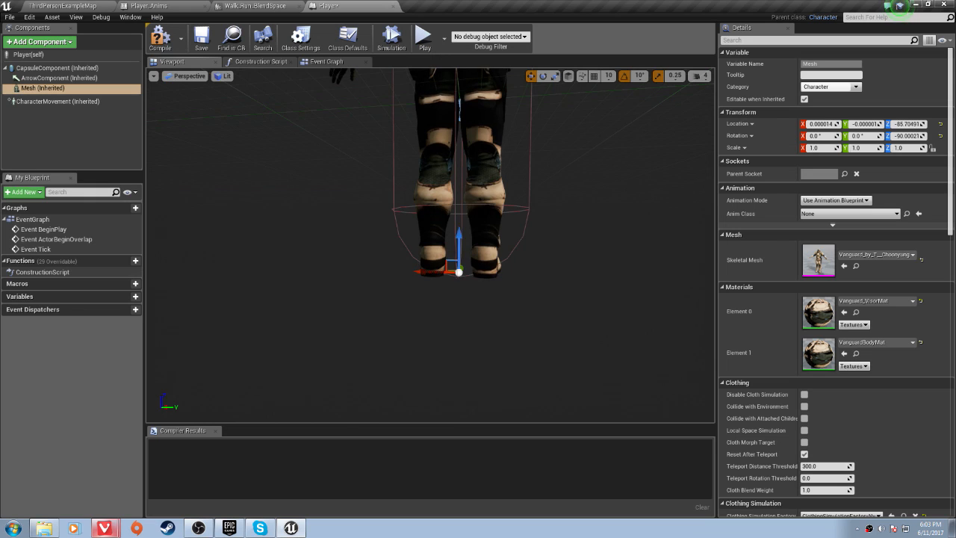
- Set the Mesh component's Anim Class to Player_Anims_C and check the posed character's feet against the capsule's base
right_click_drag(462, 233, 180, 269)
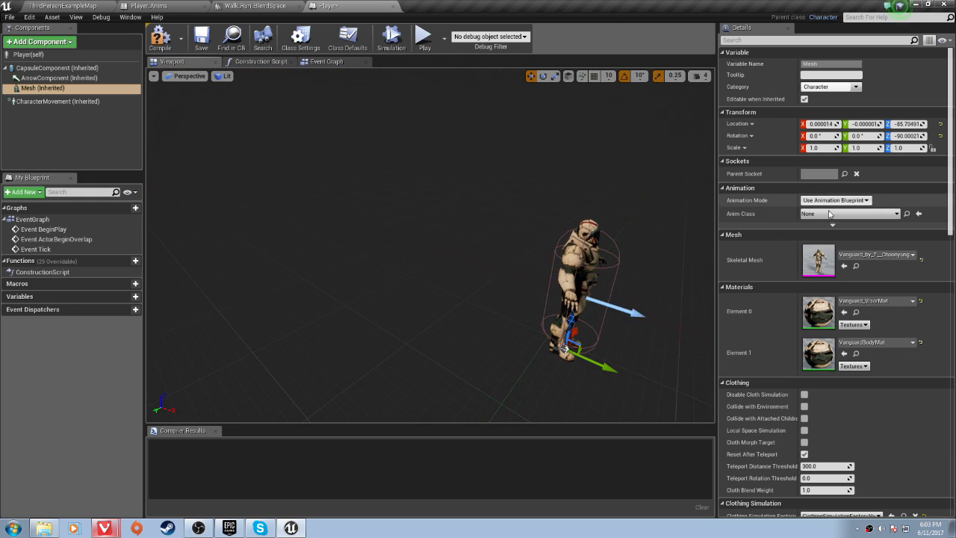
left_click(850, 213)
left_click(858, 286)
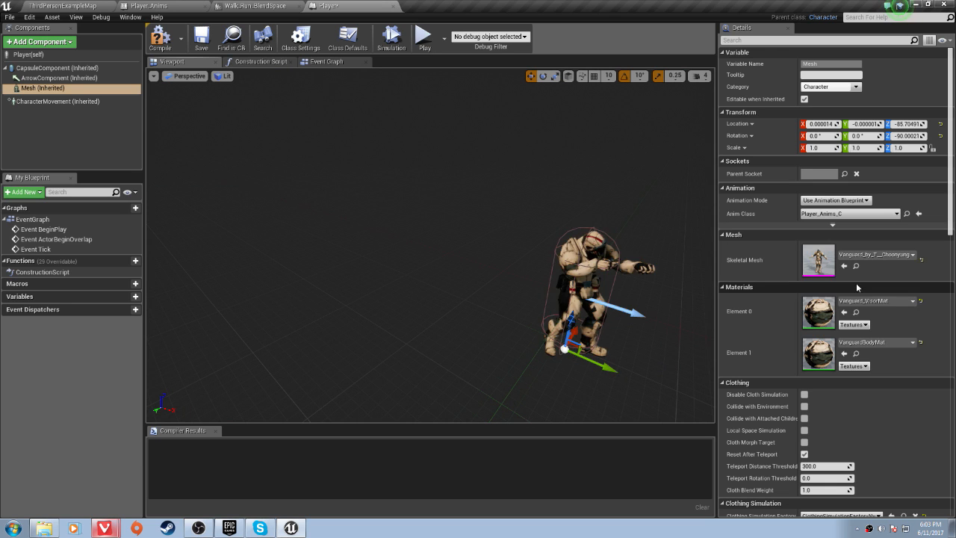
right_click_drag(627, 268, 669, 299)
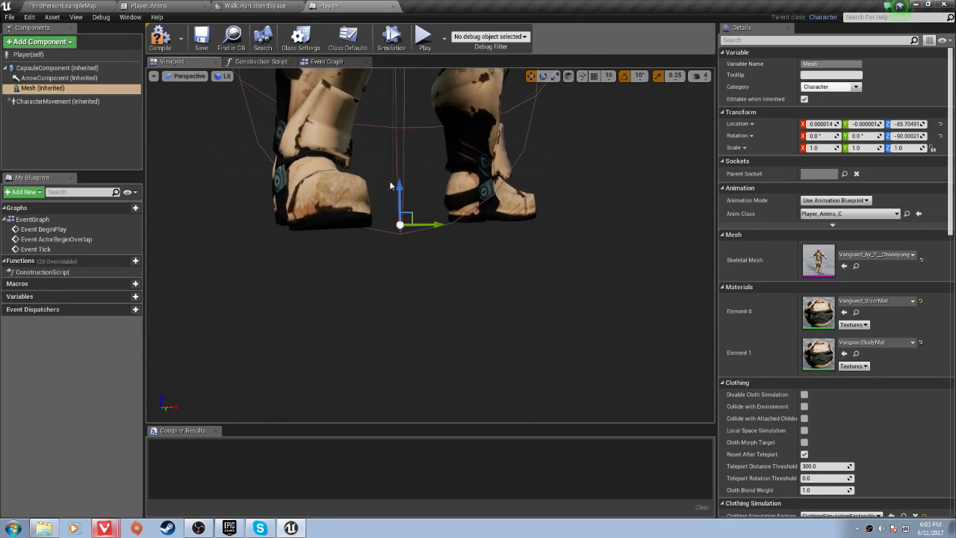
- Raise the Mesh component slightly to about Z -85.3 cm so the feet meet the capsule's base, and clear the selection
left_click_drag(399, 185, 399, 180)
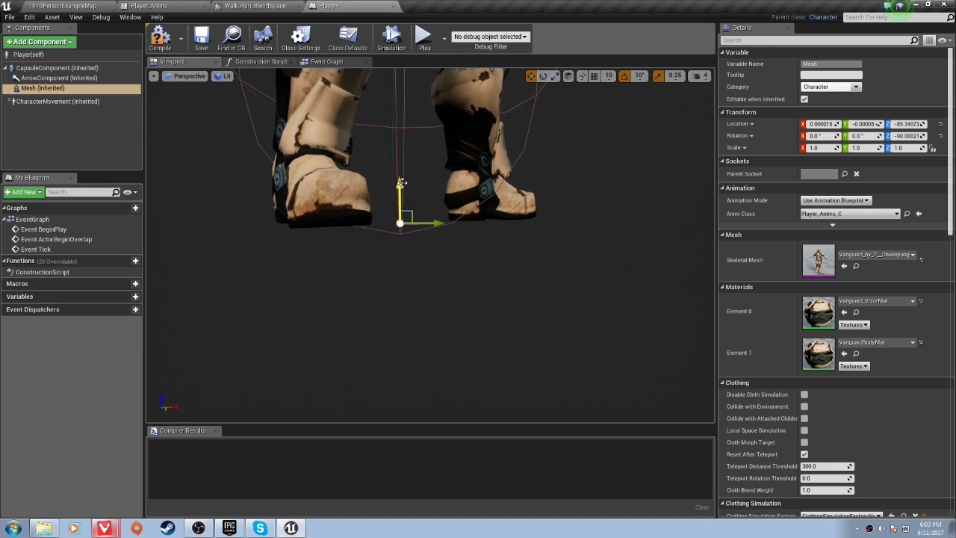
mouse_move(400, 180)
right_mouse_down()
mouse_move(425, 193)
mouse_move(411, 191)
right_mouse_up()
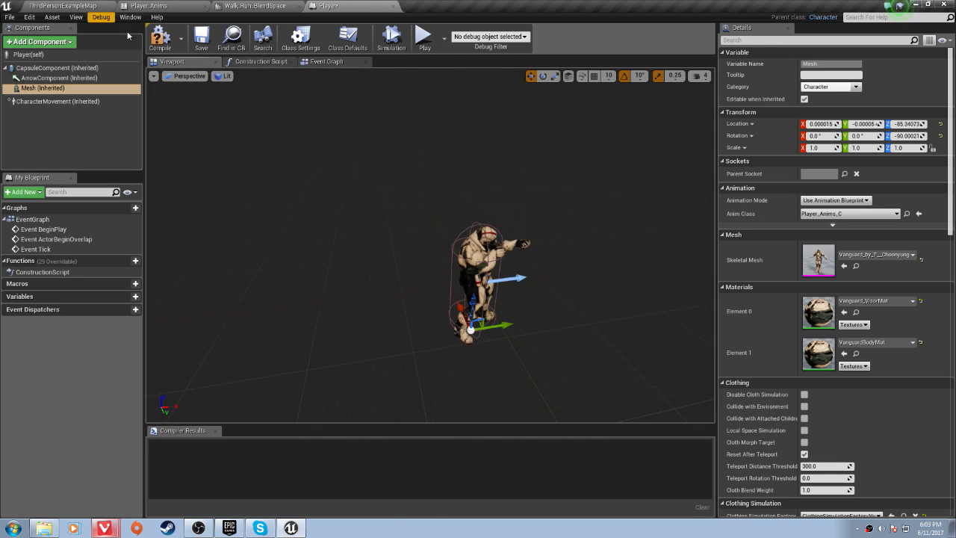
left_click(229, 84)
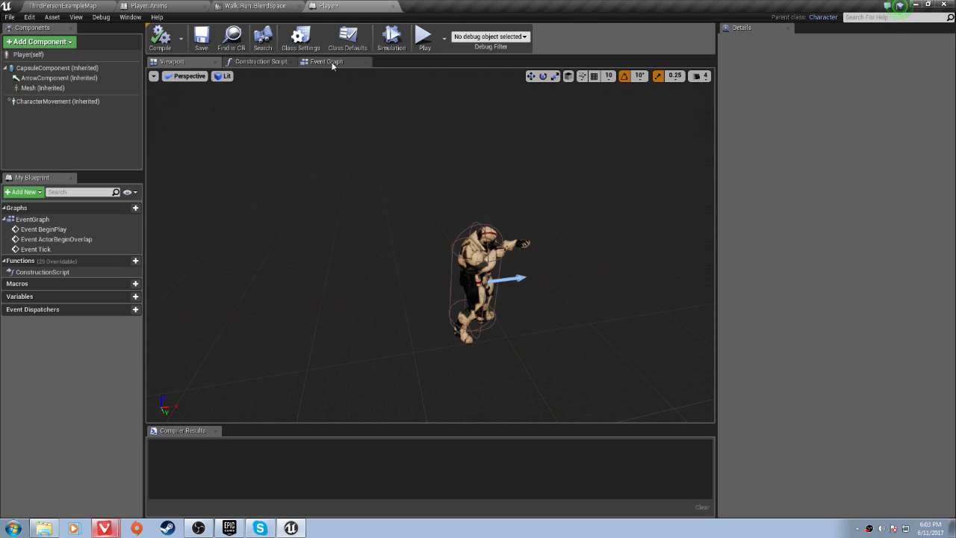
- Switch the Player blueprint to its Event Graph and open the ThirdPersonCharacter blueprint from ThirdPersonBP/Blueprints
left_click(329, 62)
left_click(33, 4)
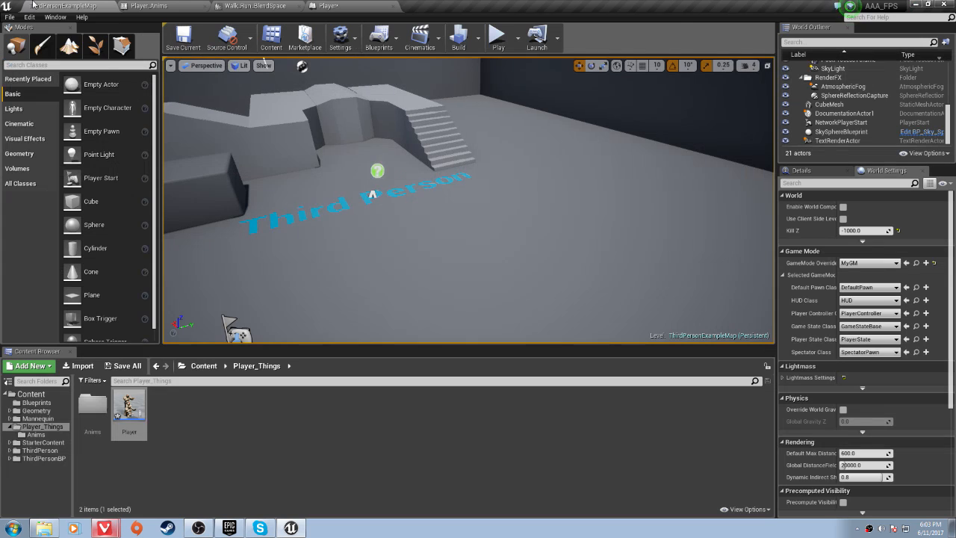
left_click(203, 365)
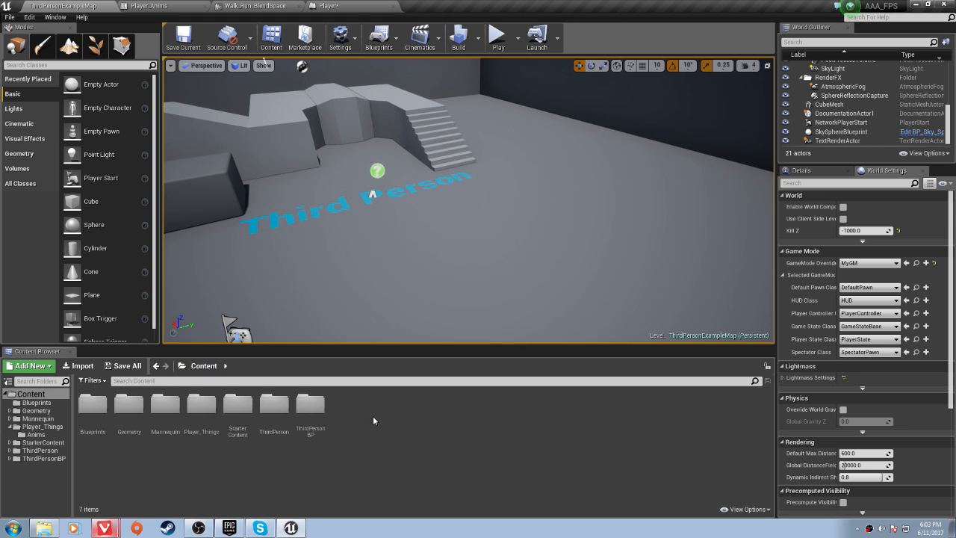
double_click(310, 408)
double_click(93, 407)
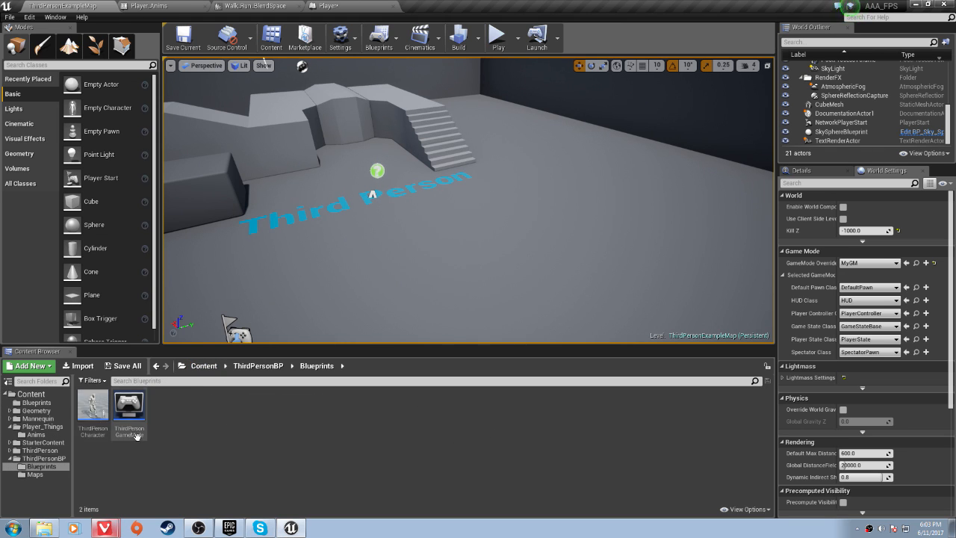
double_click(93, 408)
- Copy the Mouse input, Jump and Movement input node groups from ThirdPersonCharacter's Event Graph
scroll(396, 269, "down", 8)
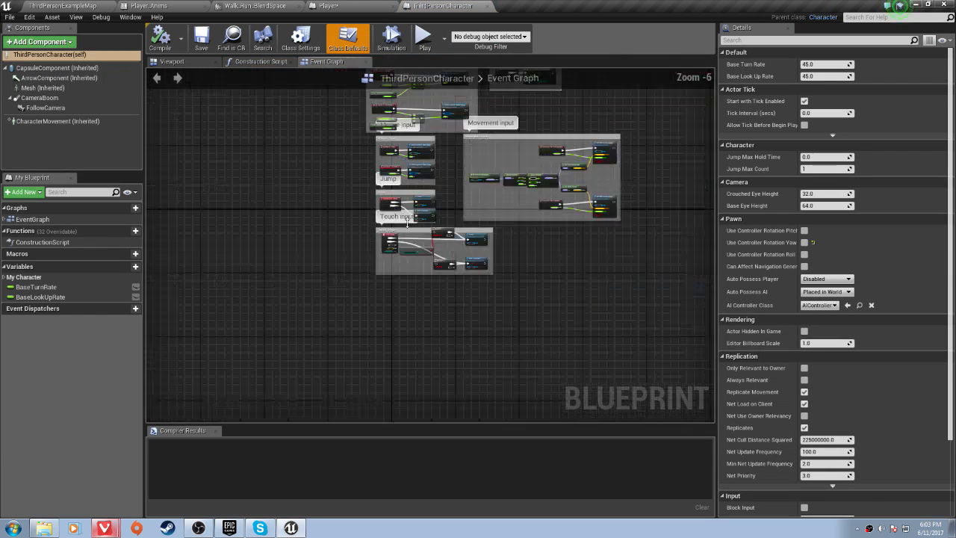
scroll(396, 269, "up", 3)
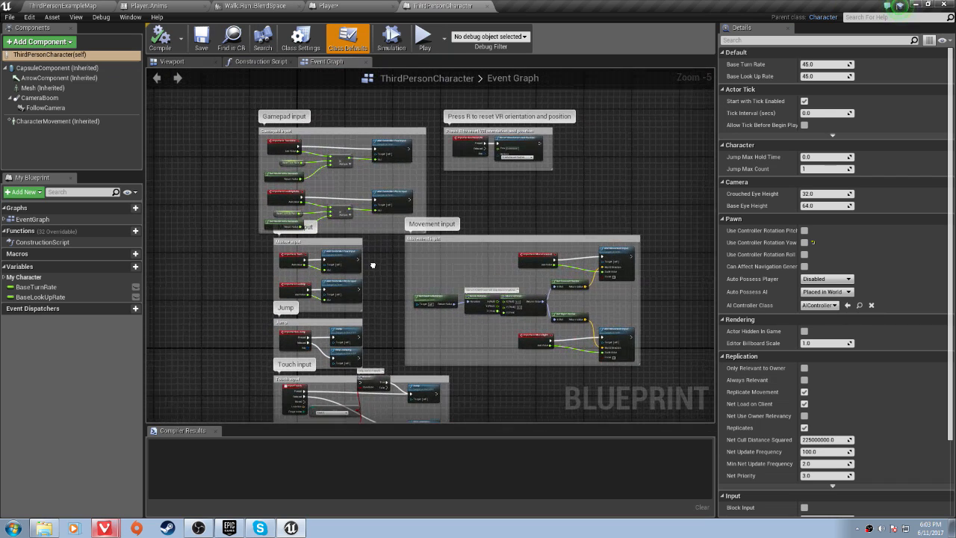
right_click_drag(364, 290, 377, 269)
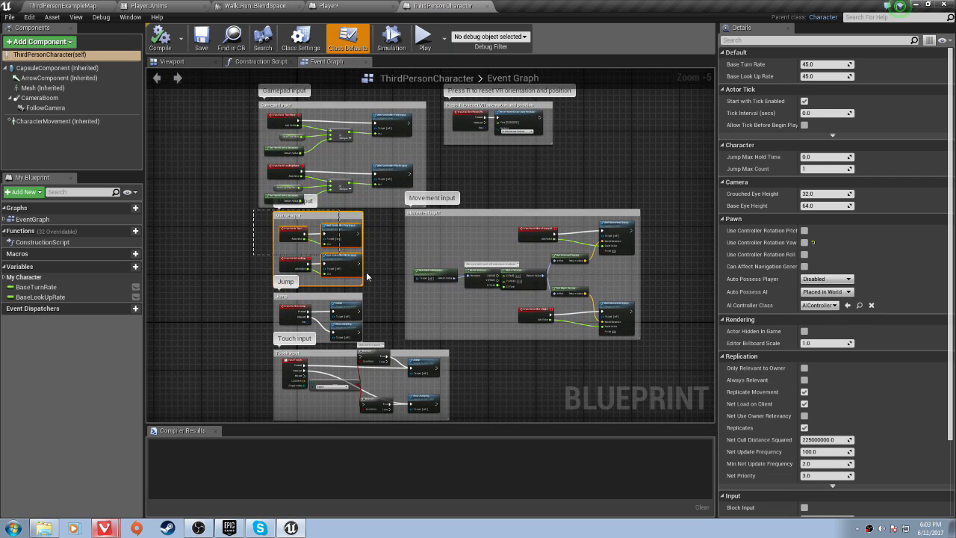
left_click_drag(387, 299, 444, 326)
left_click_drag(532, 338, 654, 341)
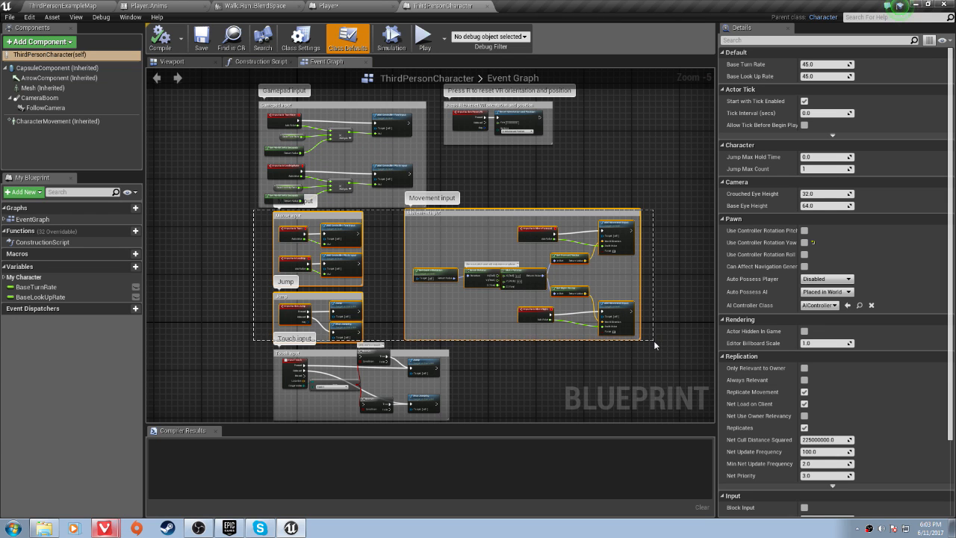
scroll(351, 209, "up", 4)
scroll(358, 213, "down", 4)
right_click_drag(488, 284, 377, 253)
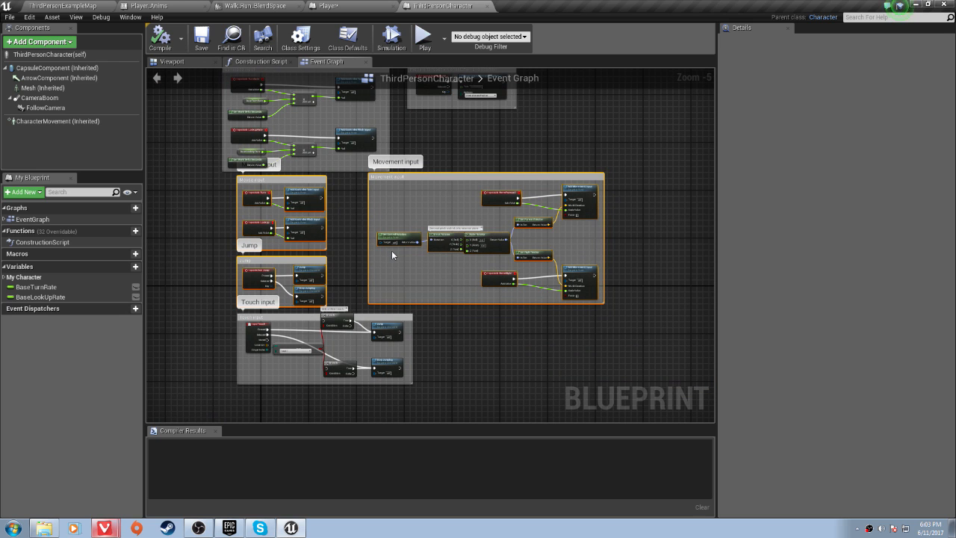
- Delete the default BeginPlay, ActorBeginOverlap and Tick event nodes from the Player blueprint's Event Graph
left_click(326, 5)
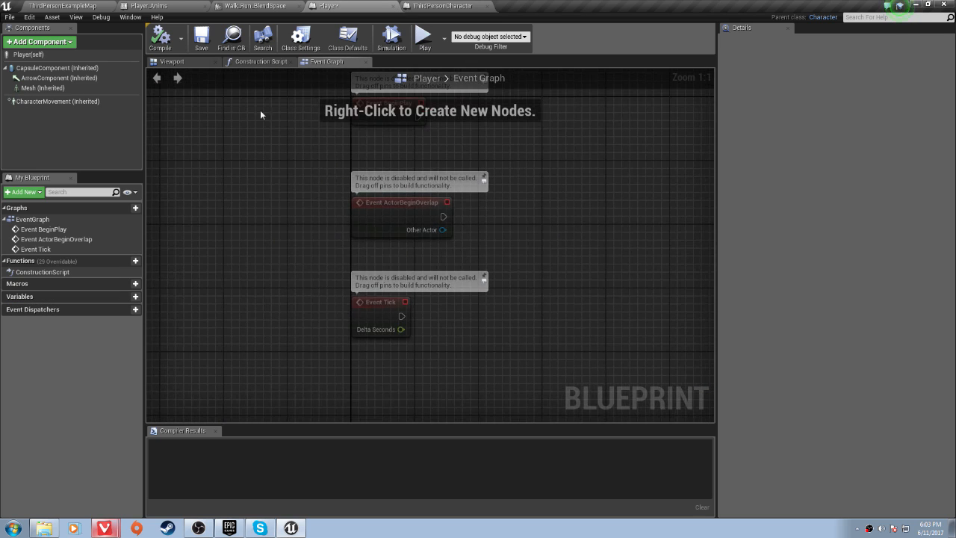
left_click_drag(260, 110, 536, 341)
right_click_drag(490, 309, 459, 324)
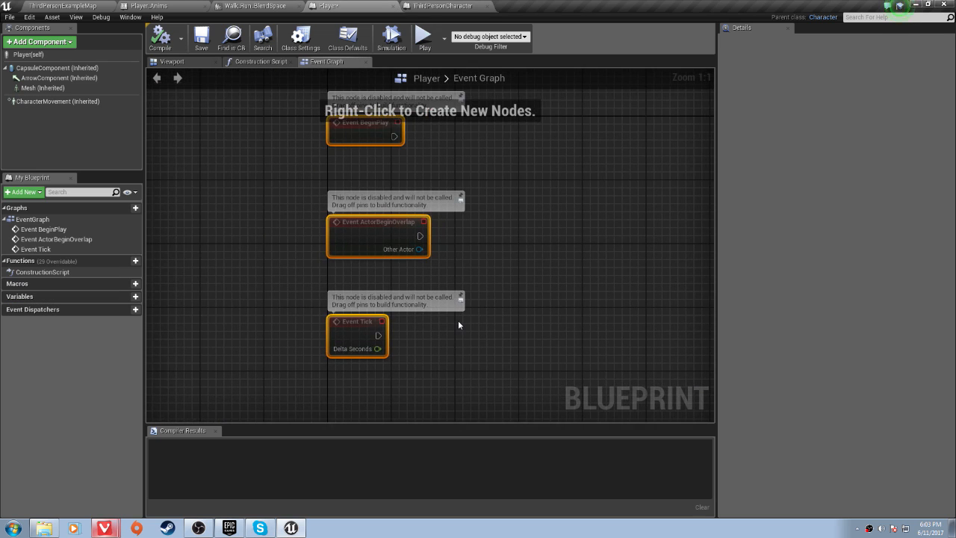
key("Delete")
- Paste the copied Mouse input, Jump and Movement input groups into the Player's Event Graph and save the blueprint
key("ctrl+v")
scroll(431, 269, "down", 3)
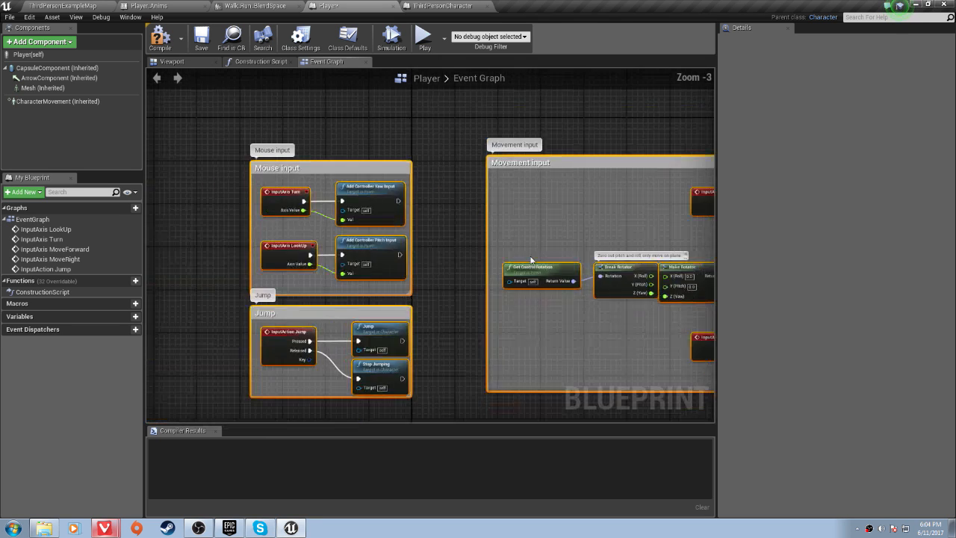
scroll(531, 260, "down", 1)
right_click_drag(514, 262, 385, 244)
key("ctrl+s")
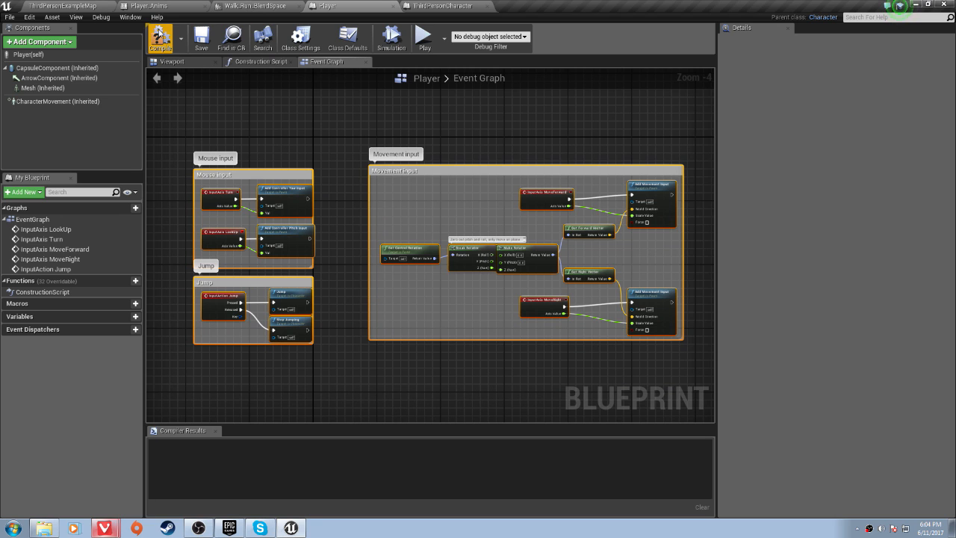
- Set the MyGM game mode's Default Pawn Class to Player in the level's world settings
left_click(88, 6)
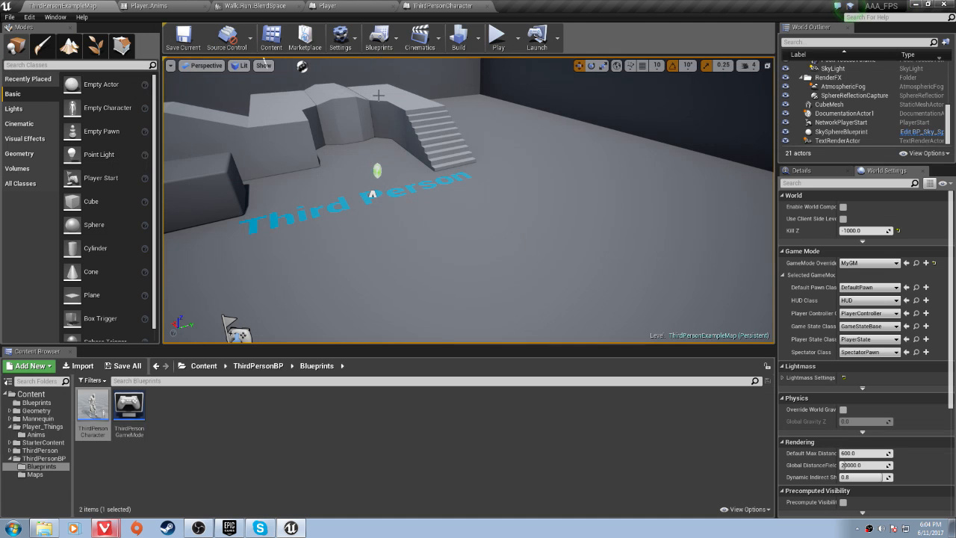
left_click(866, 287)
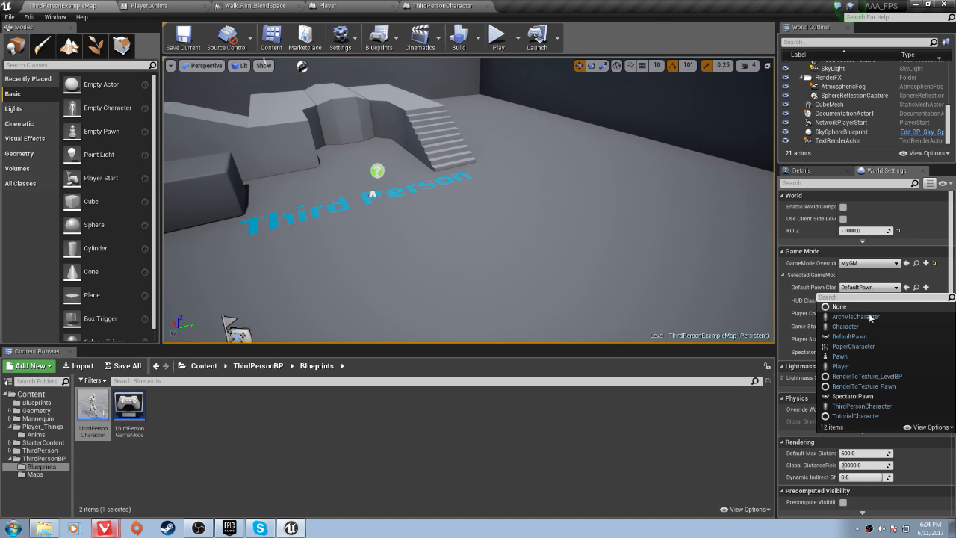
left_click(851, 367)
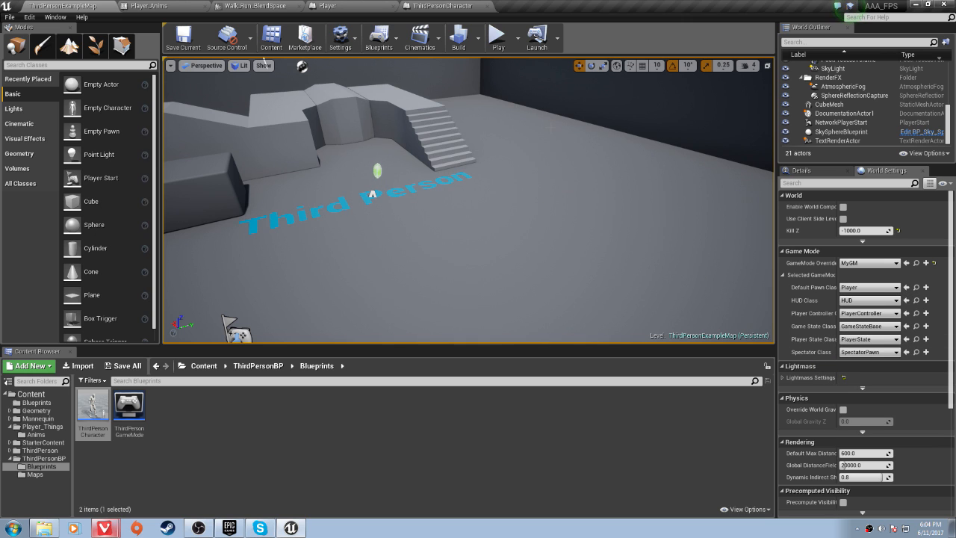
- Play-test the level with the new default pawn and end the session
right_click_drag(644, 179, 596, 184)
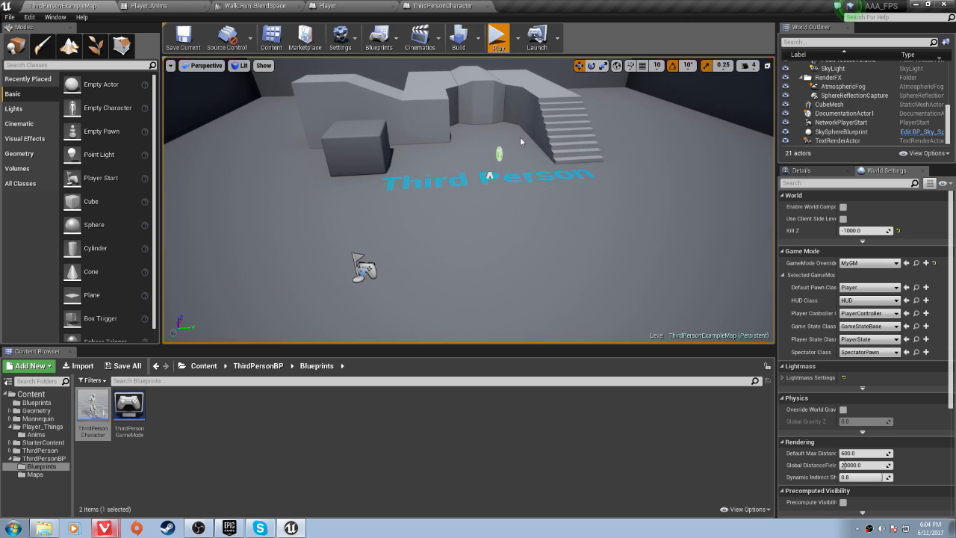
left_click(527, 187)
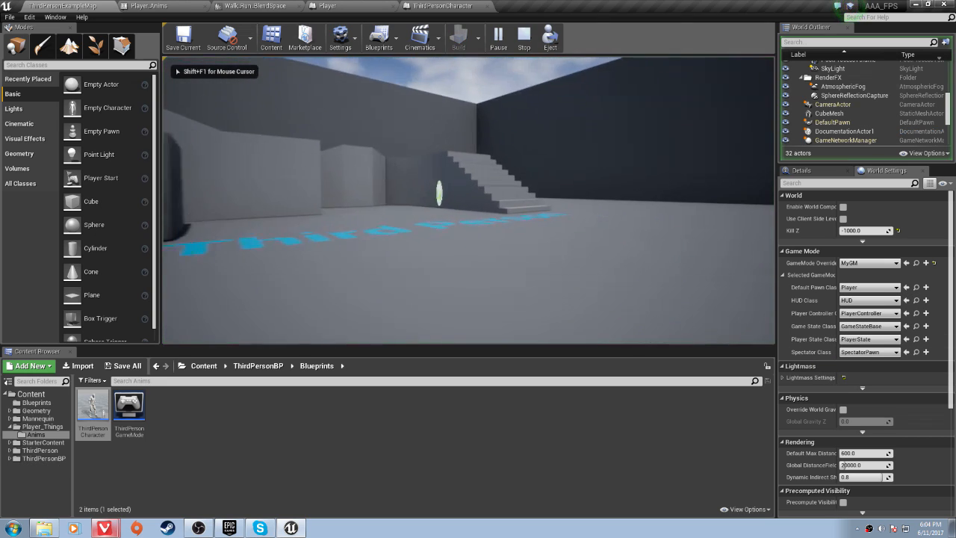
key("Escape")
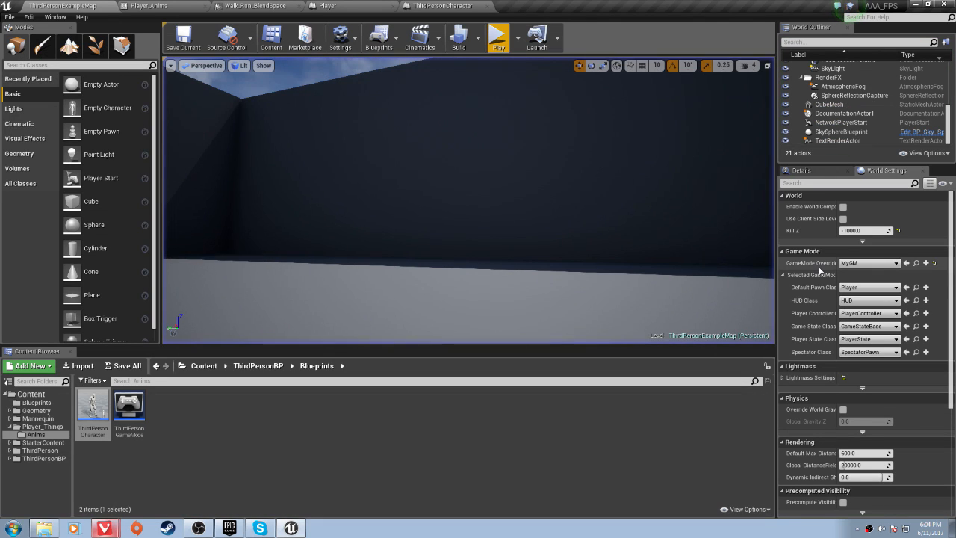
right_click_drag(670, 258, 515, 280)
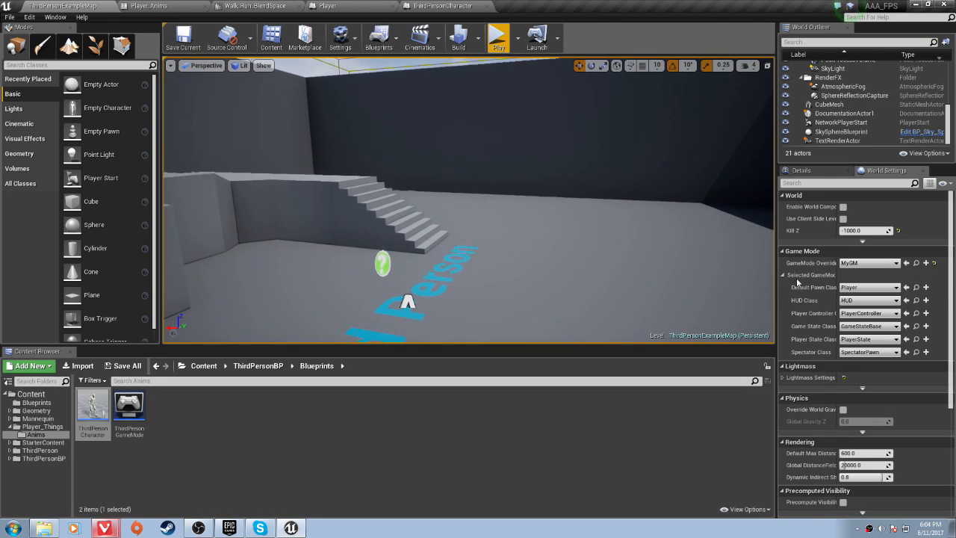
right_click_drag(696, 209, 646, 243)
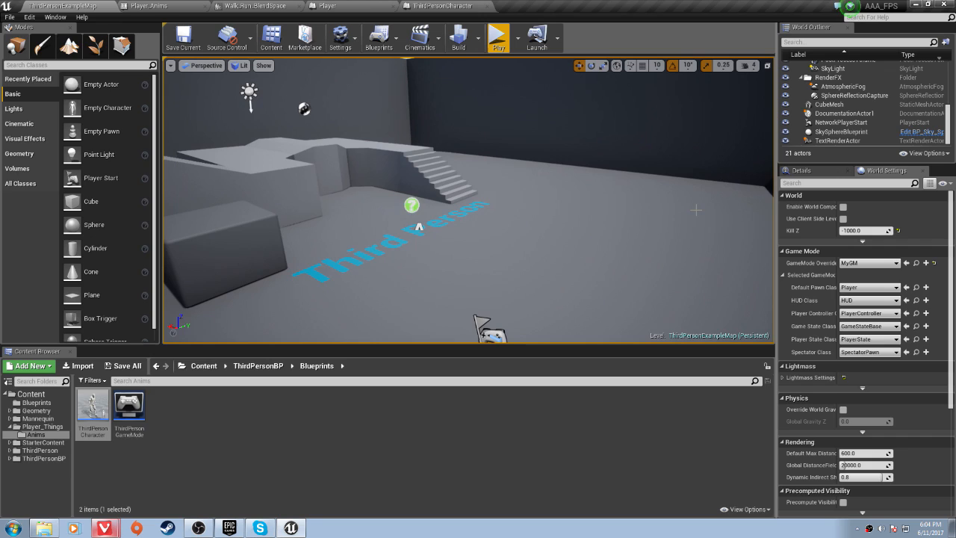
- Check the Player blueprint's character in its viewport and play-test the level a second time
left_click(444, 6)
left_click(376, 5)
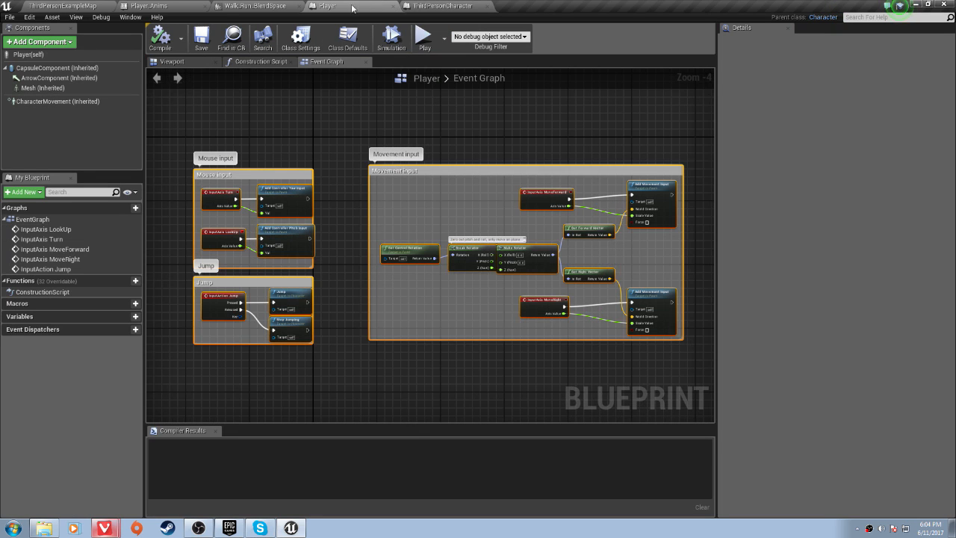
left_click(175, 61)
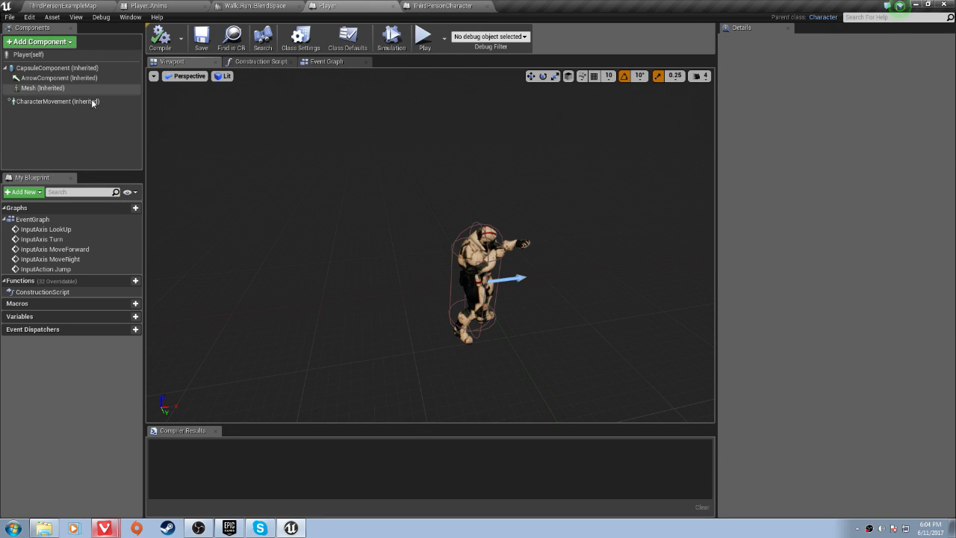
left_click(58, 5)
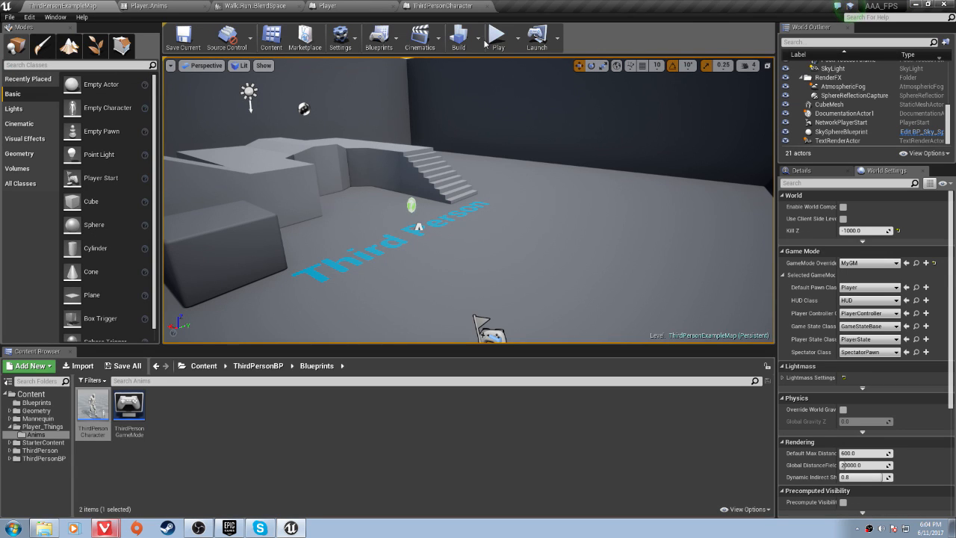
left_click(497, 37)
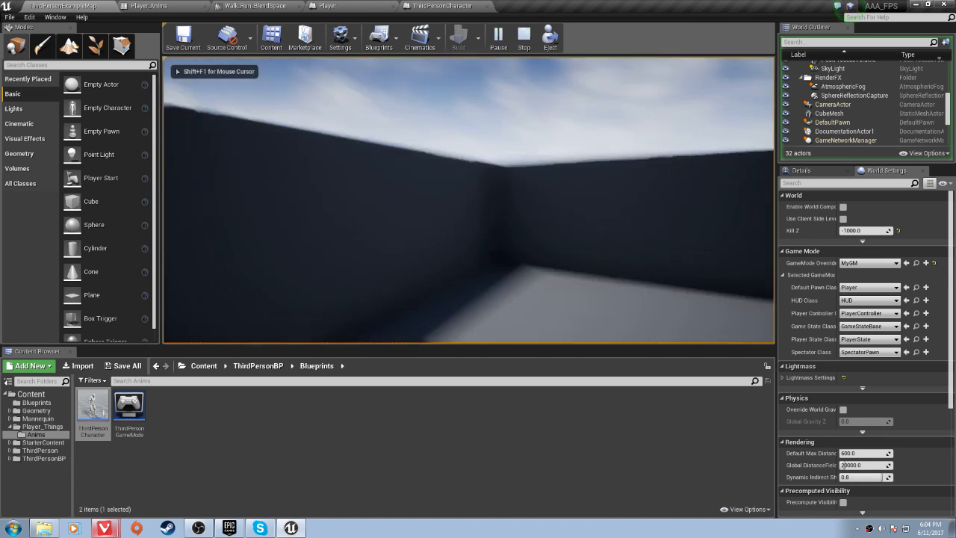
key("Escape")
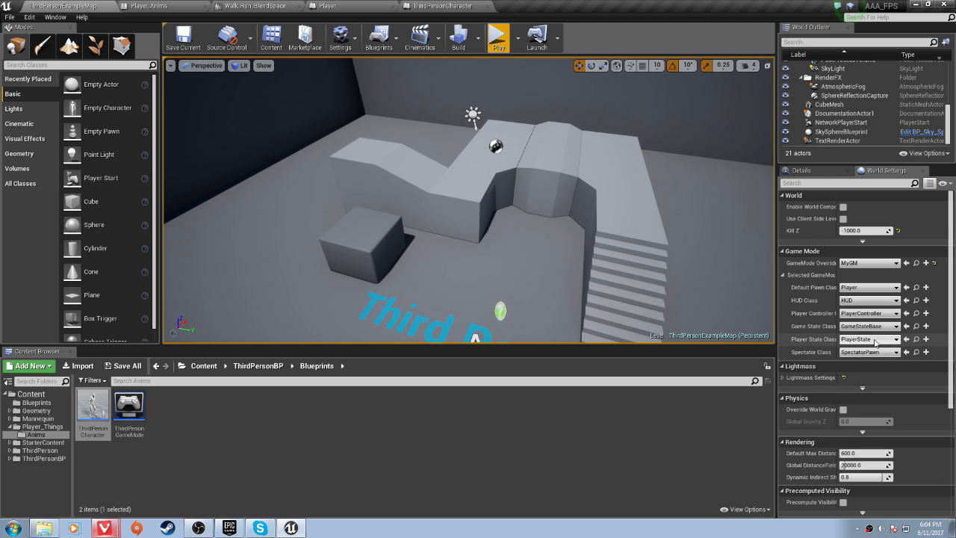
- Check the game mode's Player State and HUD class choices and reselect Player as the Default Pawn Class
left_click(875, 340)
left_click(875, 341)
left_click(863, 301)
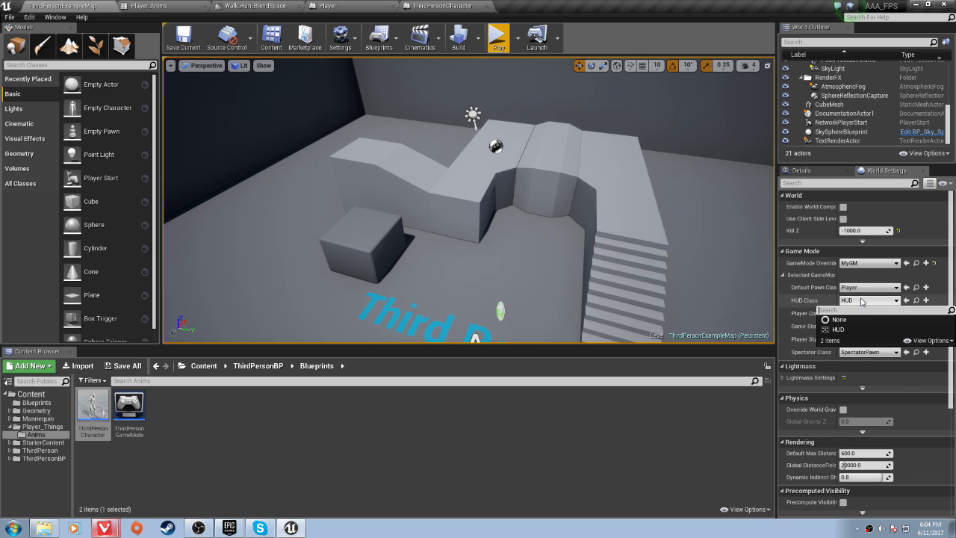
left_click(863, 302)
left_click(861, 288)
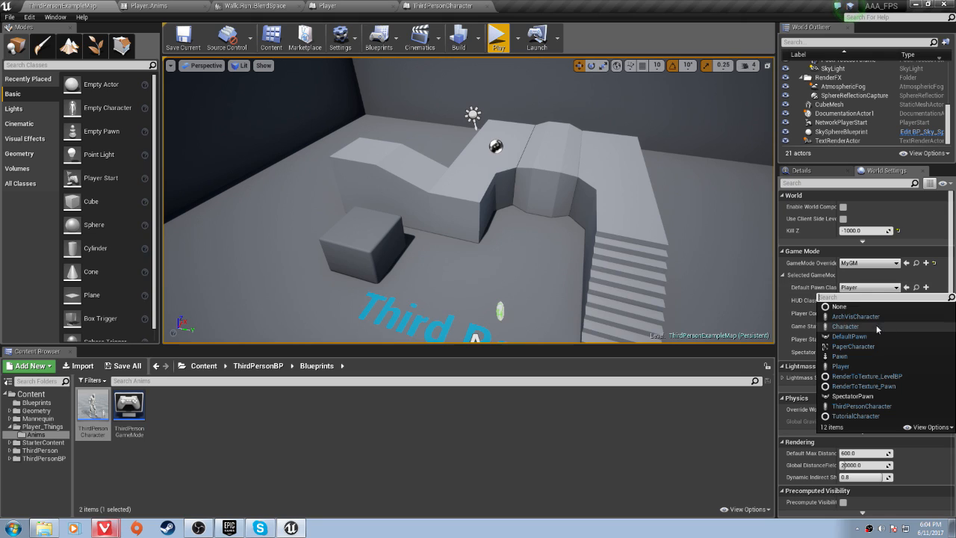
left_click(860, 365)
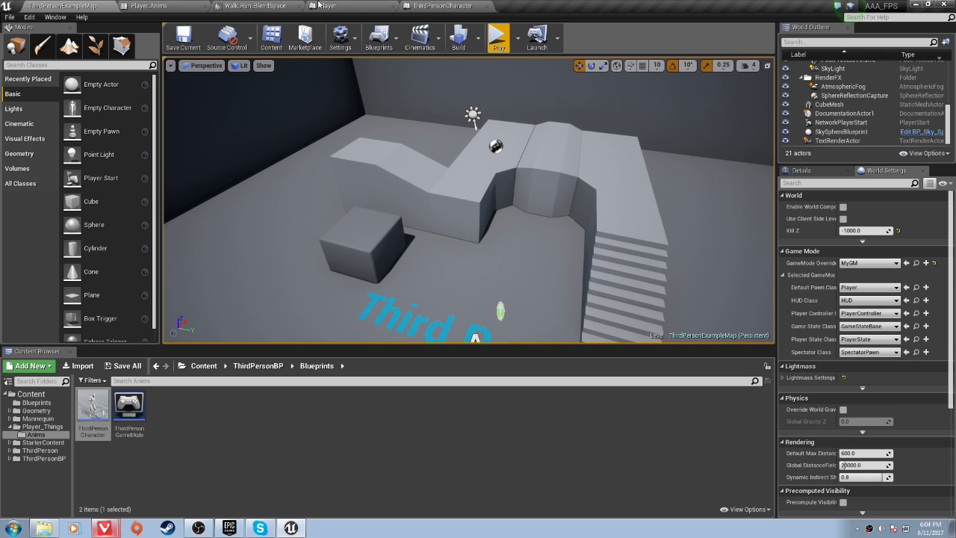
- Close the ThirdPersonCharacter blueprint and set the Player blueprint's Auto Receive Input to Player 0
left_click(483, 7)
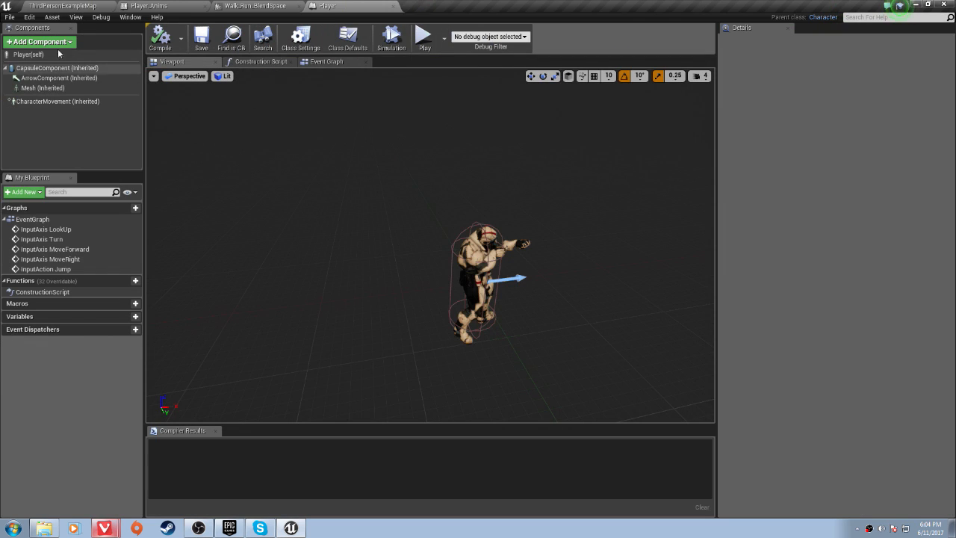
left_click(59, 54)
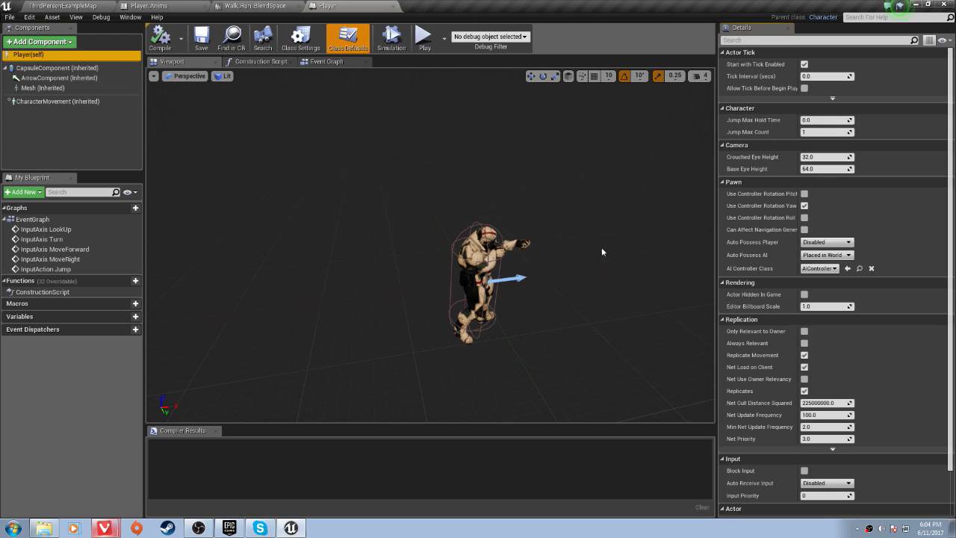
scroll(857, 336, "down", 2)
left_click(805, 336)
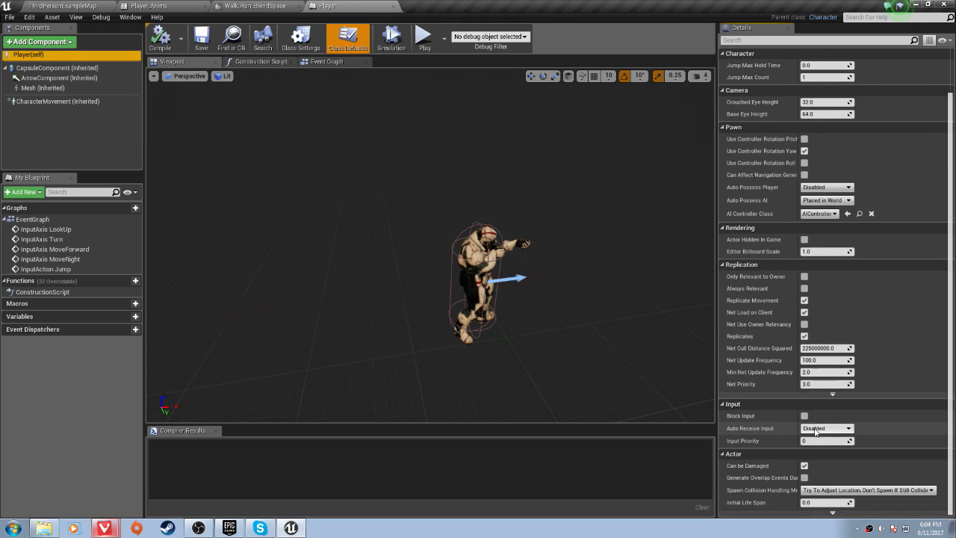
left_click(822, 428)
left_click(823, 447)
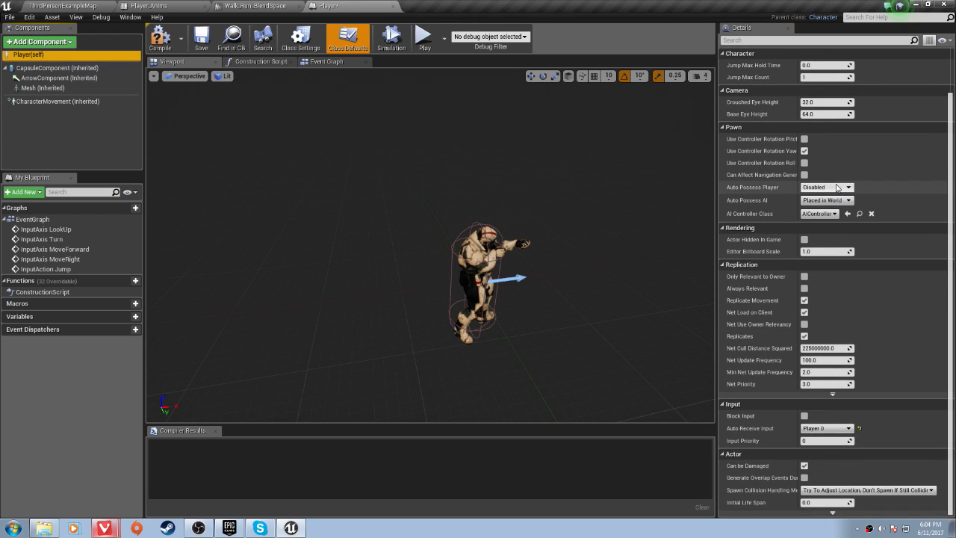
- Set the Player blueprint's Auto Possess Player to Player 0 and compile
left_click(826, 187)
left_click(818, 201)
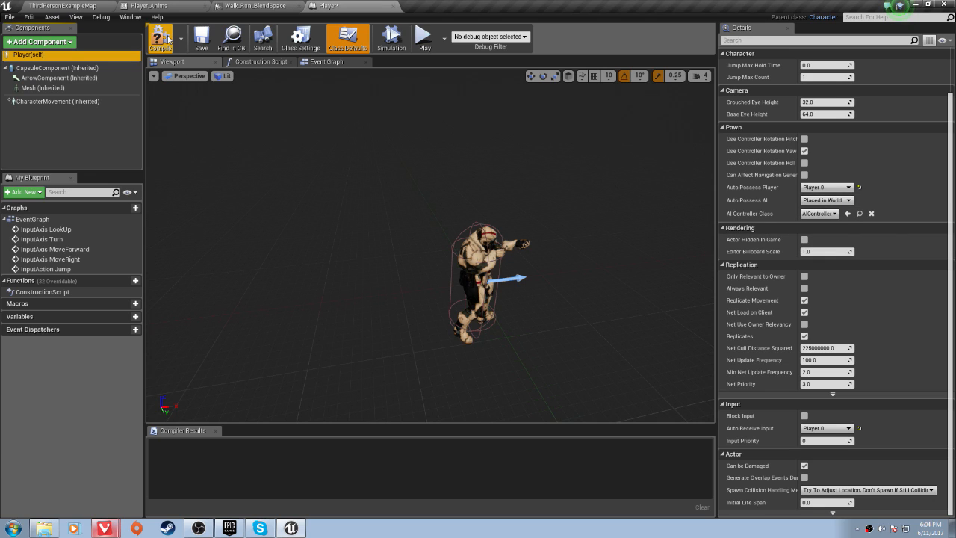
left_click(168, 39)
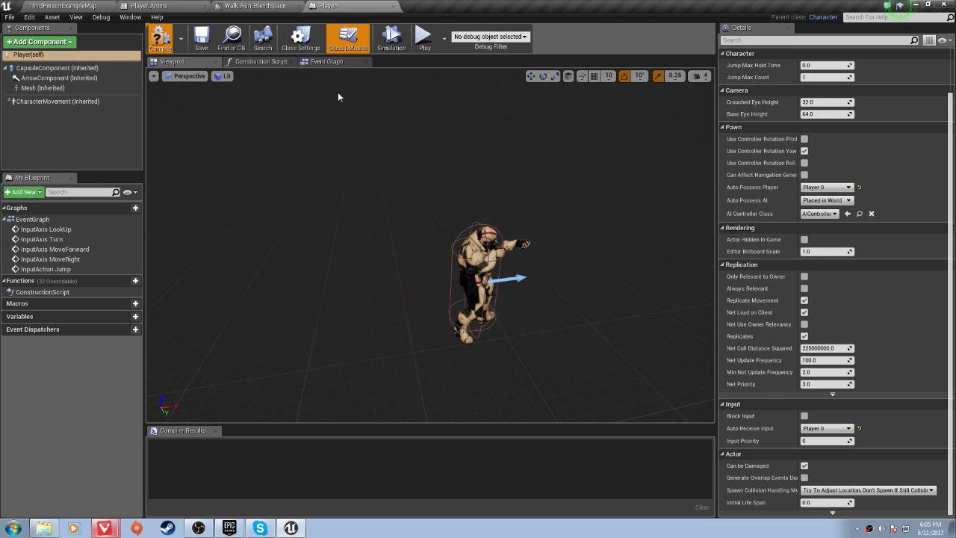
- Add a Camera component under the Mesh and place it behind the character at about Y -218 cm, Z 153 cm
left_click(41, 41)
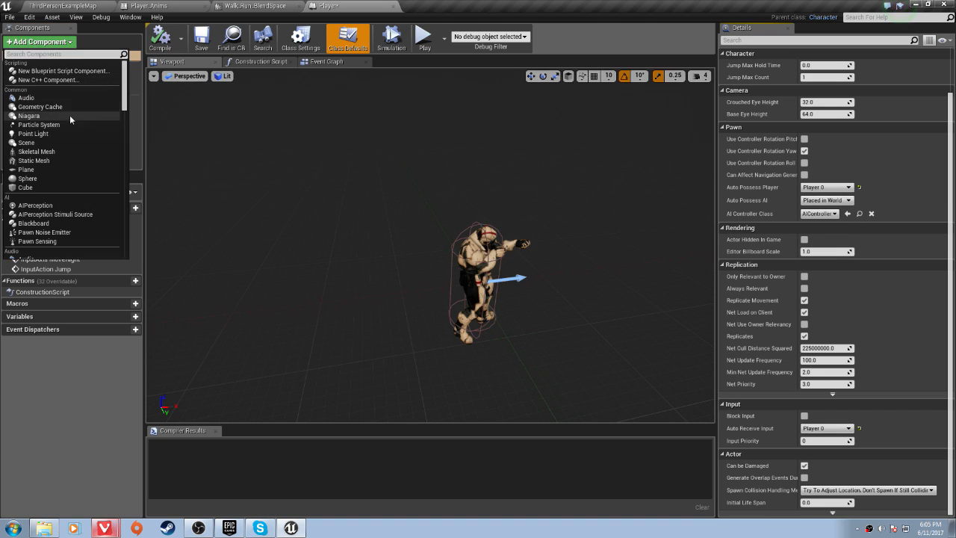
scroll(64, 190, "down", 5)
left_click(64, 195)
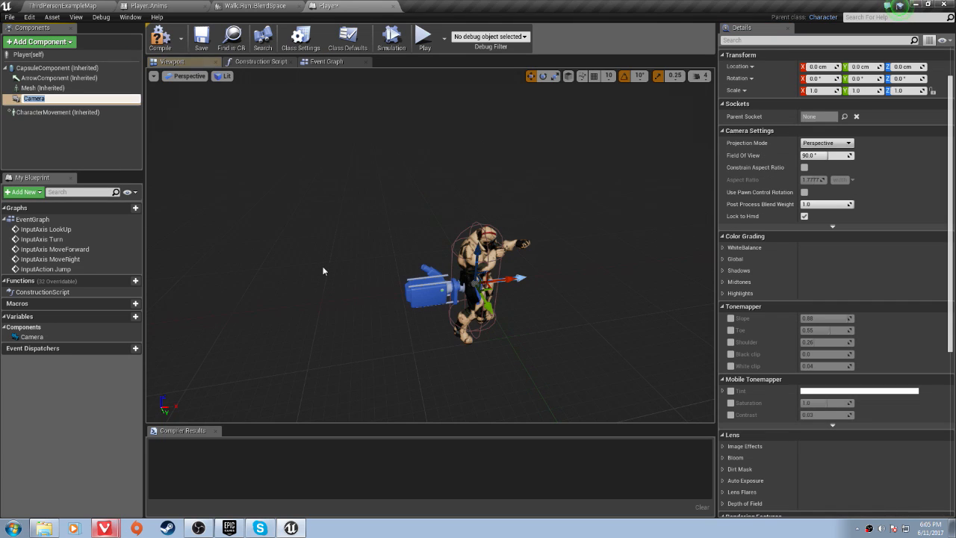
key("Return")
left_click_drag(478, 256, 289, 225)
left_click_drag(80, 90, 81, 91)
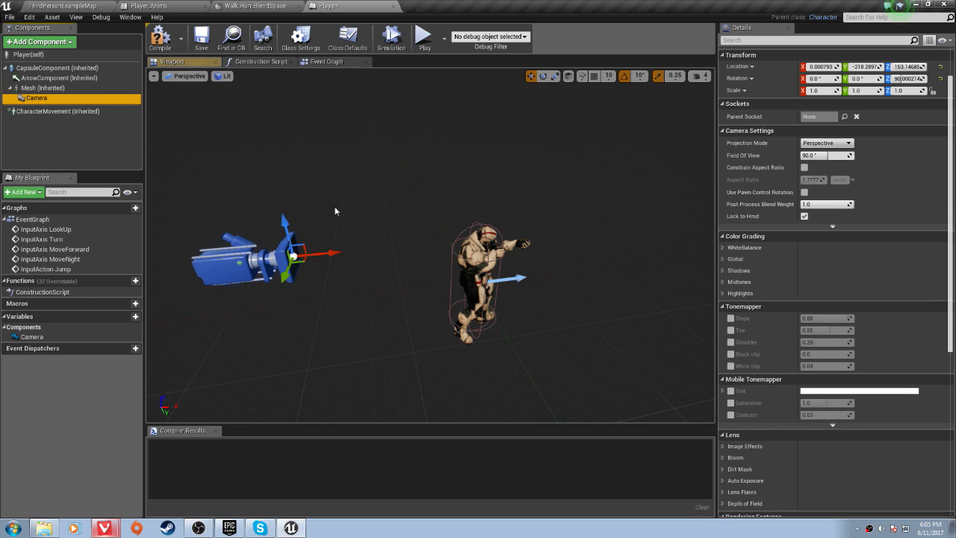
- Enable Use Pawn Control Rotation on the Camera and briefly play-test the level
left_click(804, 229)
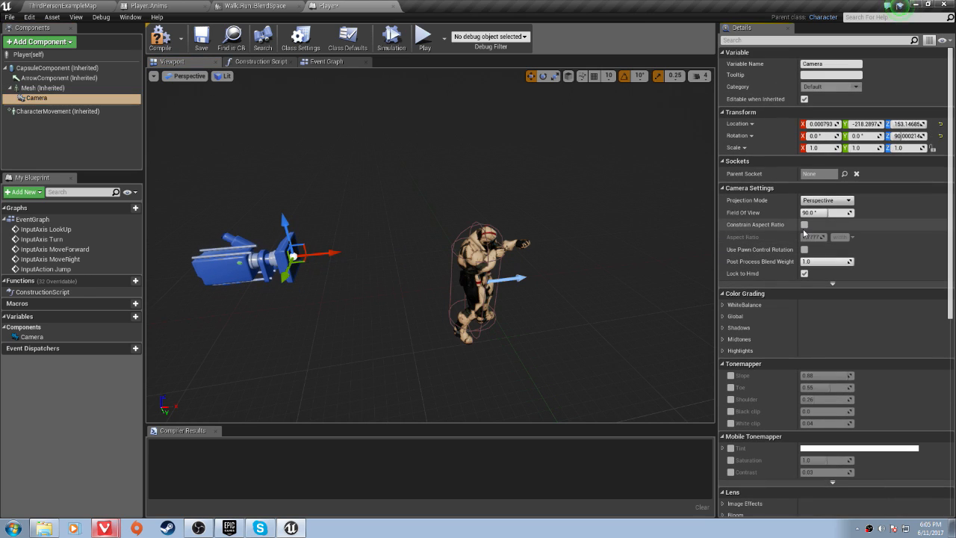
left_click(804, 250)
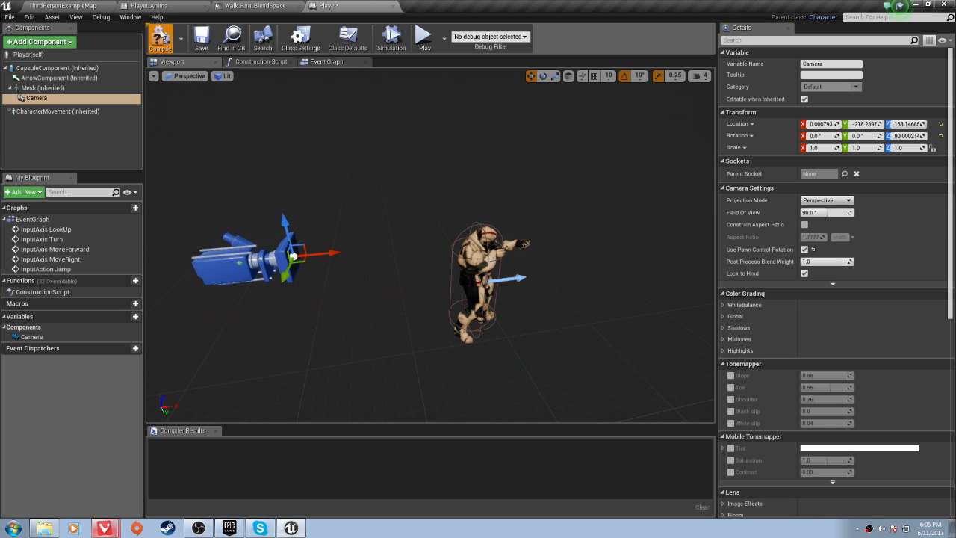
left_click(421, 38)
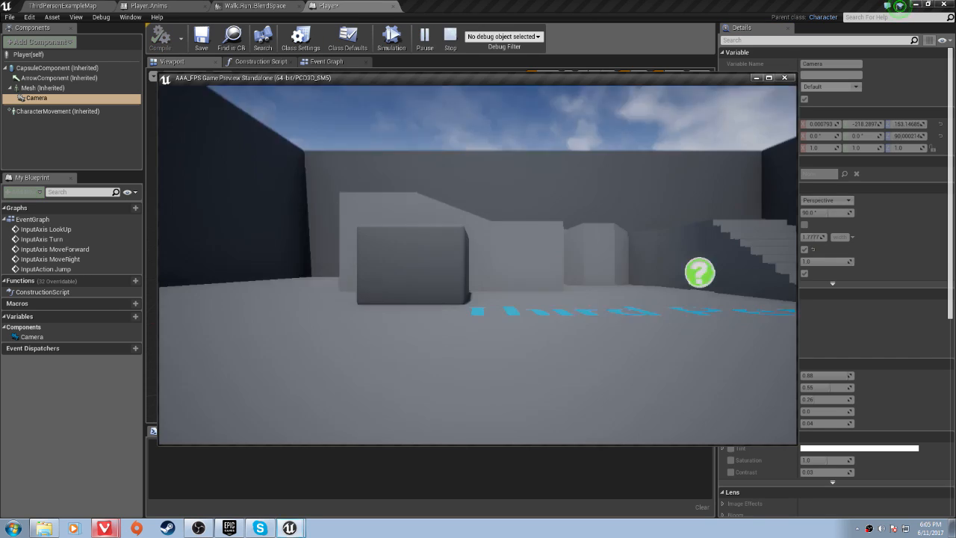
key("Escape")
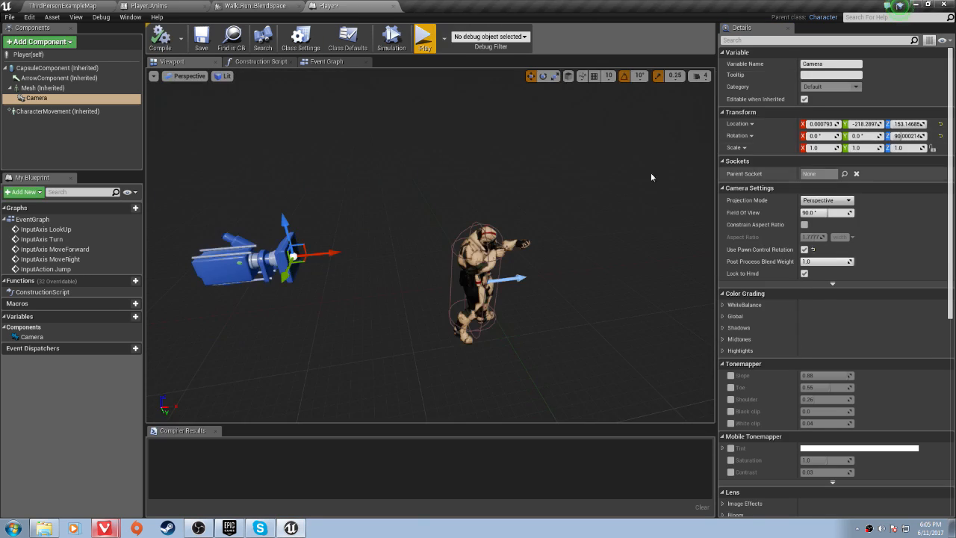
- Place the Player blueprint from the Player_Things folder into ThirdPersonExampleMap, on the floor near the player start
left_click(62, 6)
right_click_drag(385, 211, 415, 243)
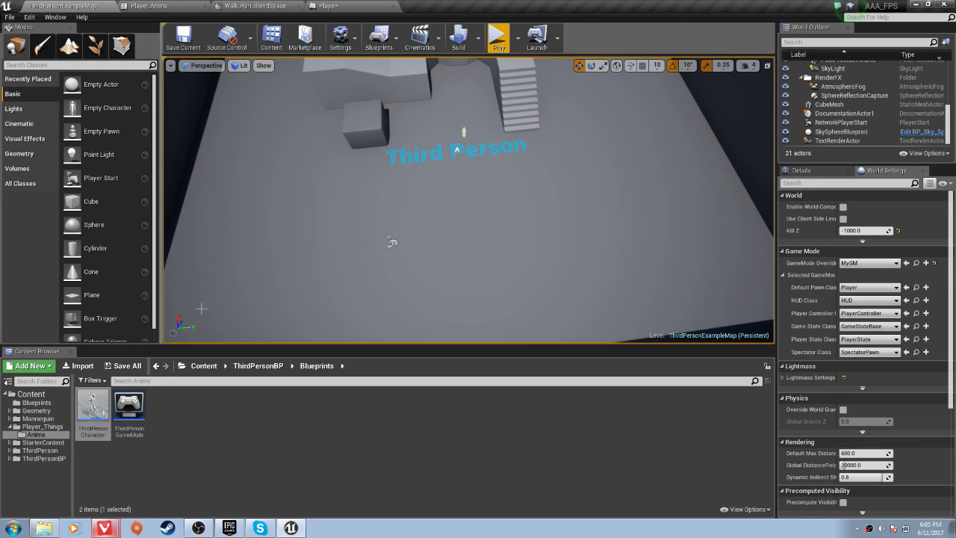
left_click(194, 366)
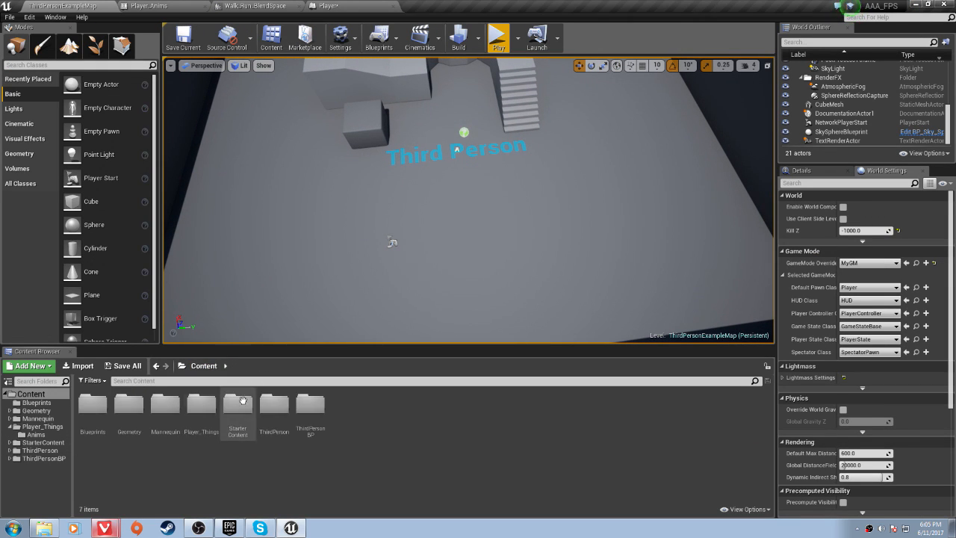
double_click(201, 408)
left_click_drag(287, 336, 378, 280)
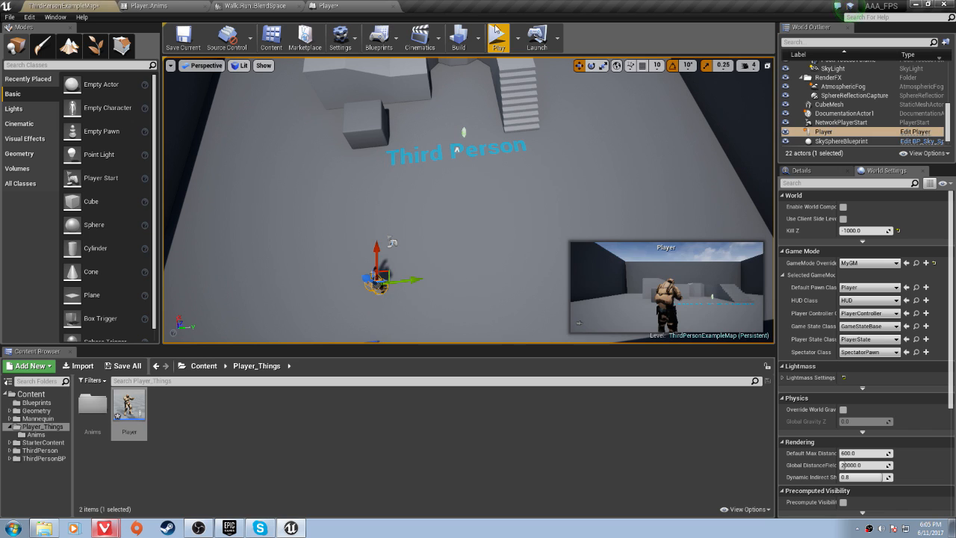
- Play-test the placed Player by running it across the floor, stairs and ramps, and end the session
left_click(499, 37)
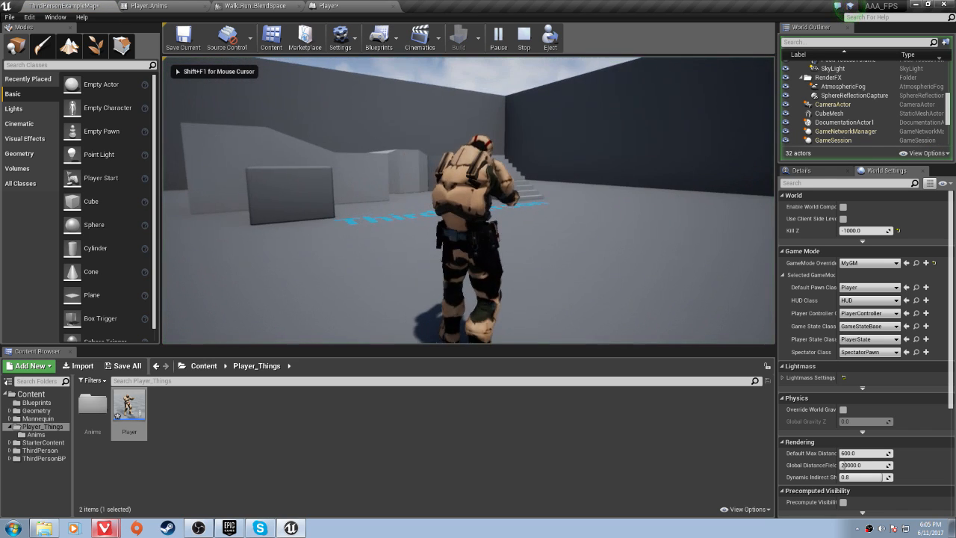
key("w")
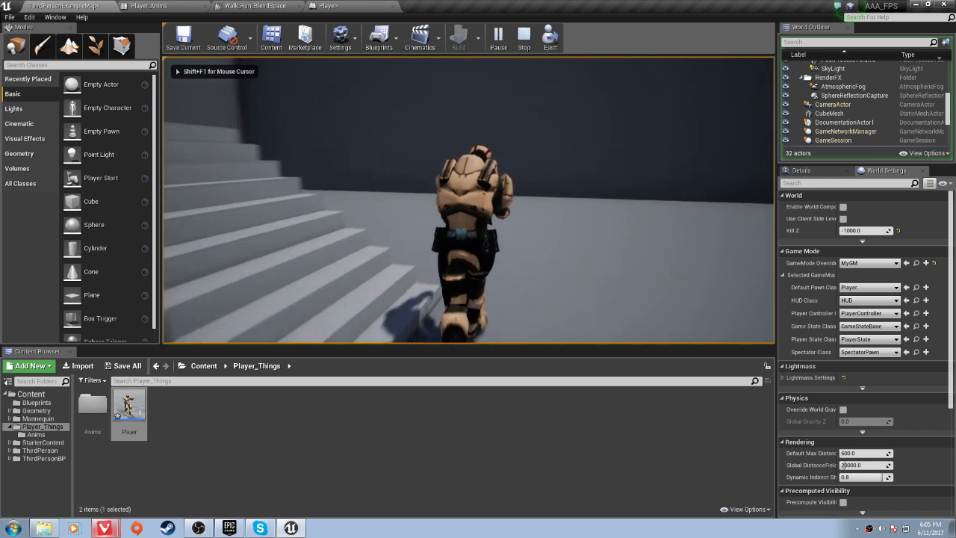
key("w")
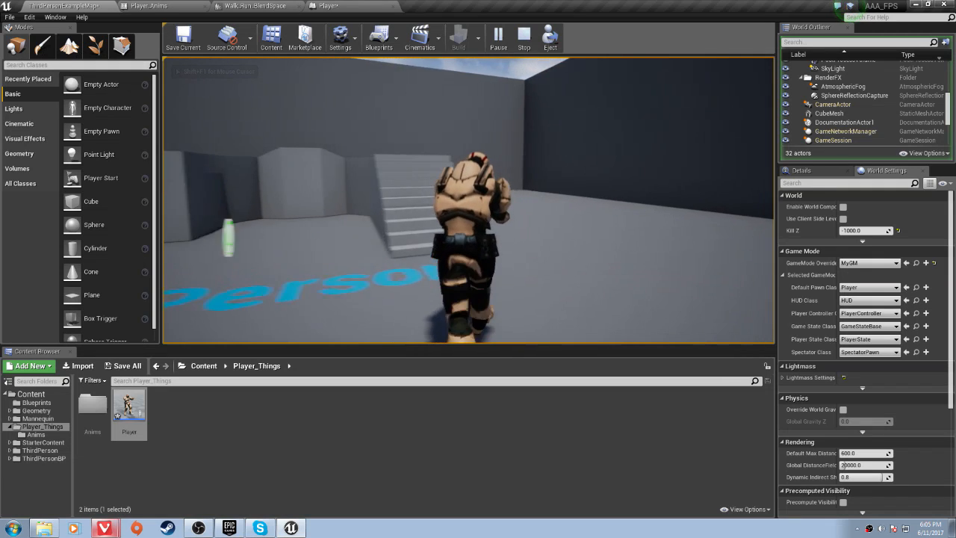
key("w")
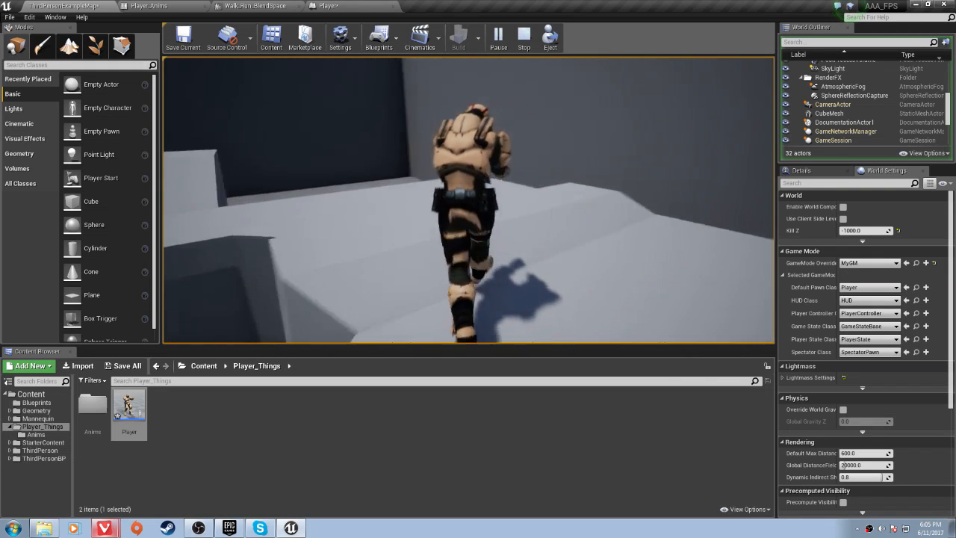
key("w")
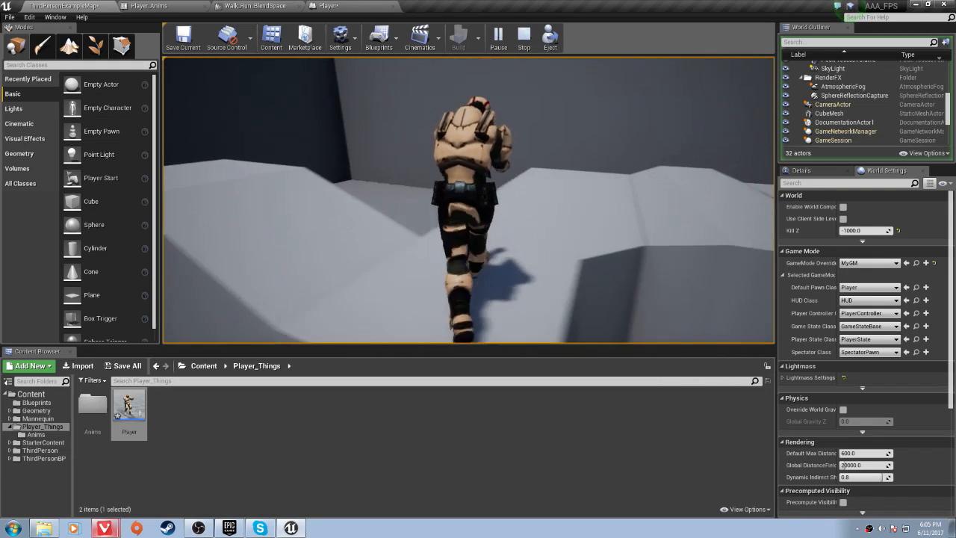
key("w")
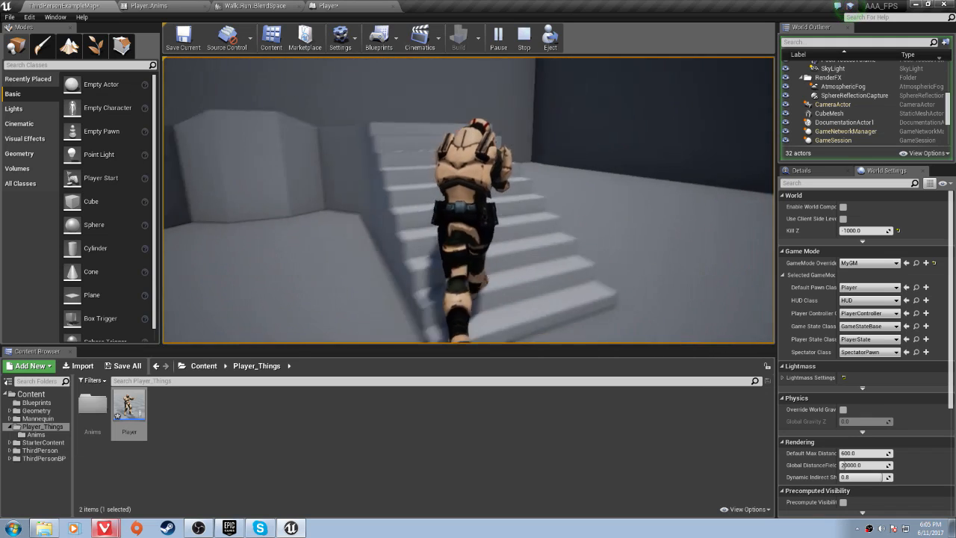
key("w")
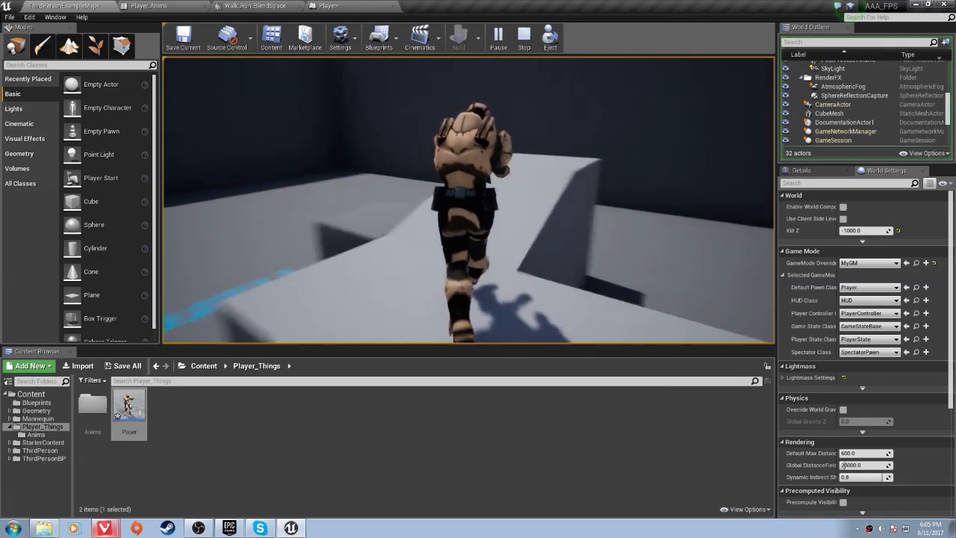
key("w")
key("w")
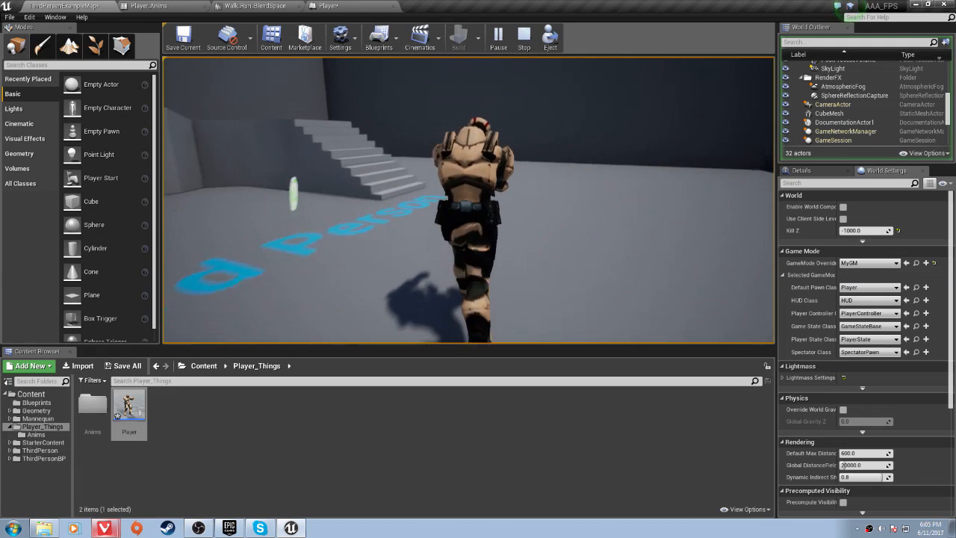
key("Escape")
- Set the Max Walk Speed of the Player blueprint's CharacterMovement component to 300
left_click(260, 6)
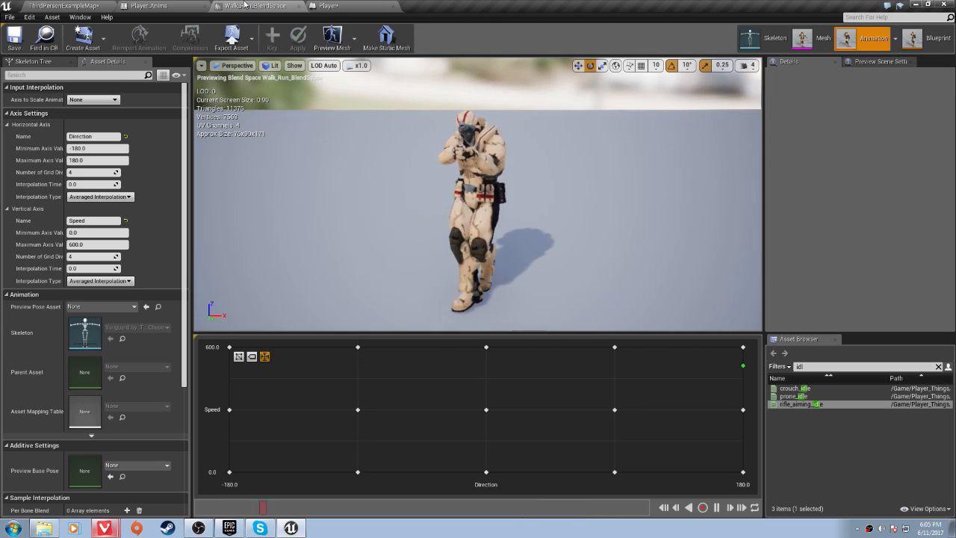
left_click(178, 5)
left_click(322, 5)
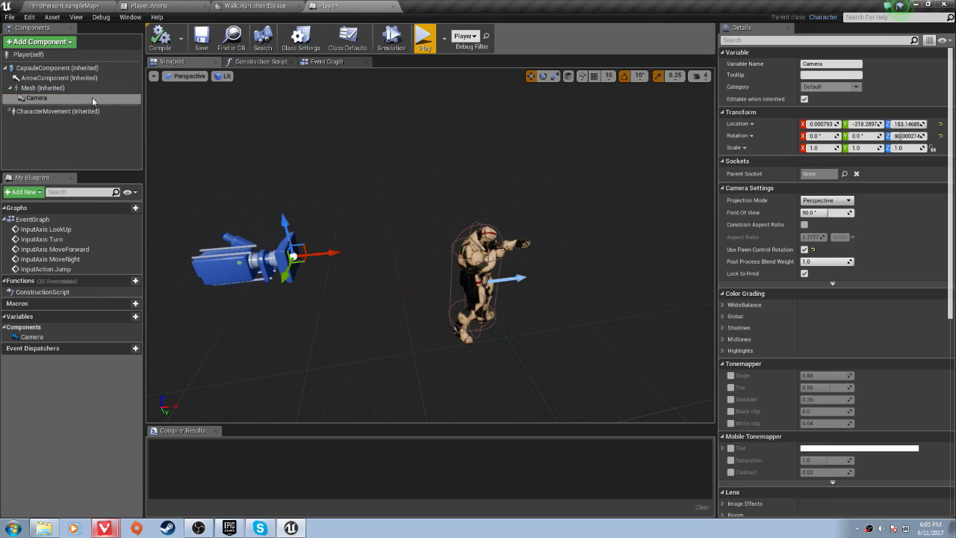
left_click(83, 111)
scroll(857, 314, "down", 4)
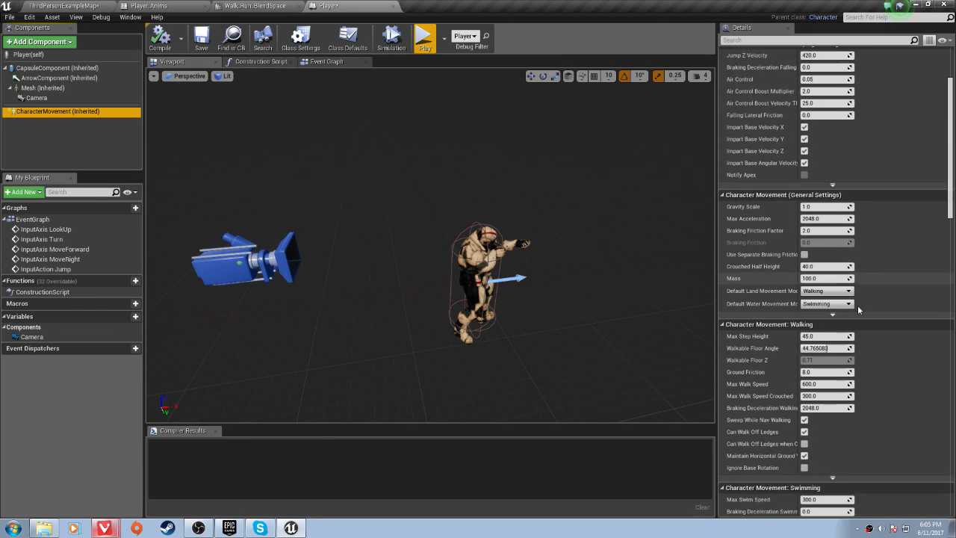
left_click(833, 337)
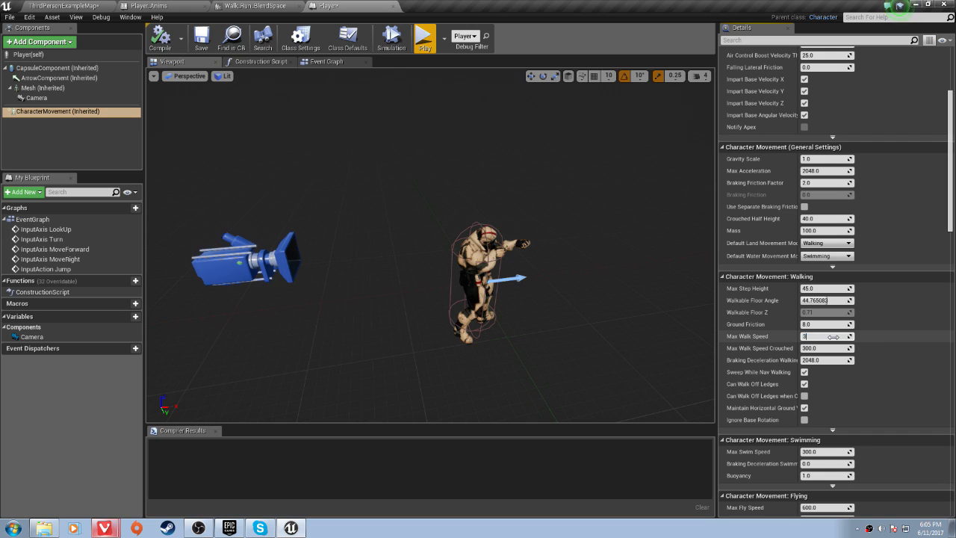
type("300")
key("Return")
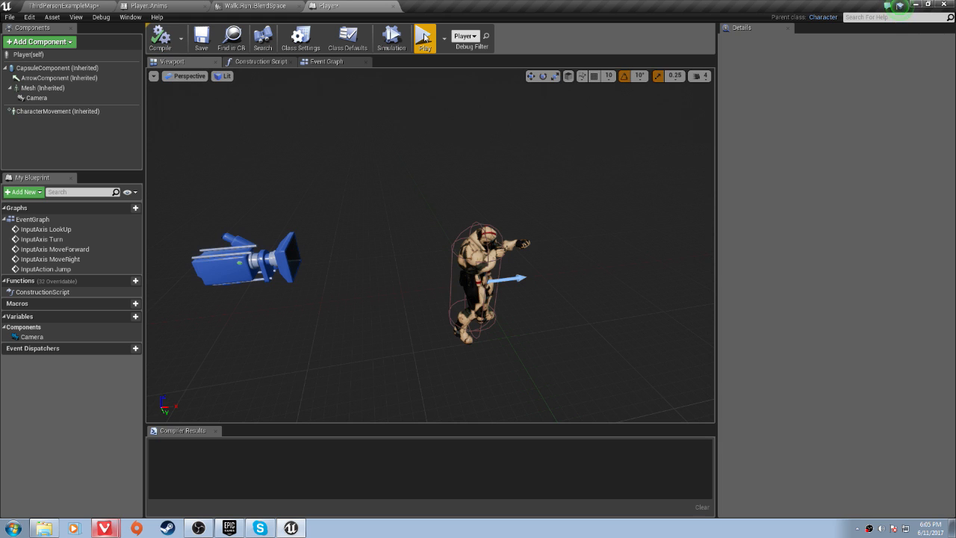
- Play-test the new walking speed by moving the character up the stairs, and end the session
left_click(423, 37)
key("w")
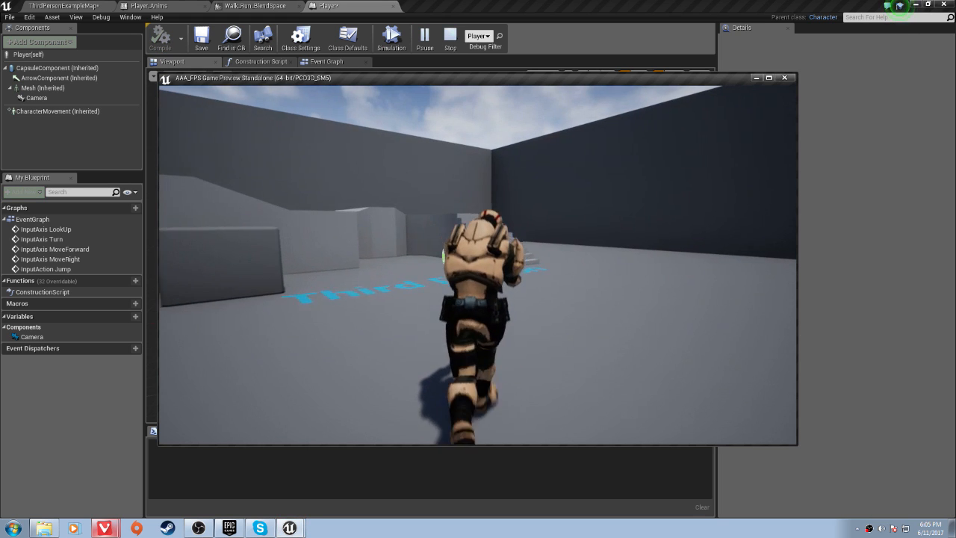
key("w")
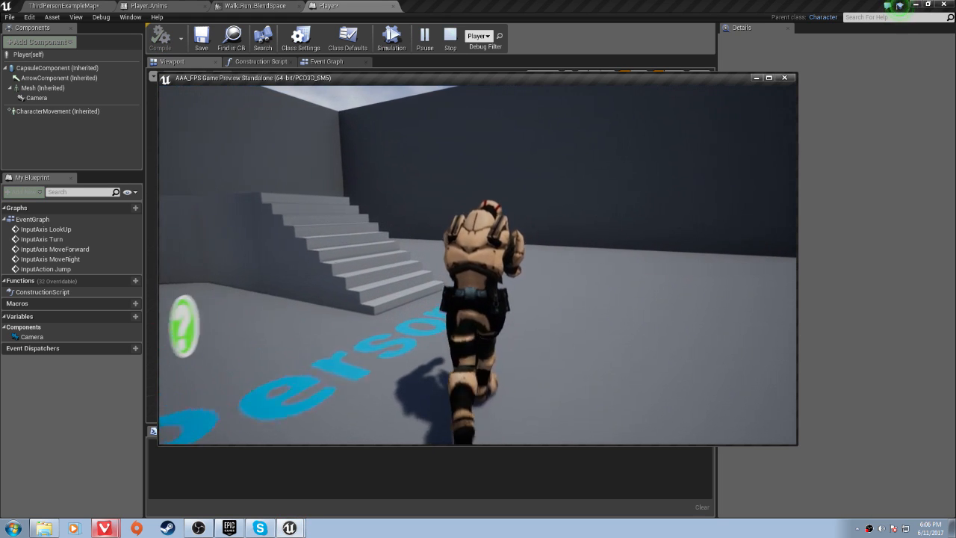
key("w")
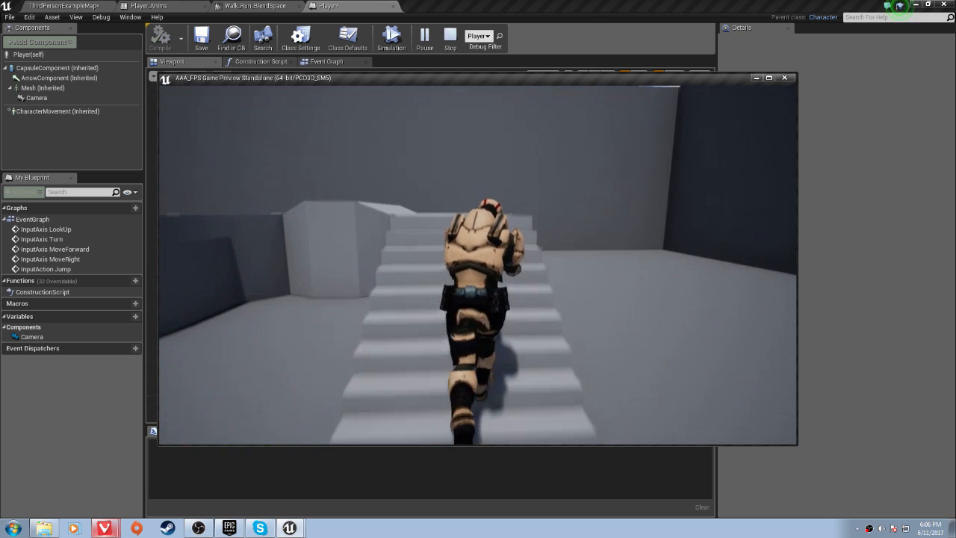
key("w")
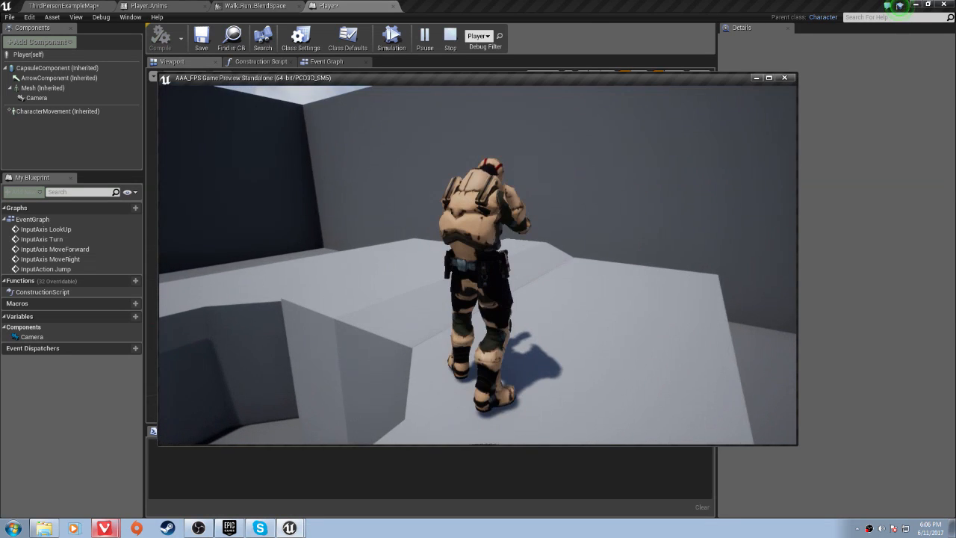
key("Escape")
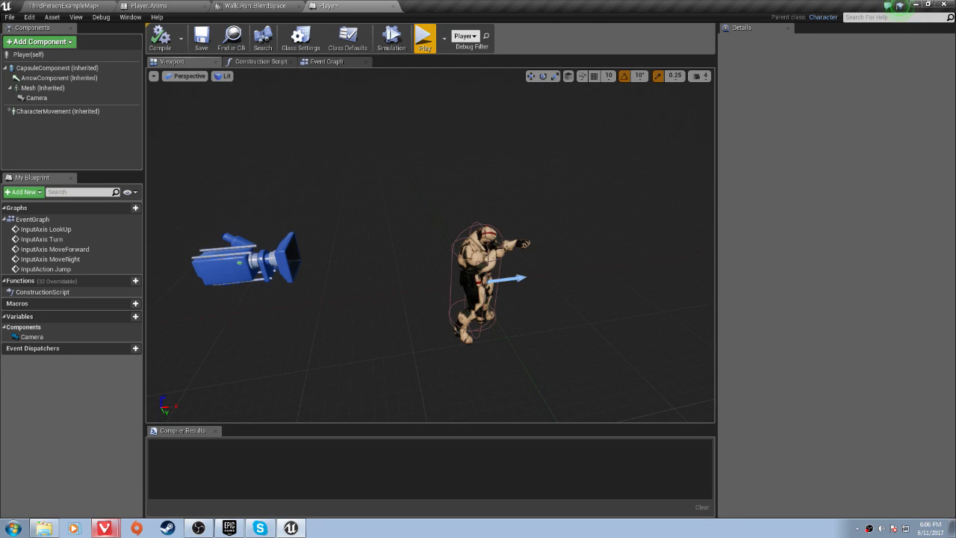
- Reset the Camera component's location to 0 cm on the X, Y and Z axes
left_click(36, 98)
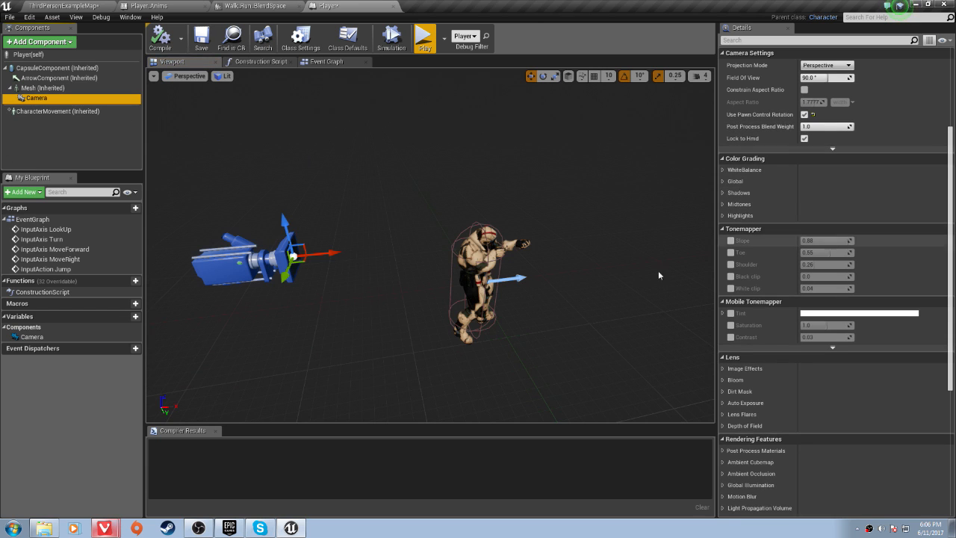
scroll(736, 251, "up", 1)
scroll(736, 252, "down", 1)
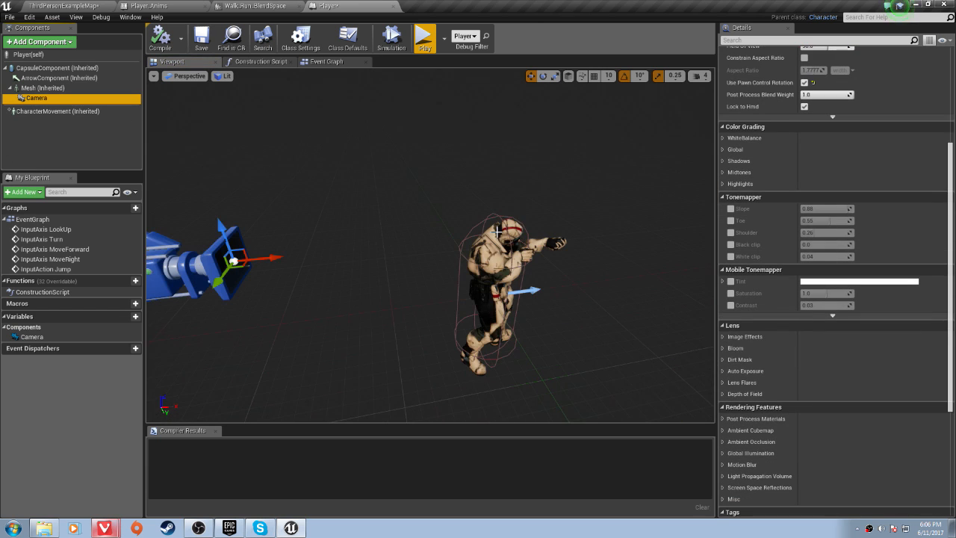
scroll(822, 224, "up", 4)
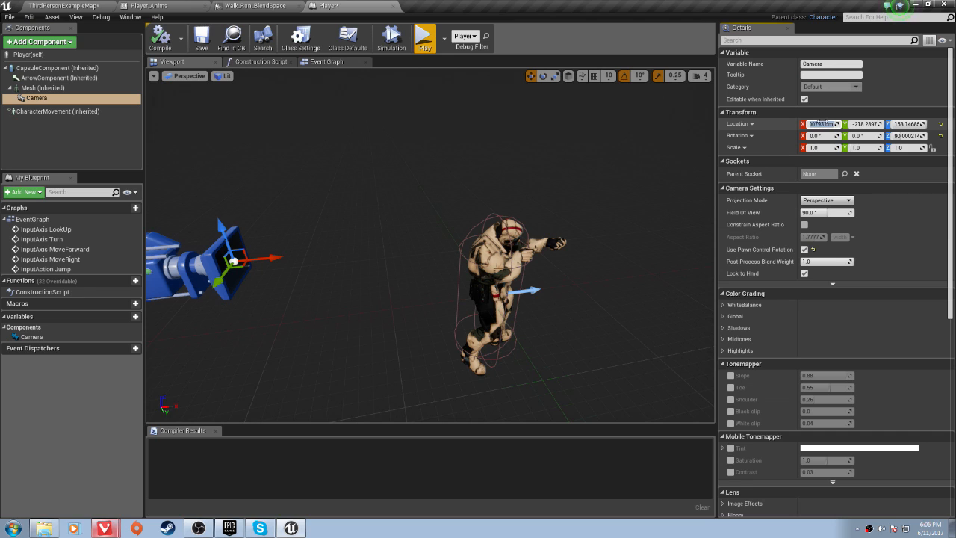
type("0")
key("Tab")
type("0")
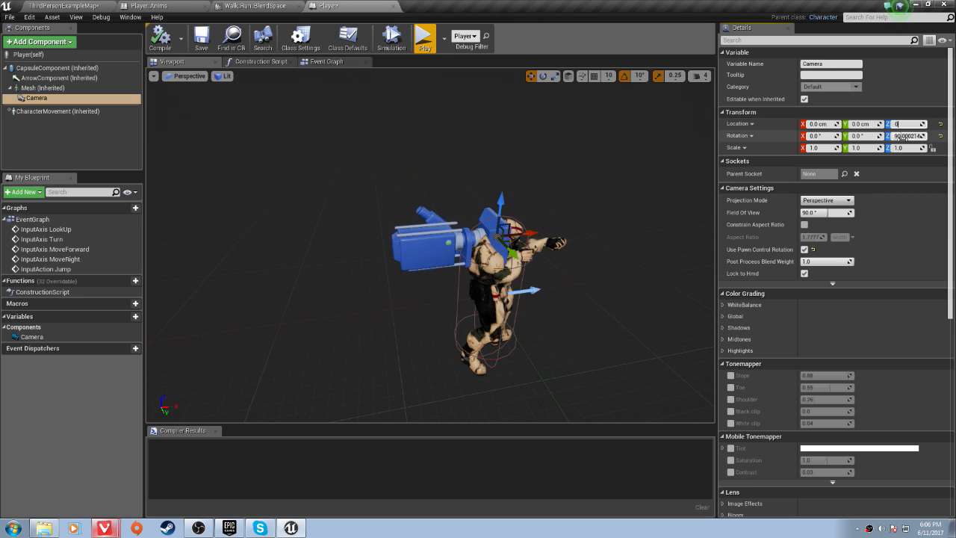
left_click(816, 173)
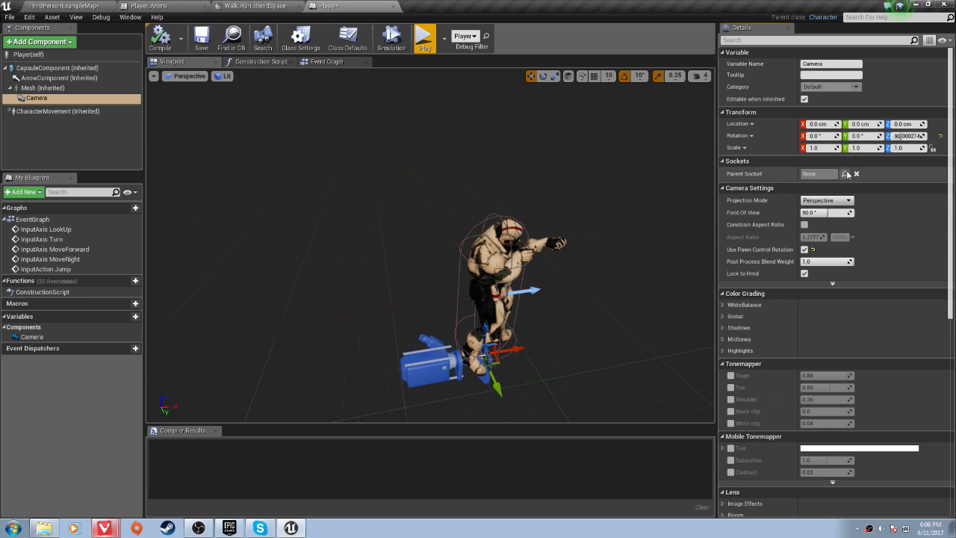
- Attach the Camera component to the mesh's Head bone and set its Z rotation to 0°
scroll(889, 299, "down", 10)
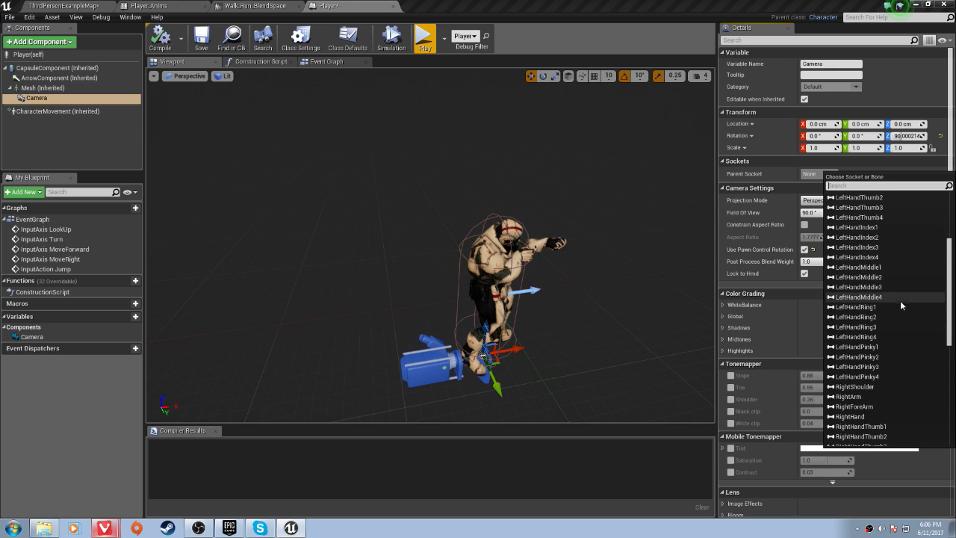
scroll(880, 278, "down", 1)
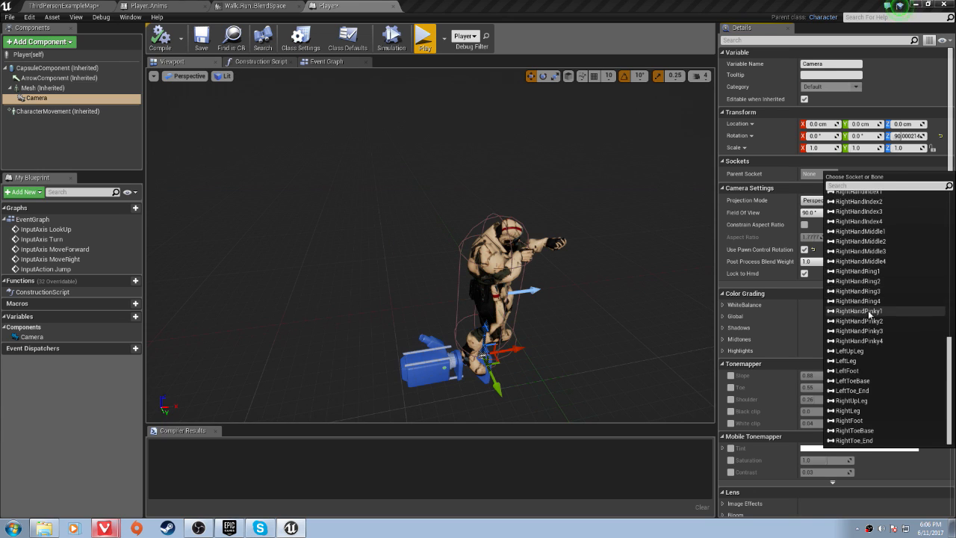
scroll(878, 276, "up", 10)
scroll(878, 278, "up", 1)
left_click(850, 258)
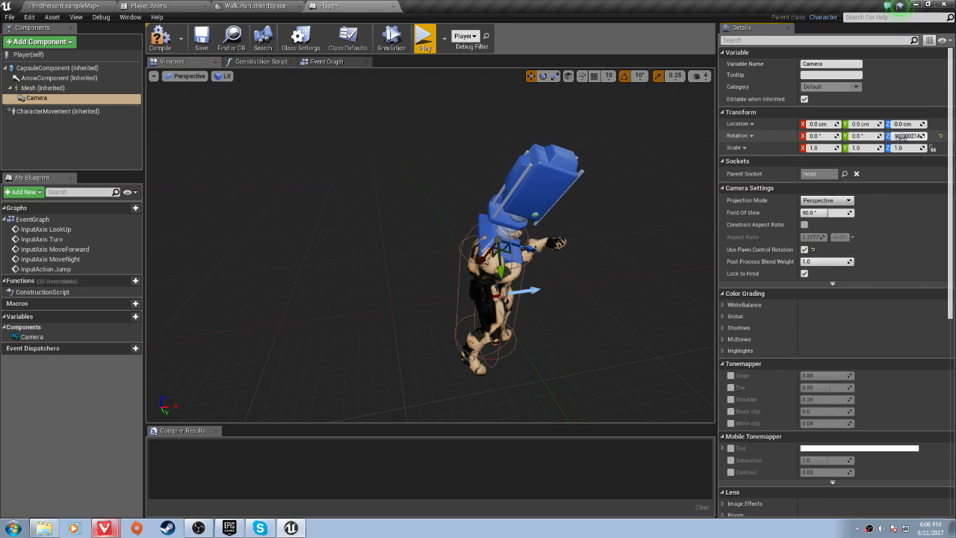
type("0")
key("Return")
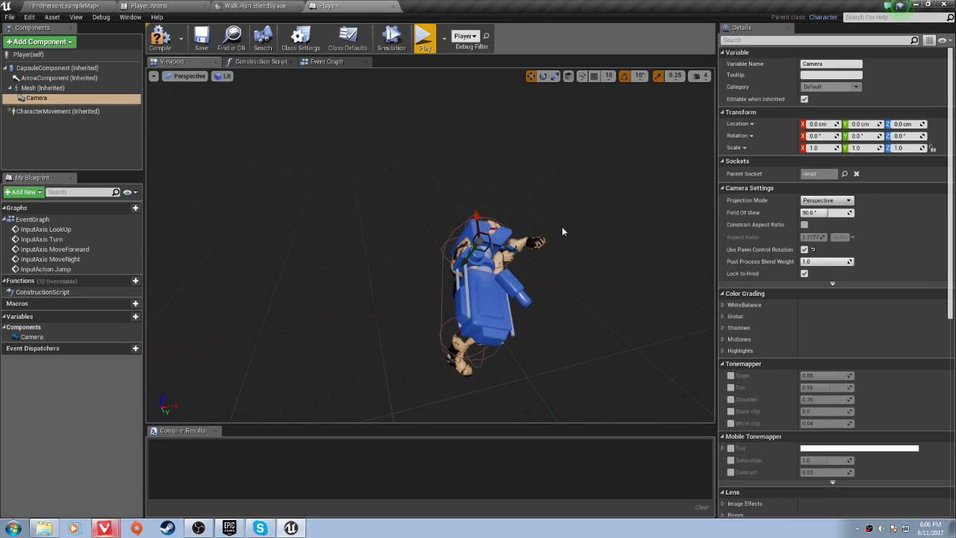
- Rotate the Camera around the head to face the character's forward direction, at about X -159°, Y 69°, Z -41°
right_click_drag(585, 228, 576, 212)
key("r")
key("e")
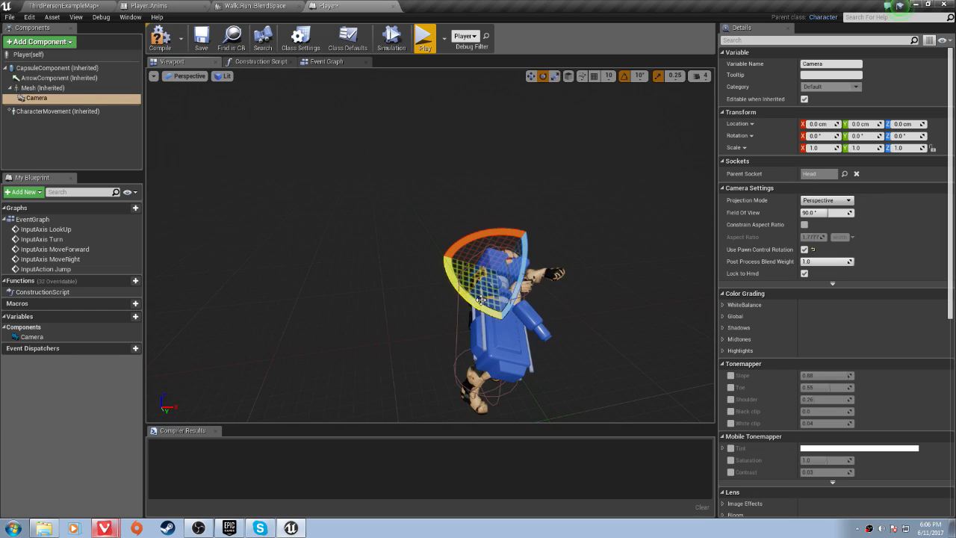
left_click_drag(476, 294, 597, 340)
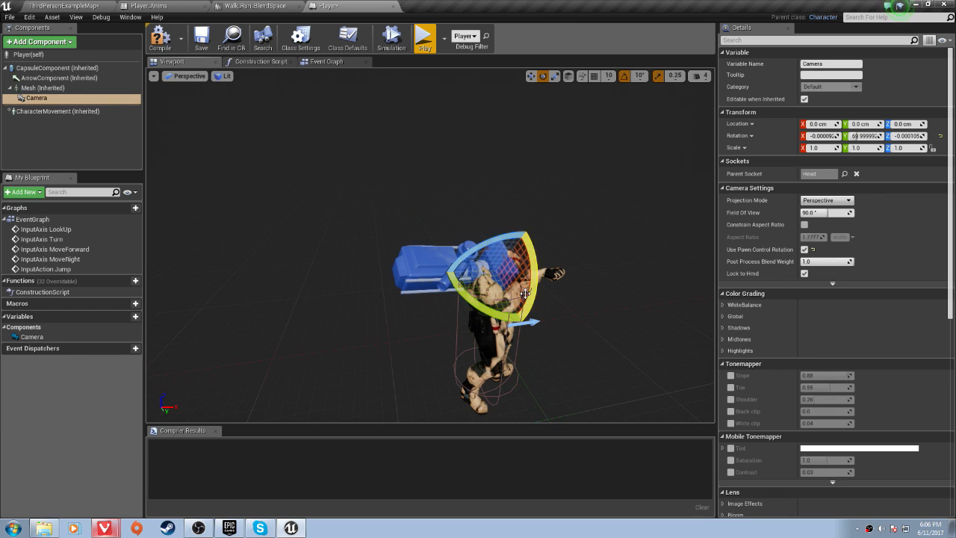
left_click_drag(529, 310, 511, 212)
left_click_drag(515, 296, 525, 298)
right_click_drag(525, 299, 358, 303)
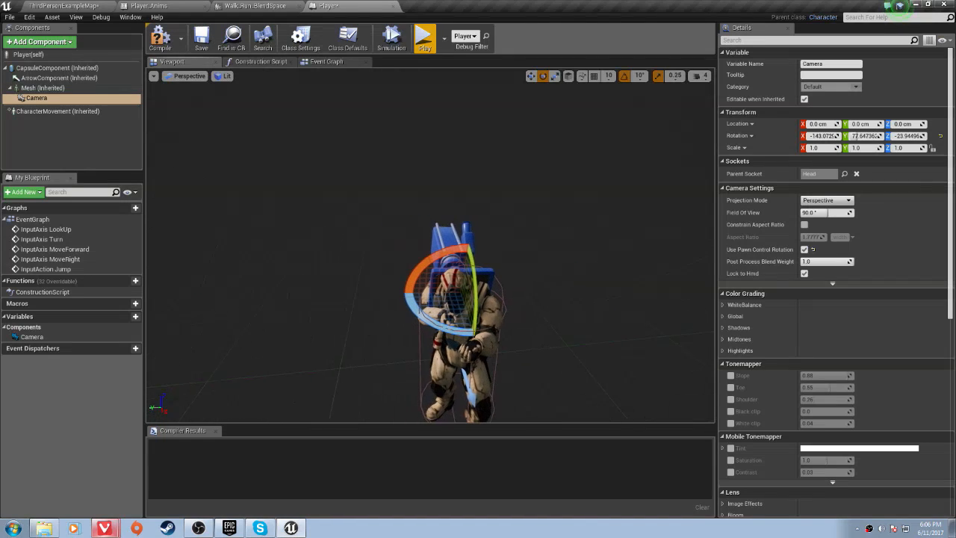
right_click_drag(537, 286, 535, 262)
right_click_drag(495, 294, 502, 287)
left_click_drag(464, 309, 465, 330)
- Move the Camera slightly forward and up to about X 6.5, Y -7.4, Z 15.4 cm, in front of the character's face
key("w")
right_click_drag(551, 363, 458, 338)
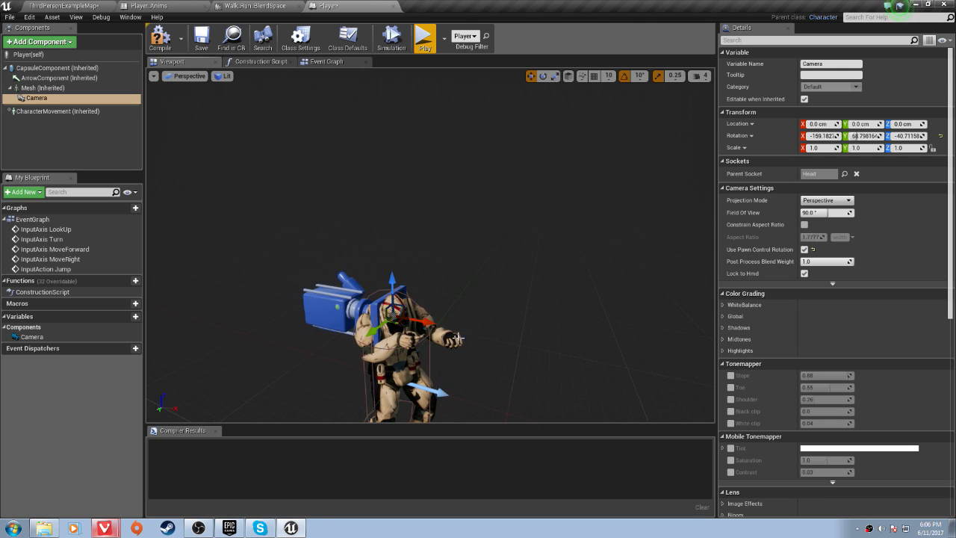
left_click_drag(420, 323, 440, 324)
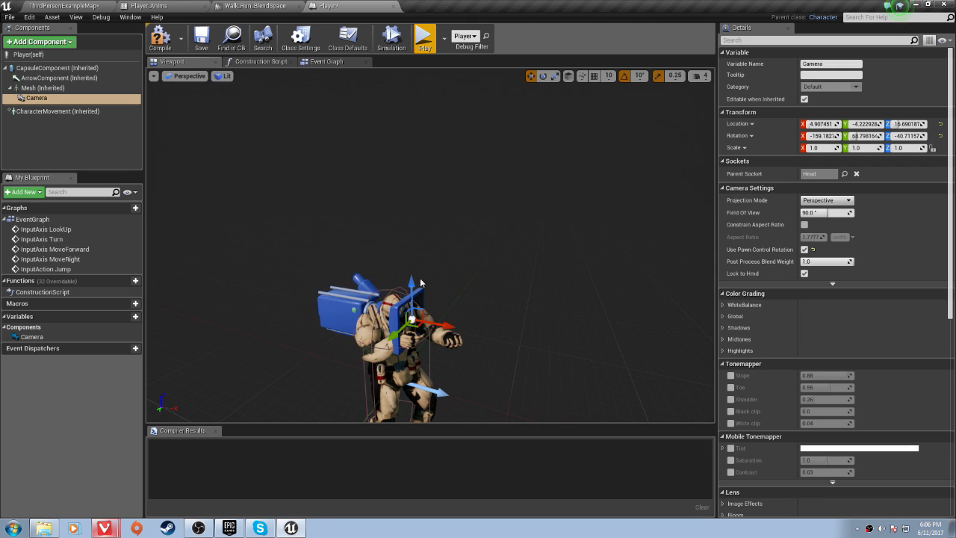
left_click_drag(410, 290, 403, 295)
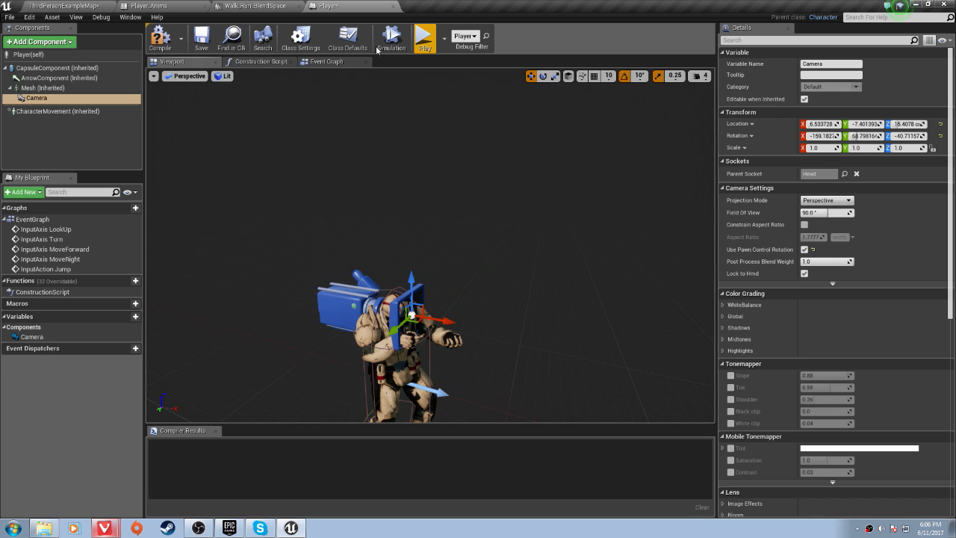
- Play-test the head-mounted camera by walking and looking down at the body, and end the session
left_click(423, 39)
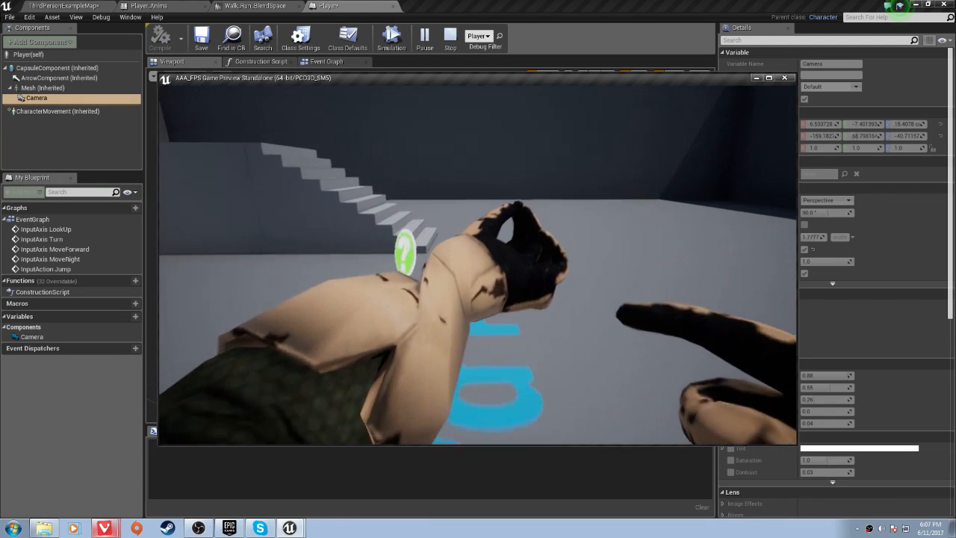
key("w")
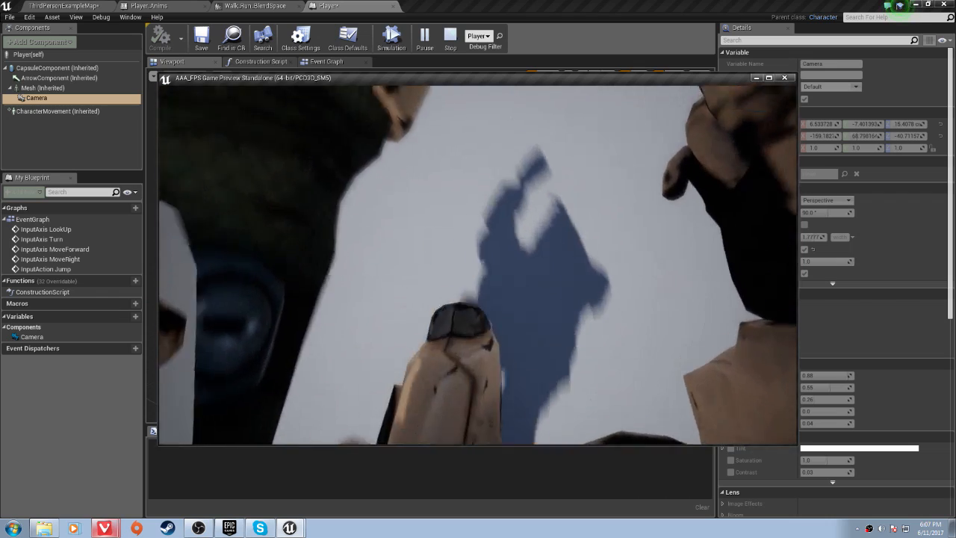
key("Escape")
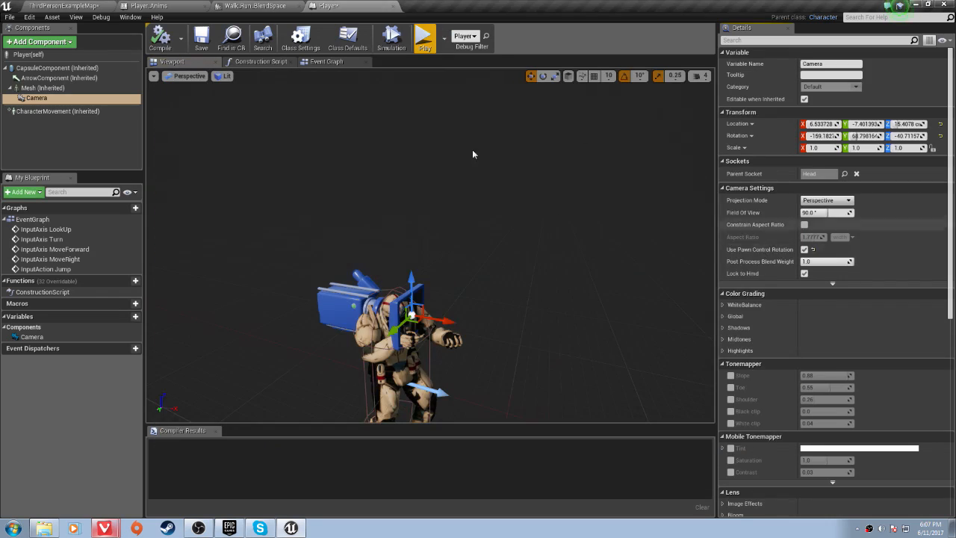
- Set the Max Custom Movement Speed of the Player's CharacterMovement component to 1
left_click(66, 112)
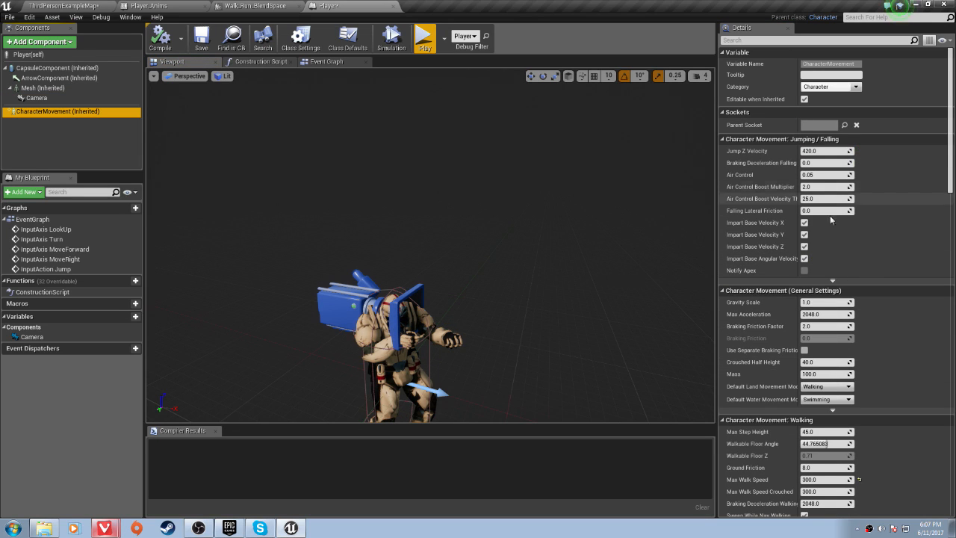
scroll(829, 369, "down", 1)
scroll(829, 369, "down", 2)
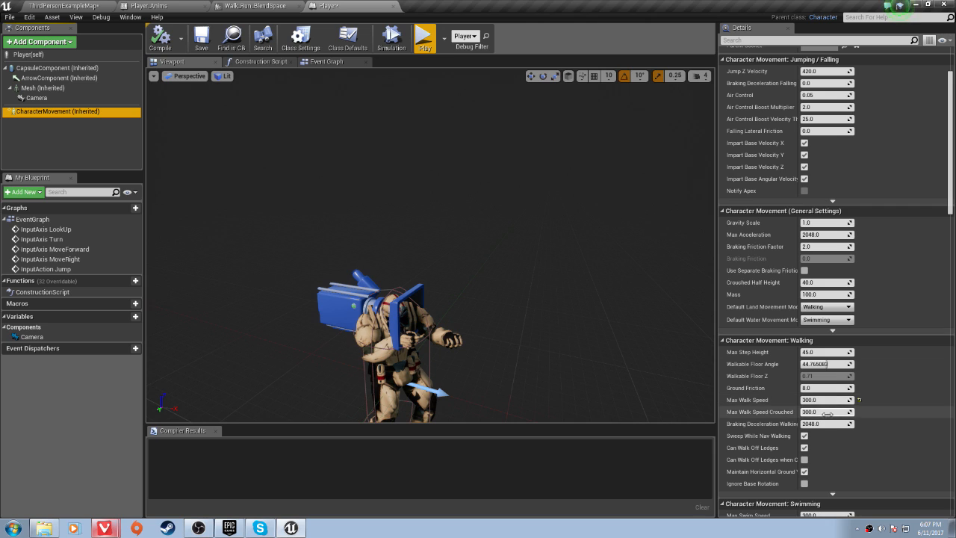
scroll(847, 409, "down", 4)
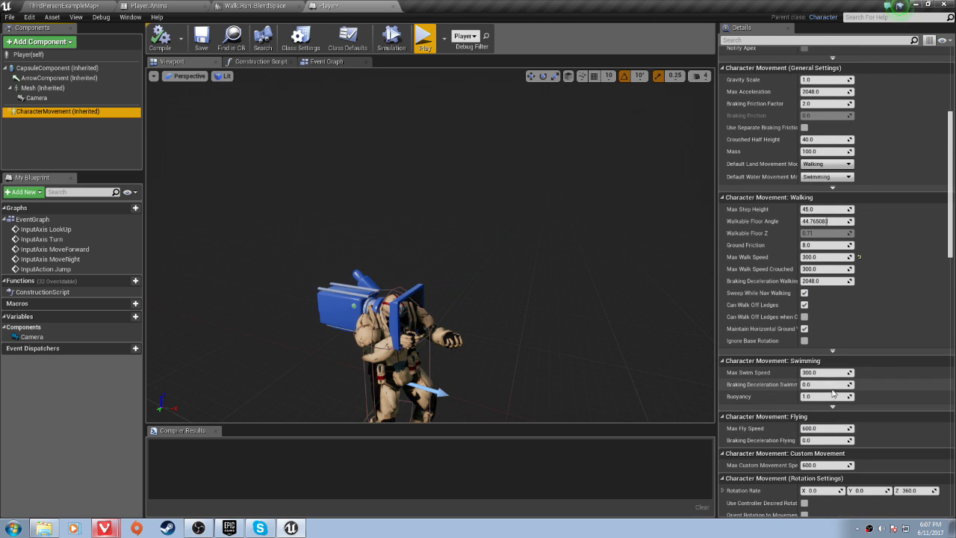
left_click(830, 463)
type("1")
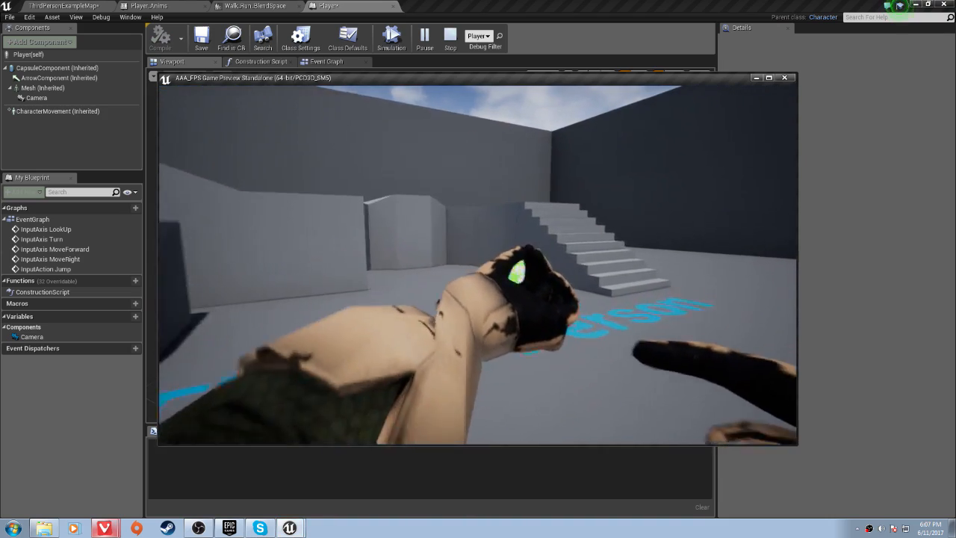
- Play-test the first-person view by walking across the floor and the stairs while looking around, and end the session
key("w")
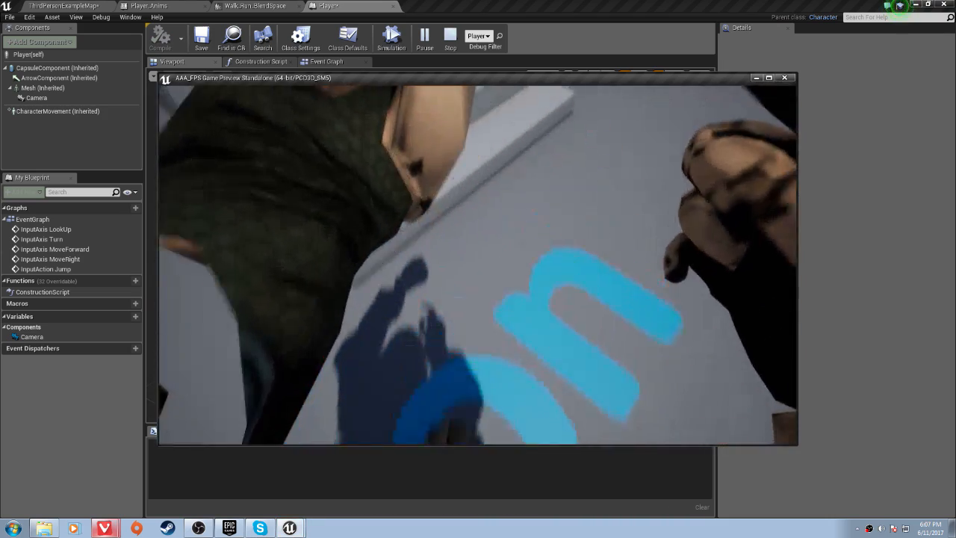
key("w")
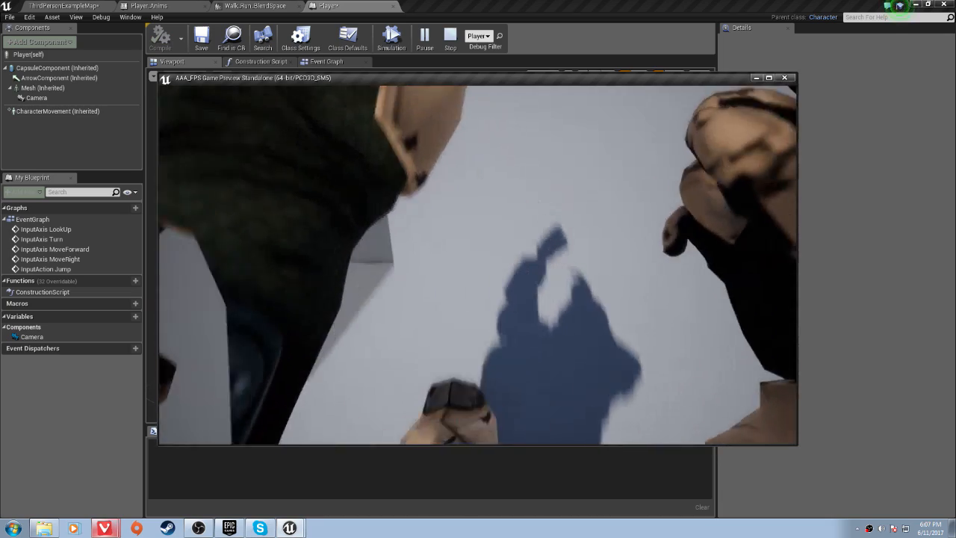
key("w")
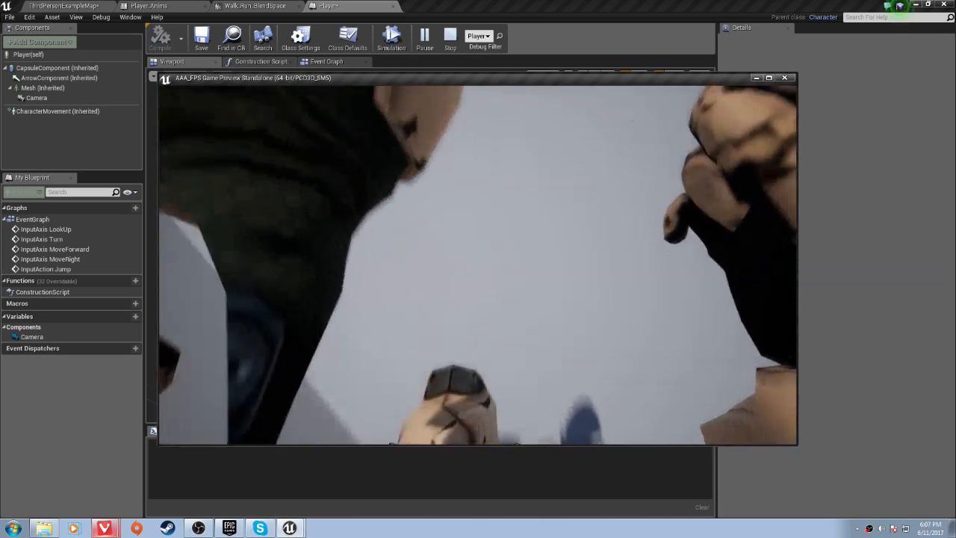
key("w")
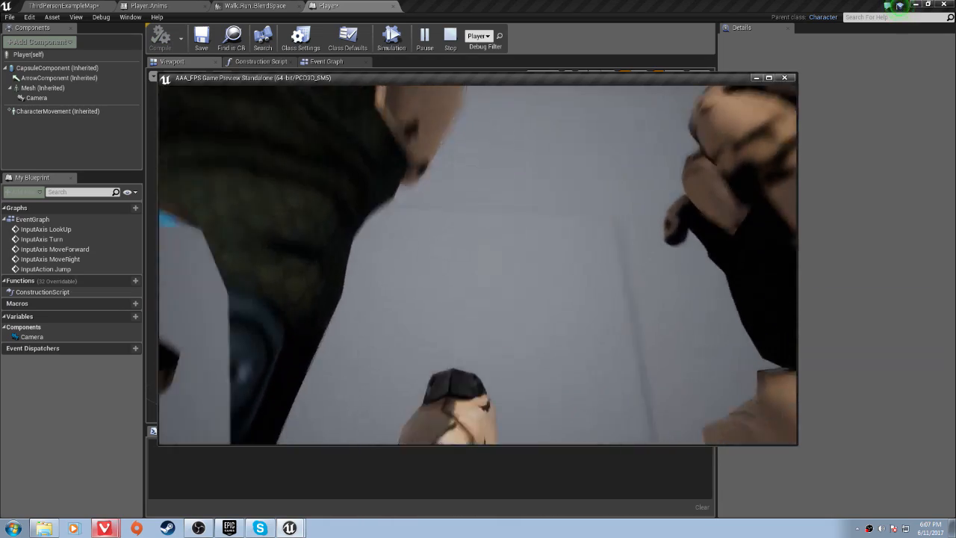
key("w")
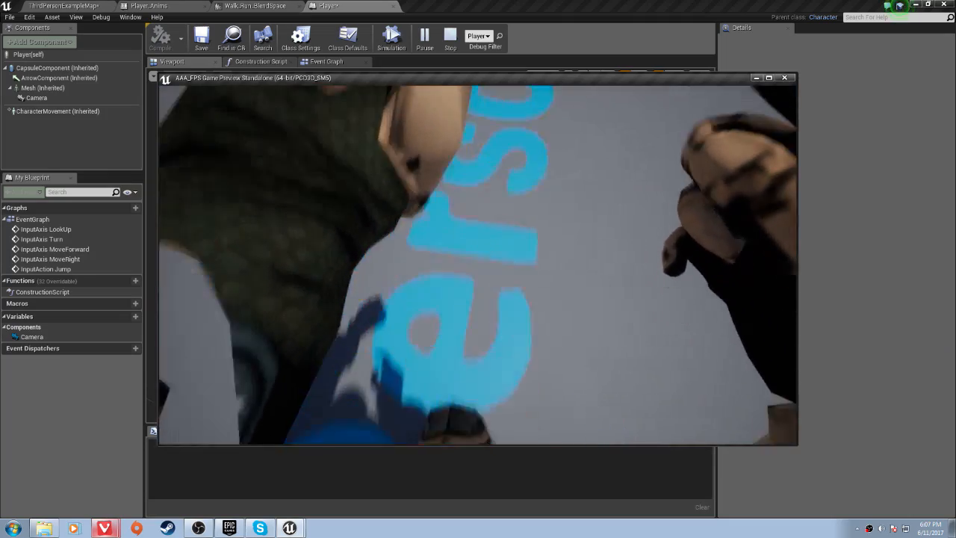
key("w")
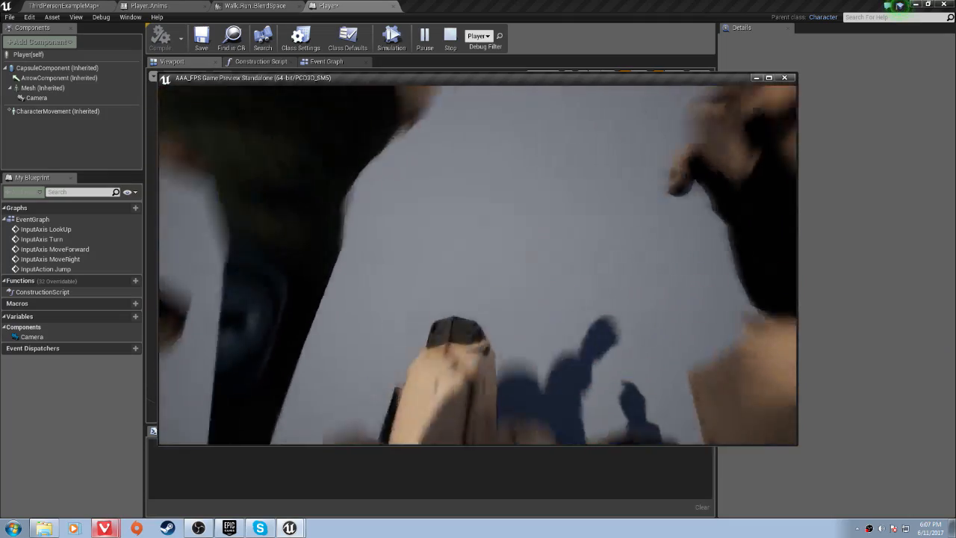
key("w")
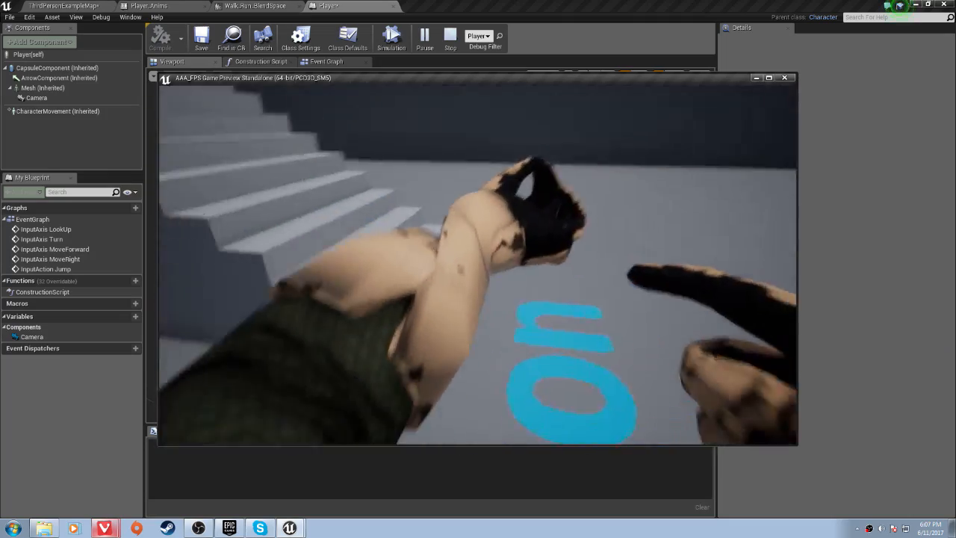
key("w")
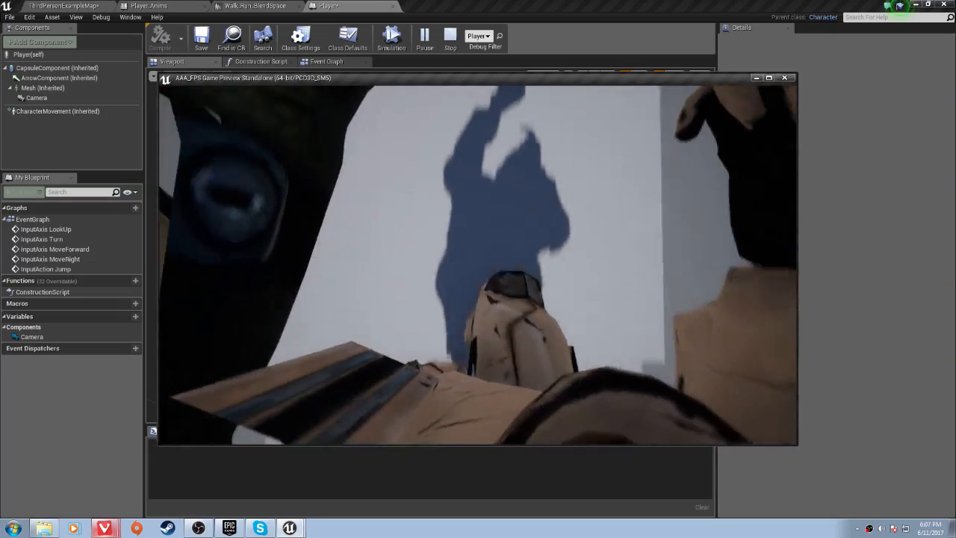
key("w")
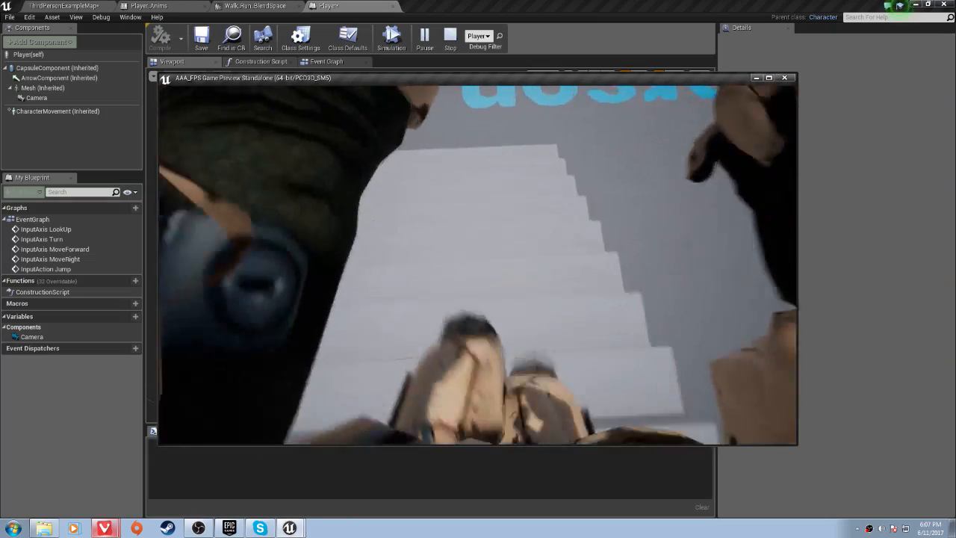
key("w")
key("w")
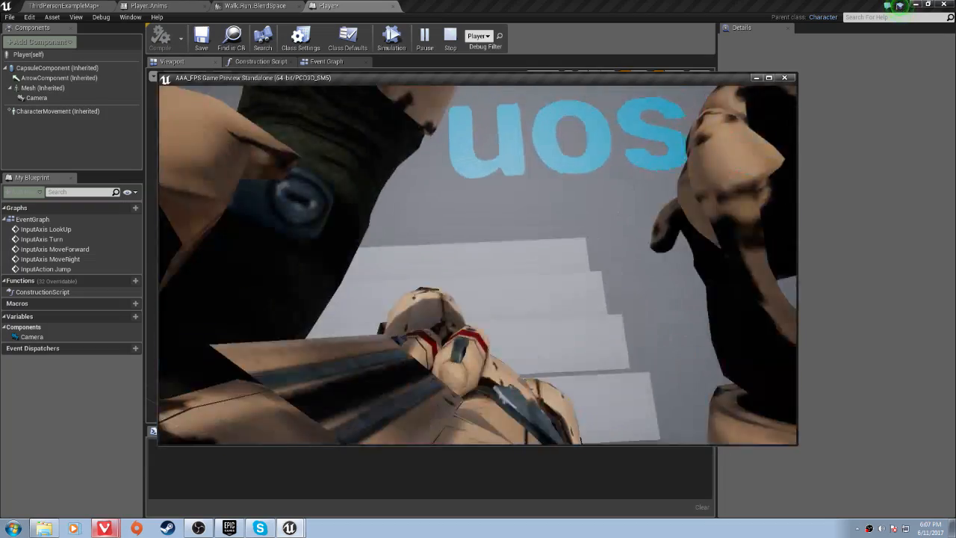
key("w")
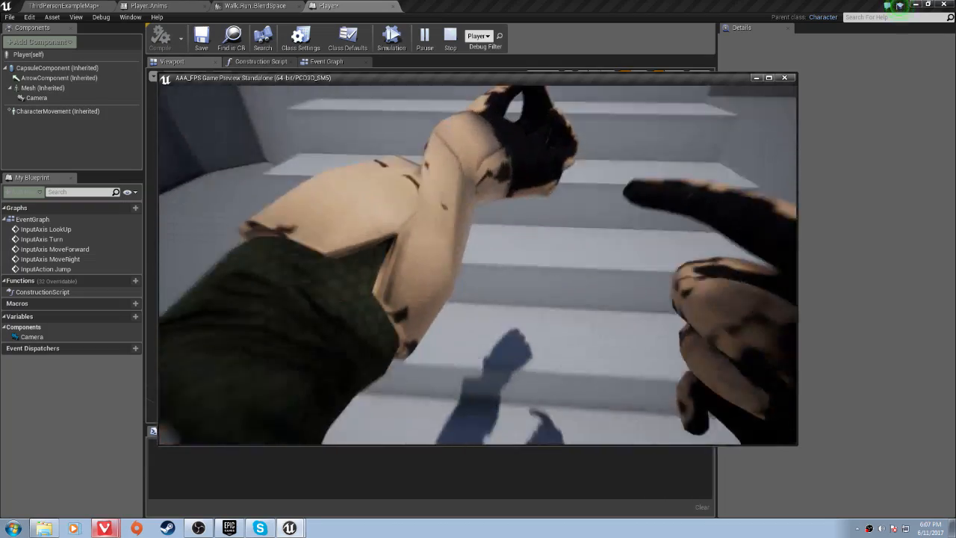
key("w")
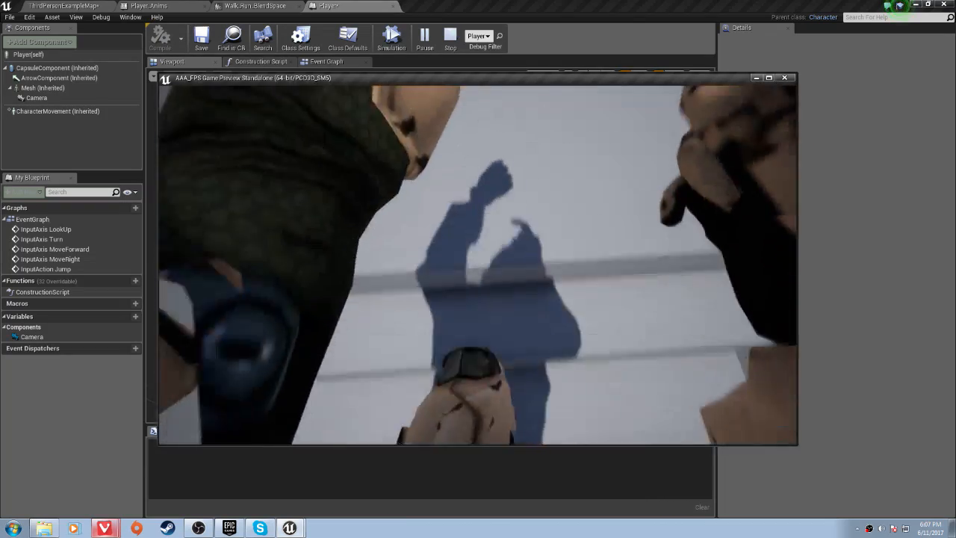
key("Escape")
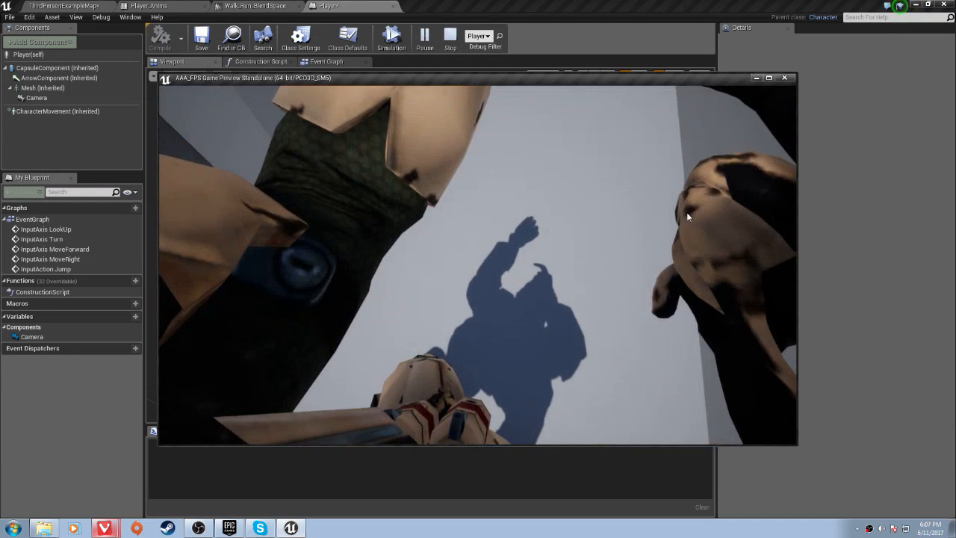
- Open the Player blueprint's Event Graph and examine the MoveForward and MoveRight movement input nodes
left_click(323, 60)
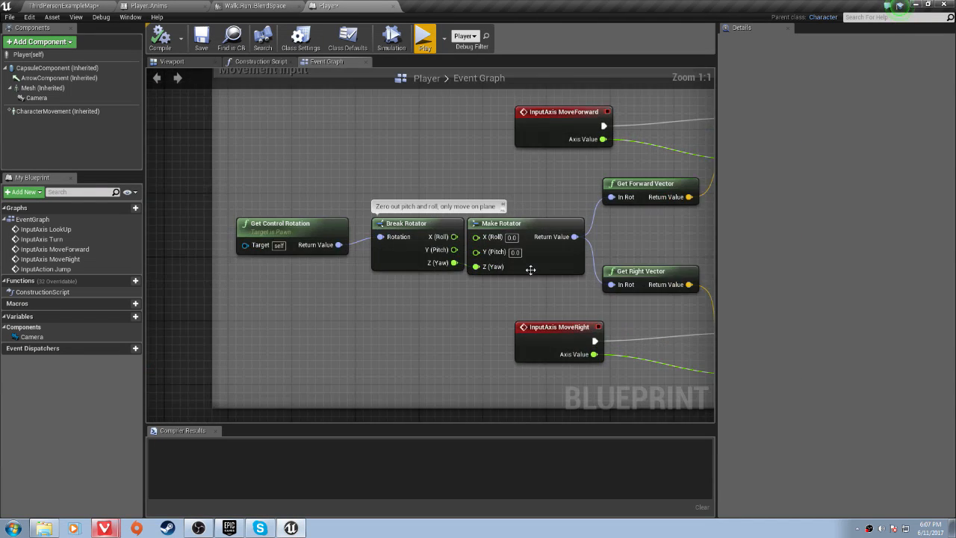
right_click_drag(531, 269, 378, 274)
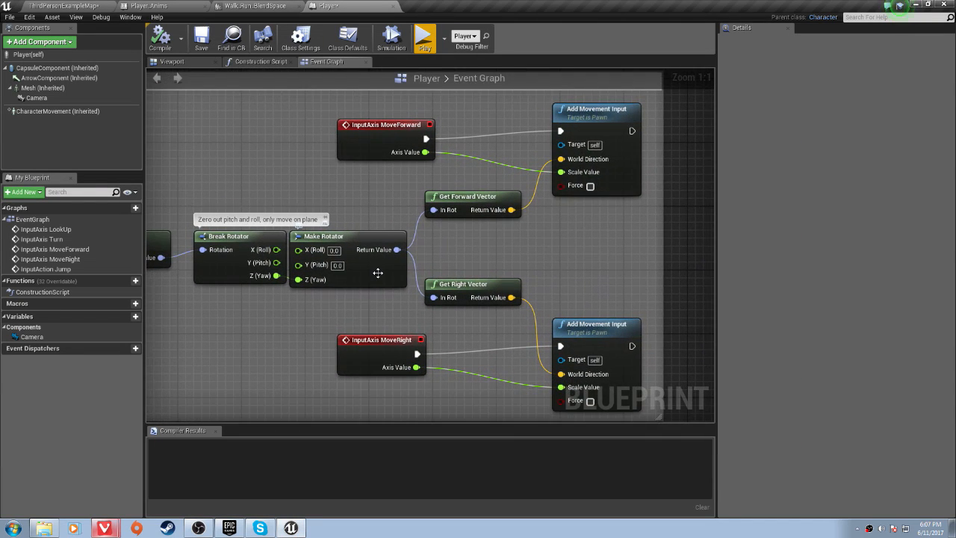